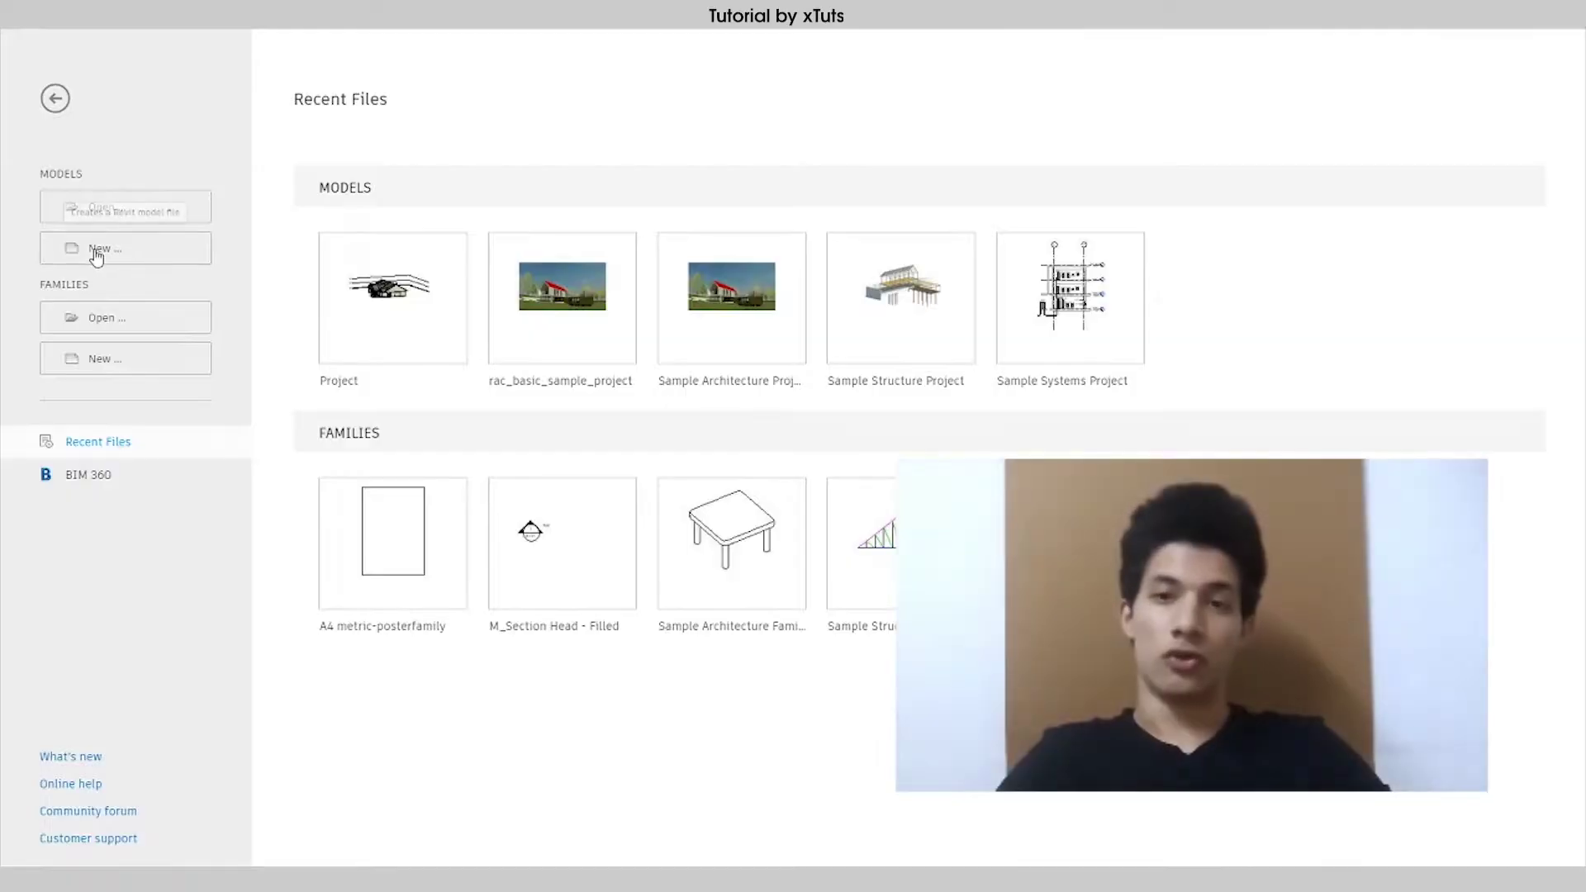
# Step: Create a new project from the Metric-Architectural Template
pyautogui.click(97, 247)
pyautogui.click(690, 411)
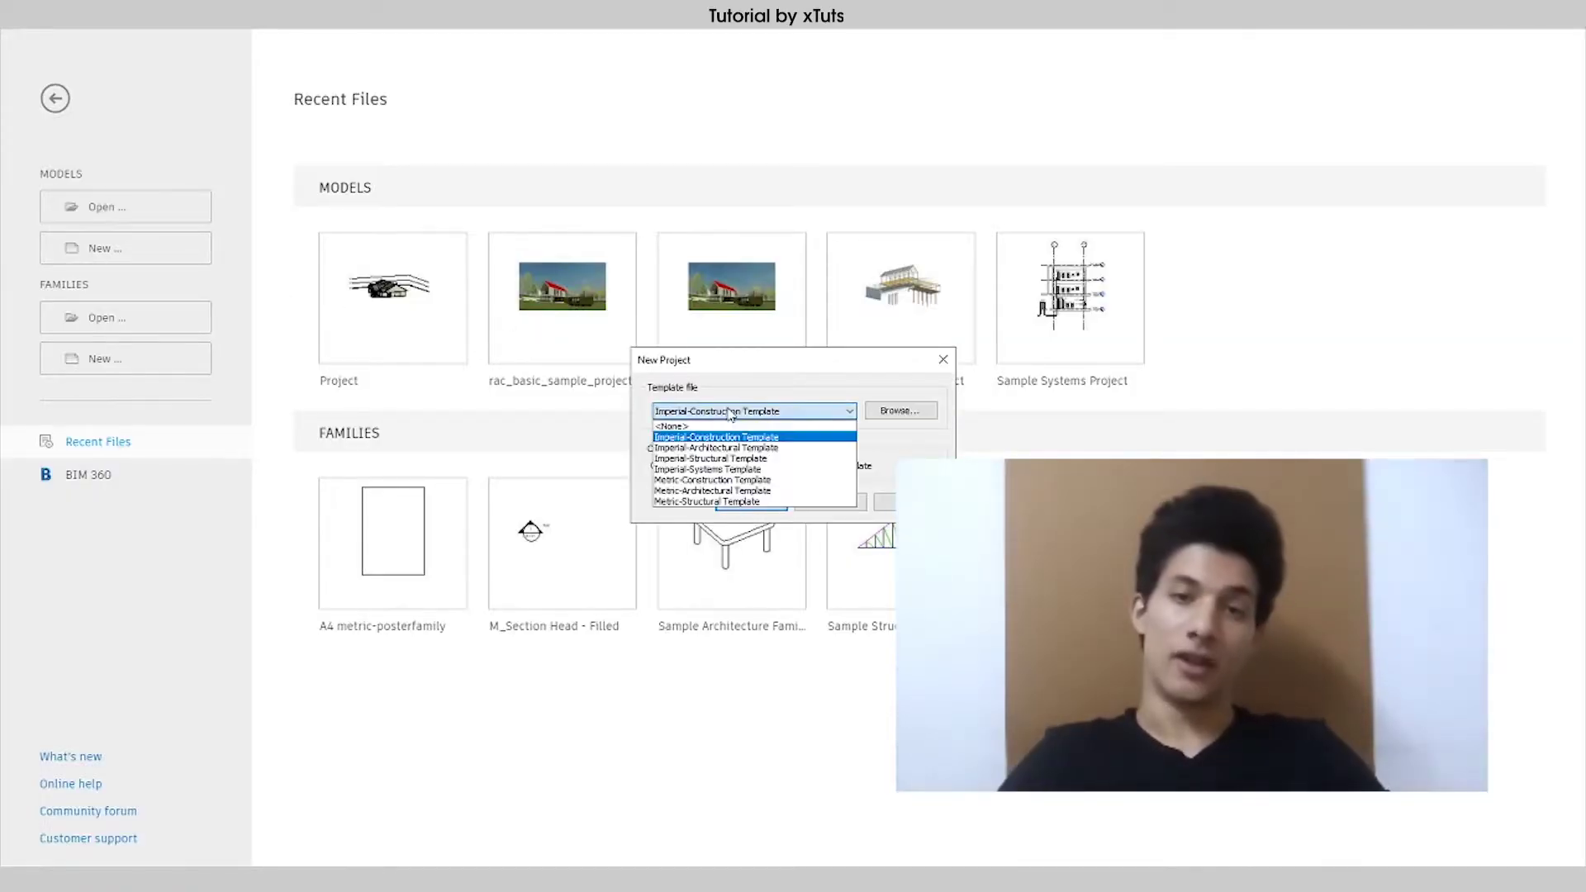
pyautogui.click(712, 490)
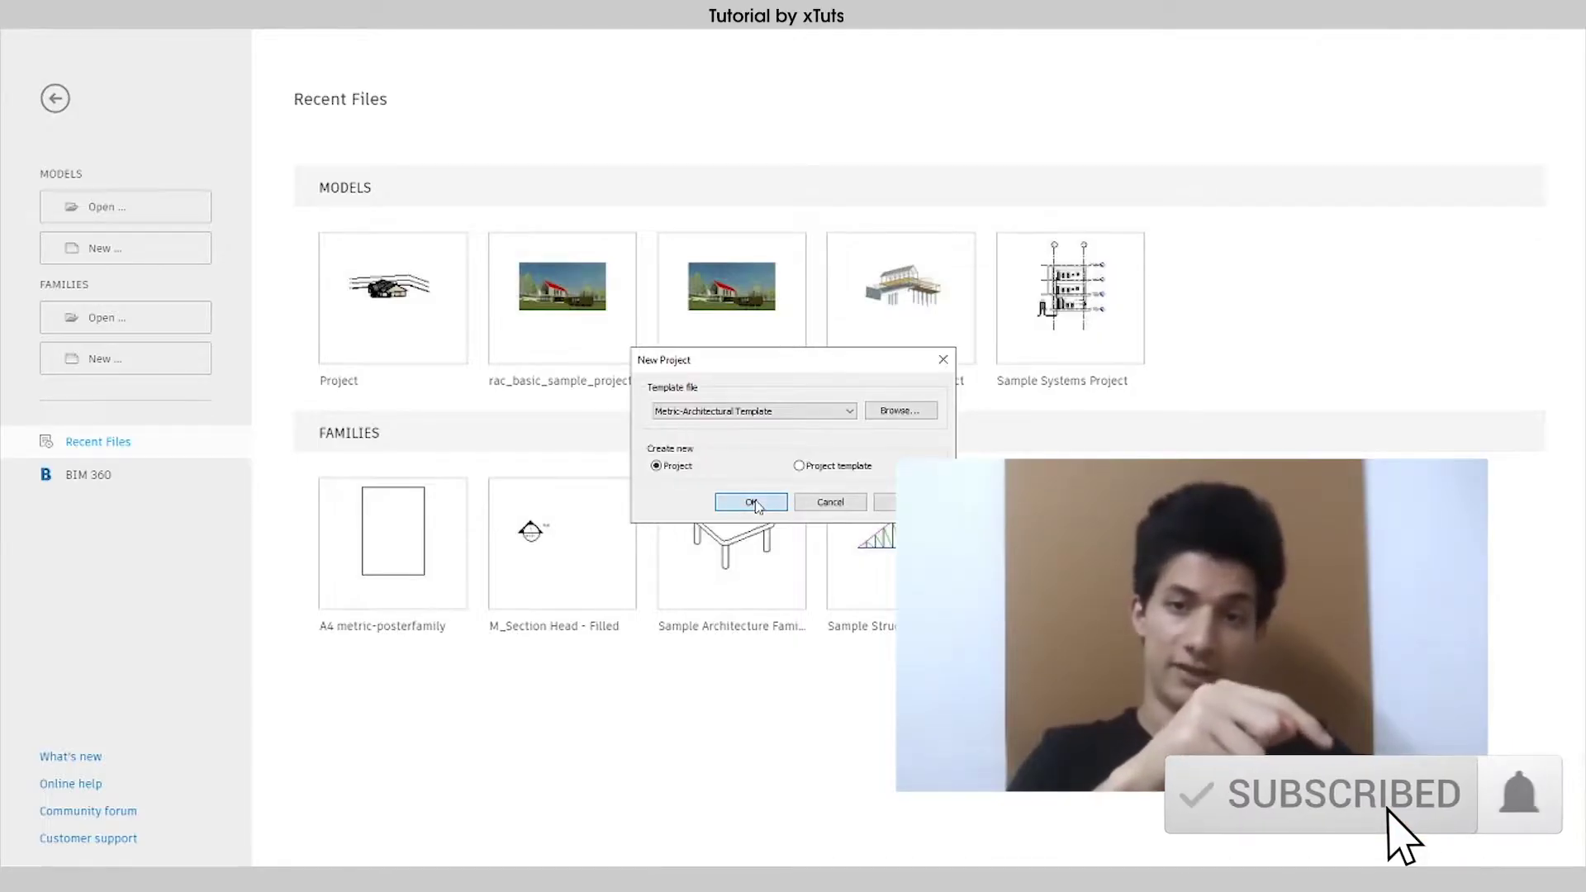
pyautogui.click(752, 503)
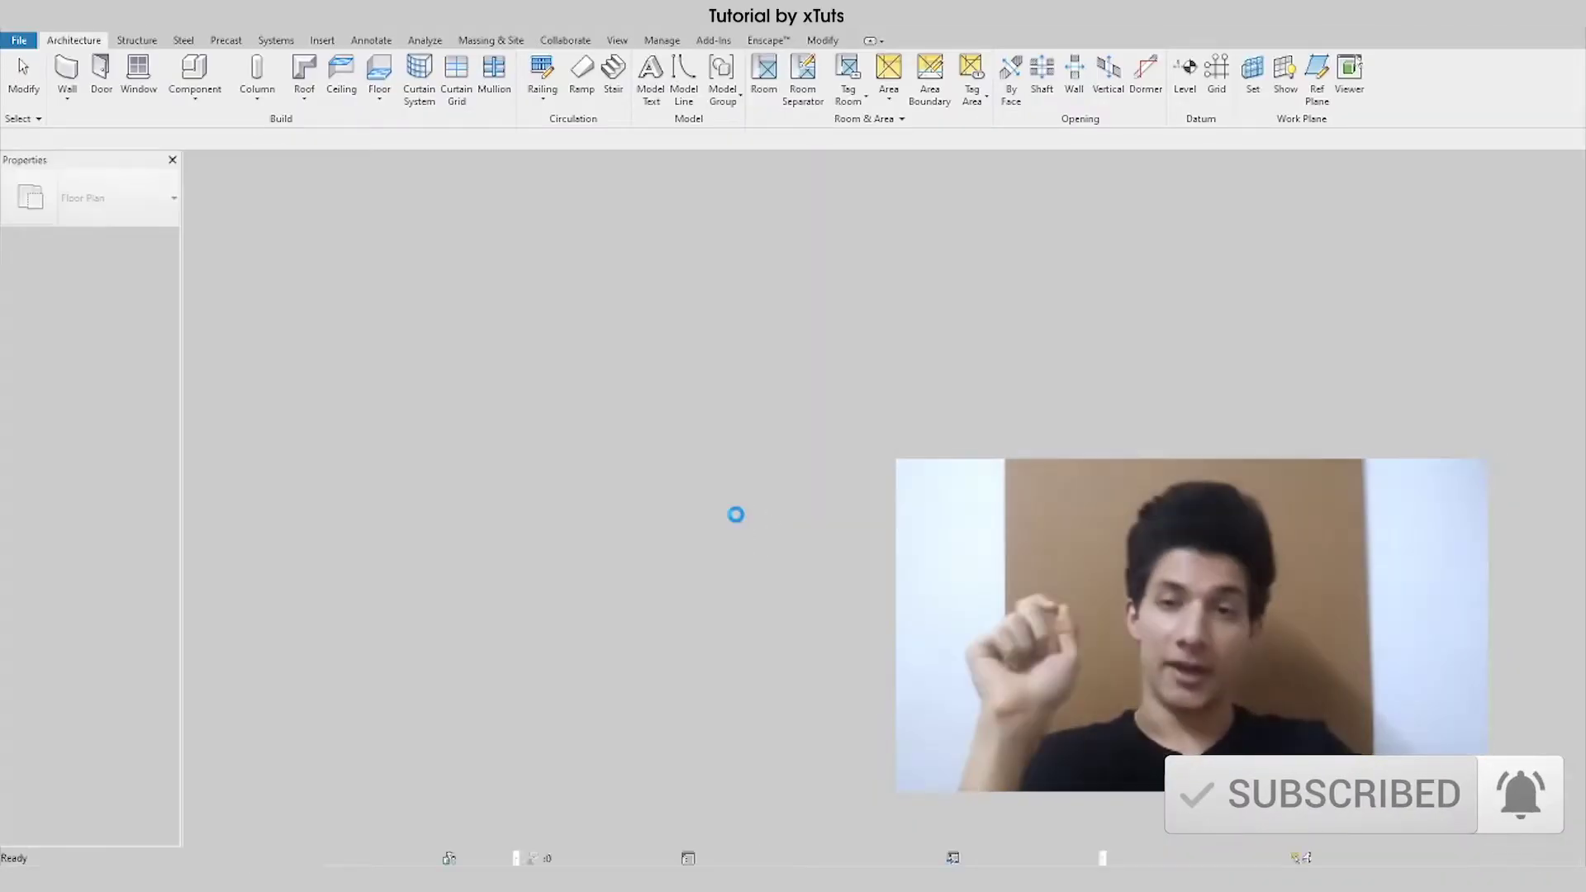
# Step: Draw a circular wall of 7000 mm radius near the middle of the Level 1 plan
pyautogui.scroll(1, 977, 446)
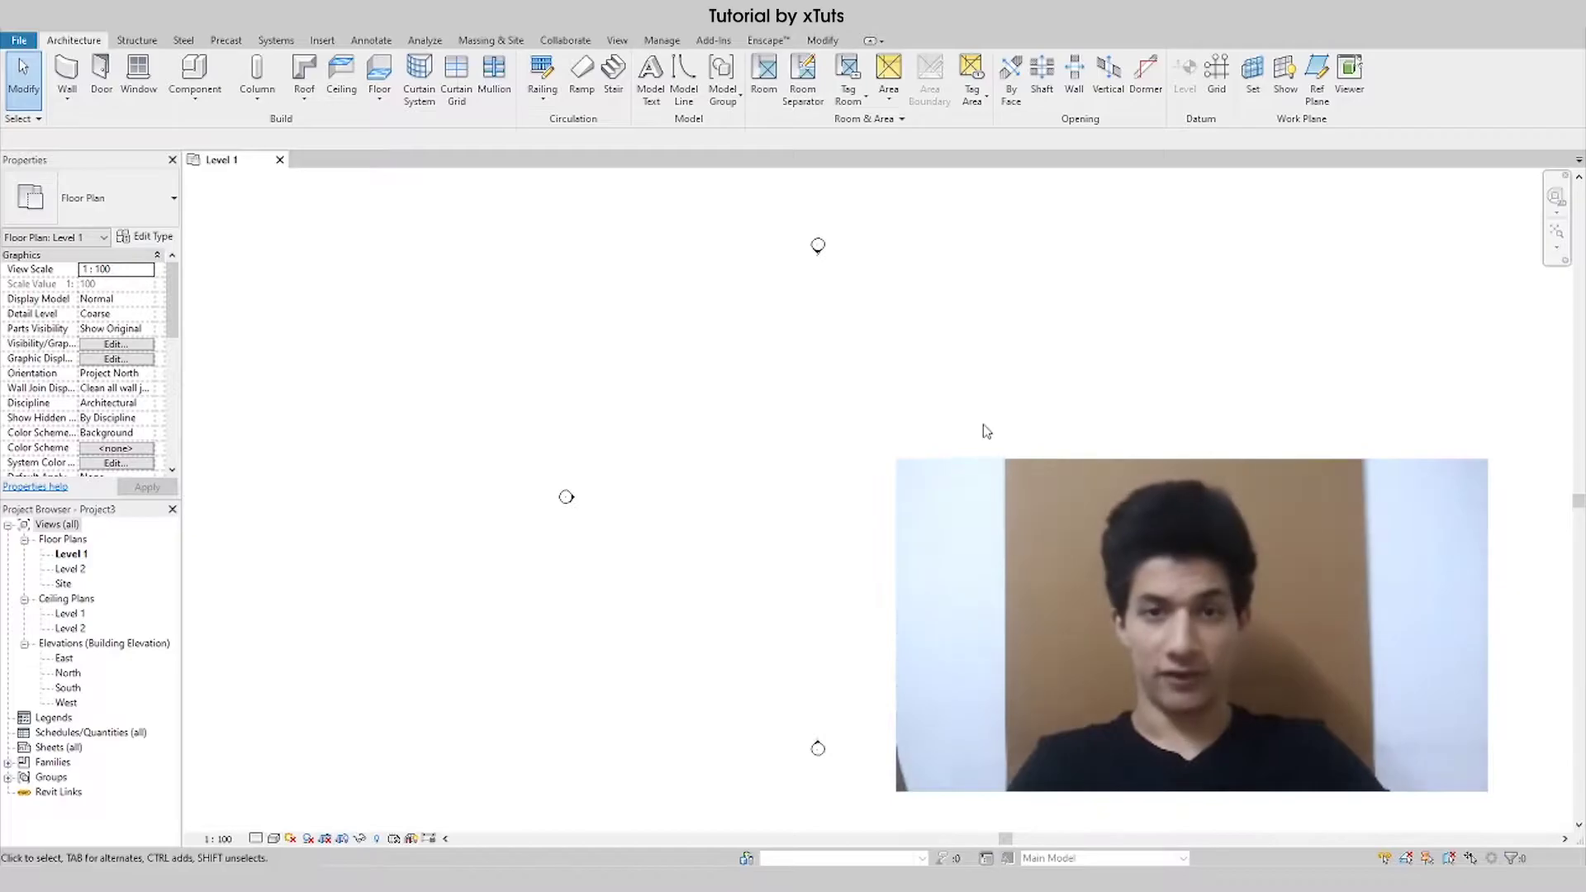
pyautogui.click(70, 78)
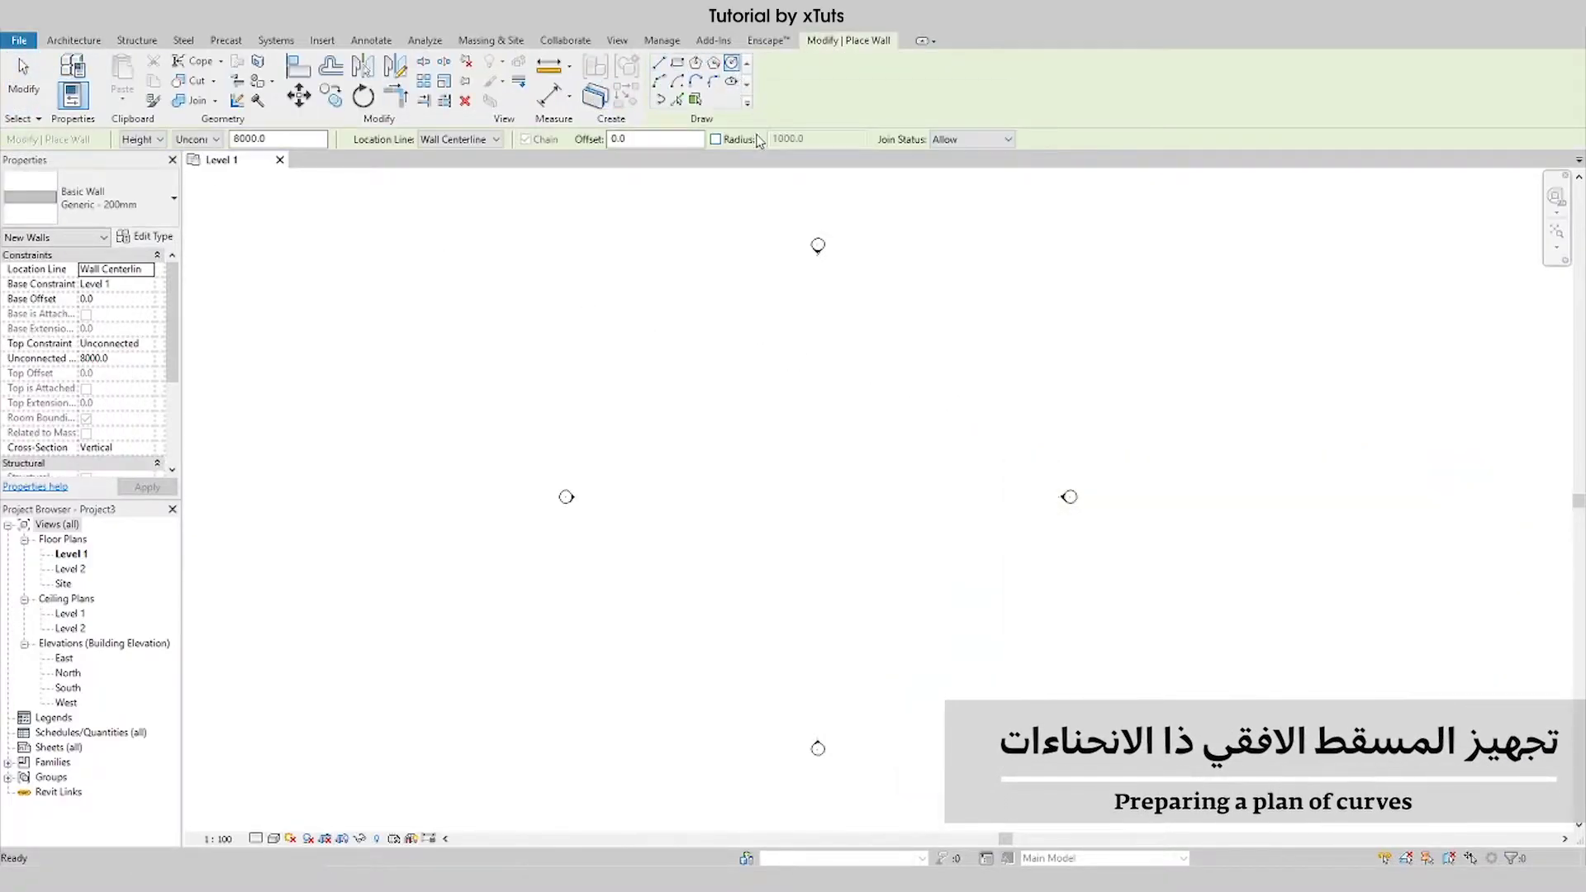
pyautogui.click(732, 64)
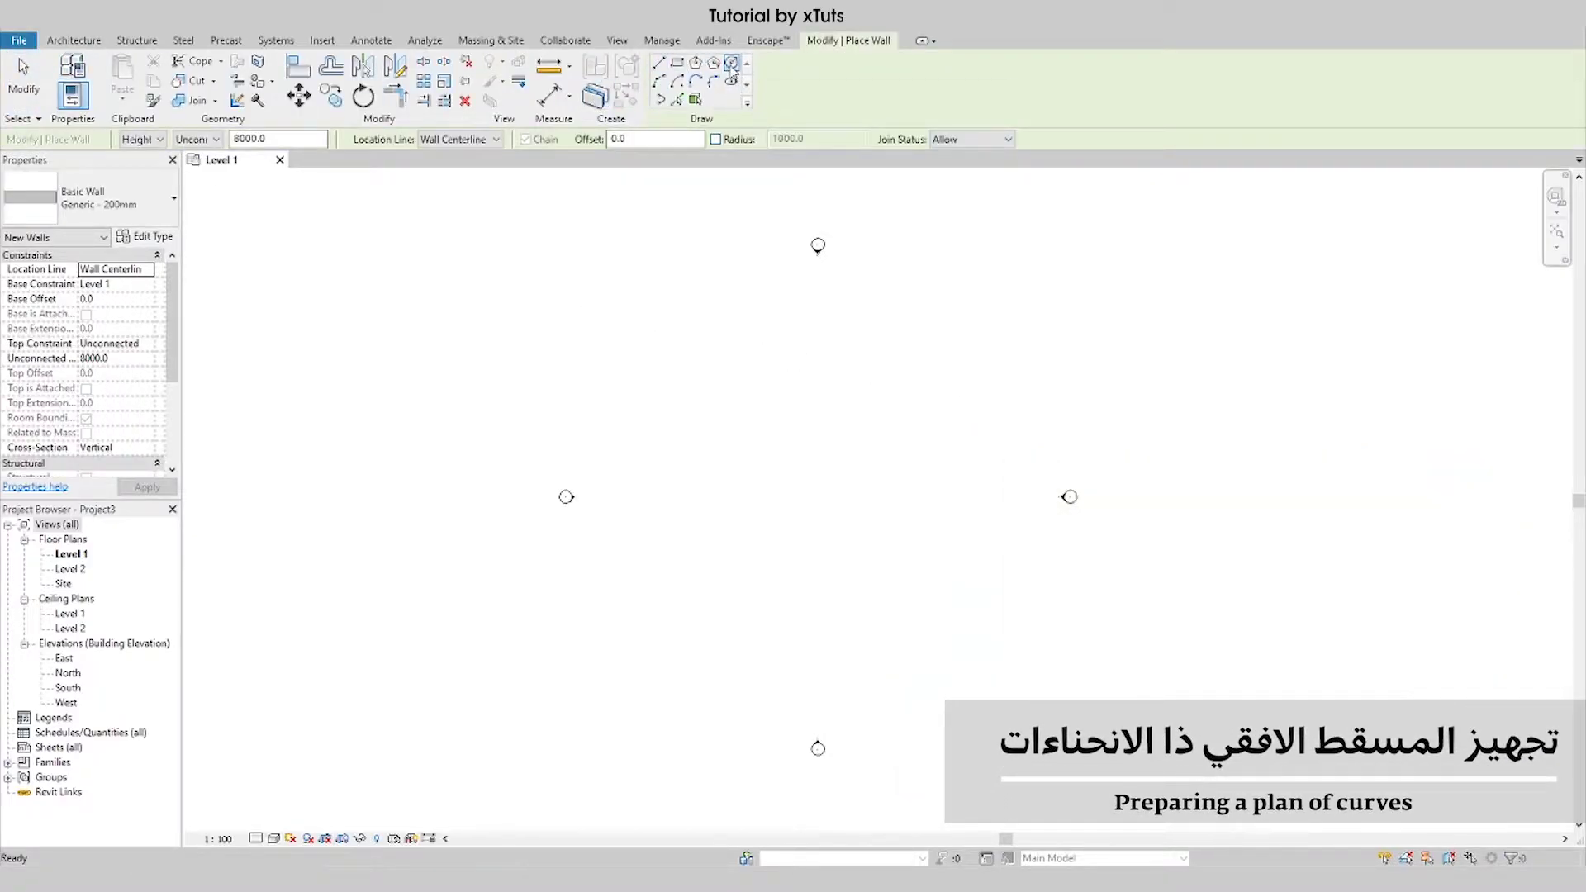
pyautogui.click(813, 407)
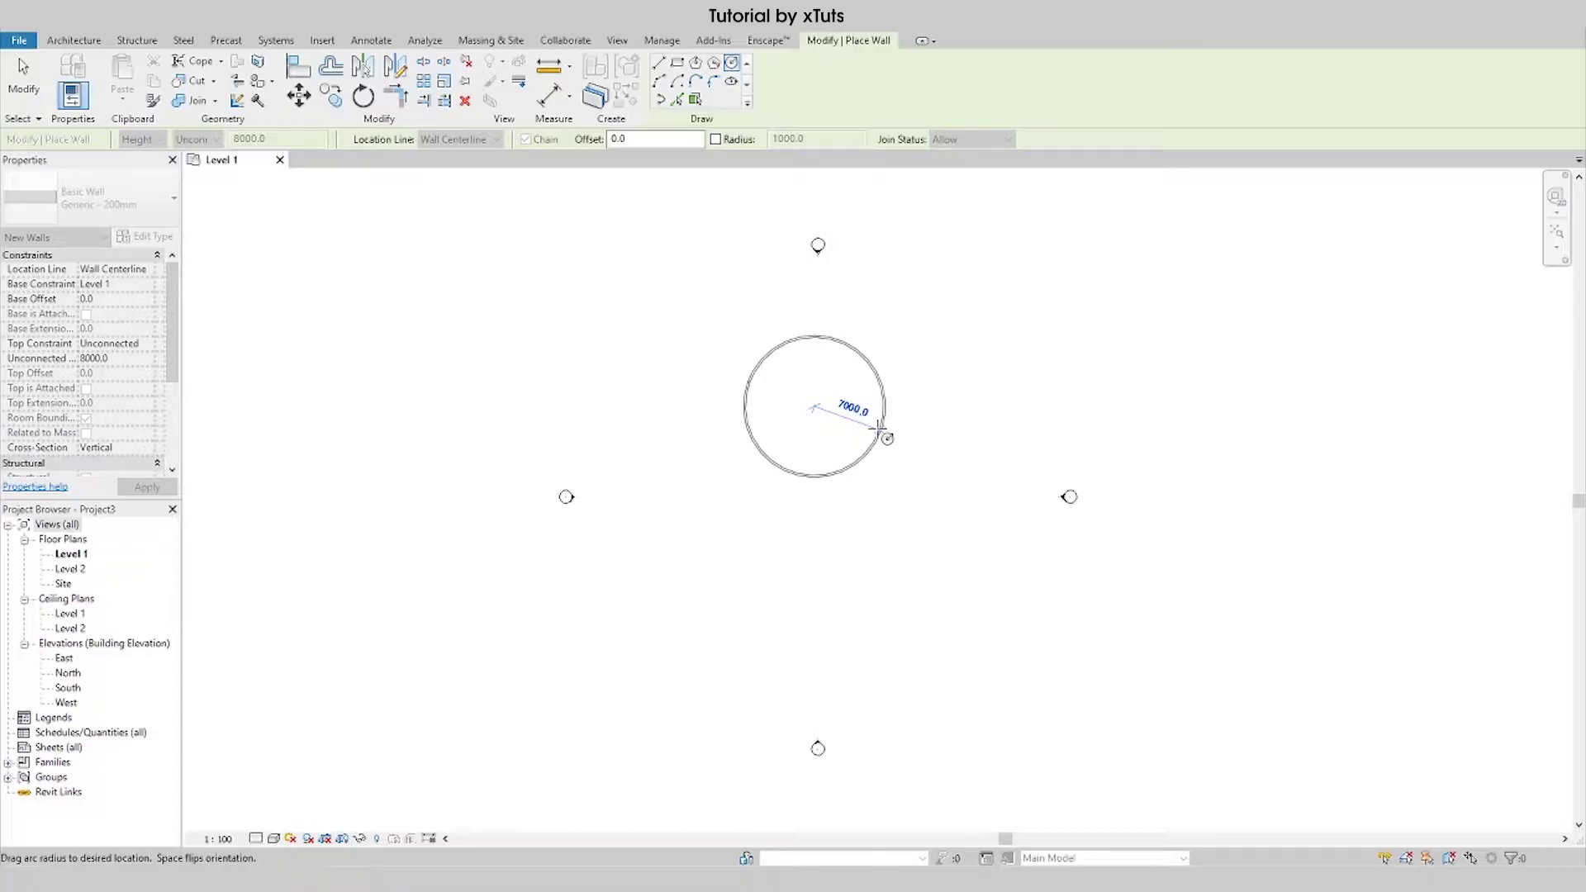
pyautogui.click(879, 428)
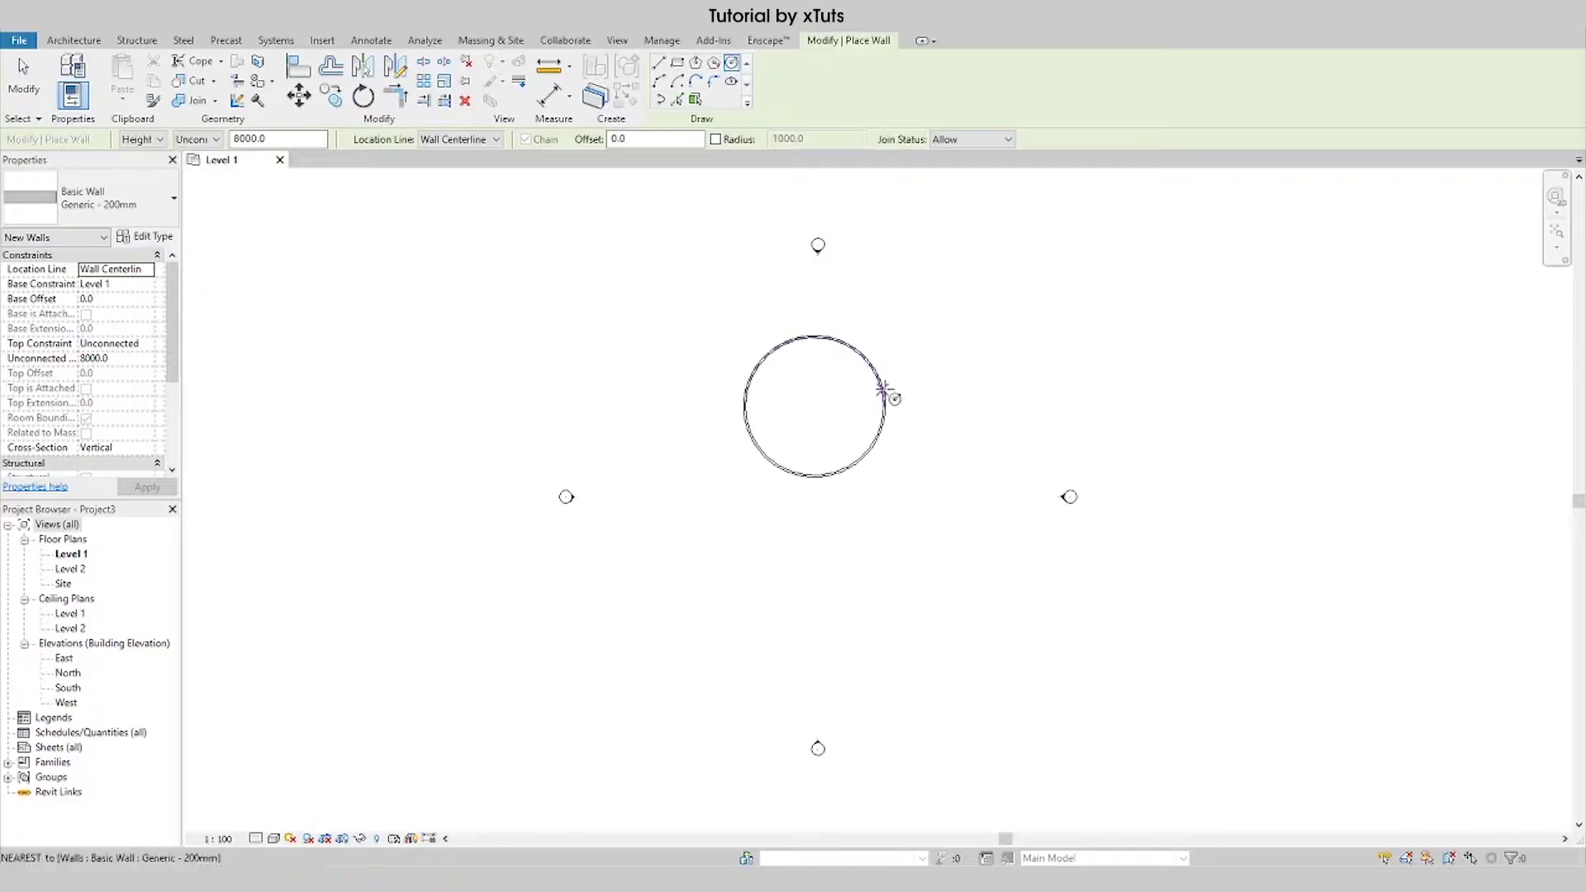
pyautogui.press('Escape')
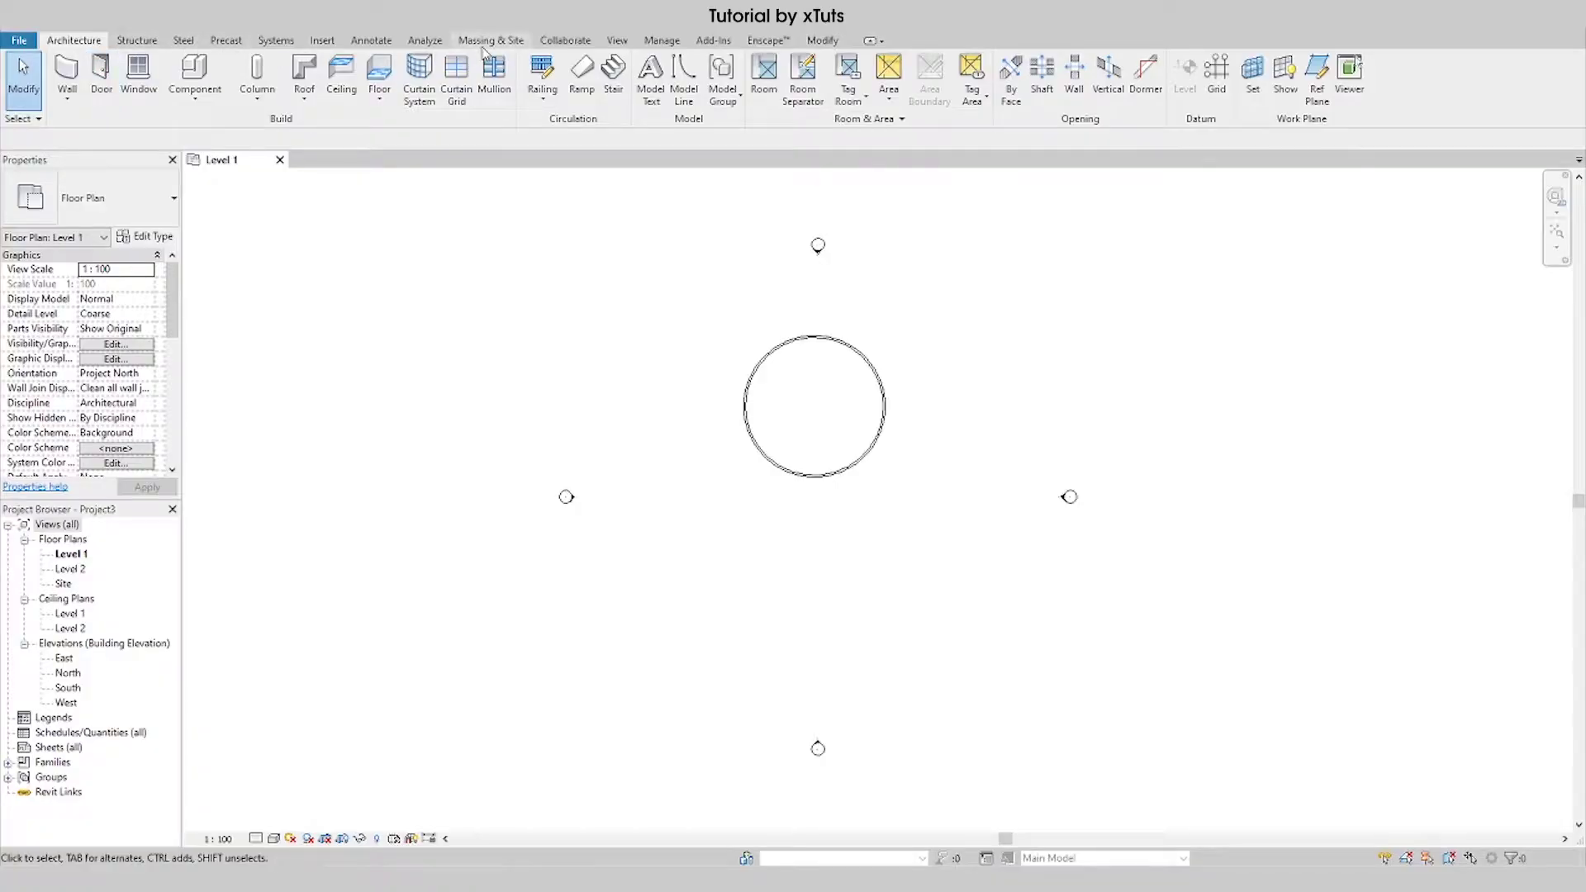
# Step: Offset a copy of the circular wall's lower half 6000 mm outward using OF
pyautogui.click(758, 370)
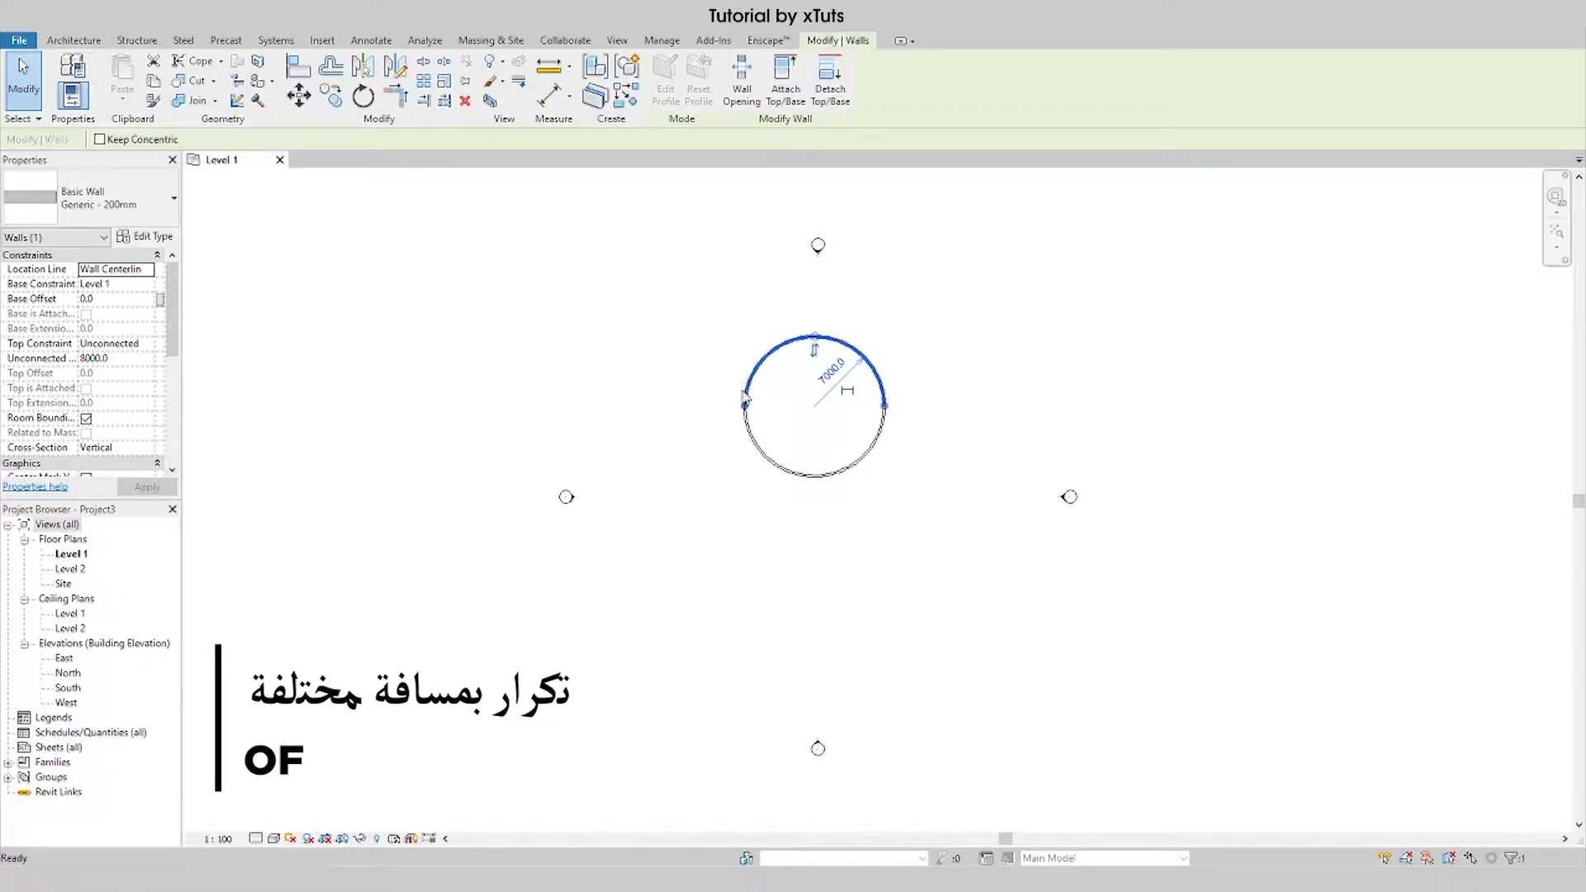
pyautogui.press('o')
pyautogui.press('f')
pyautogui.moveTo(216, 139); pyautogui.dragTo(180, 139)
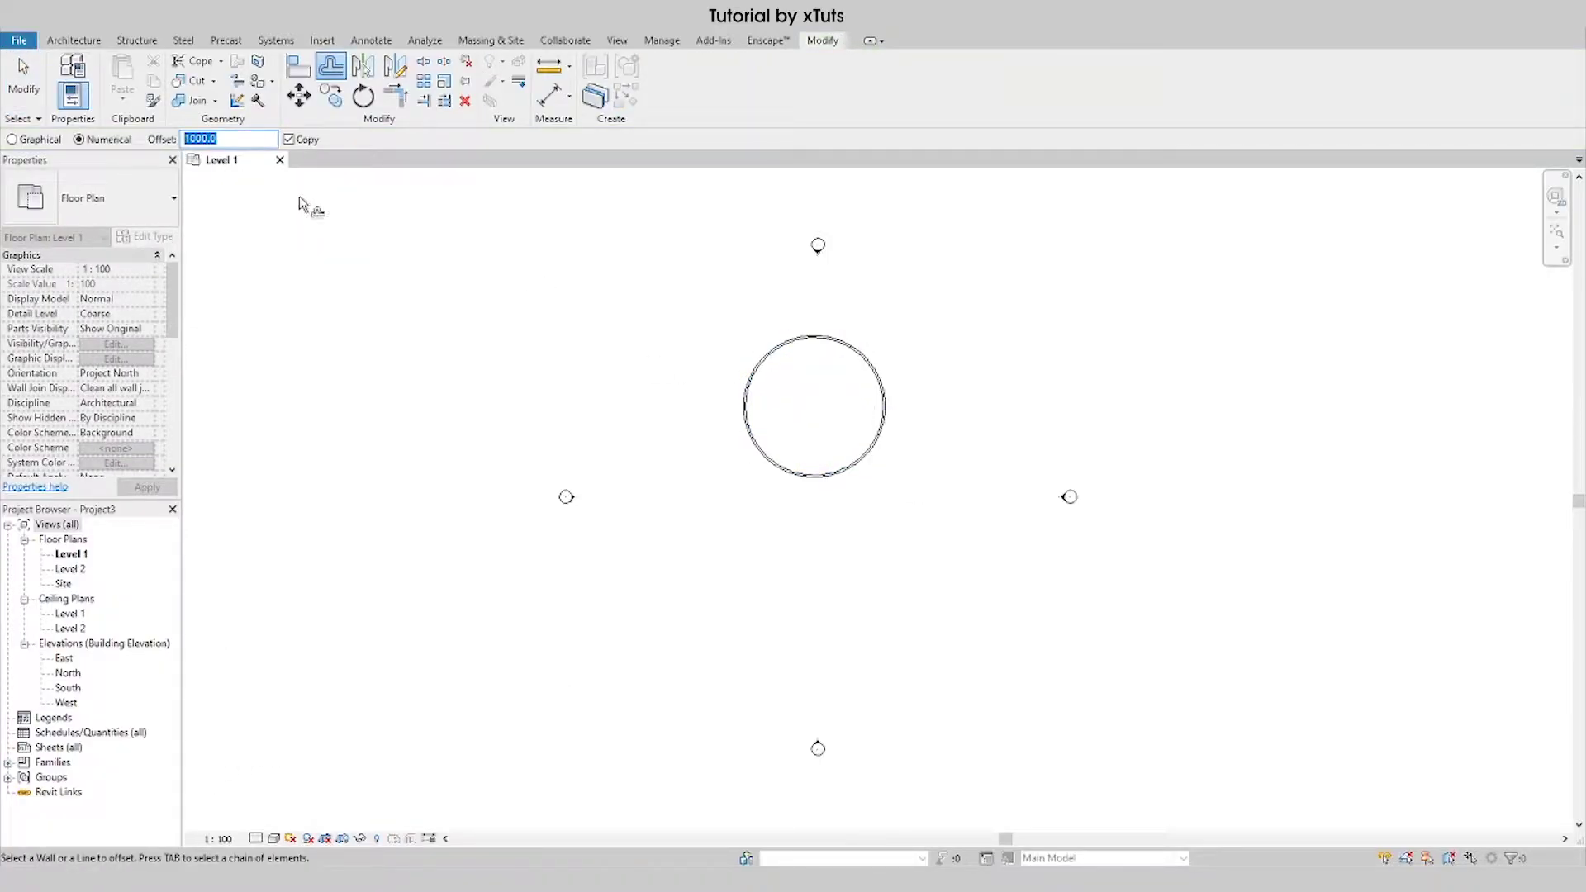
pyautogui.write('6.0')
pyautogui.click(777, 475)
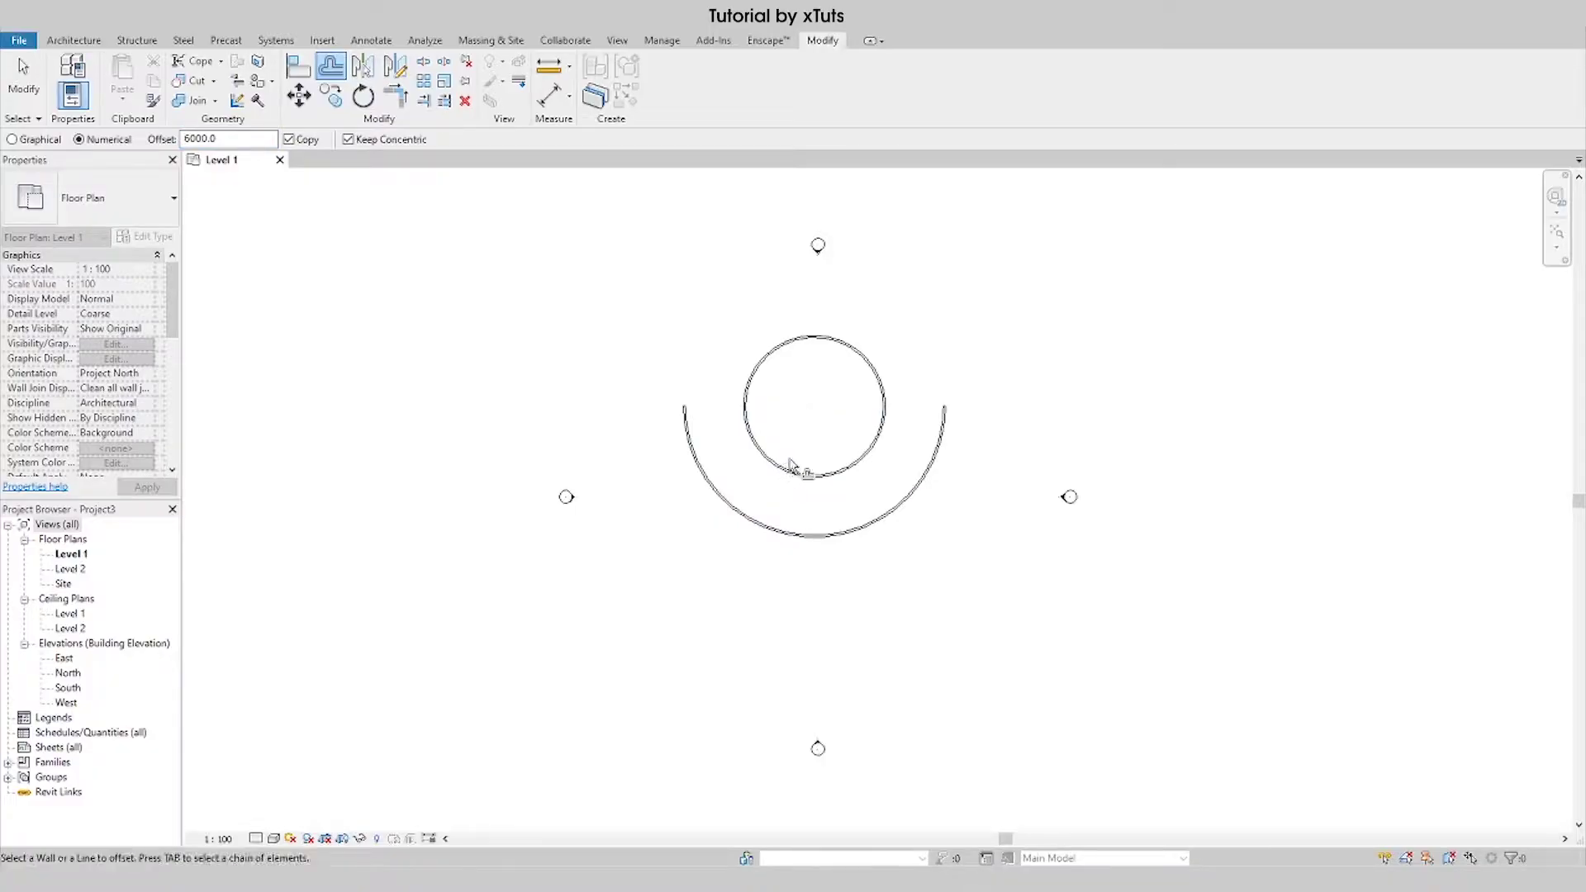
pyautogui.press('Escape')
pyautogui.press('Escape')
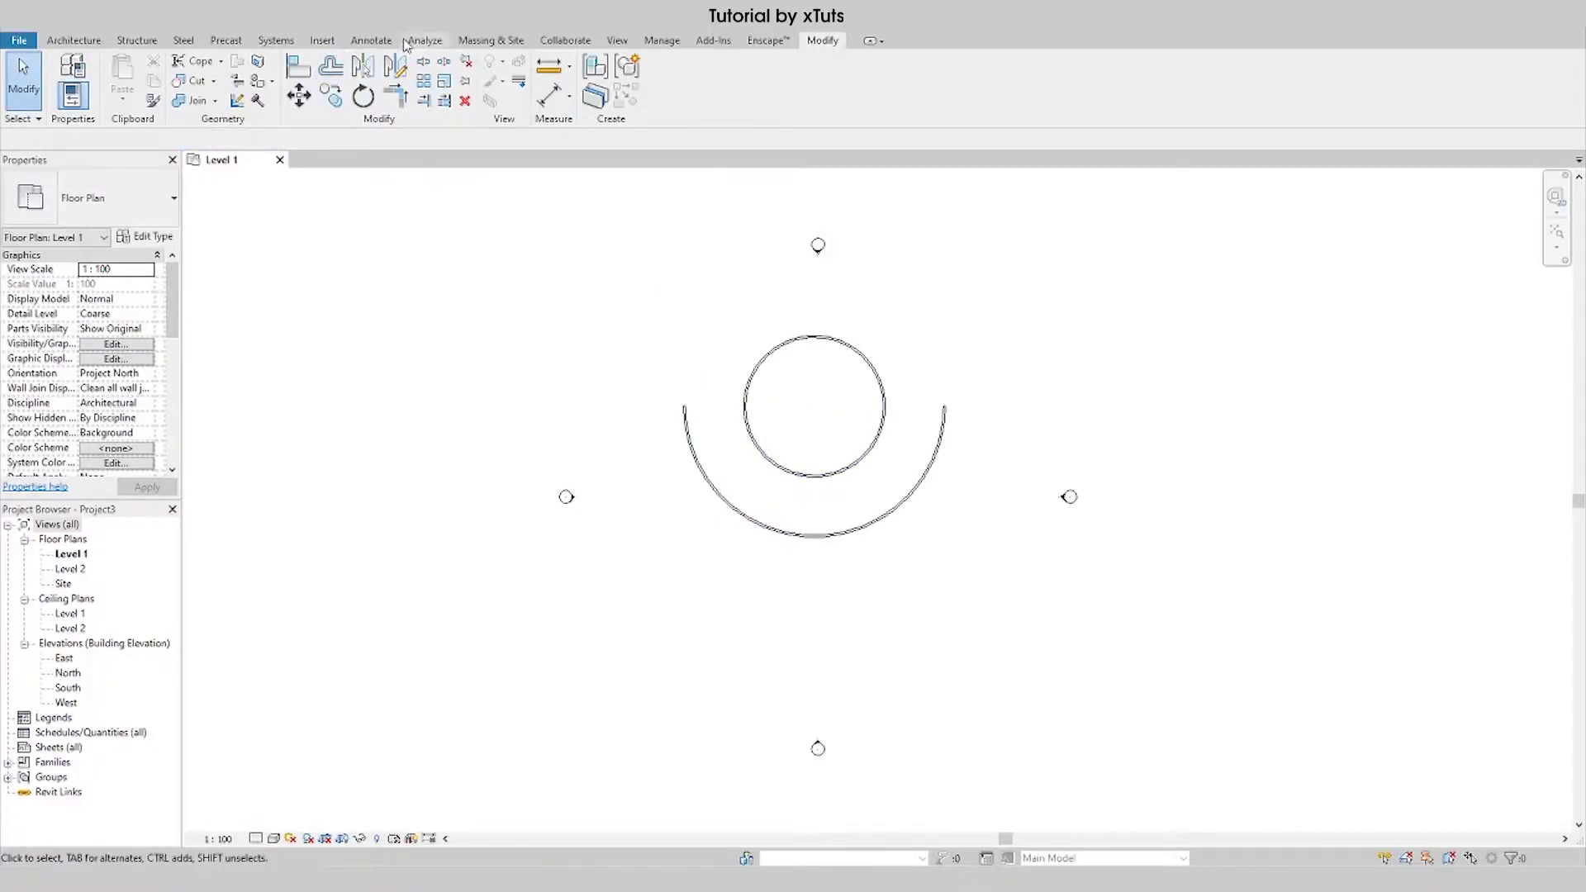
# Step: Draw a vertical detail line from the circle's centre, extending above and below the circle
pyautogui.click(368, 41)
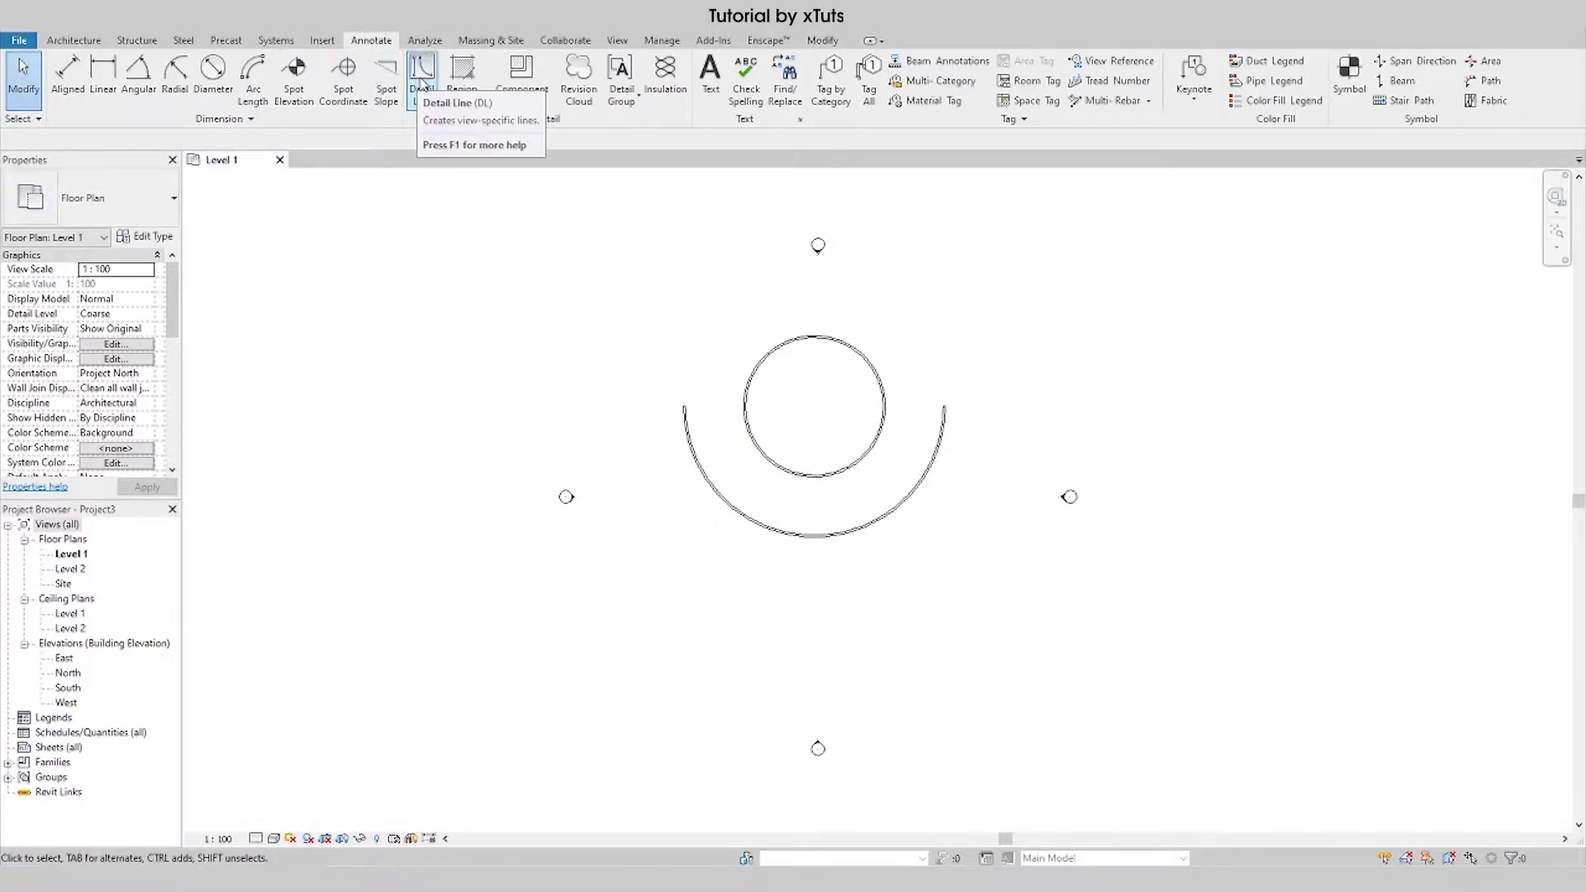
pyautogui.click(422, 83)
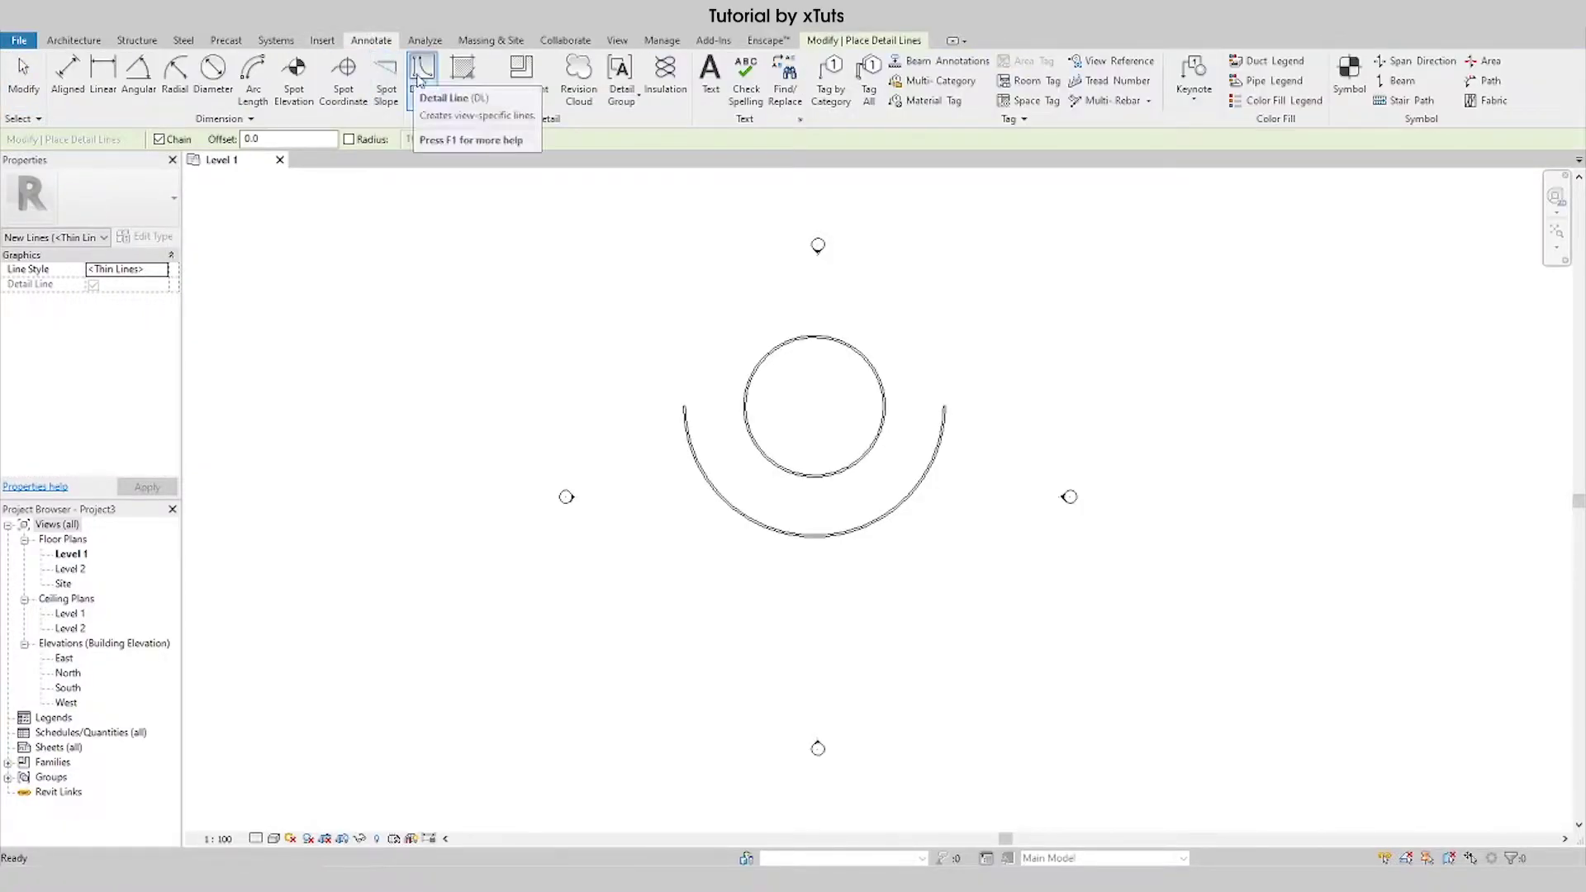
pyautogui.click(815, 406)
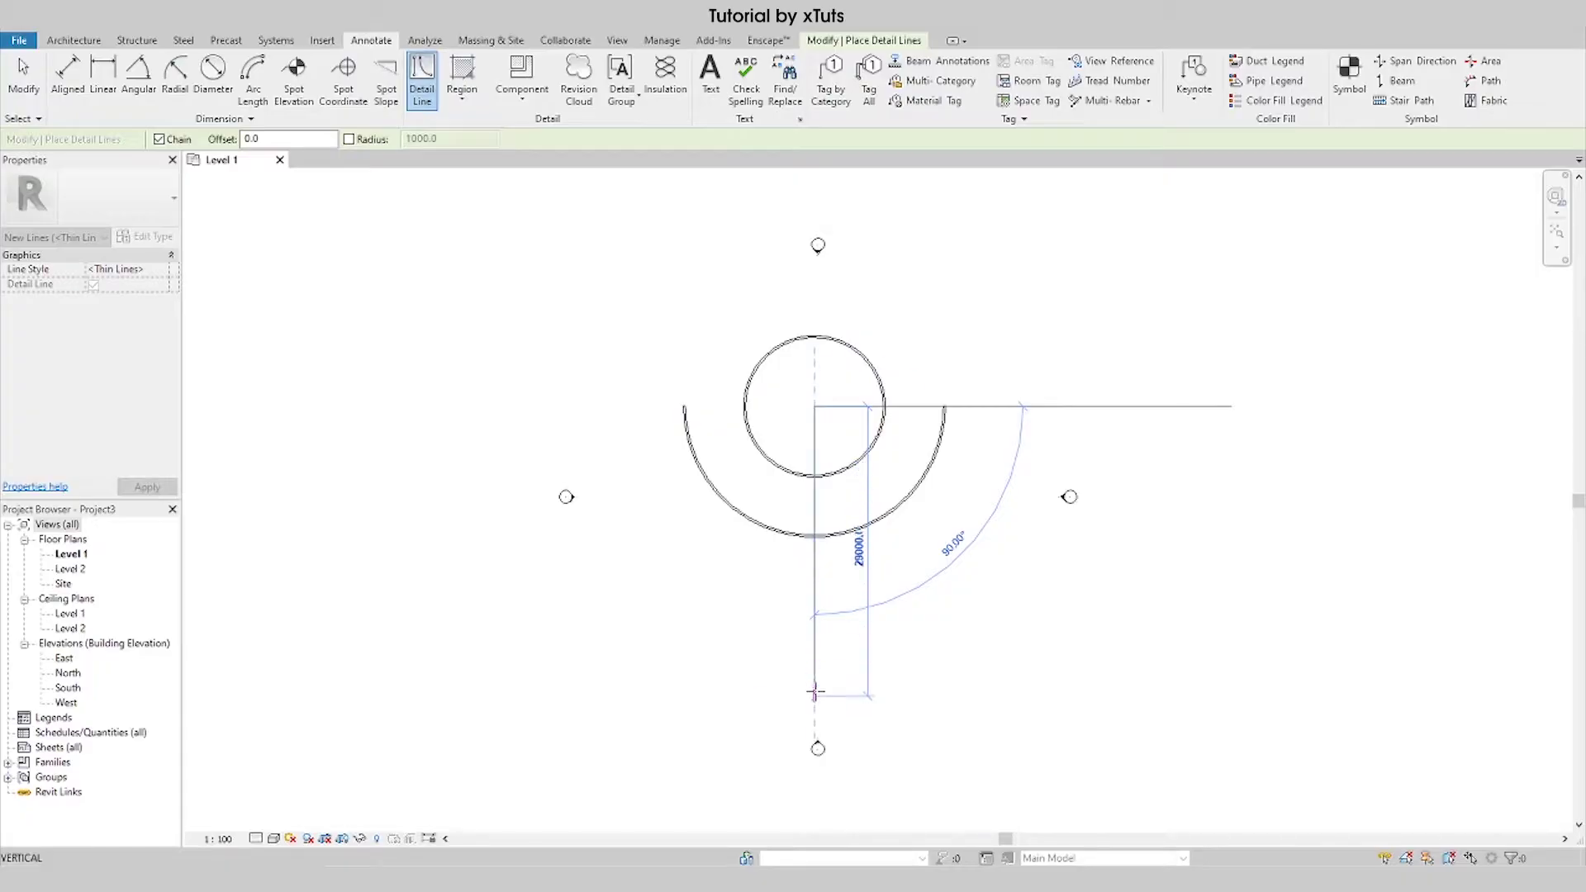
pyautogui.click(815, 696)
pyautogui.press('Escape')
pyautogui.press('Escape')
pyautogui.click(818, 430)
pyautogui.press('d')
pyautogui.press('l')
pyautogui.click(815, 696)
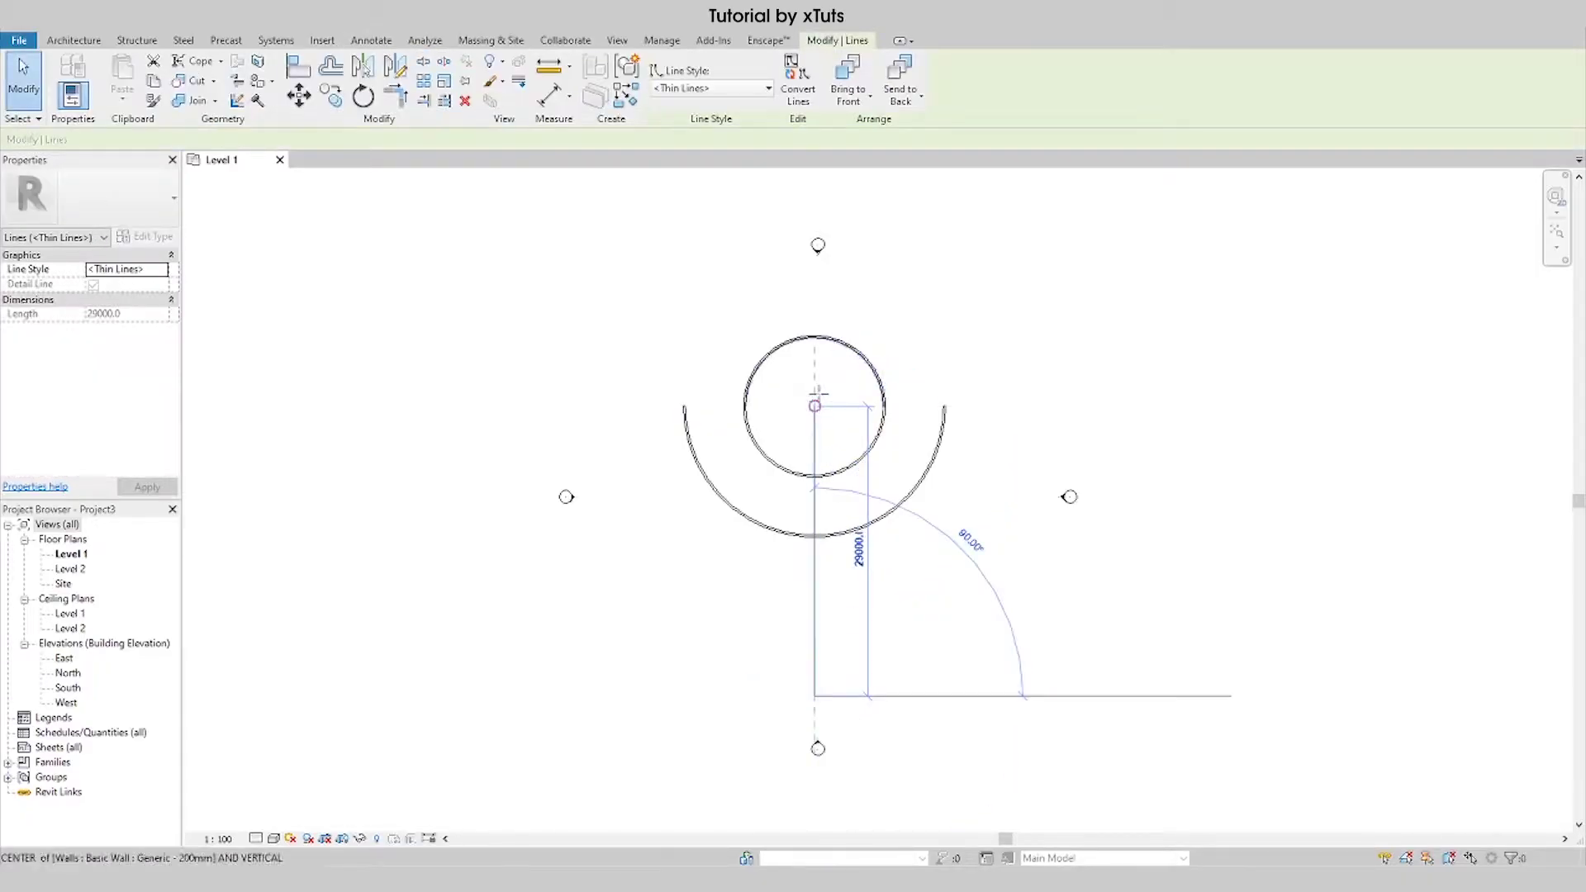
pyautogui.click(815, 307)
pyautogui.press('Escape')
pyautogui.press('Escape')
# Step: Start a new wall matching the semicircular wall with Create Similar (CS)
pyautogui.click(873, 526)
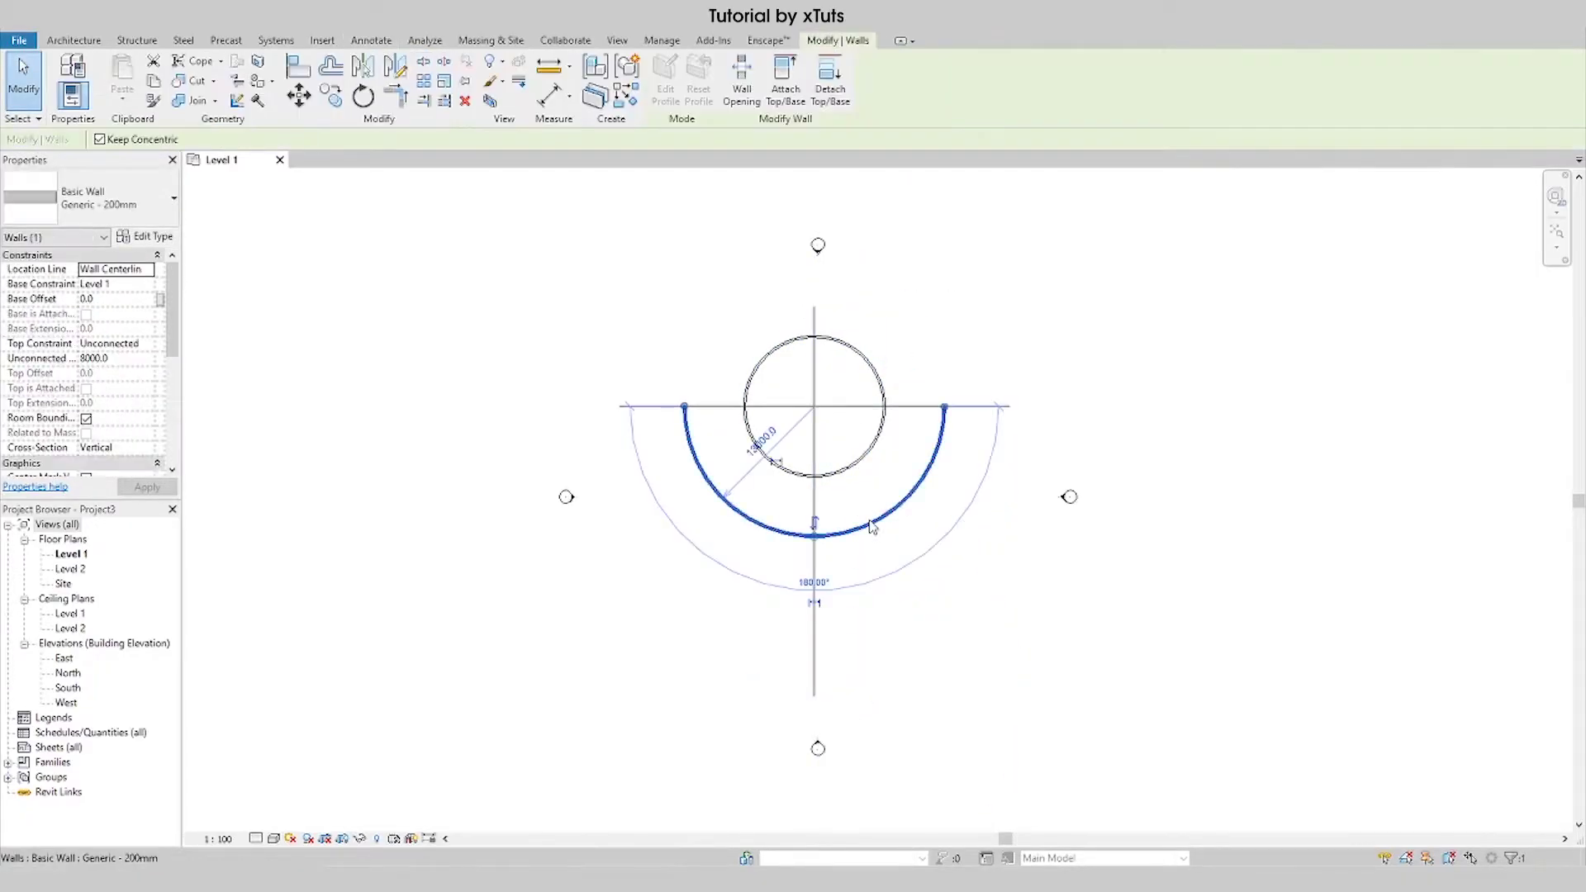
pyautogui.press('c')
pyautogui.press('s')
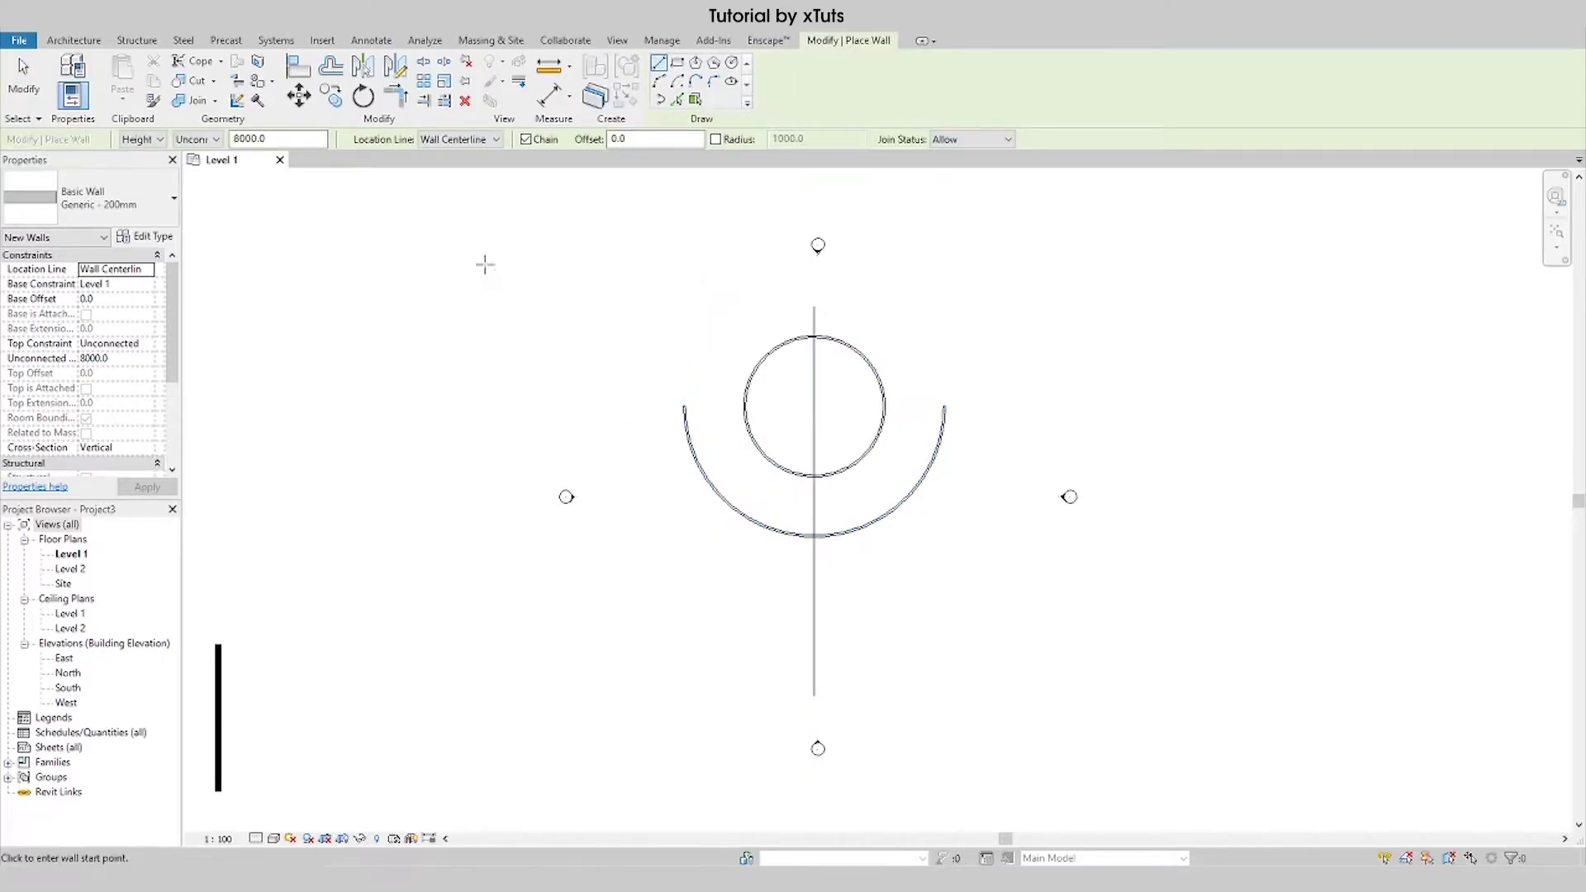
# Step: Draw a small upward-bulging arc wall leftward from the semicircle's left end
pyautogui.click(658, 83)
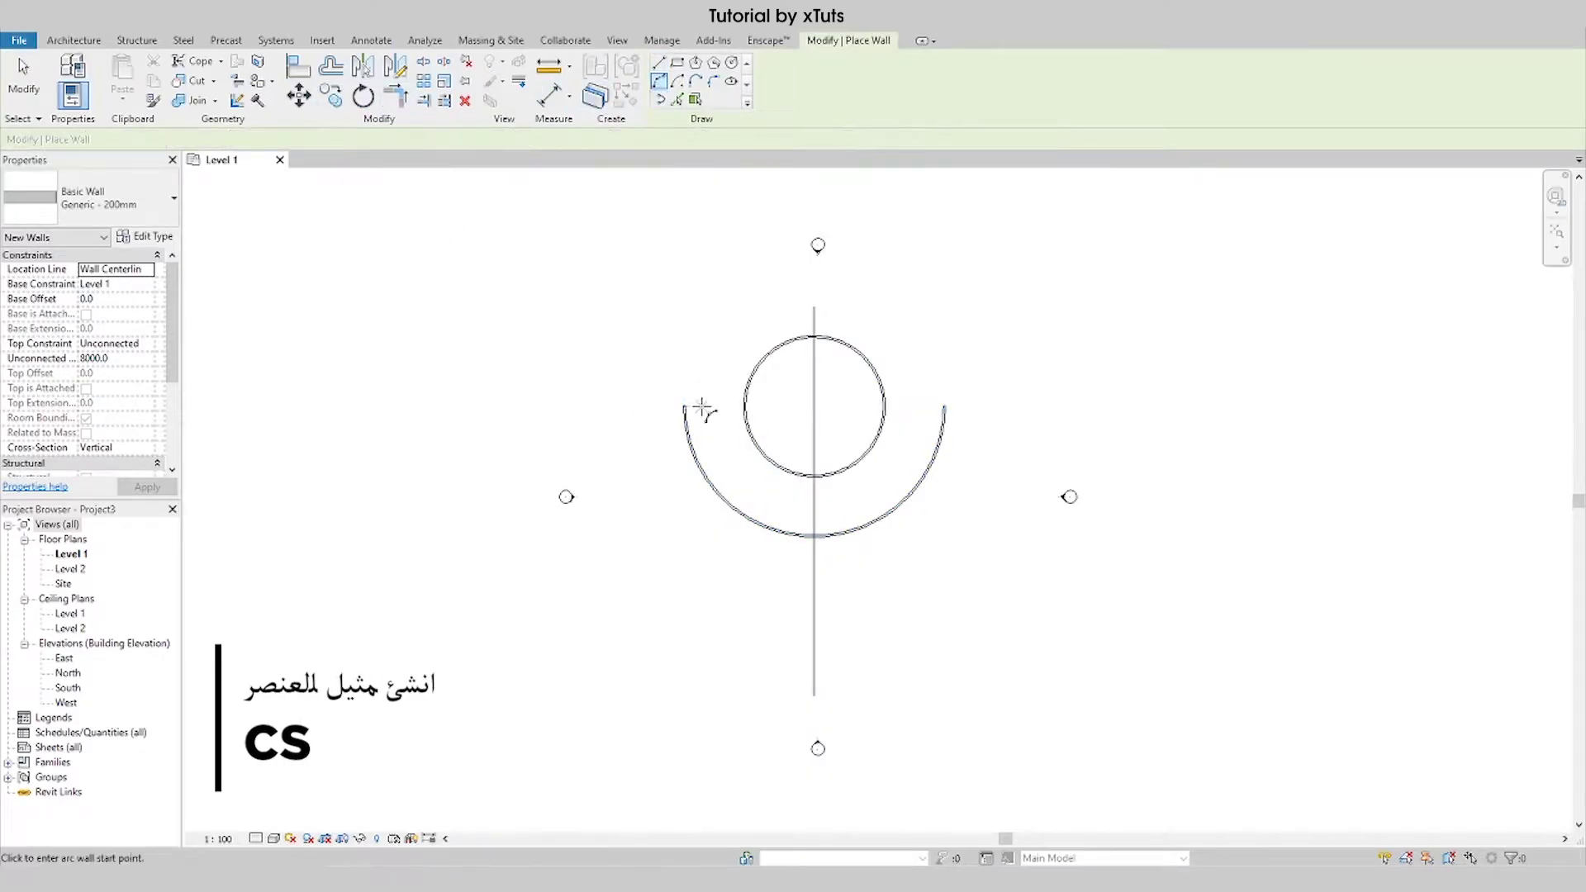
pyautogui.click(693, 451)
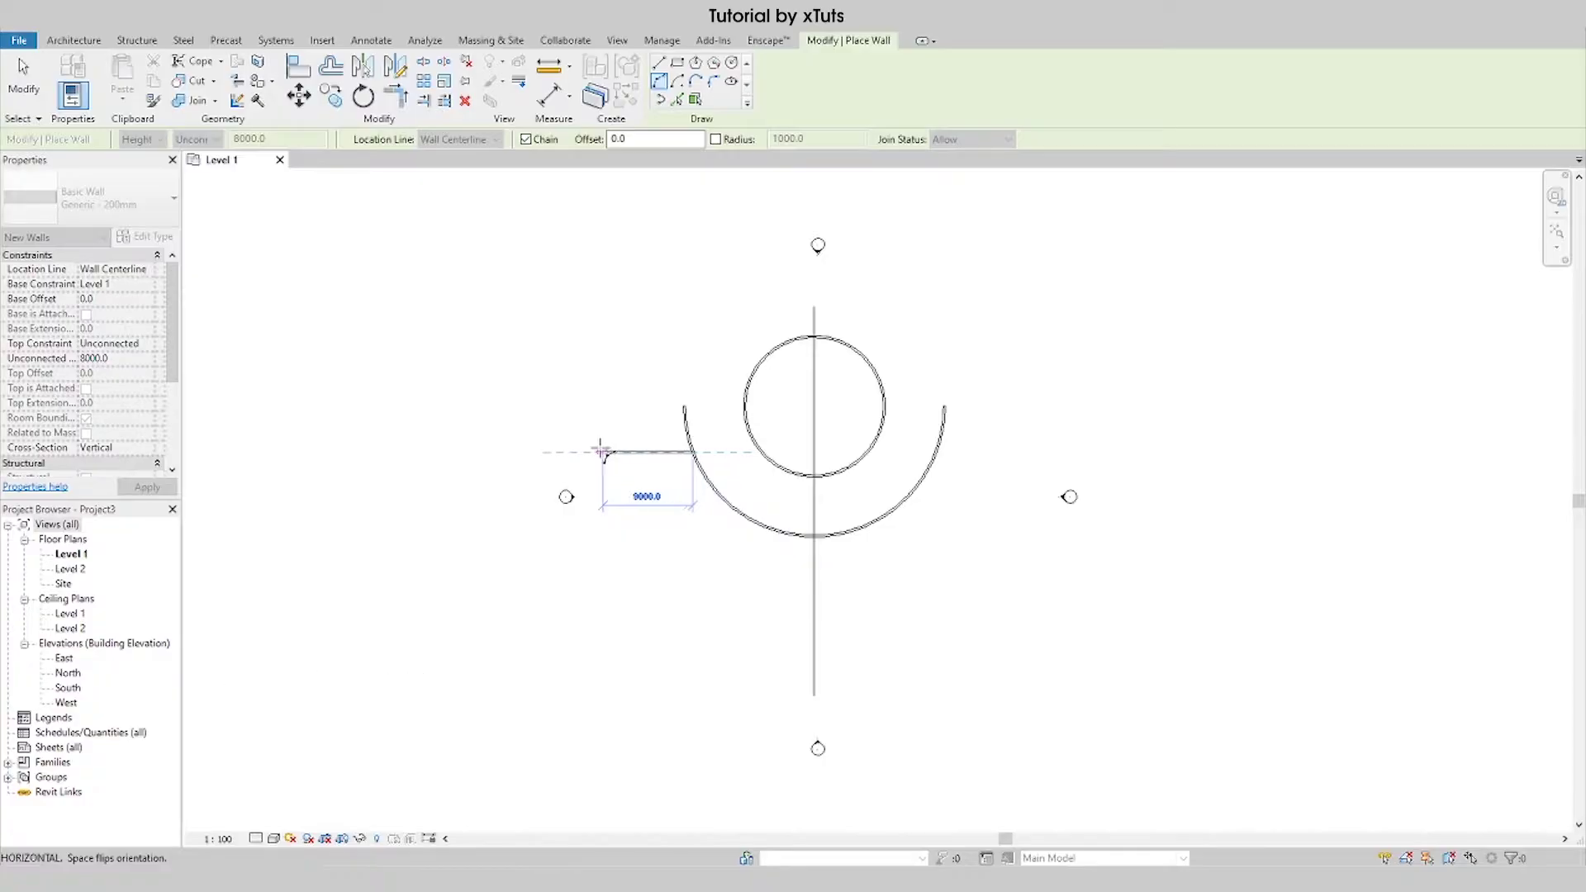
pyautogui.click(584, 451)
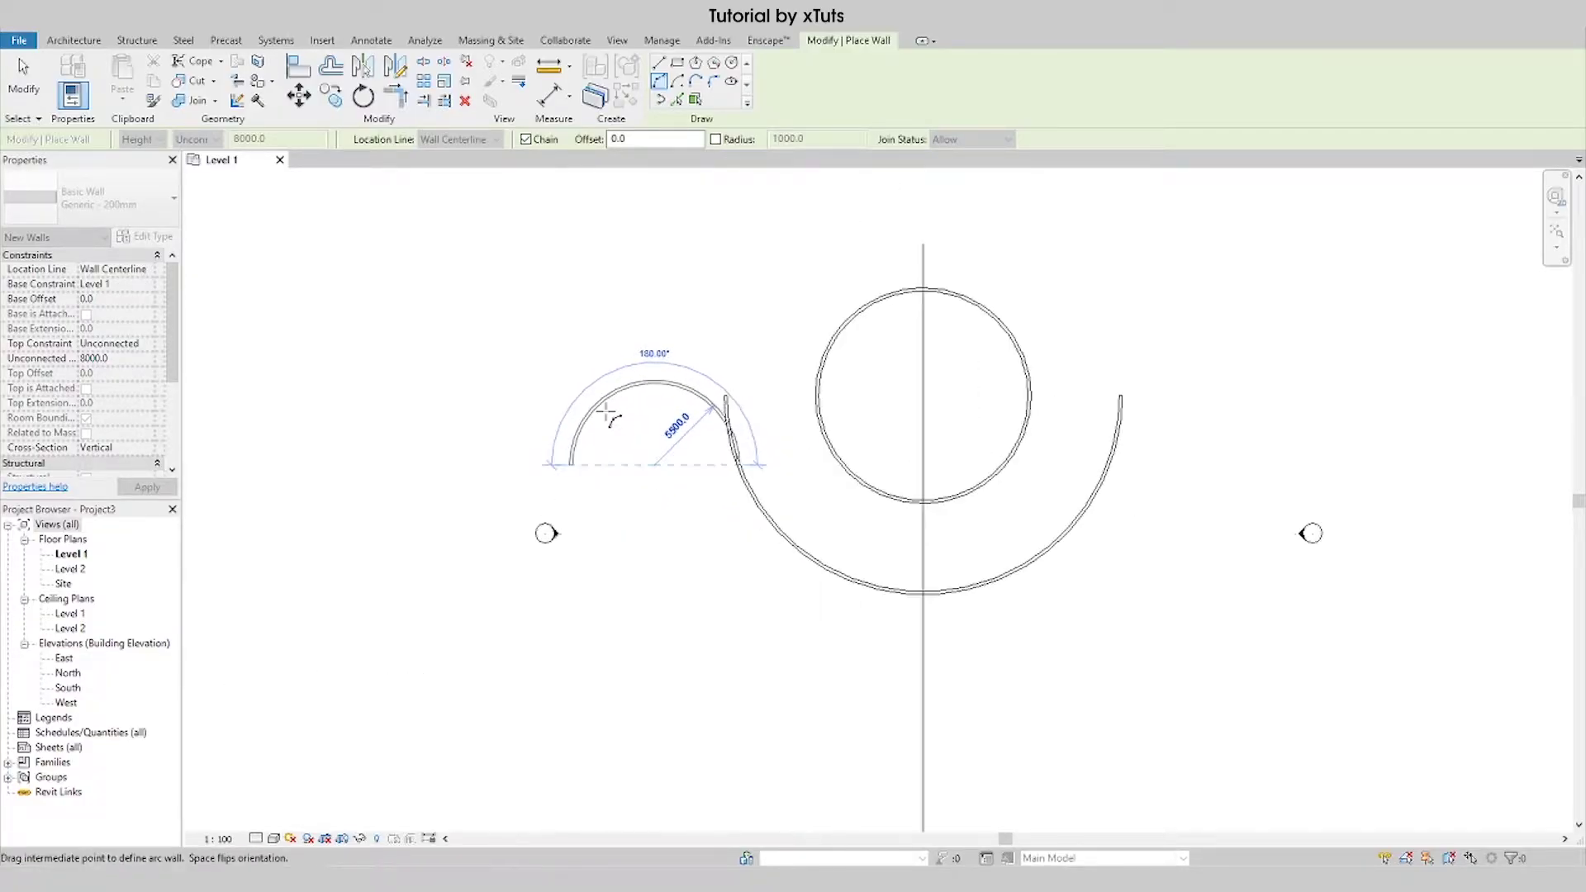
pyautogui.scroll(3, 603, 425)
pyautogui.click(607, 413)
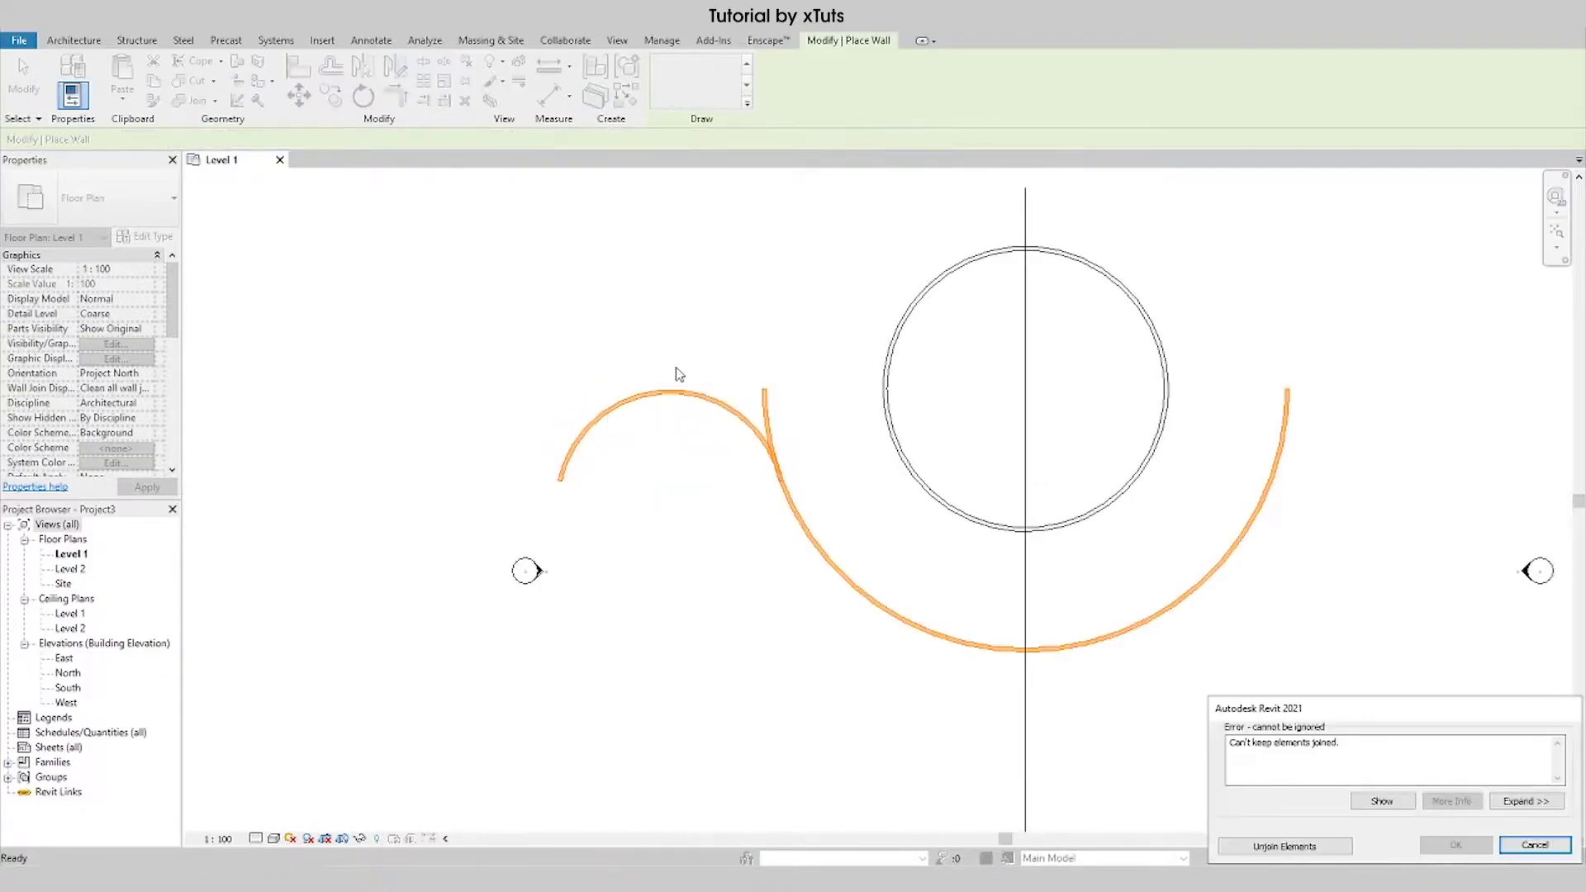
pyautogui.scroll(-1, 696, 364)
pyautogui.click(1276, 843)
pyautogui.press('Escape')
pyautogui.press('Escape')
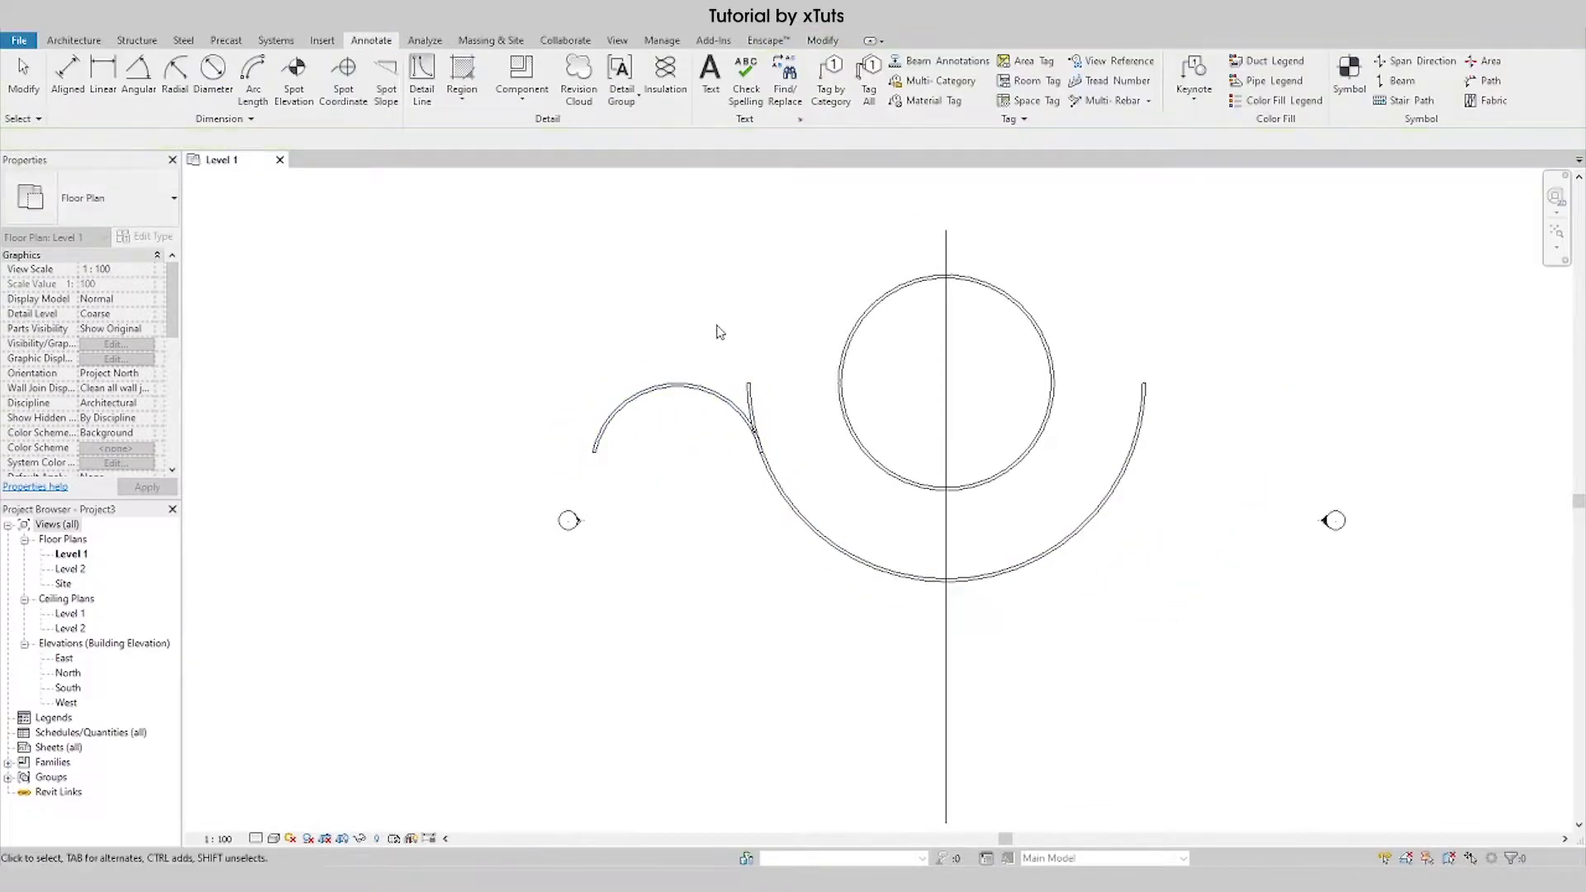
pyautogui.scroll(-2, 717, 331)
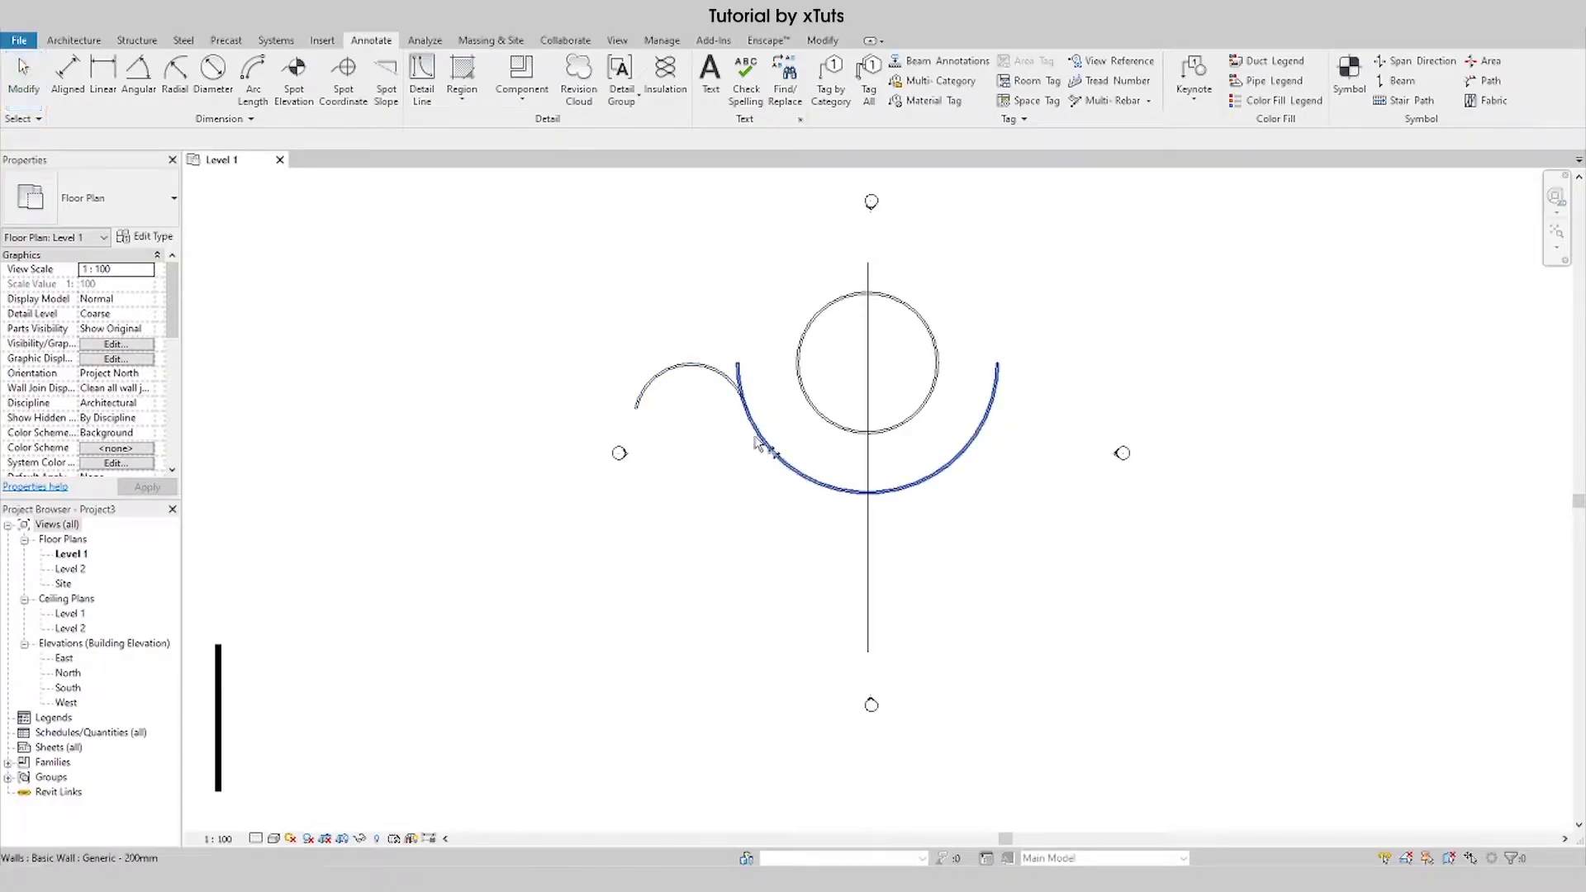
pyautogui.press('t')
pyautogui.press('r')
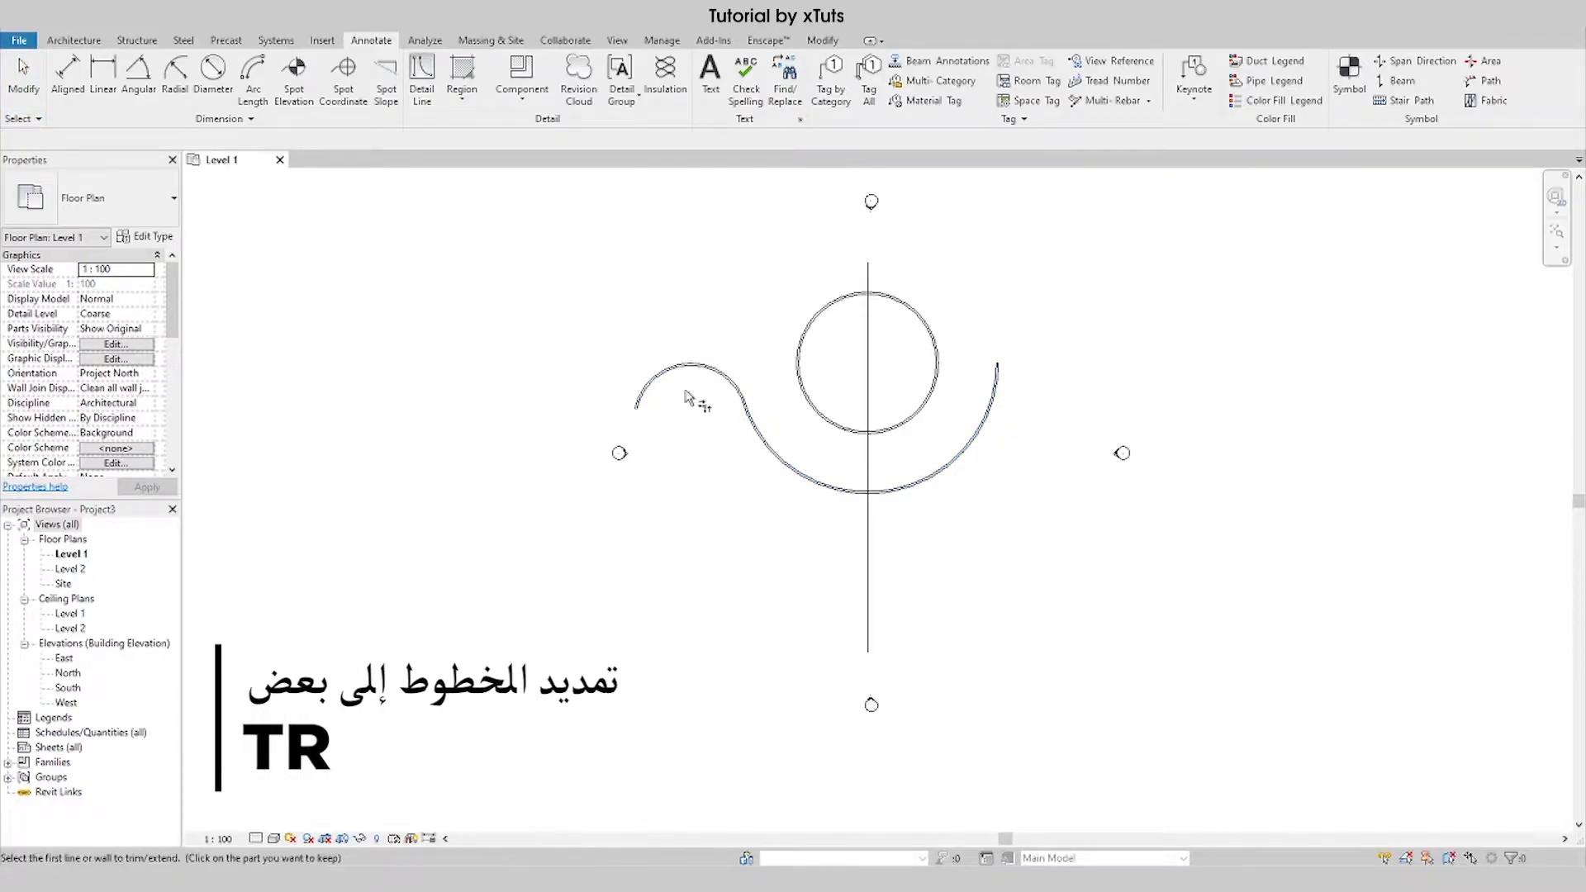
# Step: Add tangent arc walls from the small arc's left end, hooking back to the vertical line's bottom
pyautogui.press('Escape')
pyautogui.click(687, 386)
pyautogui.press('c')
pyautogui.press('s')
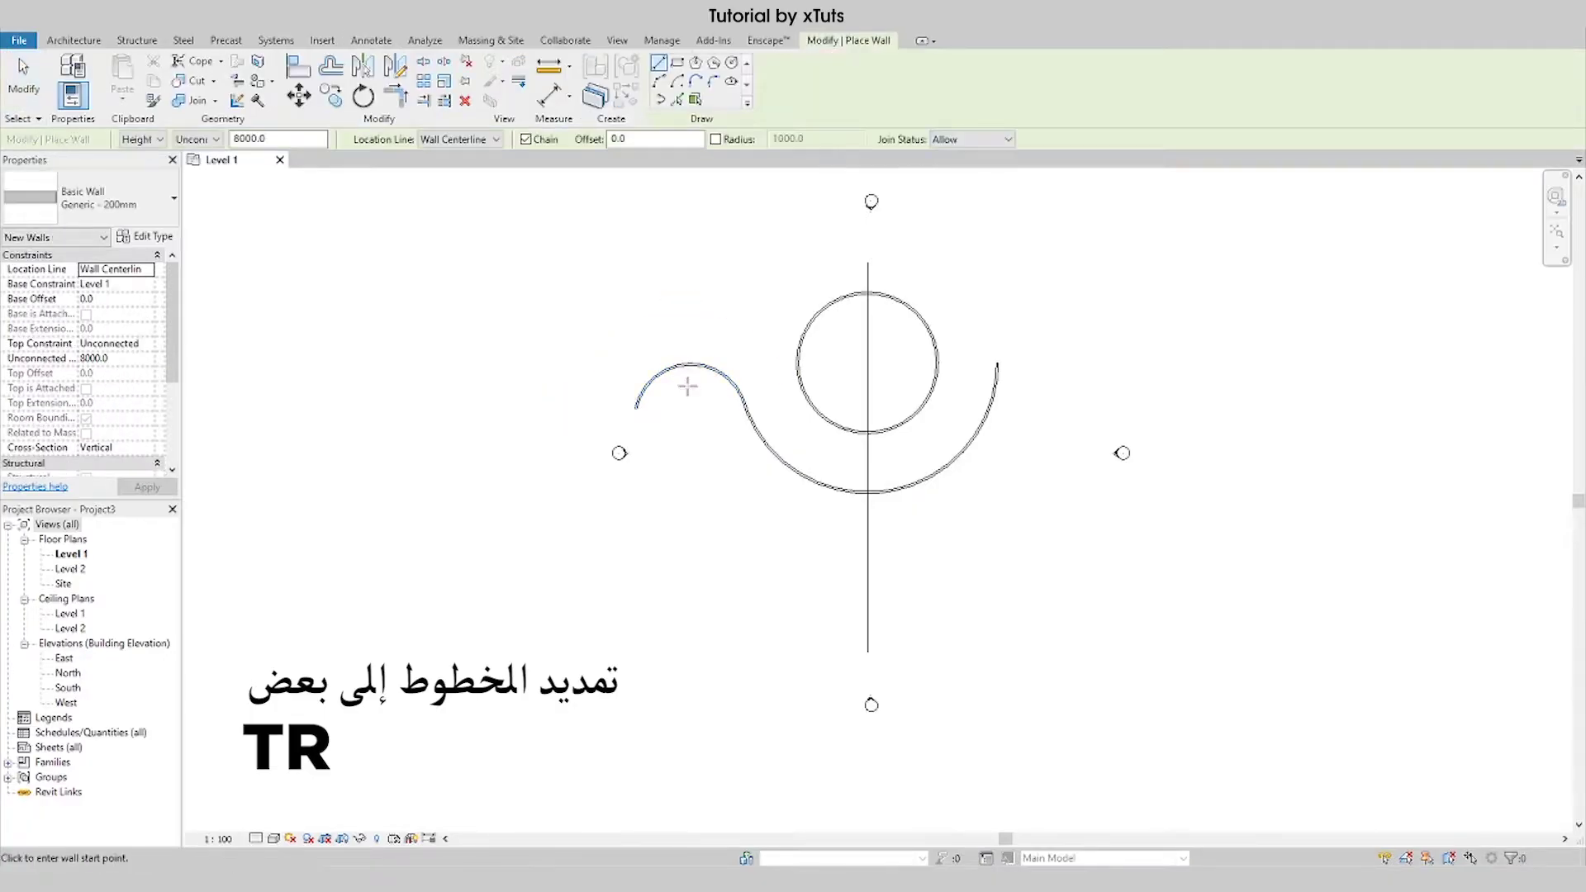
pyautogui.click(658, 80)
pyautogui.click(635, 409)
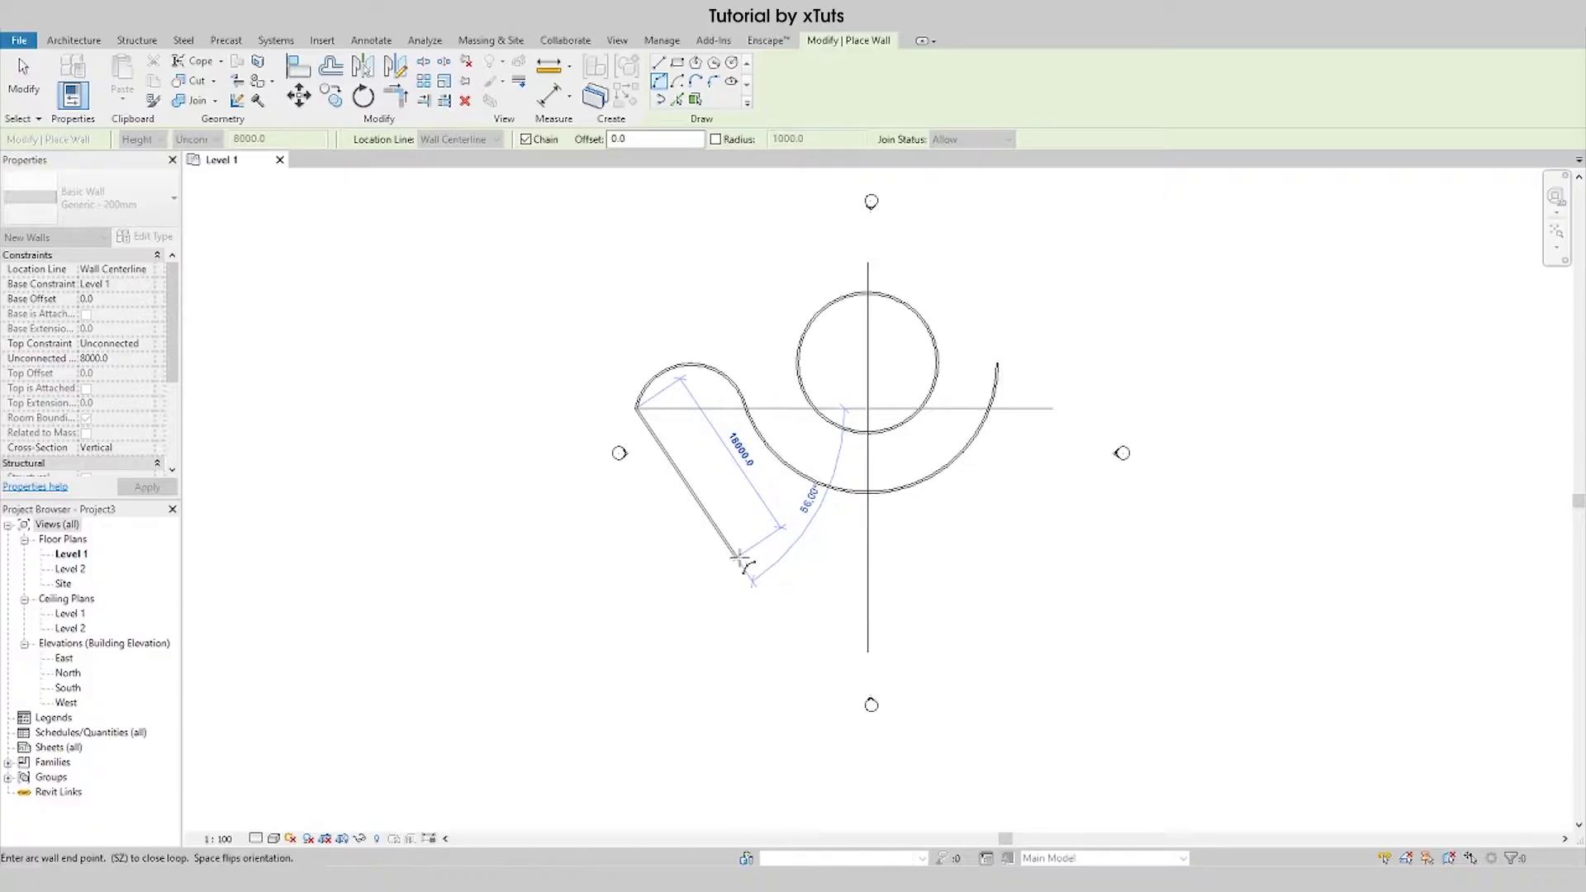
pyautogui.click(752, 568)
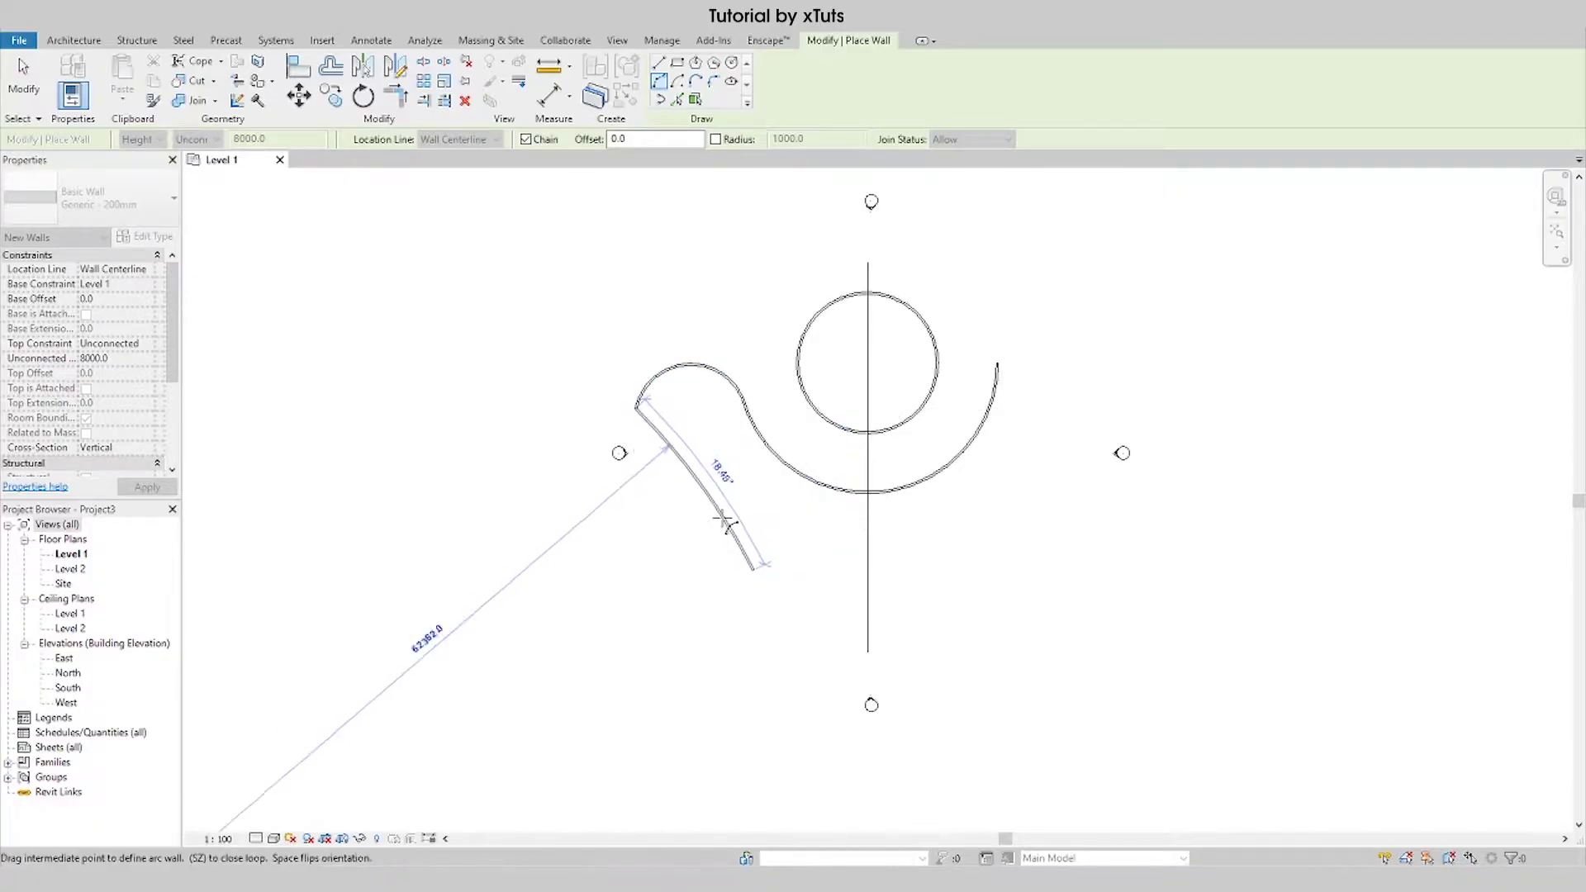
pyautogui.click(753, 570)
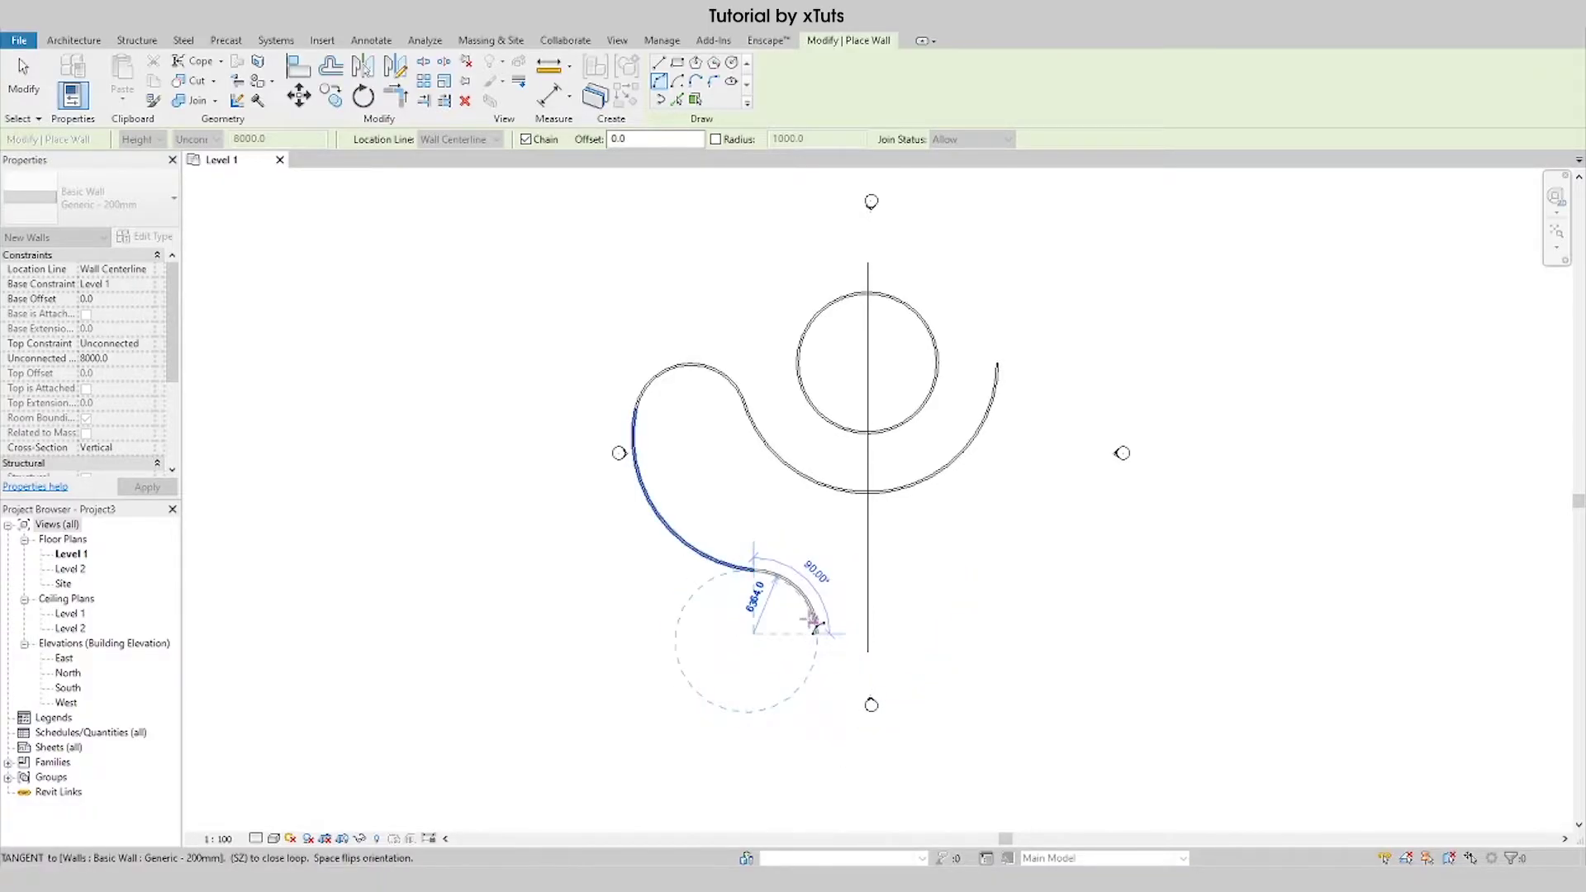
pyautogui.click(817, 634)
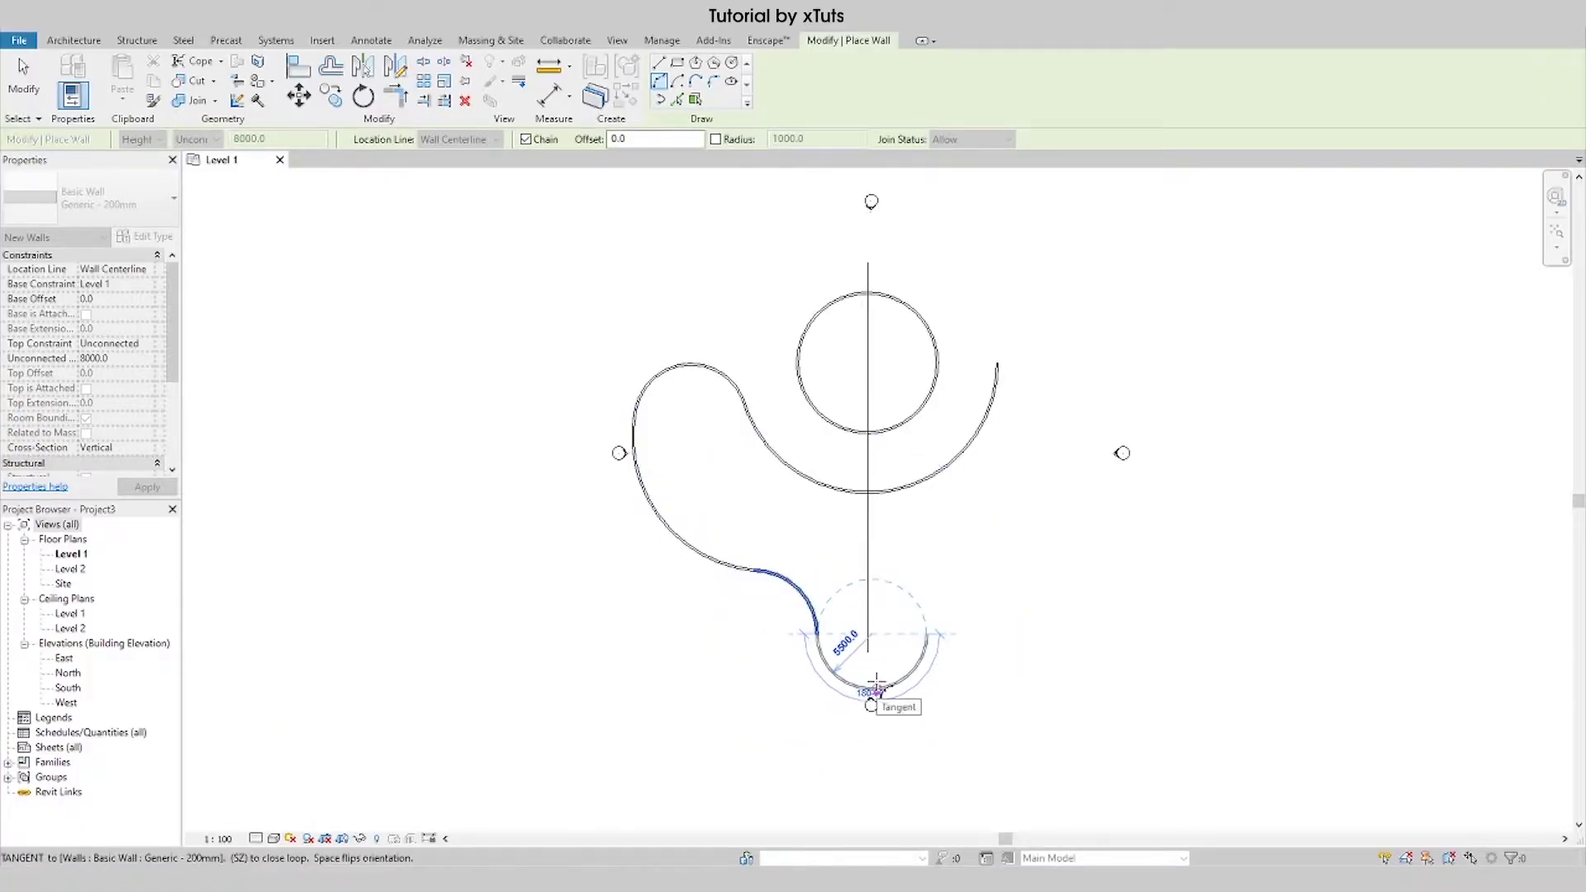
pyautogui.click(927, 634)
pyautogui.press('Escape')
pyautogui.press('Escape')
# Step: Lengthen the vertical line to the bottom arc and trim the arcs to corners at it
pyautogui.click(865, 638)
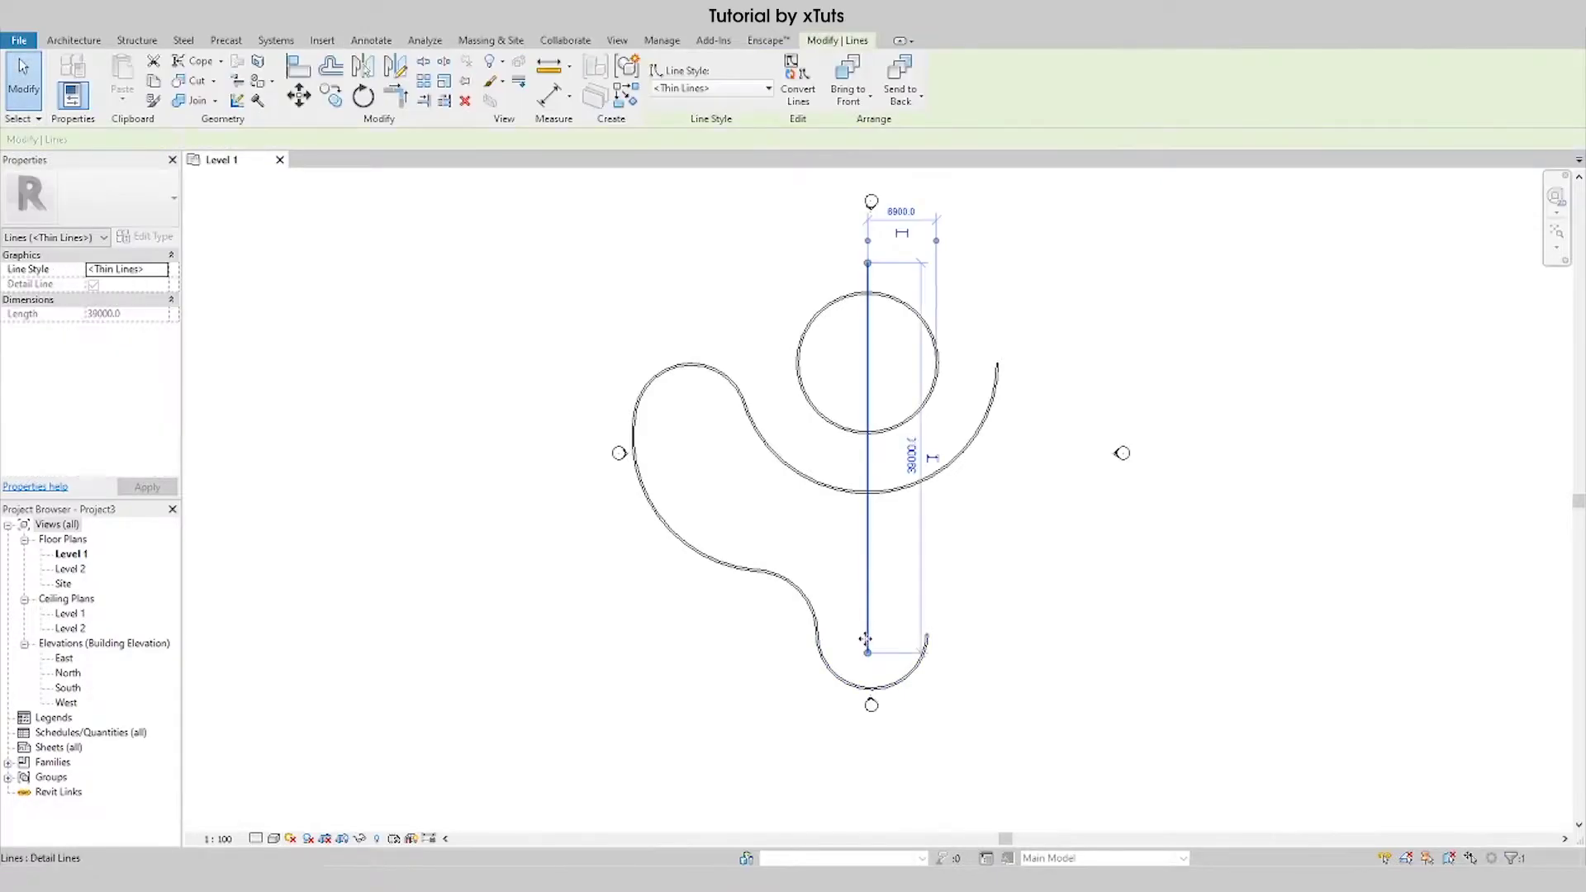
pyautogui.moveTo(868, 653); pyautogui.dragTo(869, 689)
pyautogui.press('Escape')
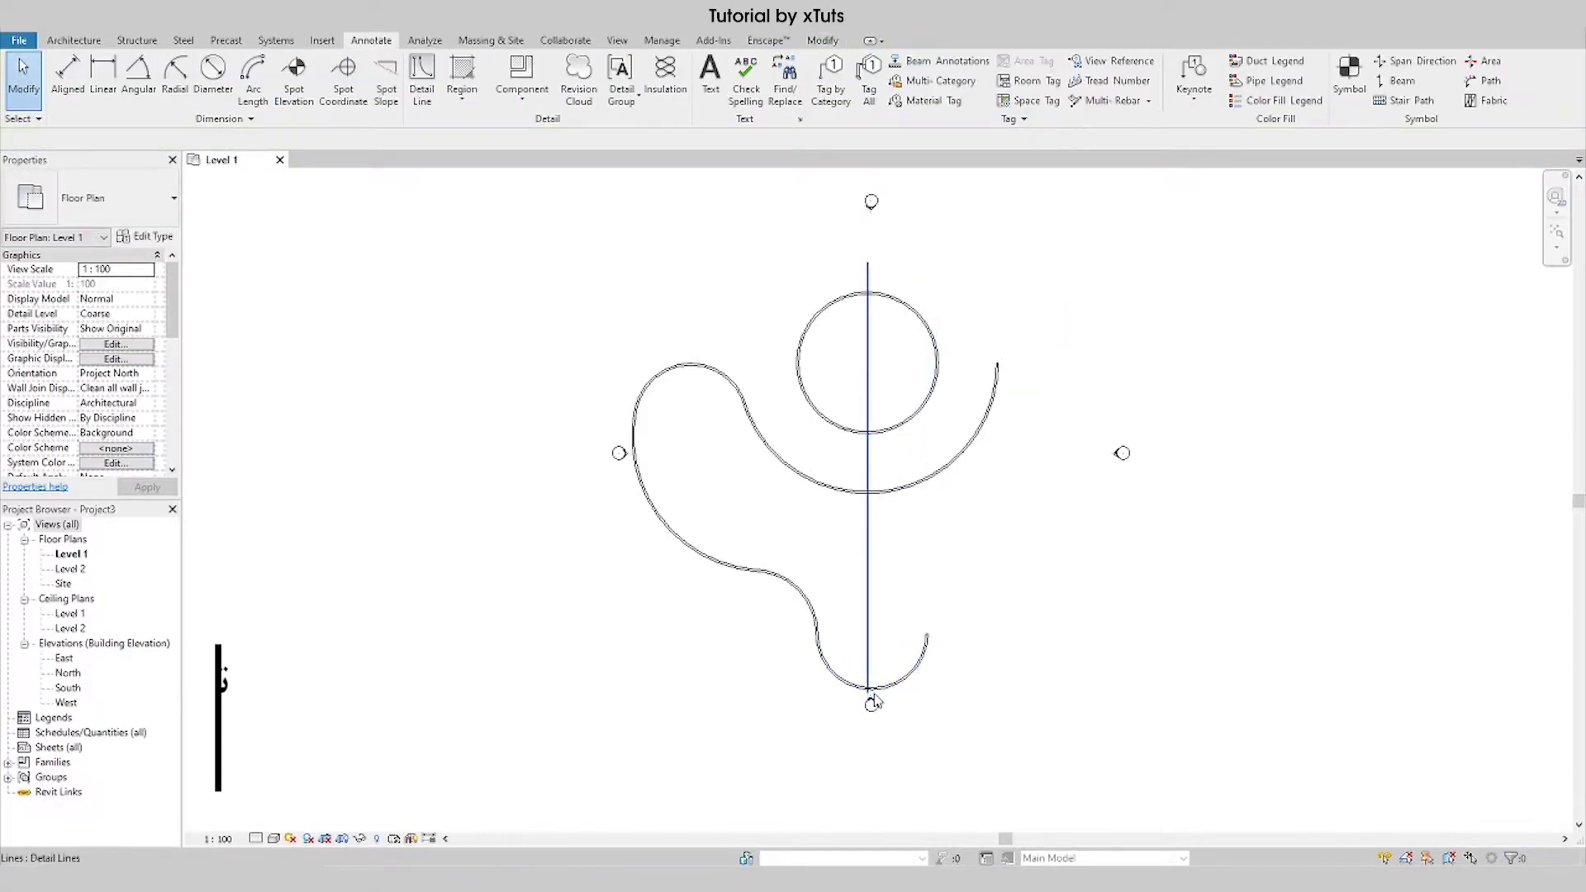
pyautogui.press('t')
pyautogui.press('r')
pyautogui.click(859, 686)
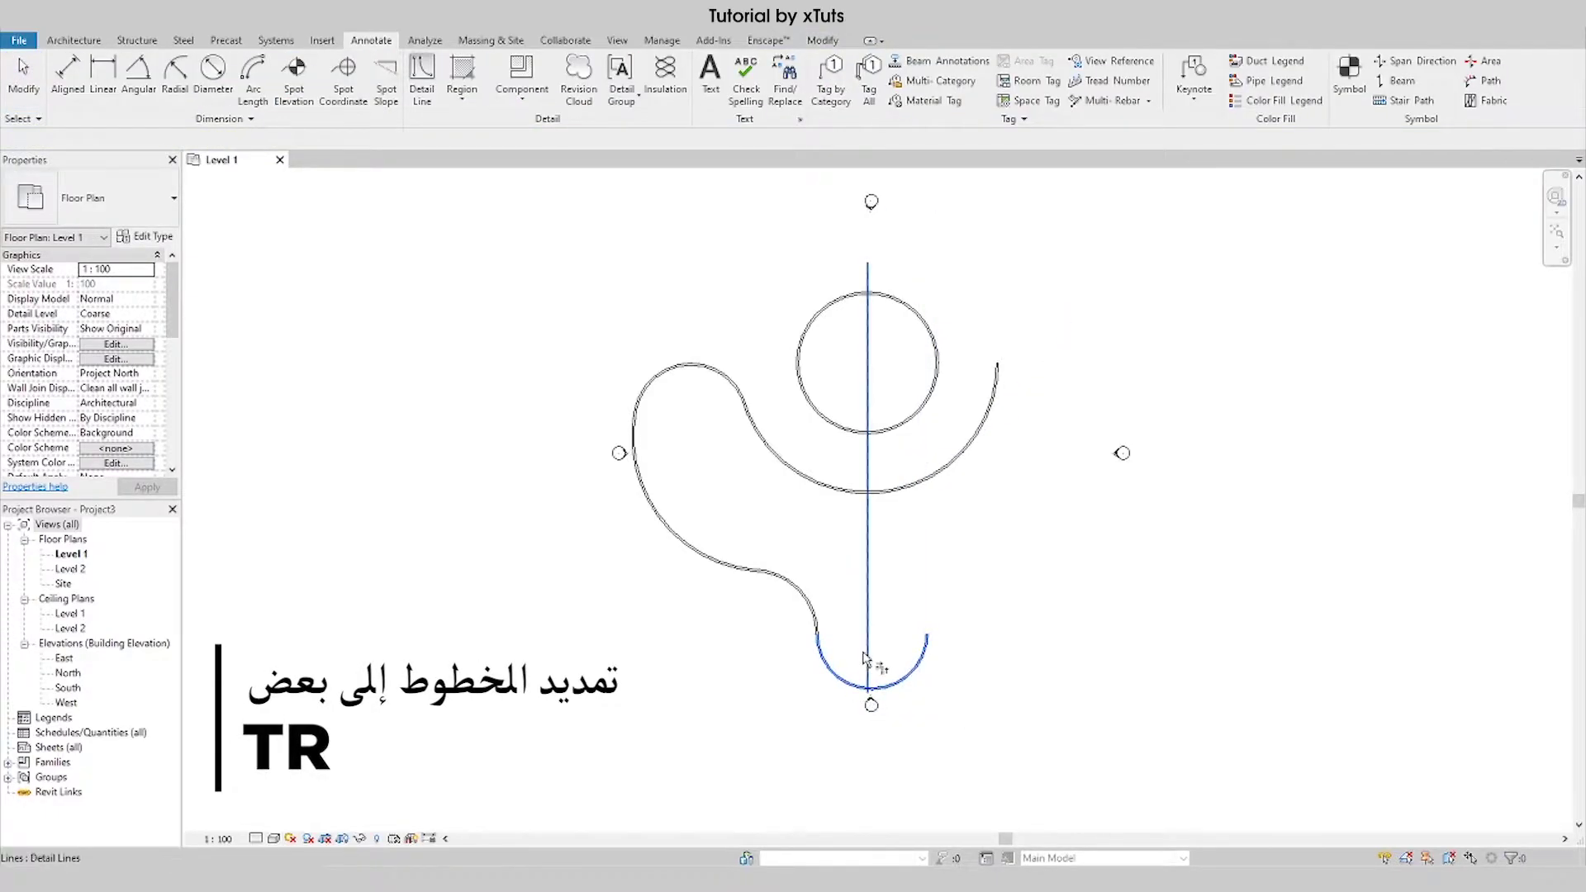
pyautogui.click(868, 659)
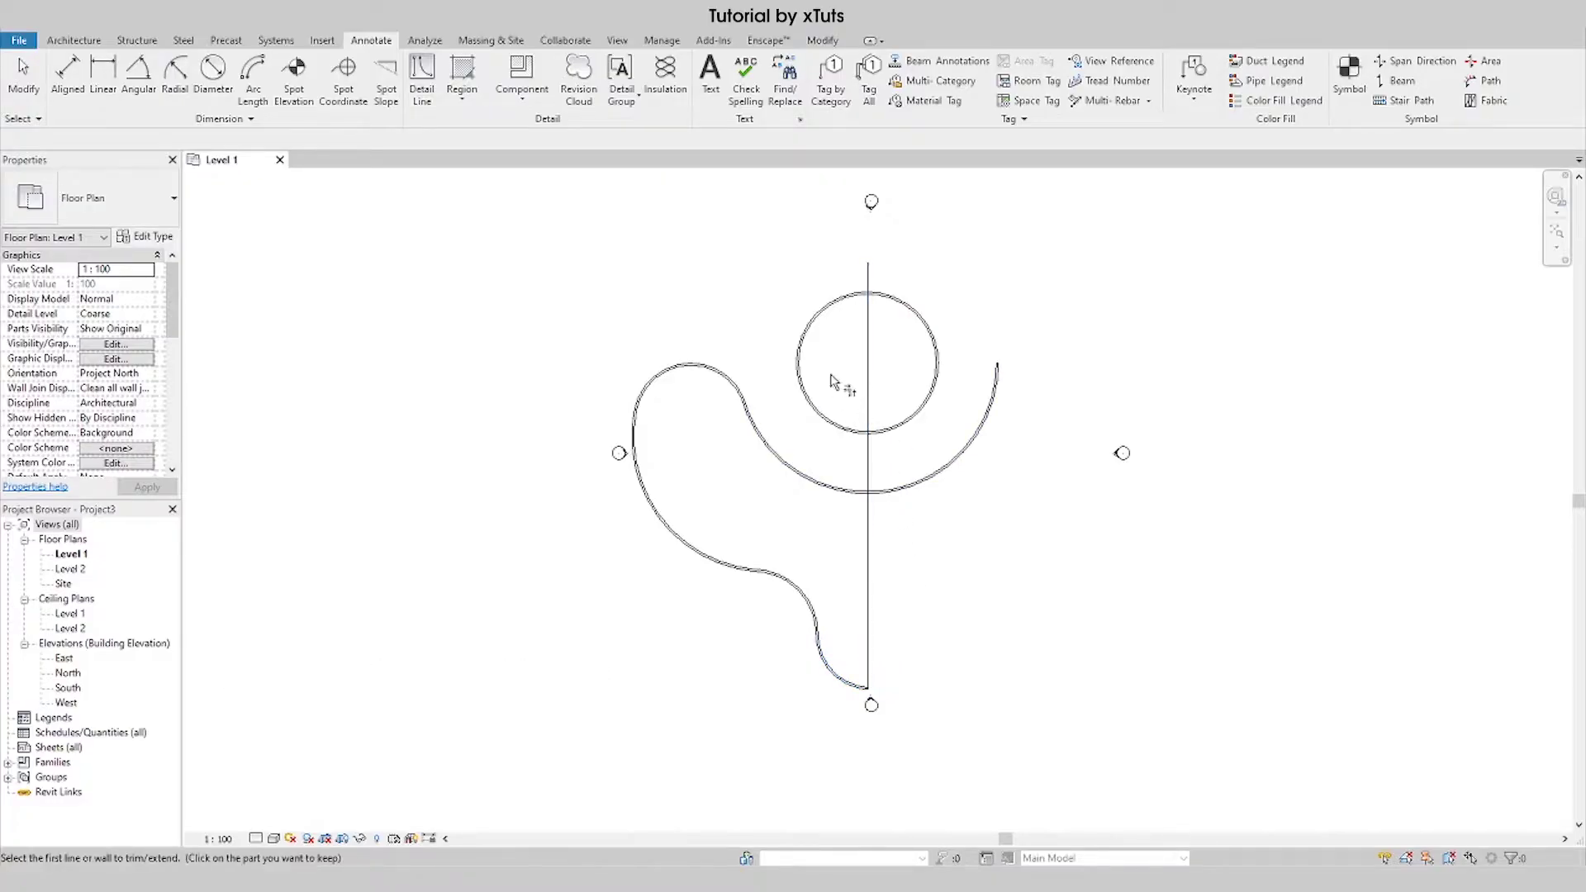
pyautogui.click(851, 496)
pyautogui.click(869, 537)
pyautogui.press('Escape')
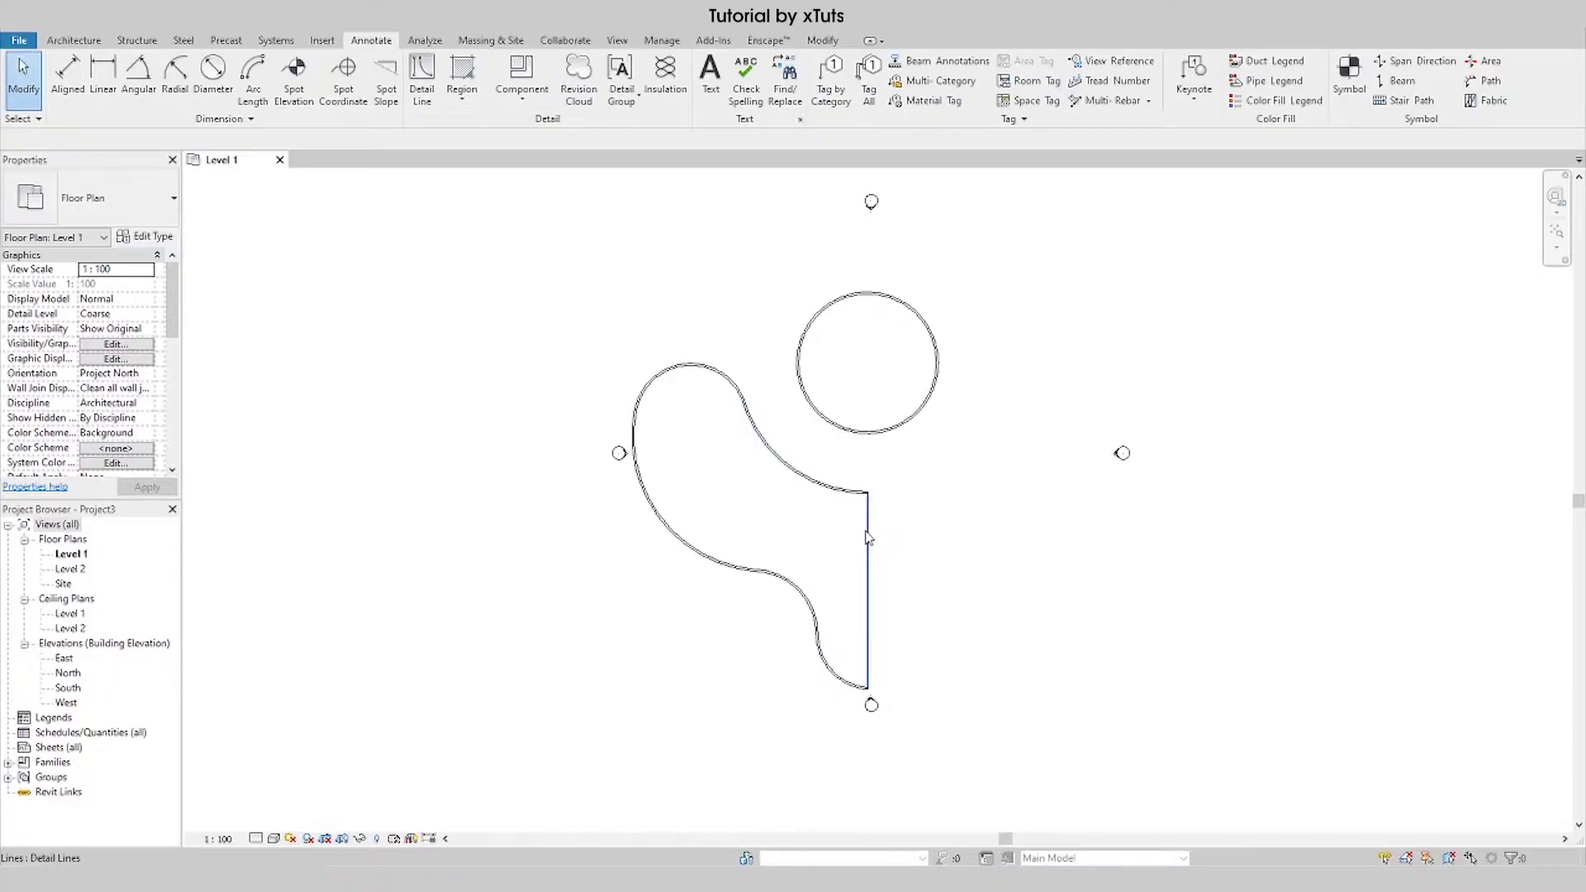
# Step: Check the vertical line, then Tab-highlight the left-half chain of curved walls
pyautogui.click(868, 537)
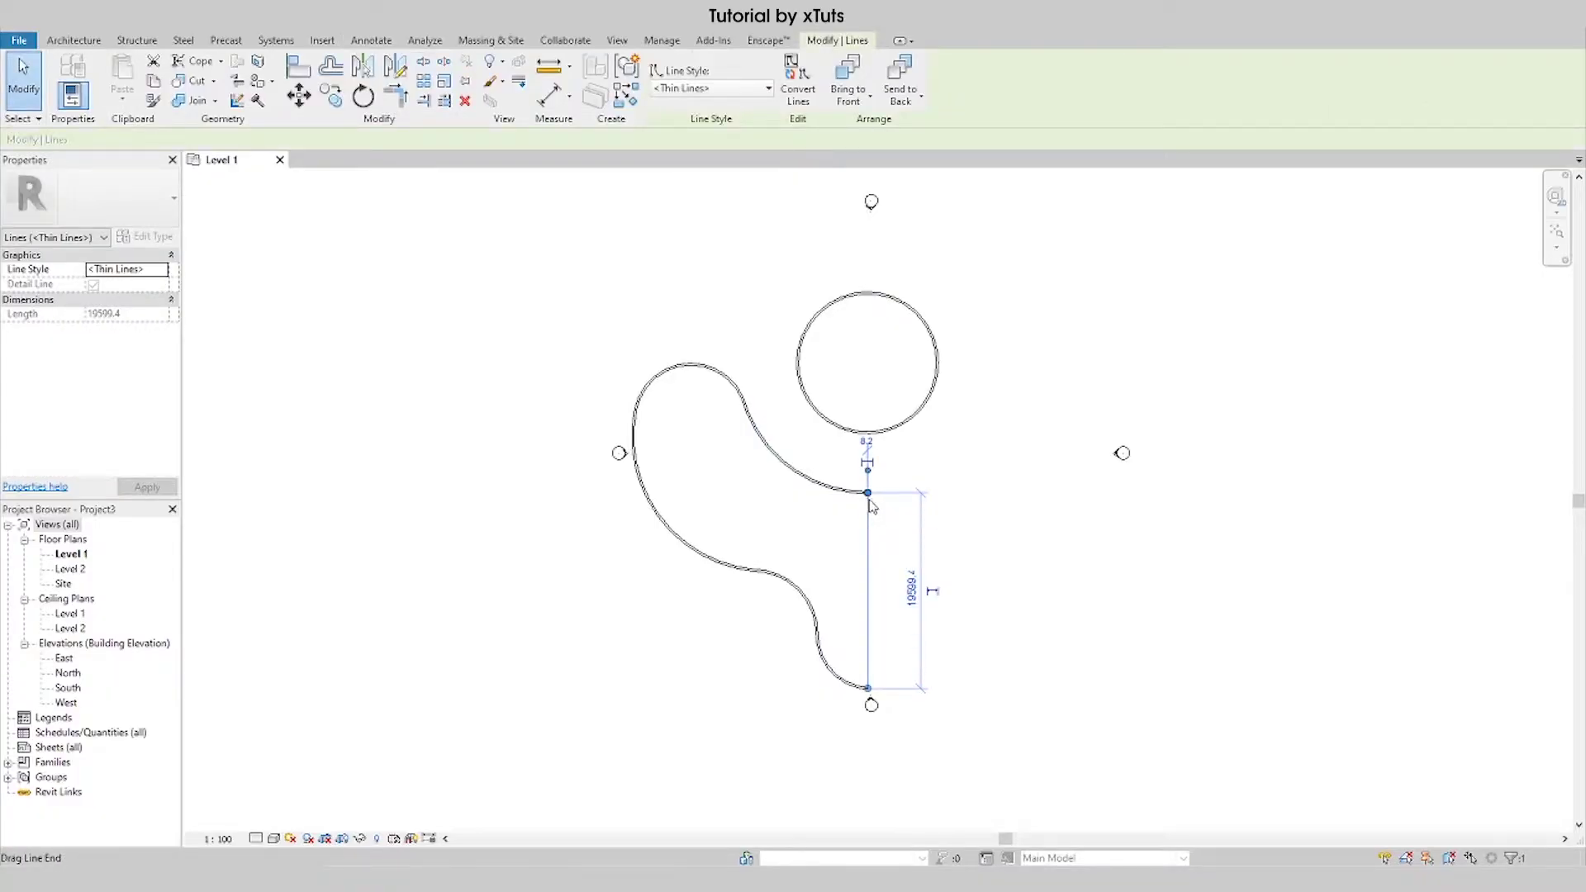
pyautogui.press('Escape')
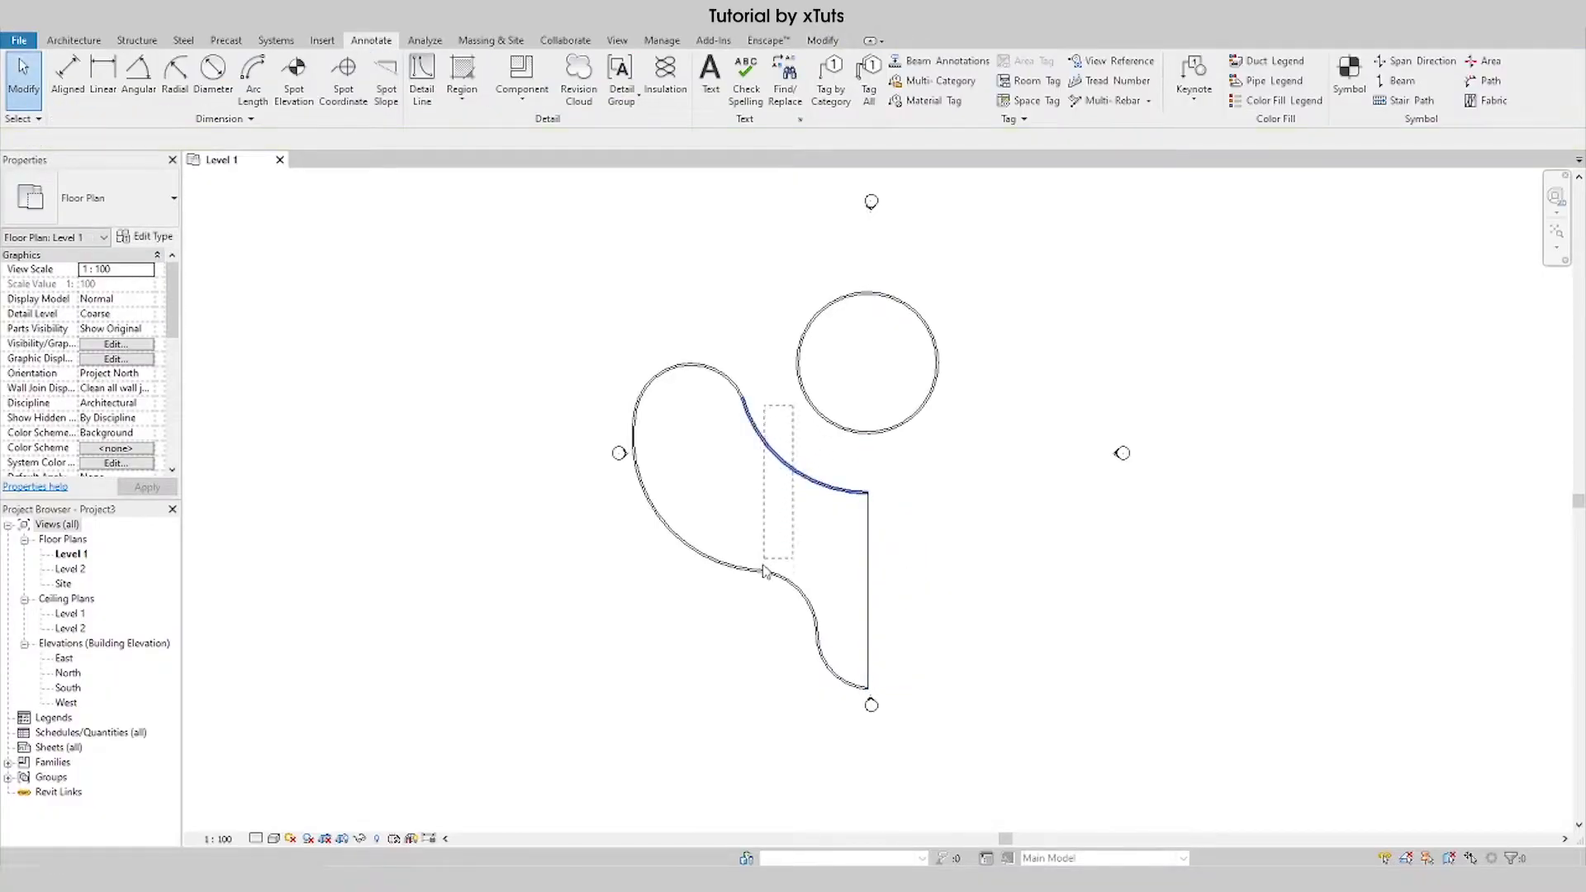
pyautogui.moveTo(763, 569); pyautogui.dragTo(643, 691)
pyautogui.press('Escape')
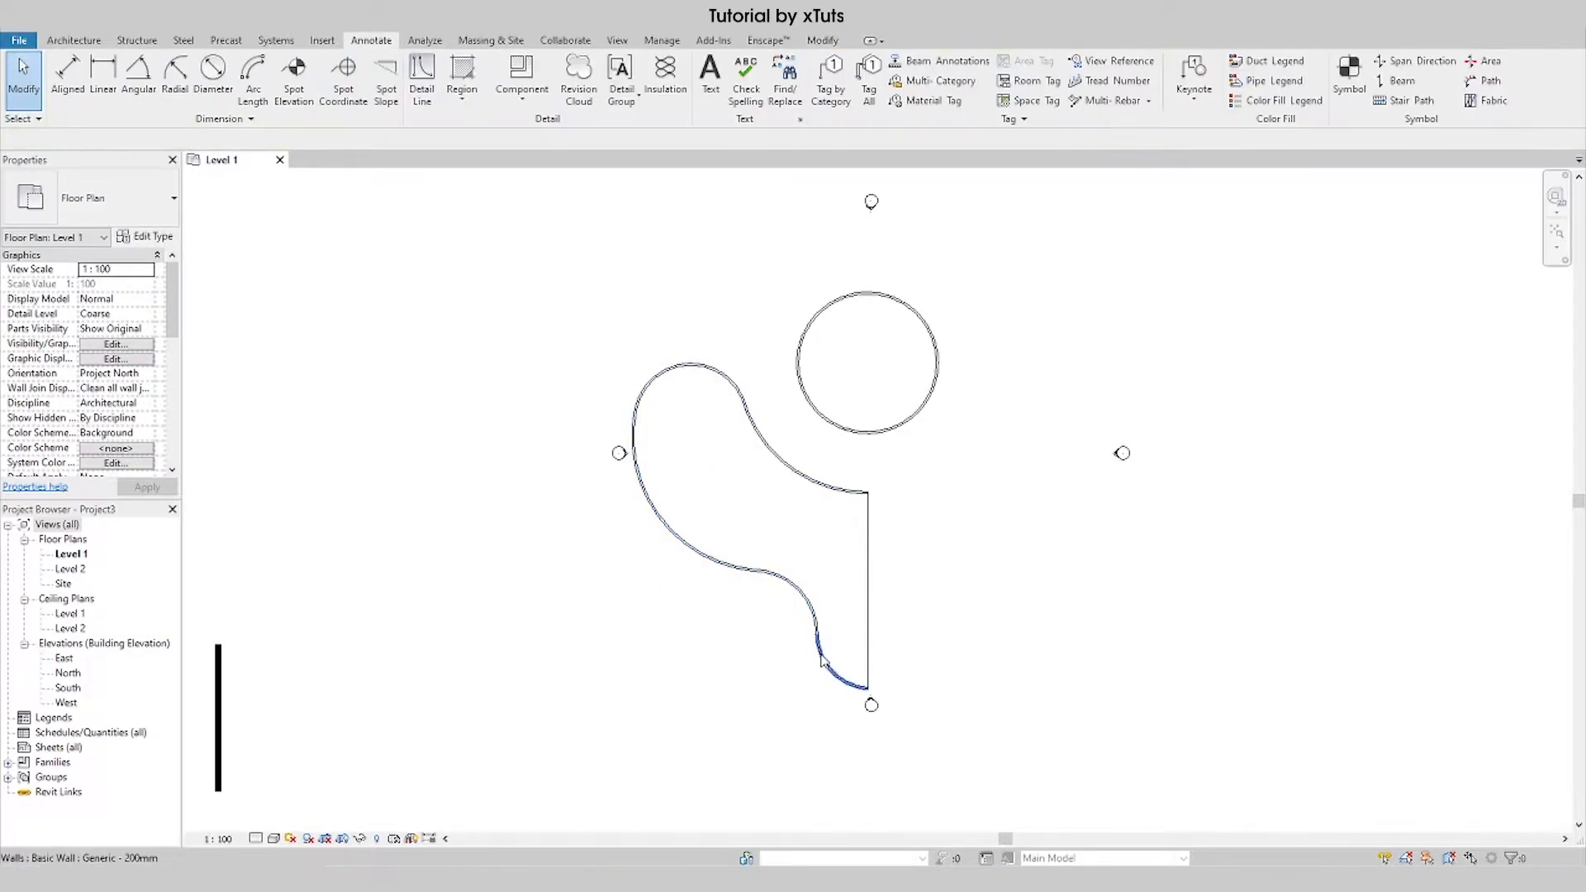
pyautogui.press('Tab')
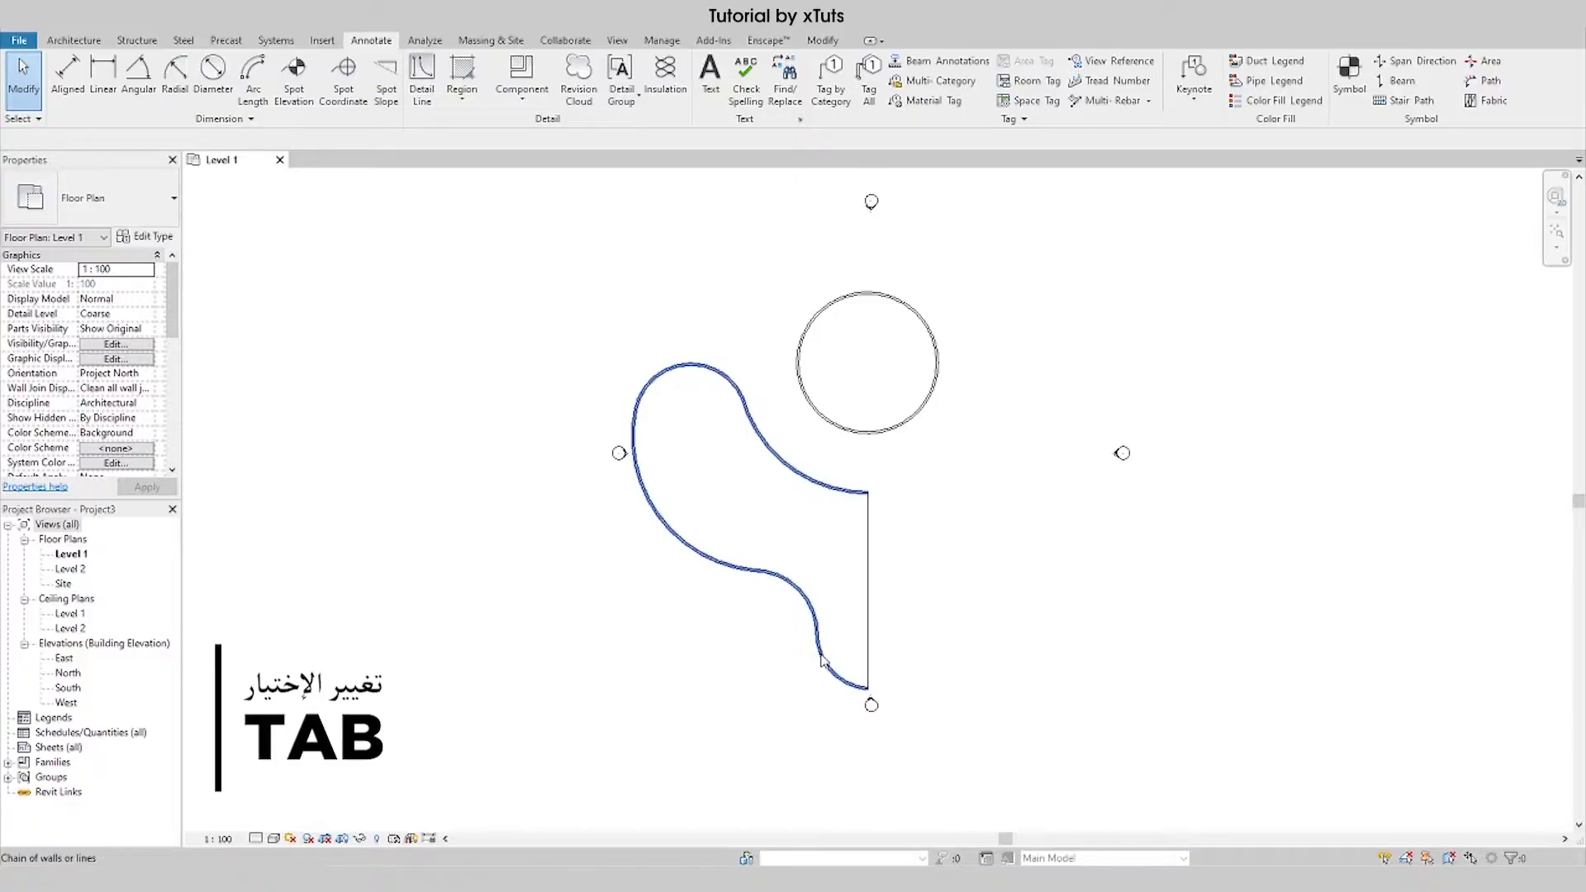
# Step: Mirror the curved wall chain across the vertical detail line
pyautogui.click(822, 659)
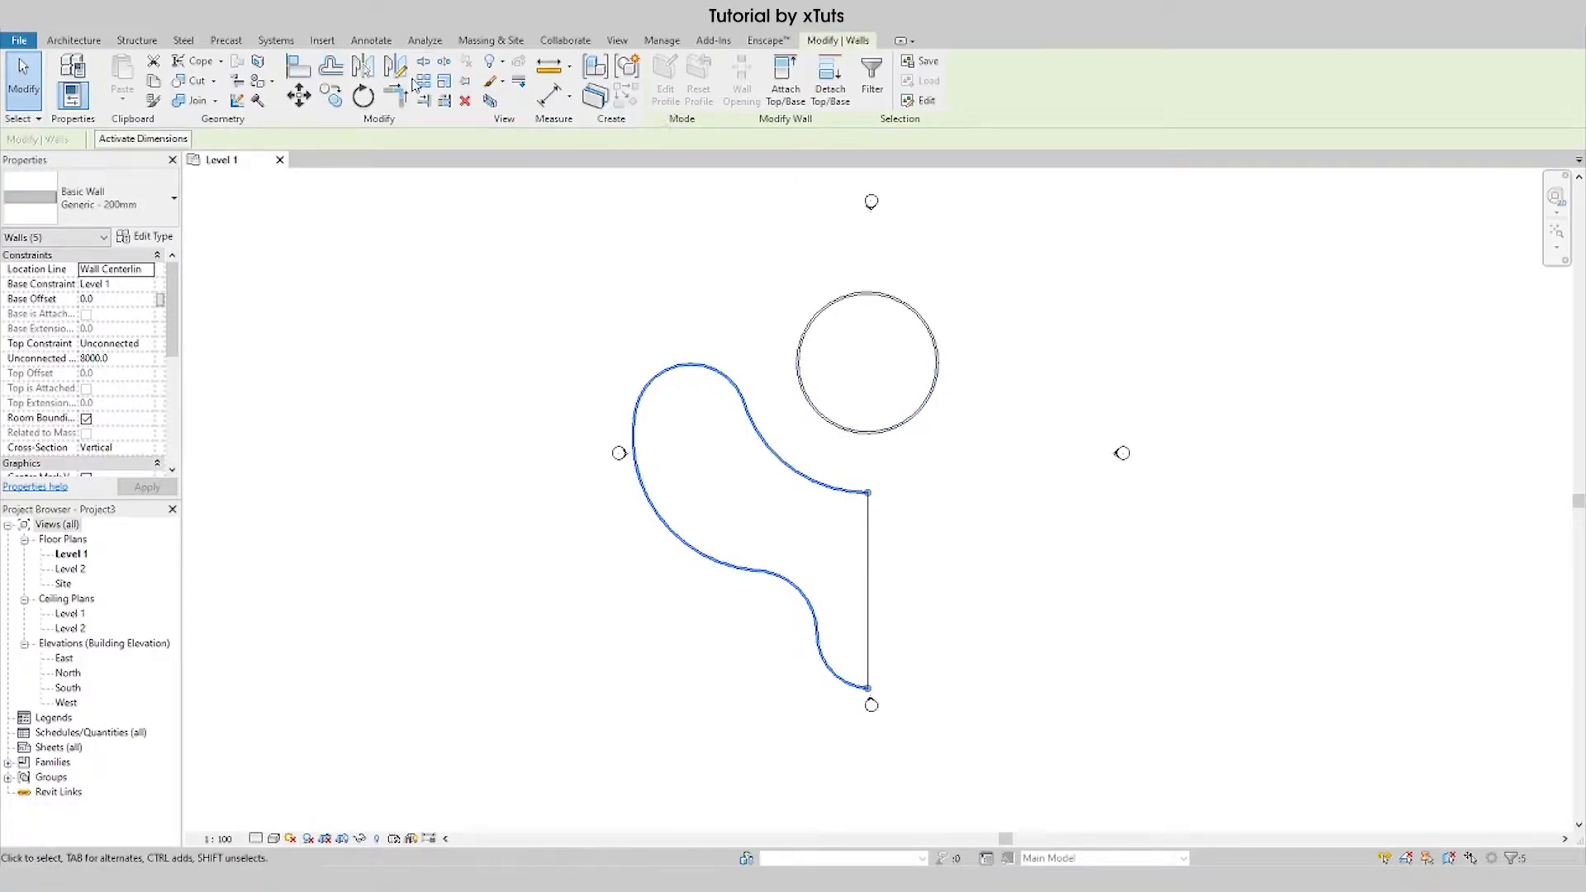
pyautogui.click(369, 72)
pyautogui.click(867, 567)
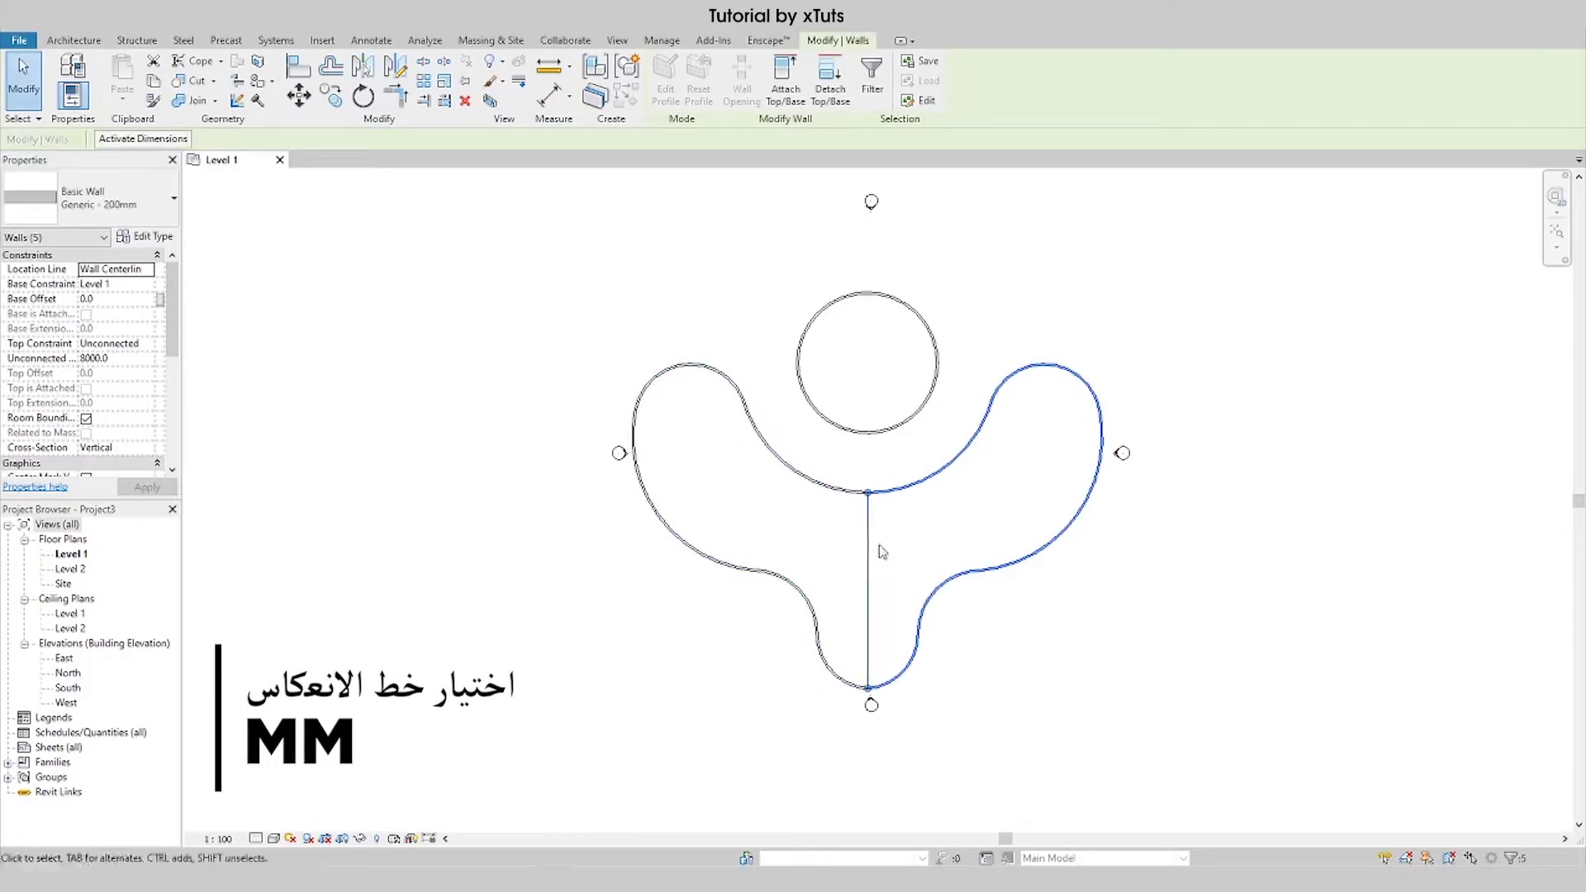
pyautogui.press('Escape')
# Step: Delete the vertical guide line
pyautogui.click(872, 564)
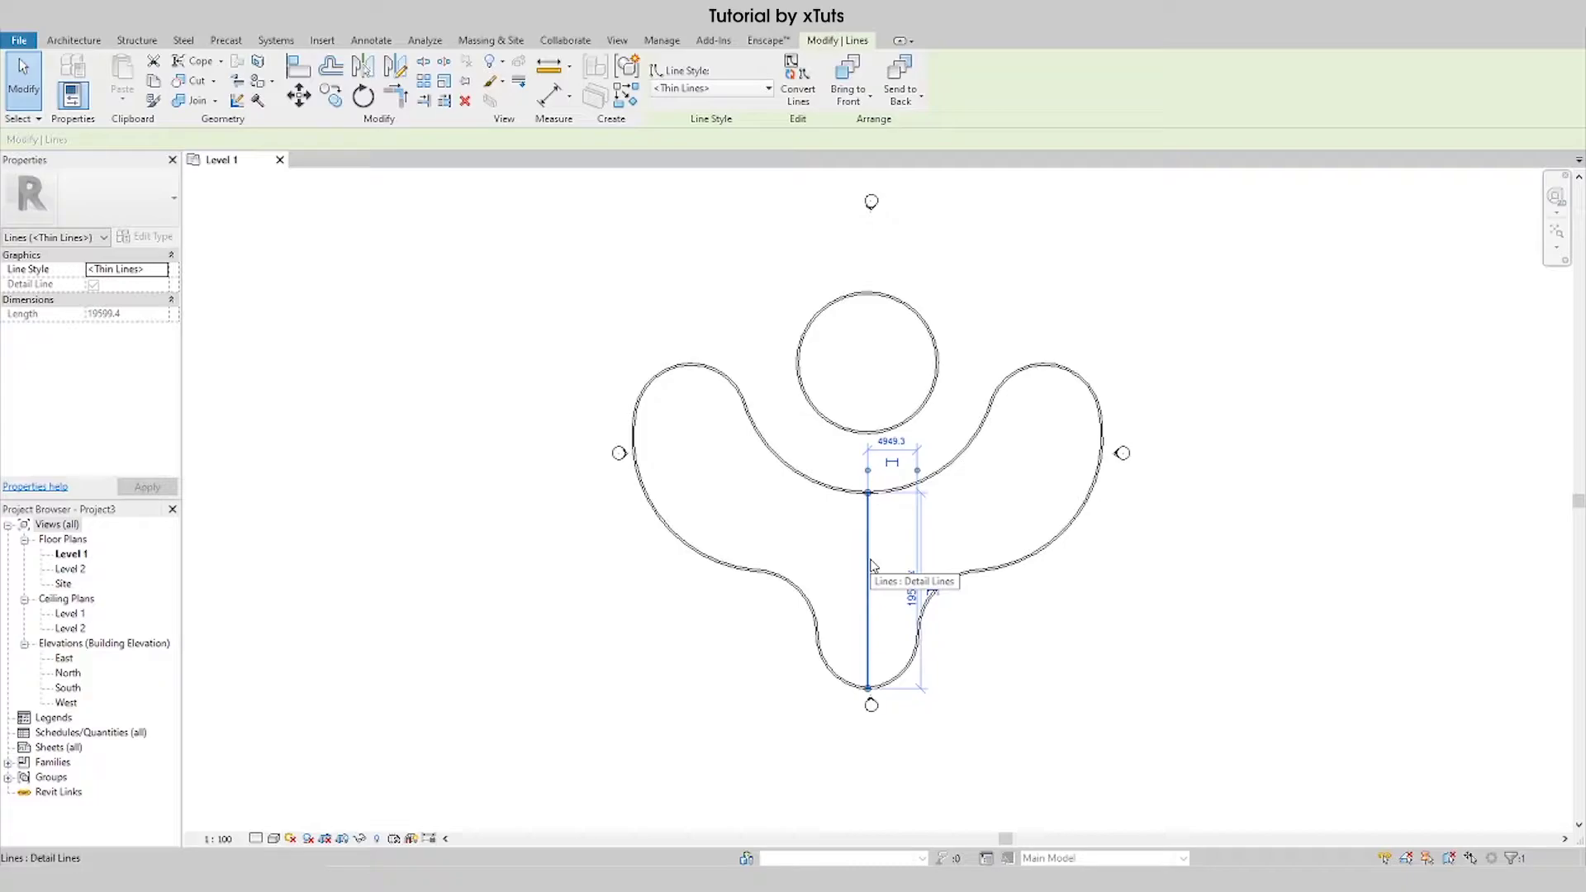
pyautogui.press('Delete')
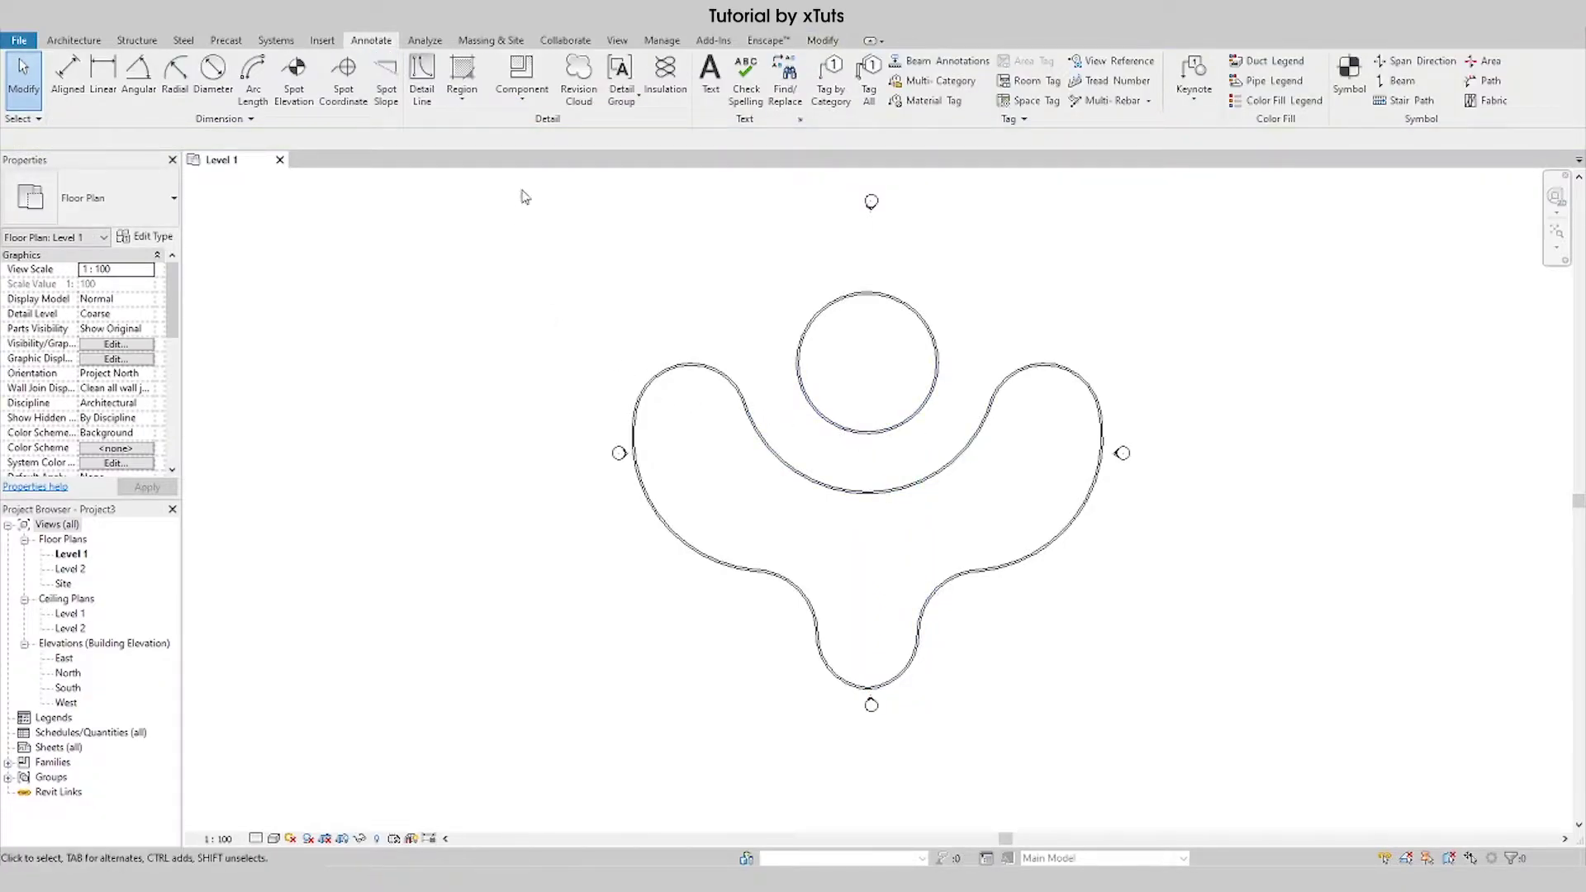
pyautogui.scroll(-2, 711, 380)
pyautogui.scroll(2, 682, 378)
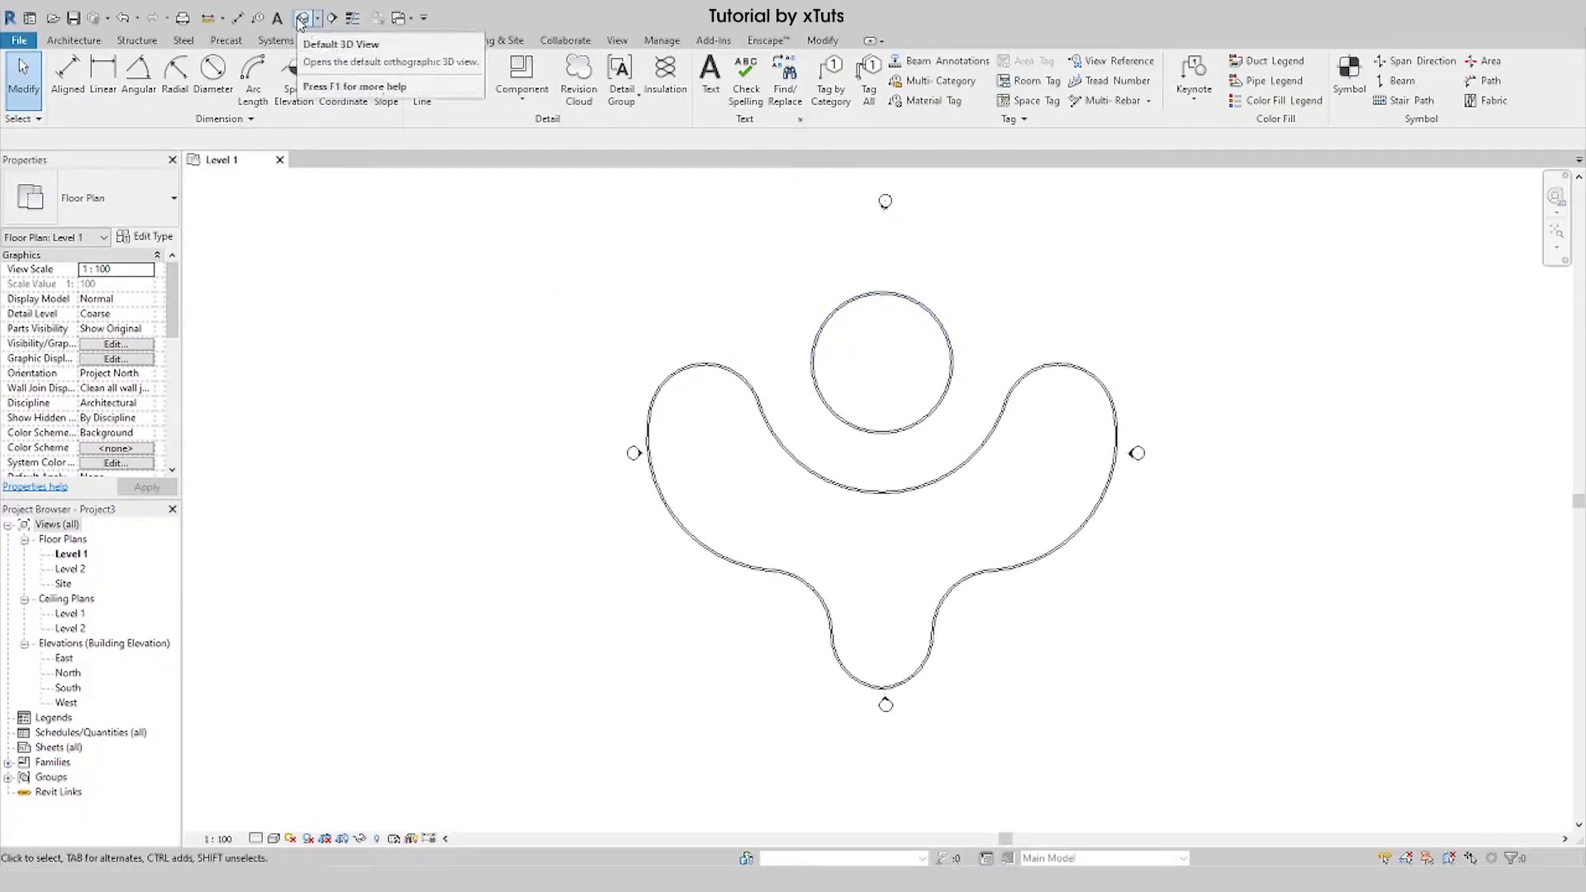
# Step: In the default 3D view, filter out levels and set all 12 walls' top constraint to Level 2
pyautogui.click(303, 20)
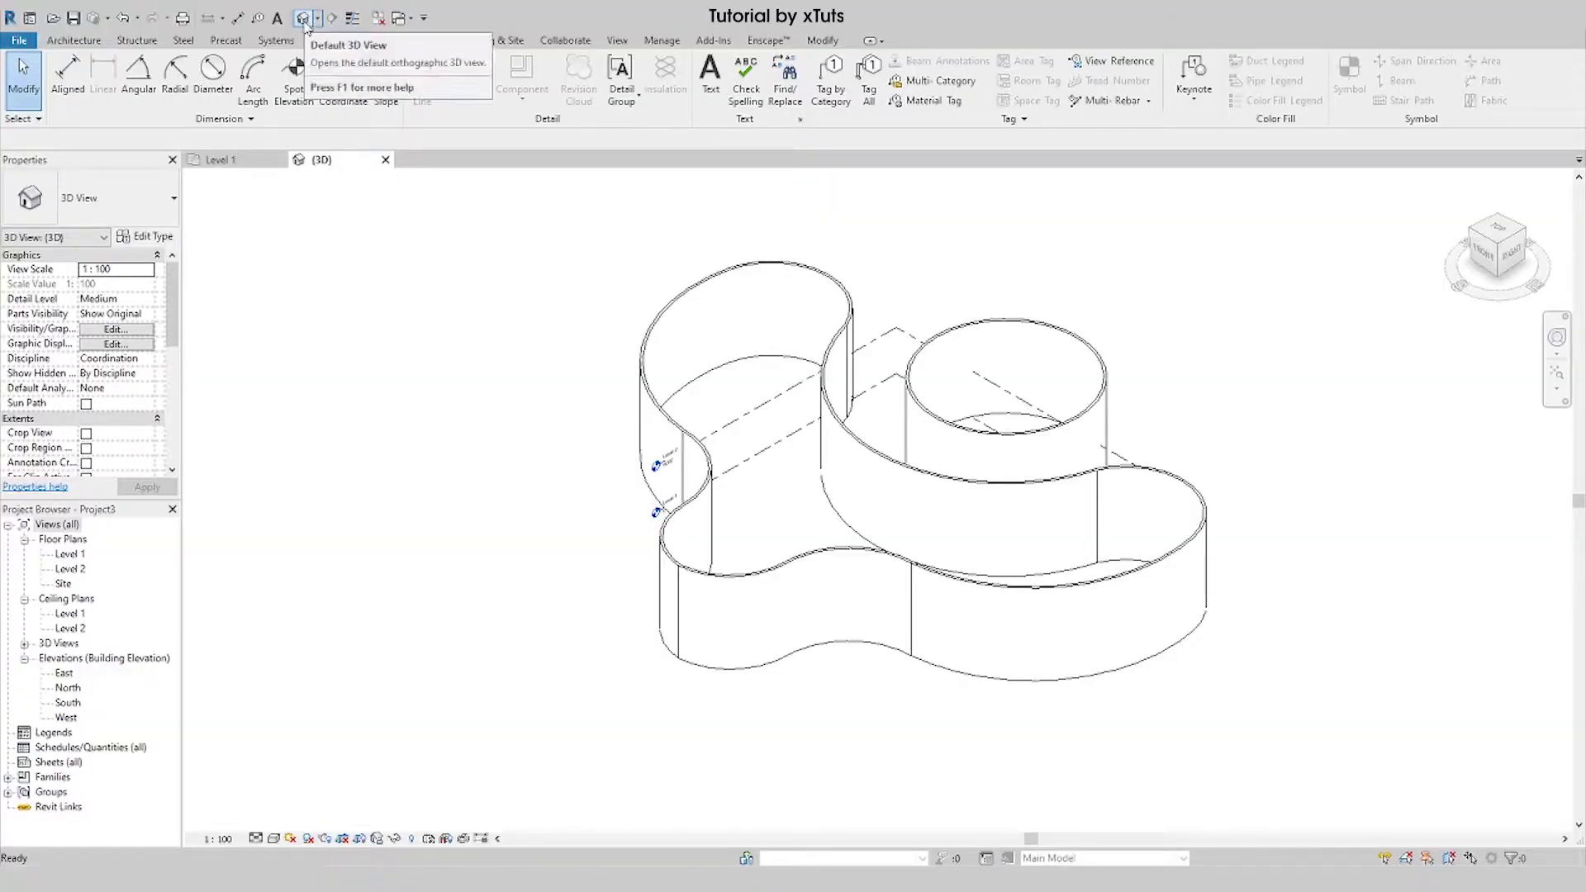
pyautogui.scroll(-2, 777, 477)
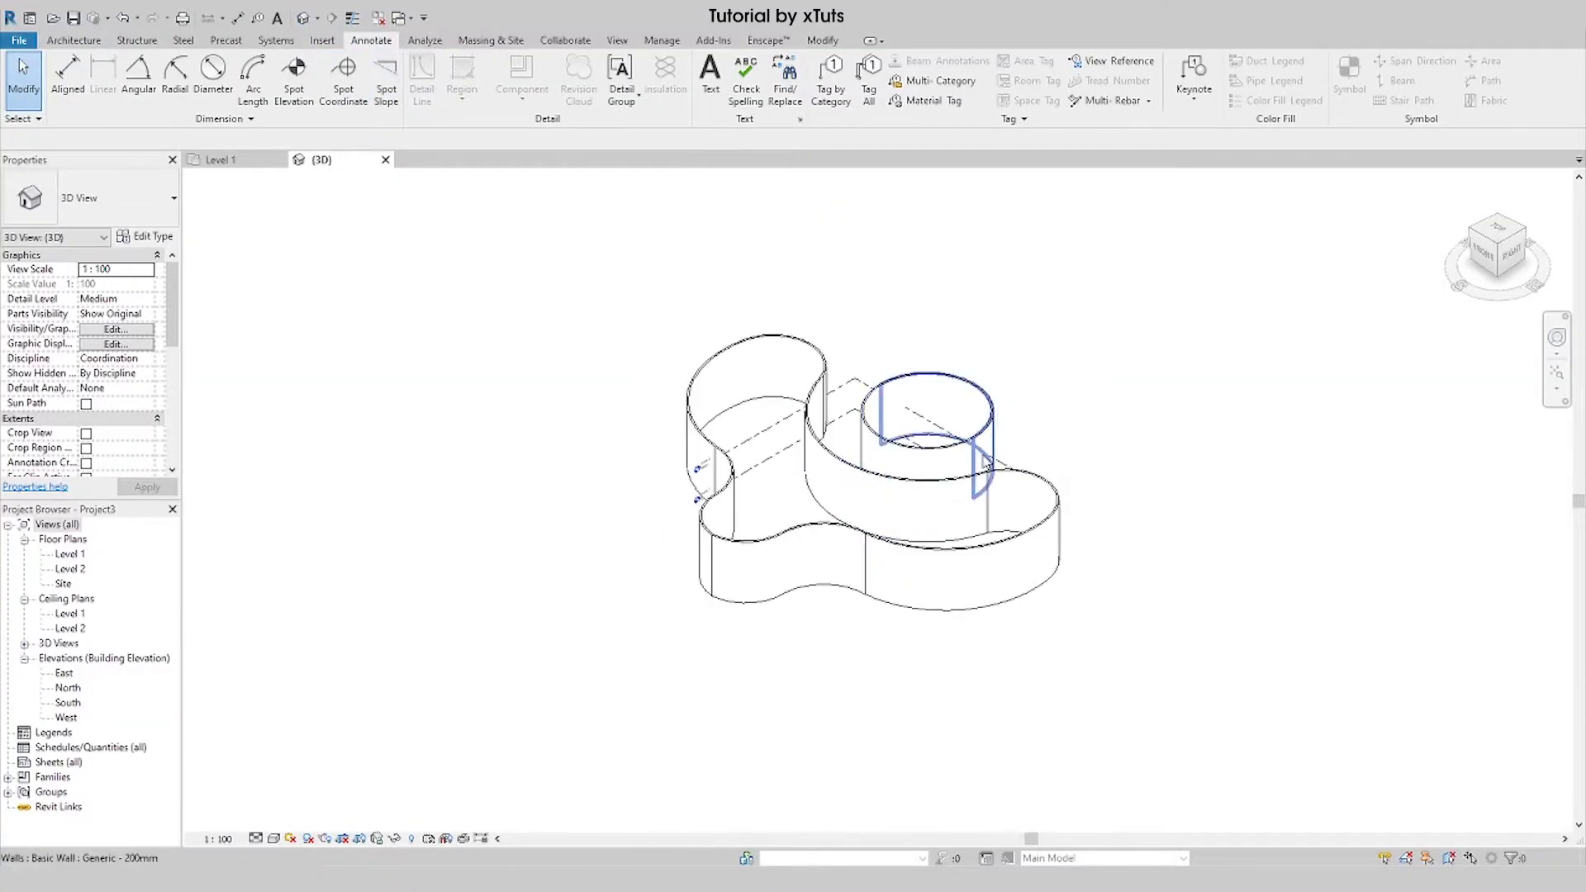
pyautogui.moveTo(555, 250); pyautogui.dragTo(1175, 694)
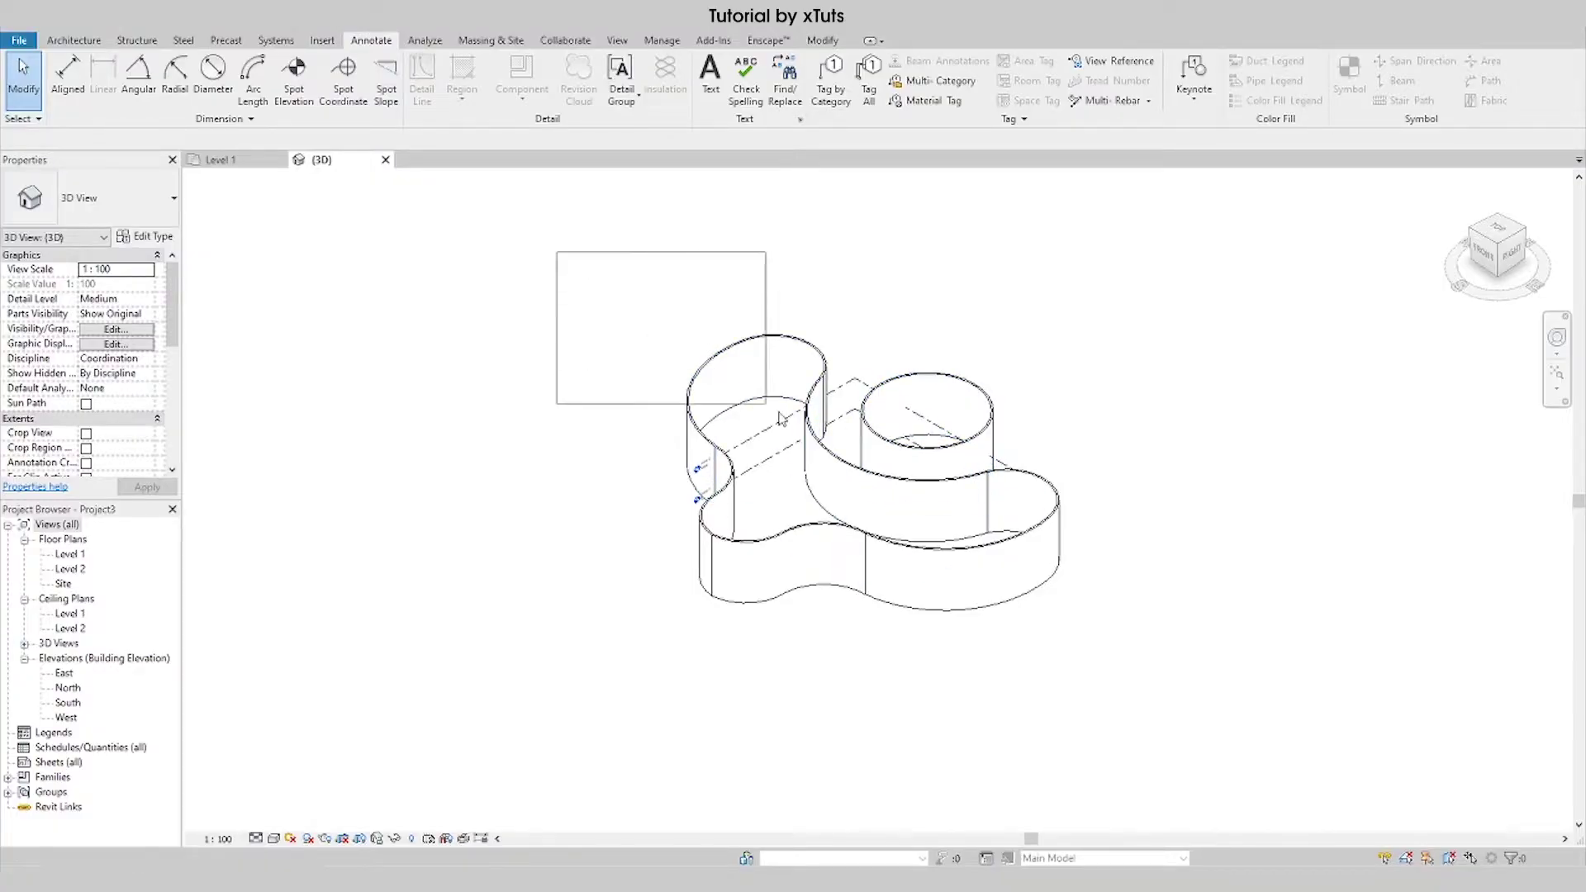
pyautogui.click(664, 87)
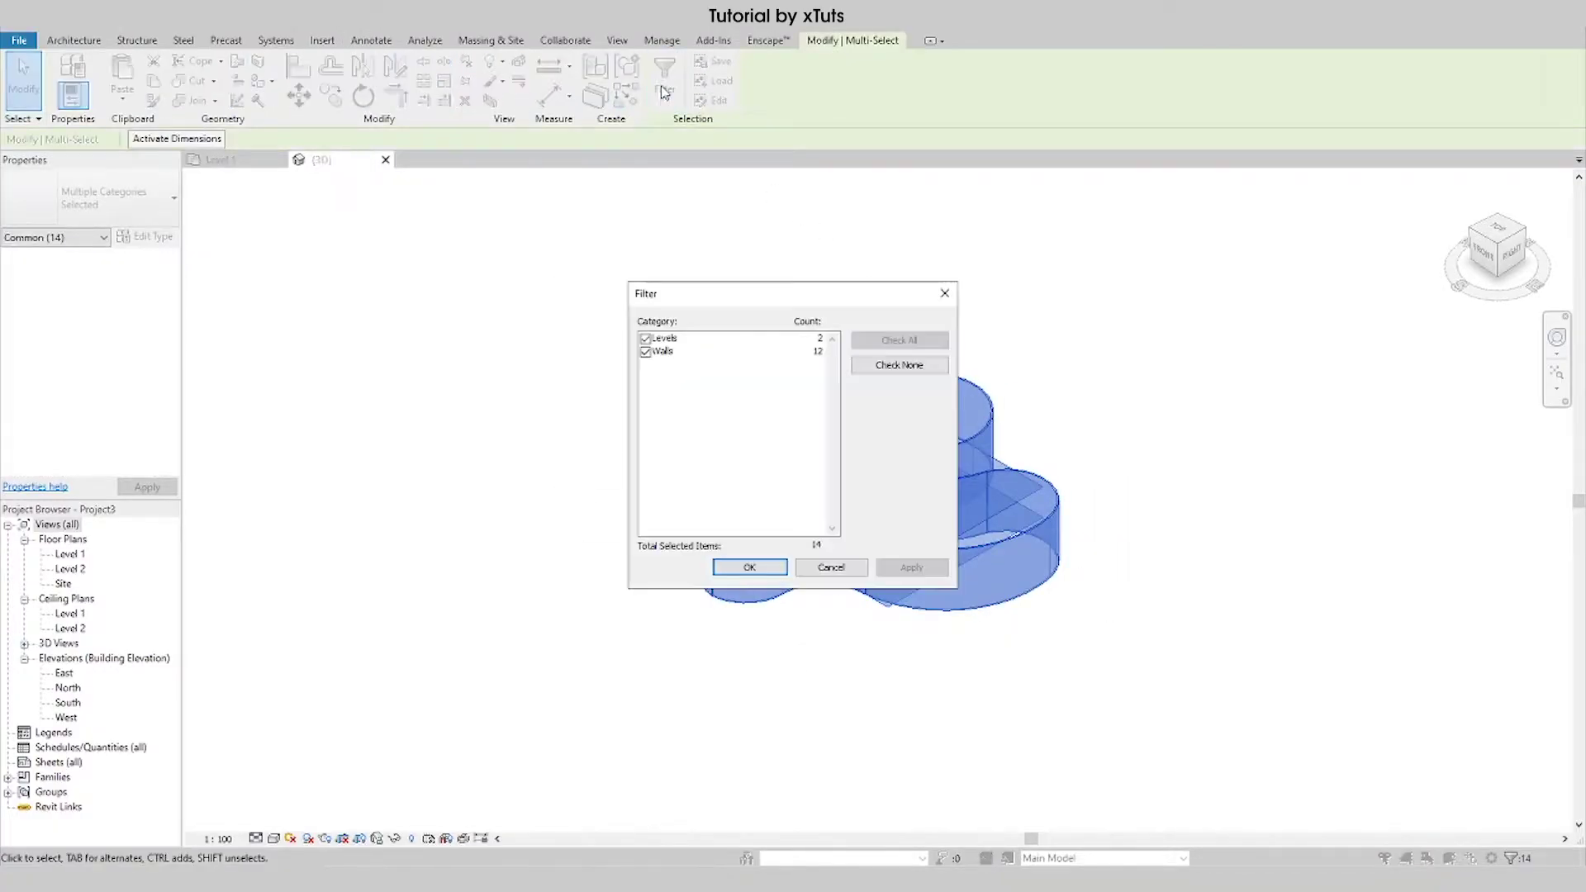
pyautogui.click(646, 339)
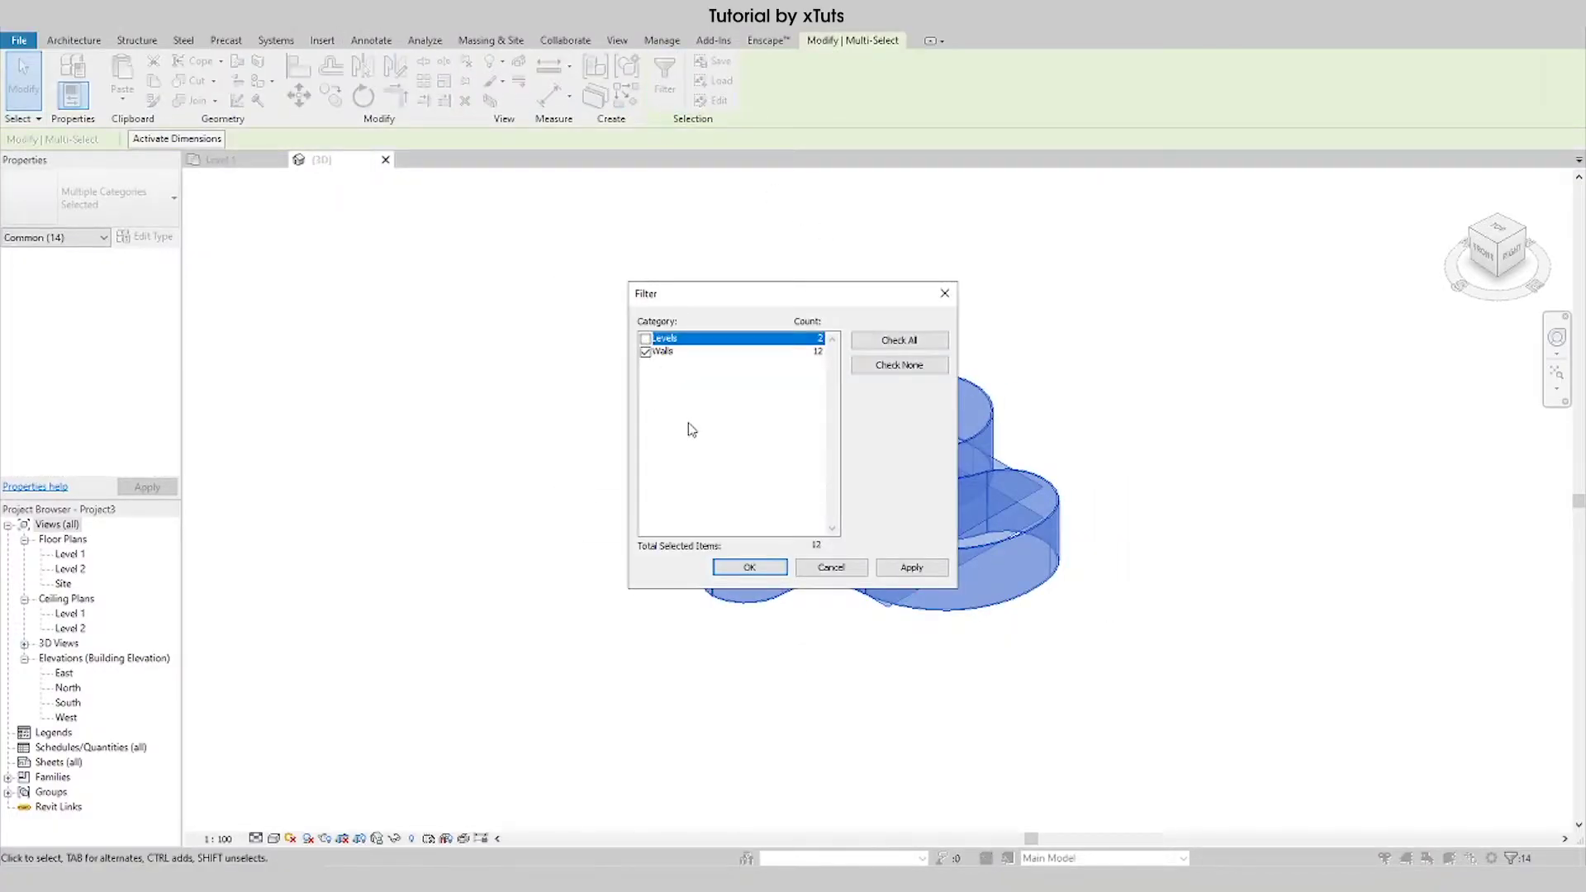
pyautogui.click(750, 567)
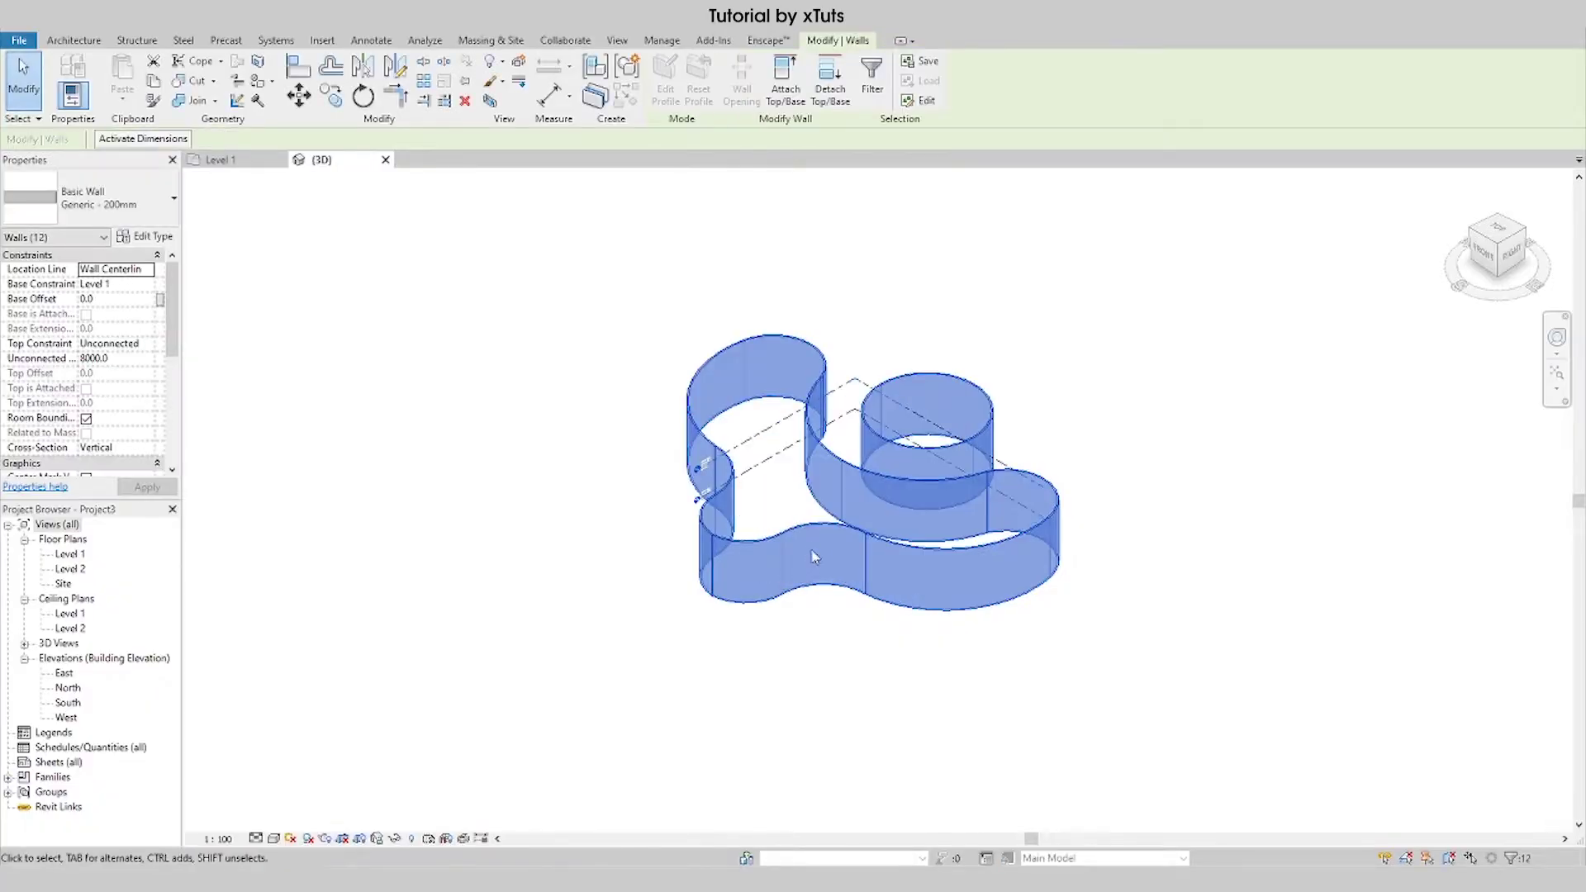
pyautogui.click(147, 343)
pyautogui.click(127, 385)
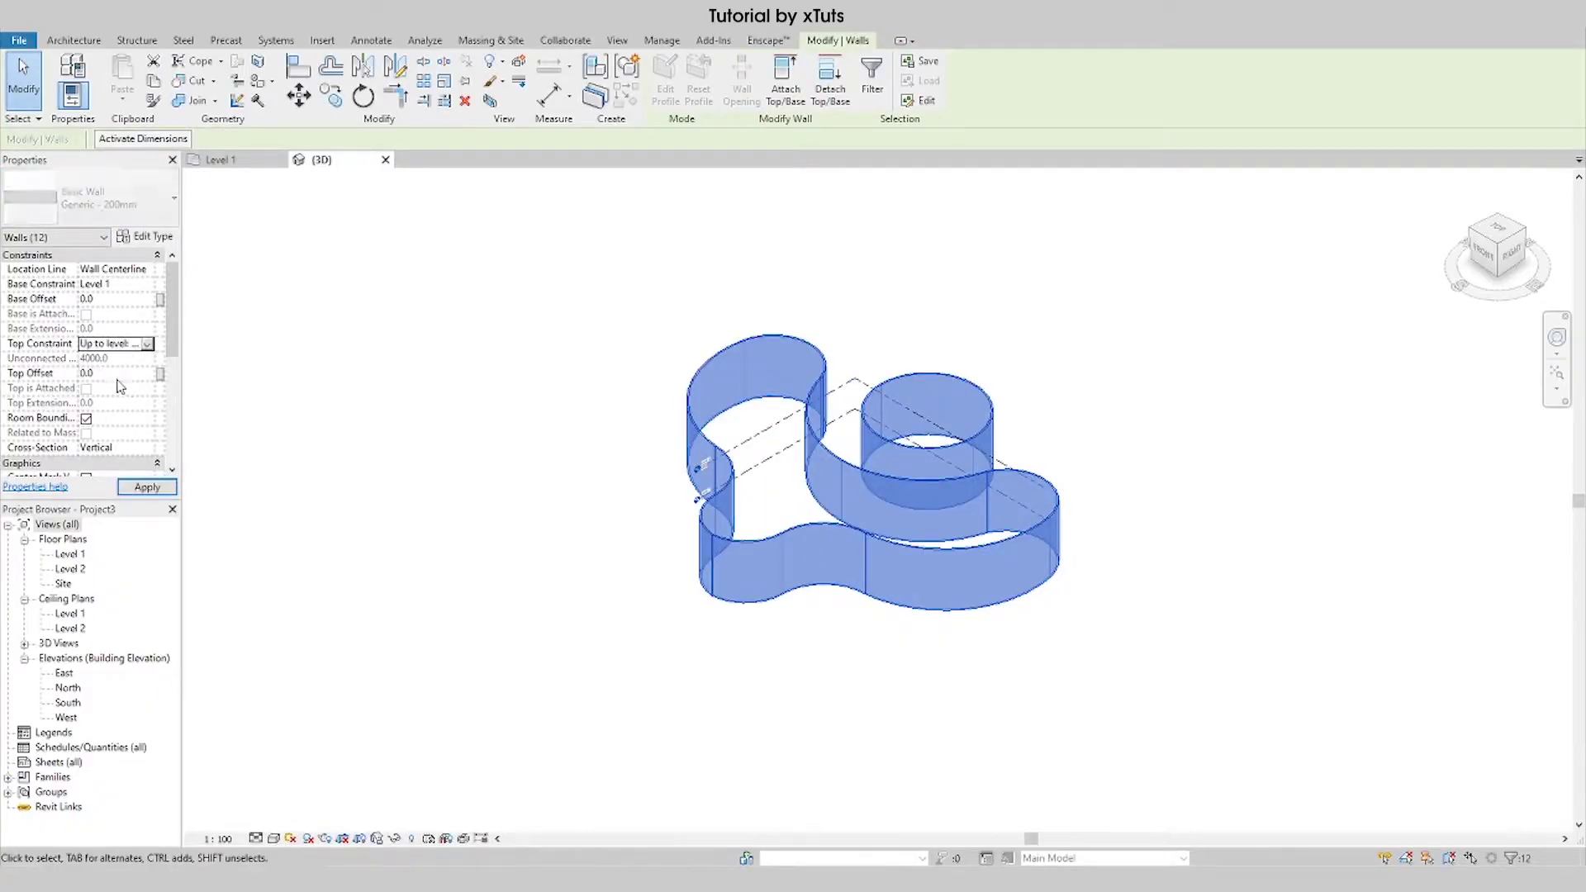
pyautogui.click(146, 487)
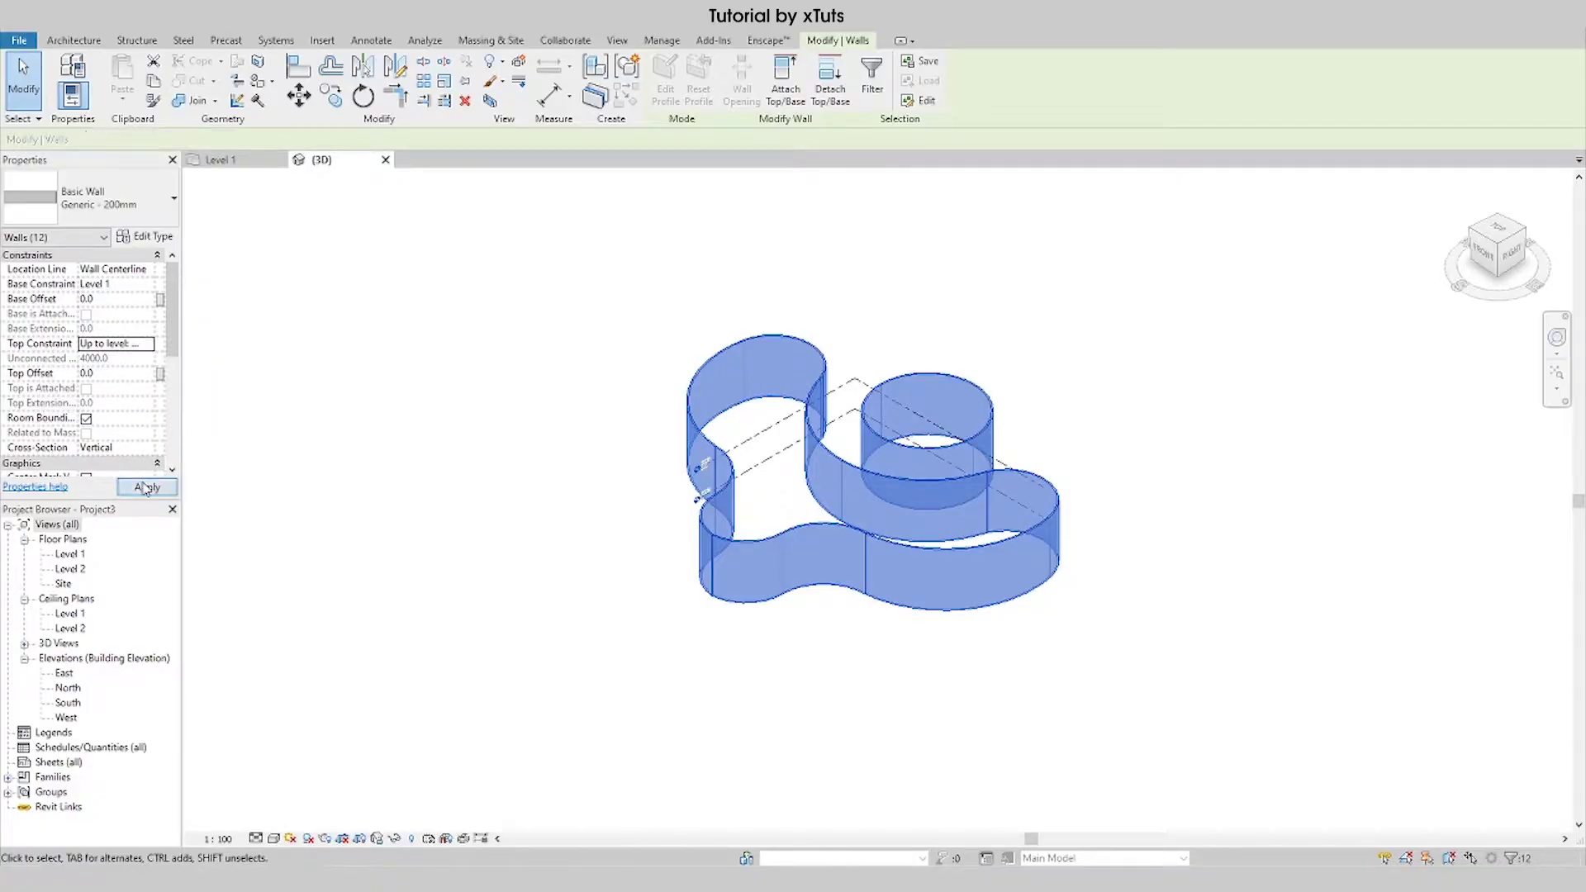
pyautogui.click(849, 401)
# Step: Drag the Level 1 and Level 2 plane extents out to the upper-left and upper-right
pyautogui.moveTo(783, 442); pyautogui.dragTo(579, 365)
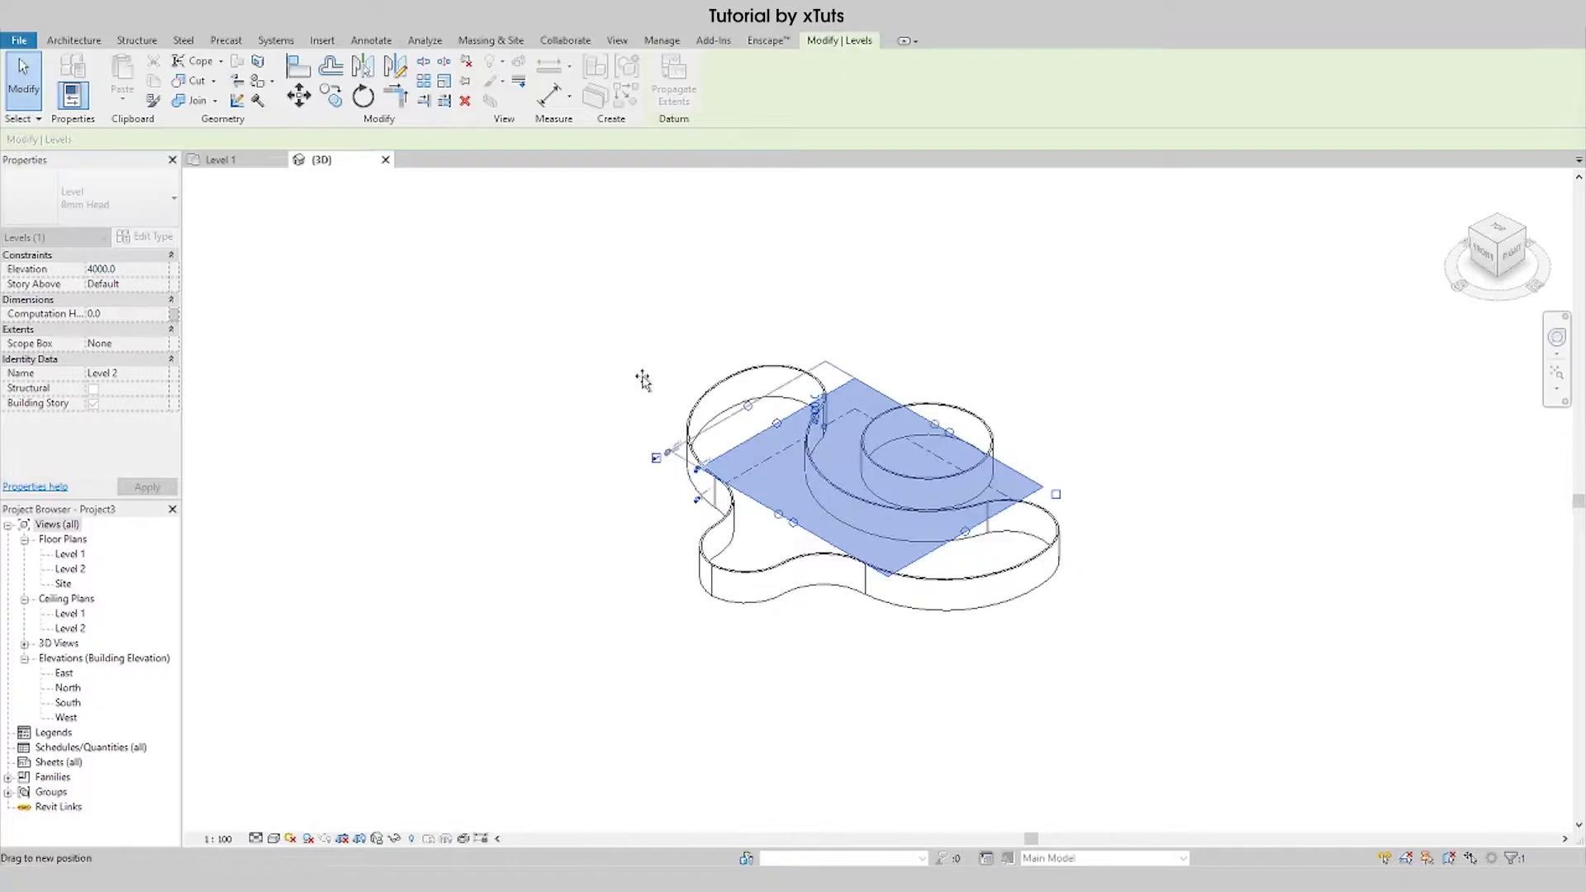
pyautogui.click(674, 507)
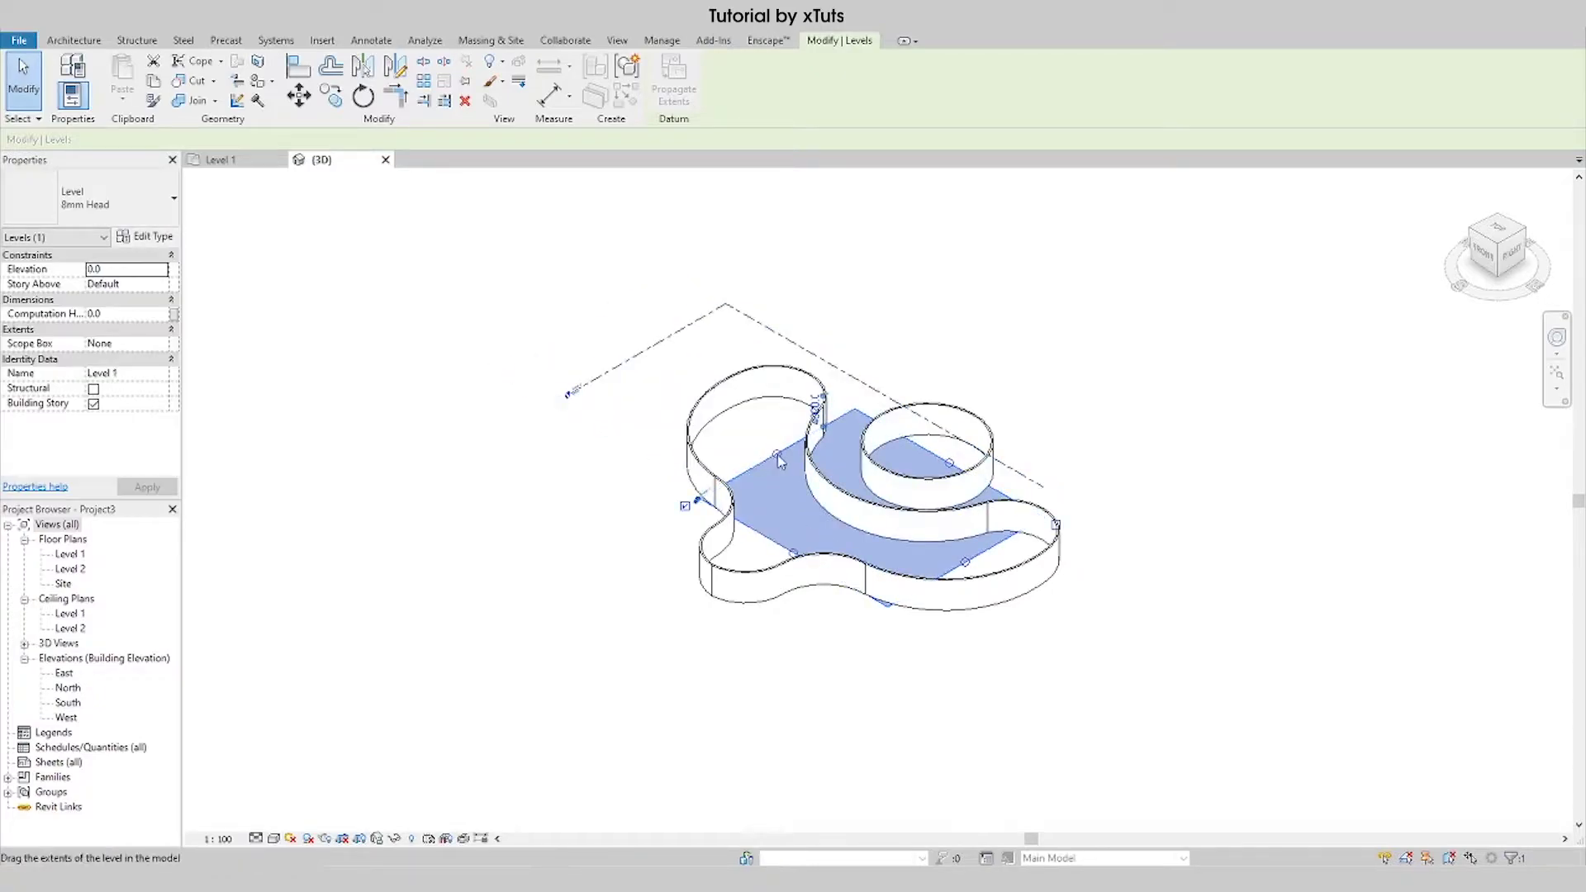
pyautogui.moveTo(673, 507); pyautogui.dragTo(570, 425)
pyautogui.click(1025, 495)
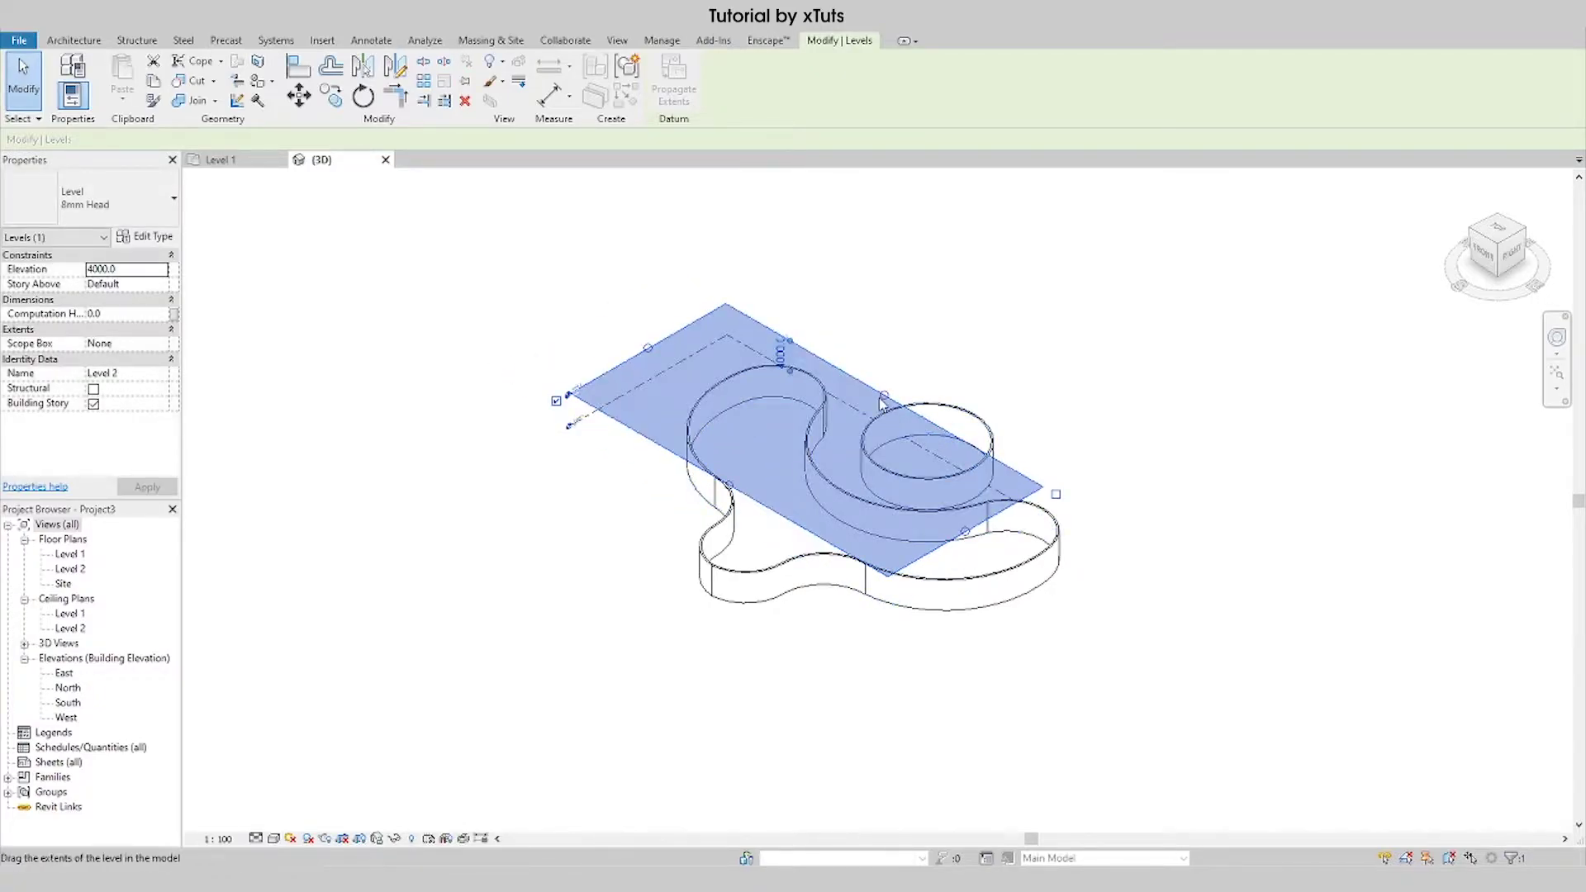
pyautogui.moveTo(883, 405); pyautogui.dragTo(1111, 272)
pyautogui.click(933, 454)
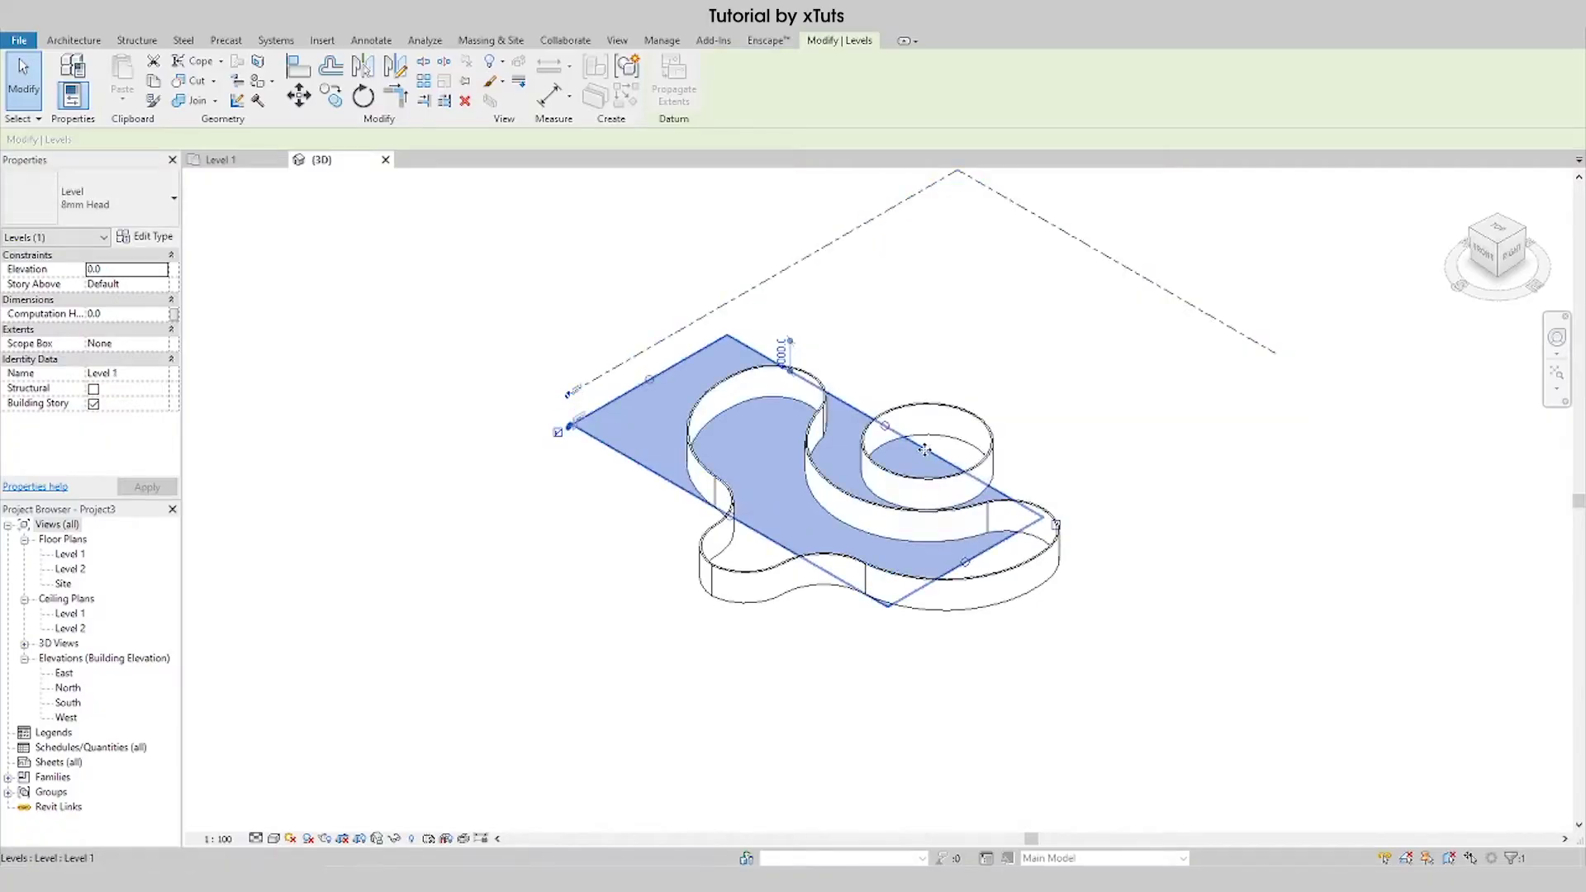
pyautogui.moveTo(881, 424); pyautogui.dragTo(1105, 296)
pyautogui.click(1255, 515)
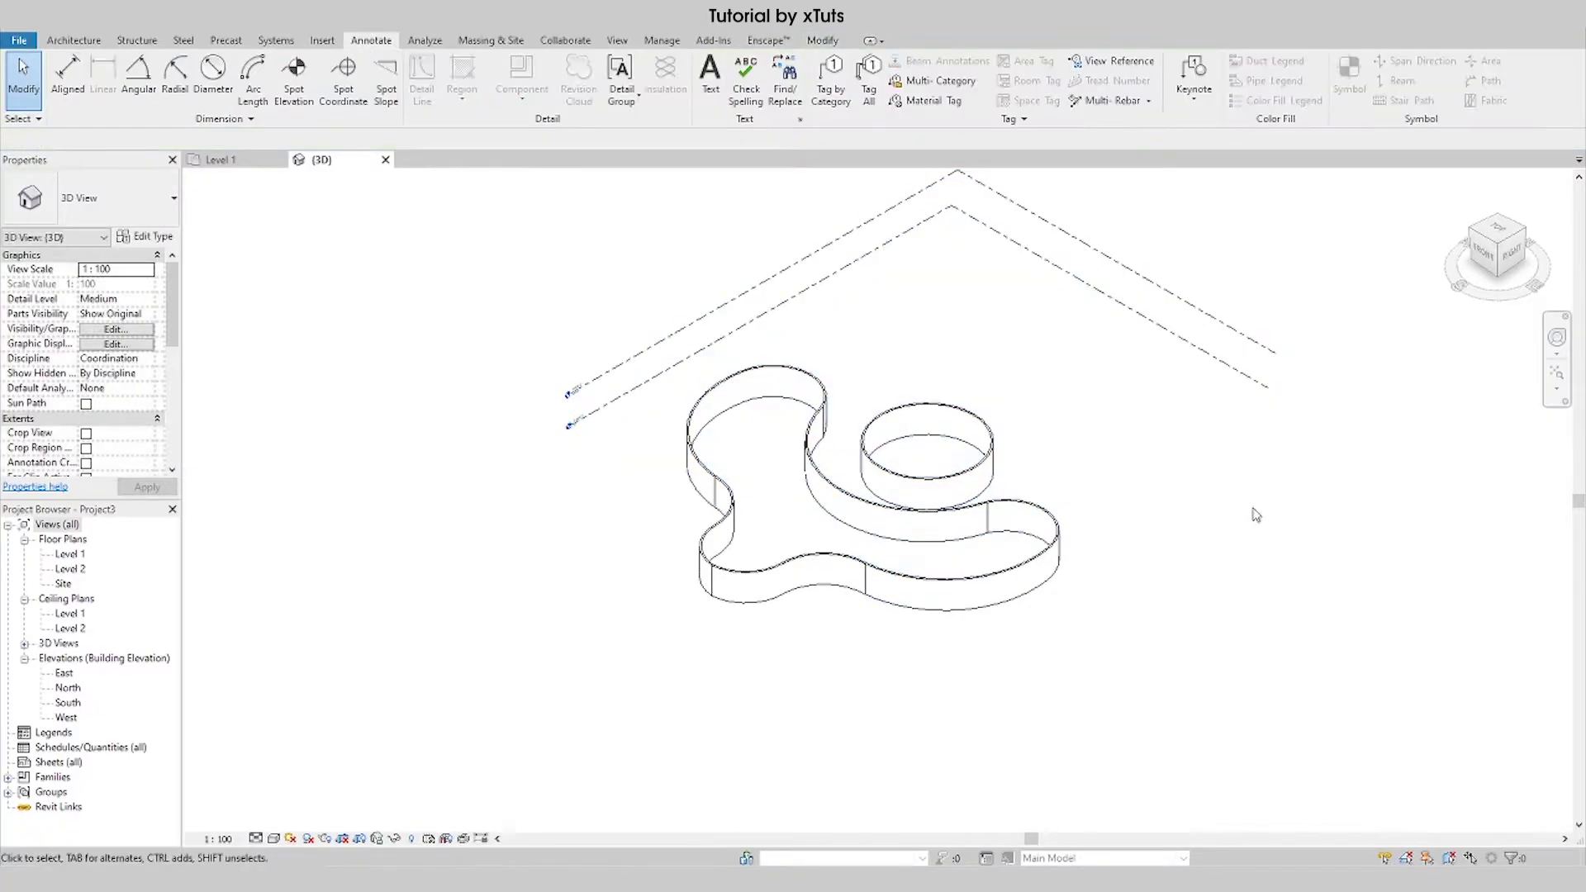
pyautogui.scroll(2, 1072, 511)
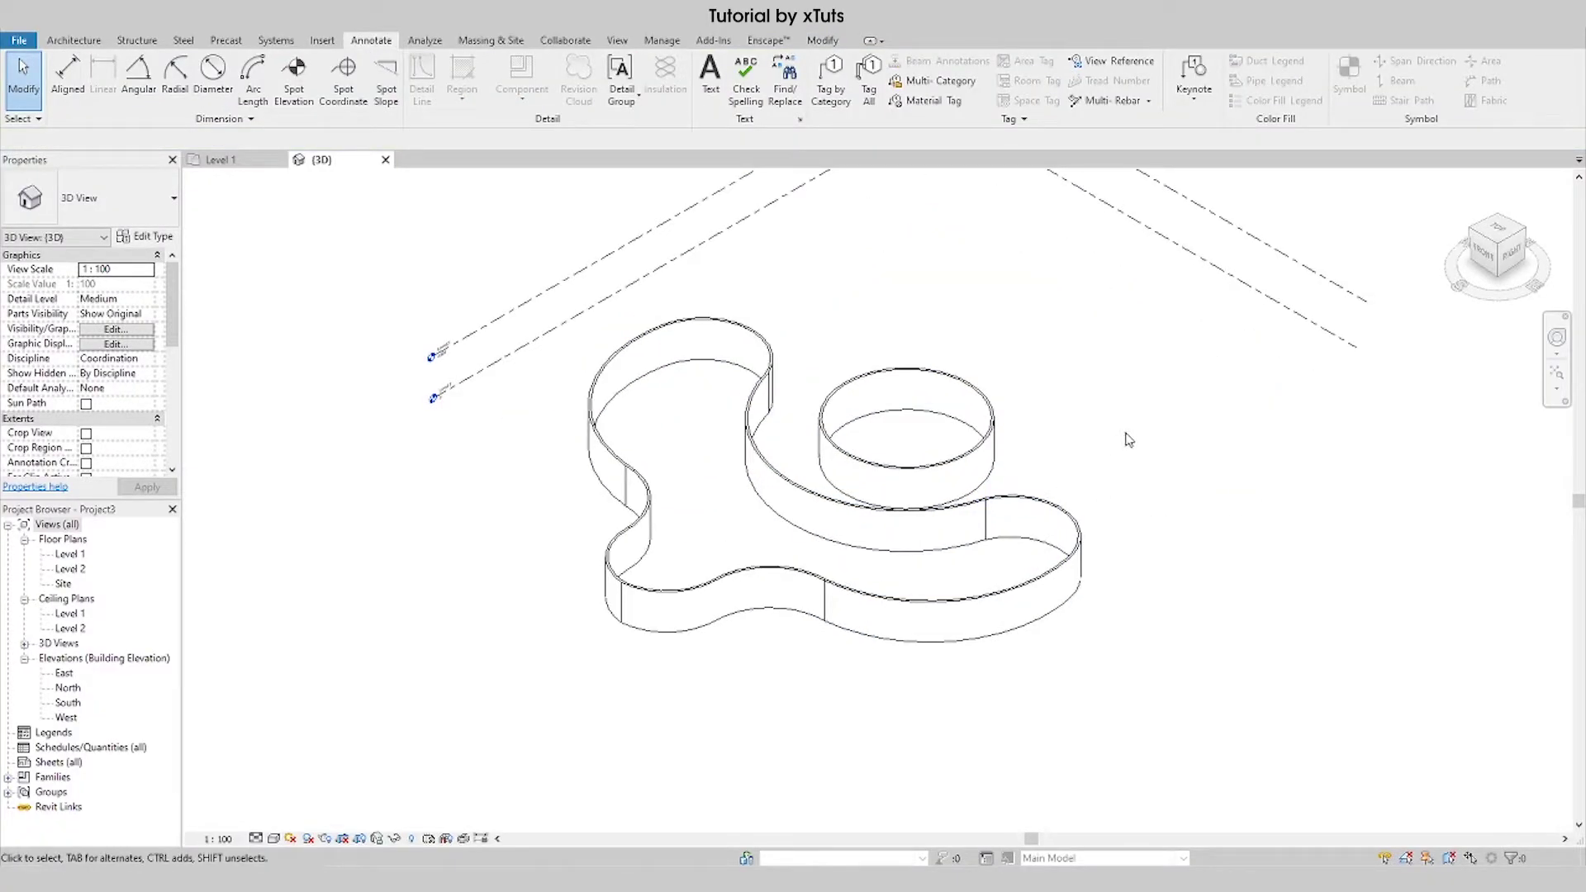
pyautogui.moveTo(1452, 271)
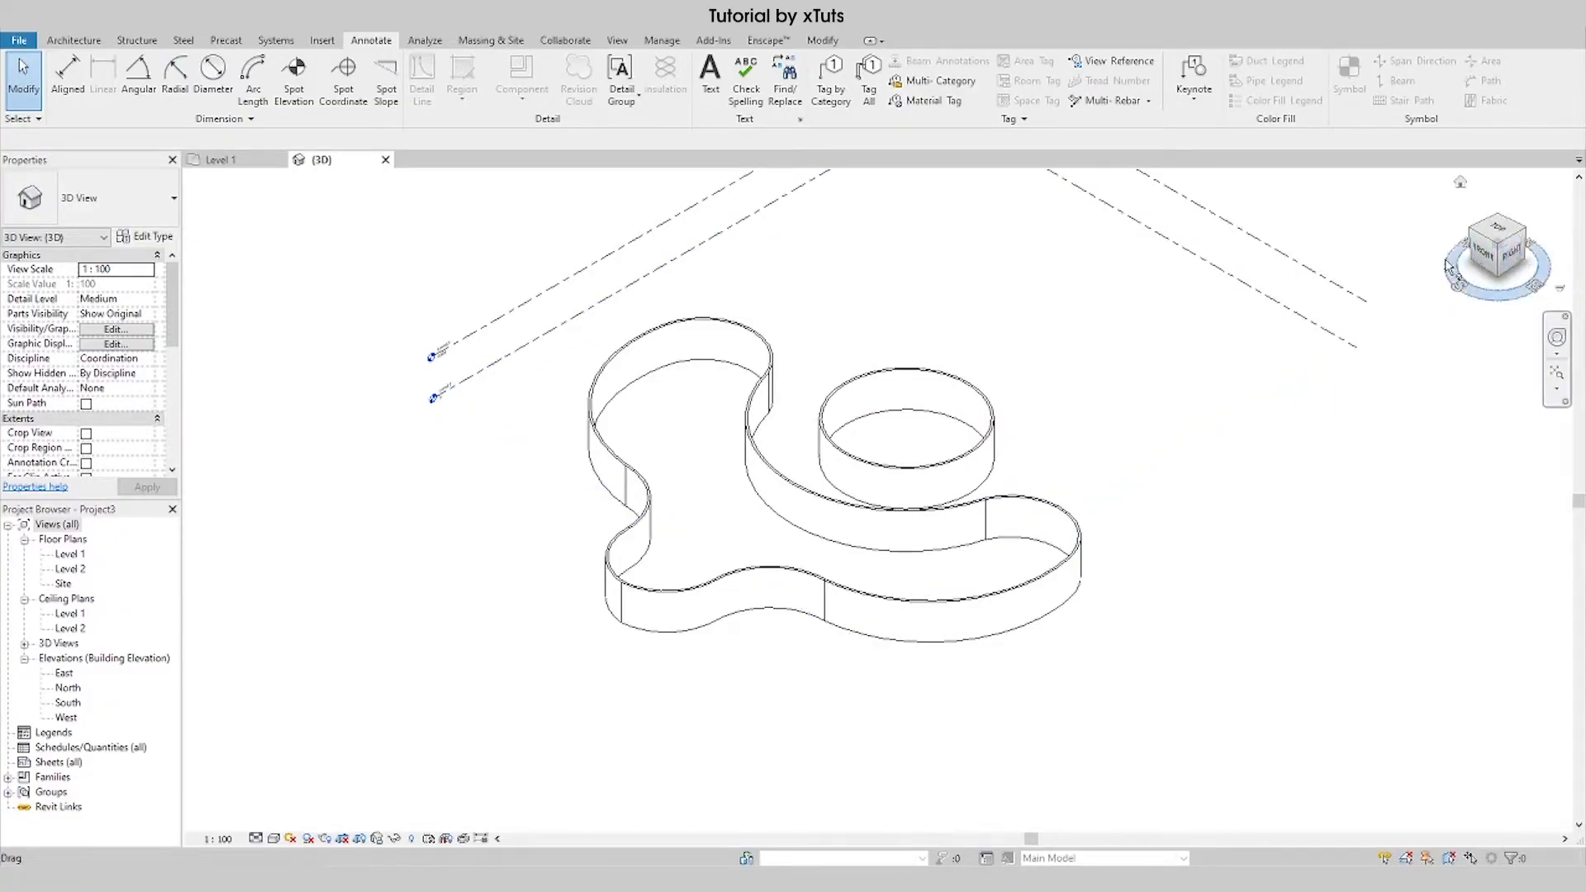
# Step: Turn on Show Mass and start a Model In-Place Mass, entering the name Curve Roof
pyautogui.click(491, 42)
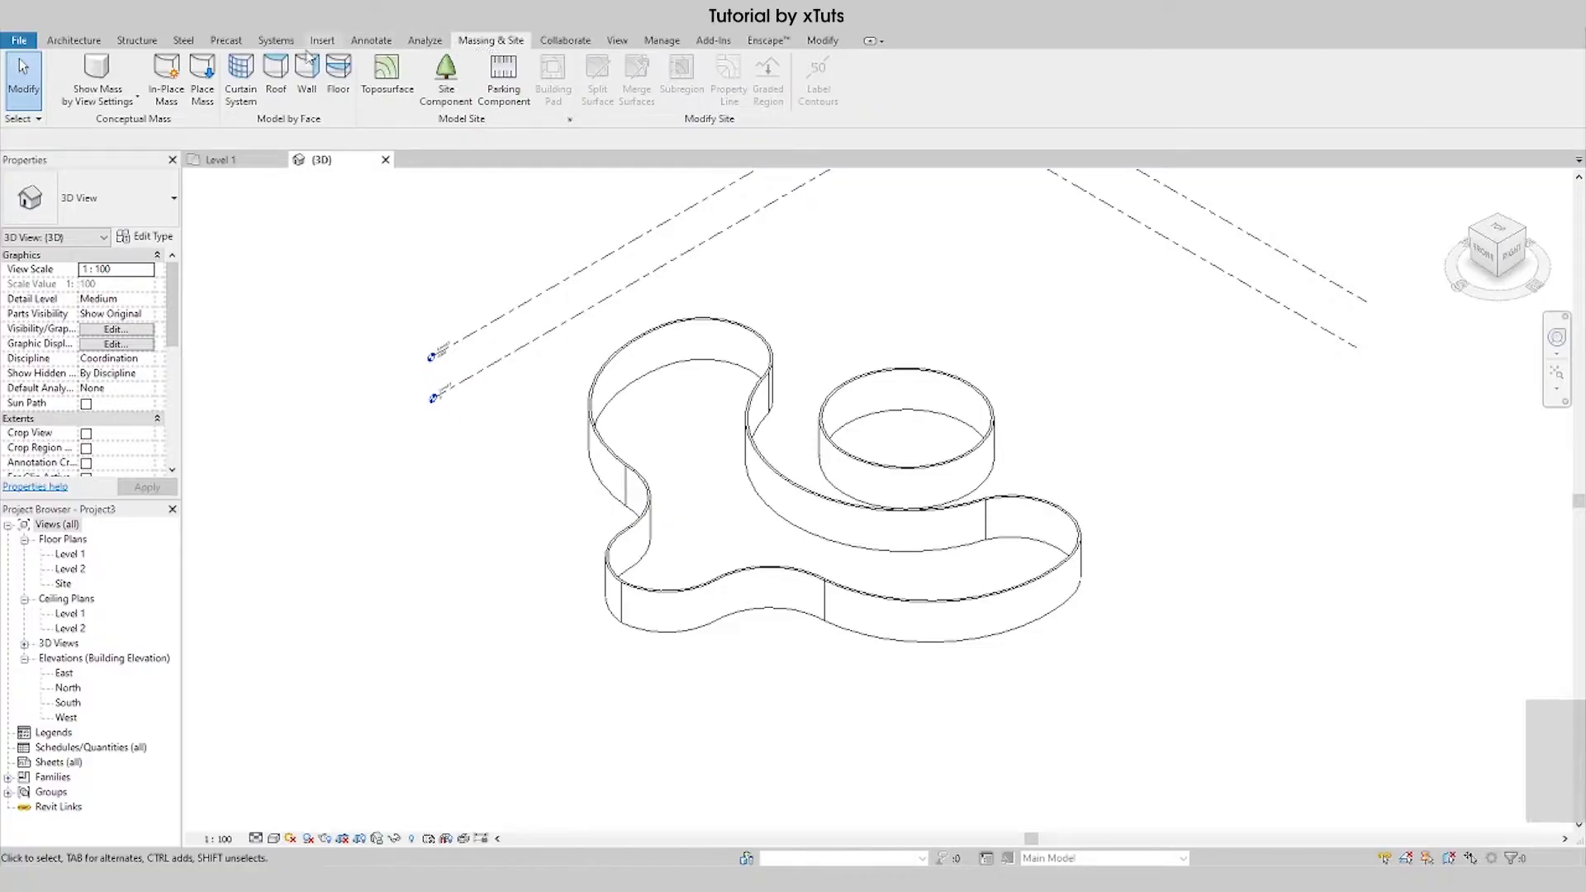
pyautogui.click(130, 80)
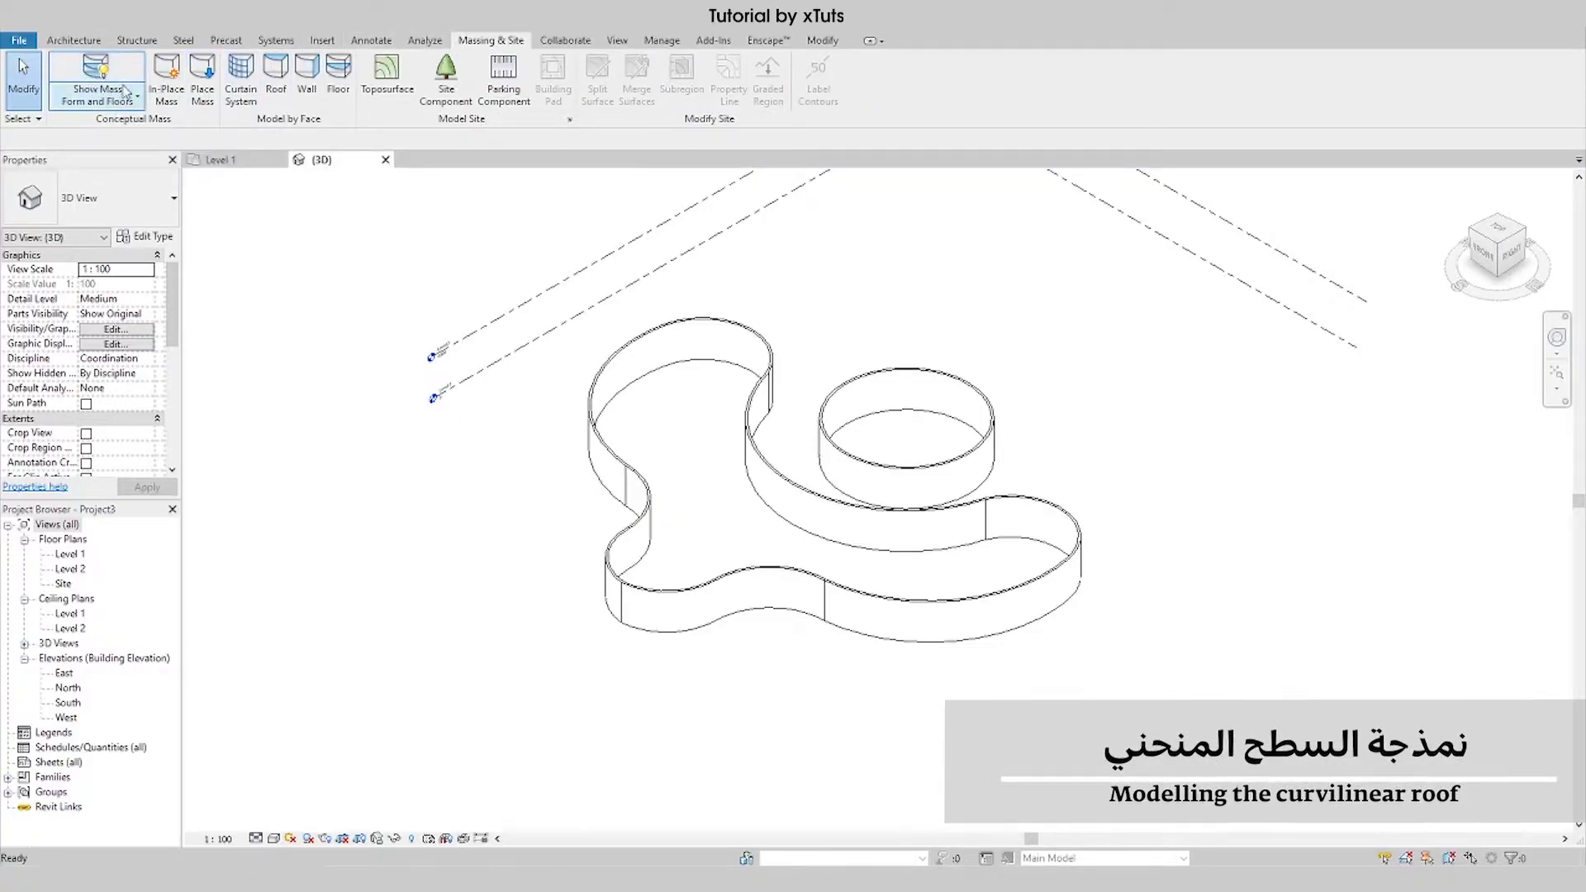
pyautogui.click(91, 41)
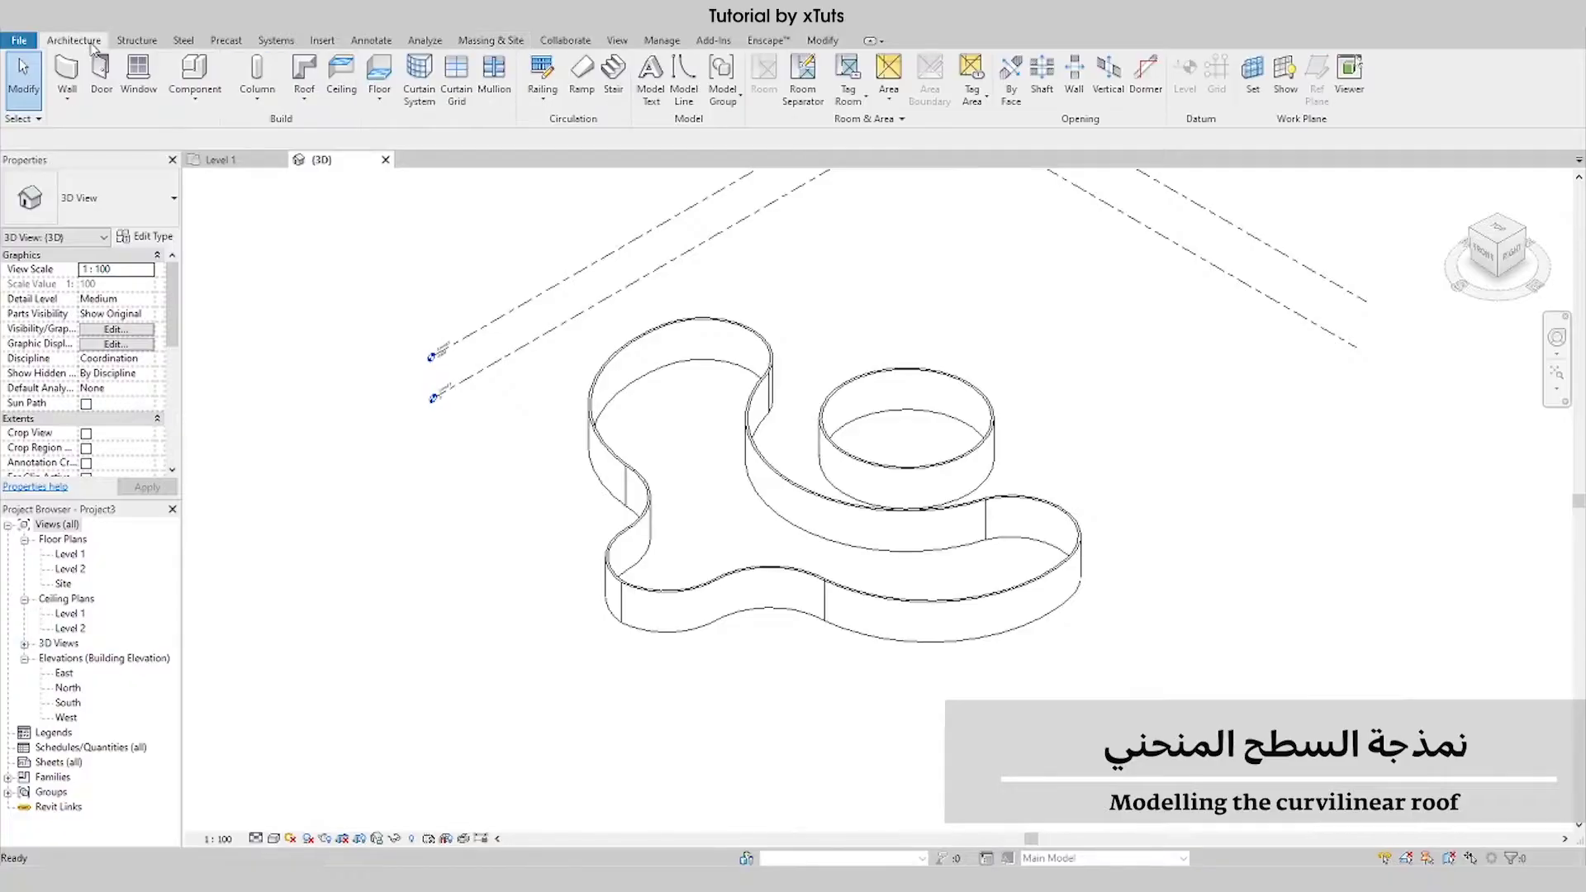
pyautogui.click(196, 99)
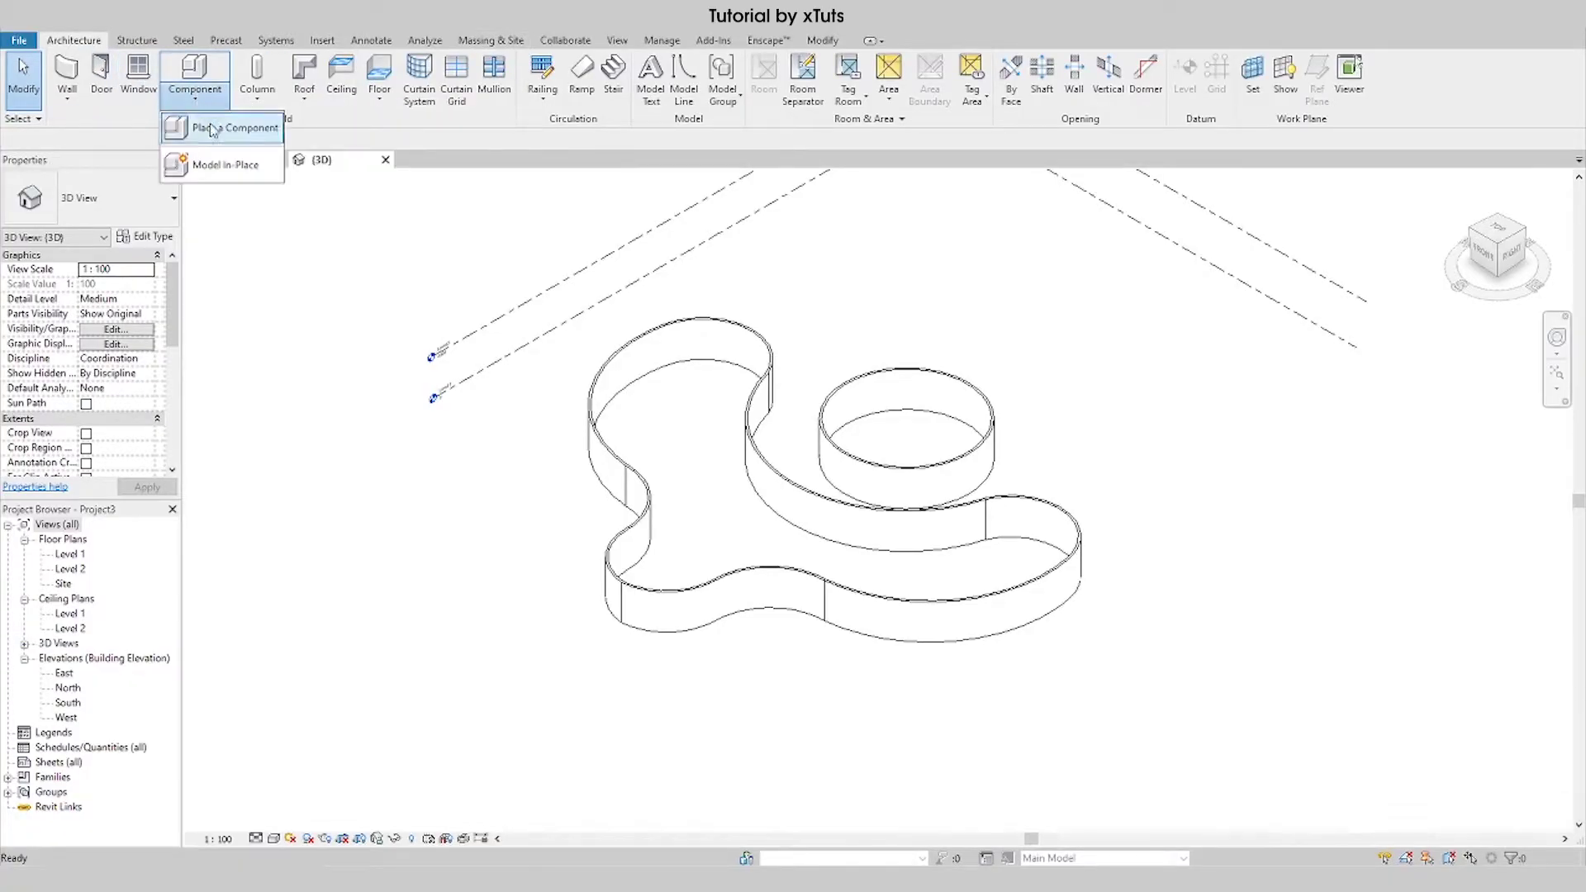
pyautogui.click(225, 166)
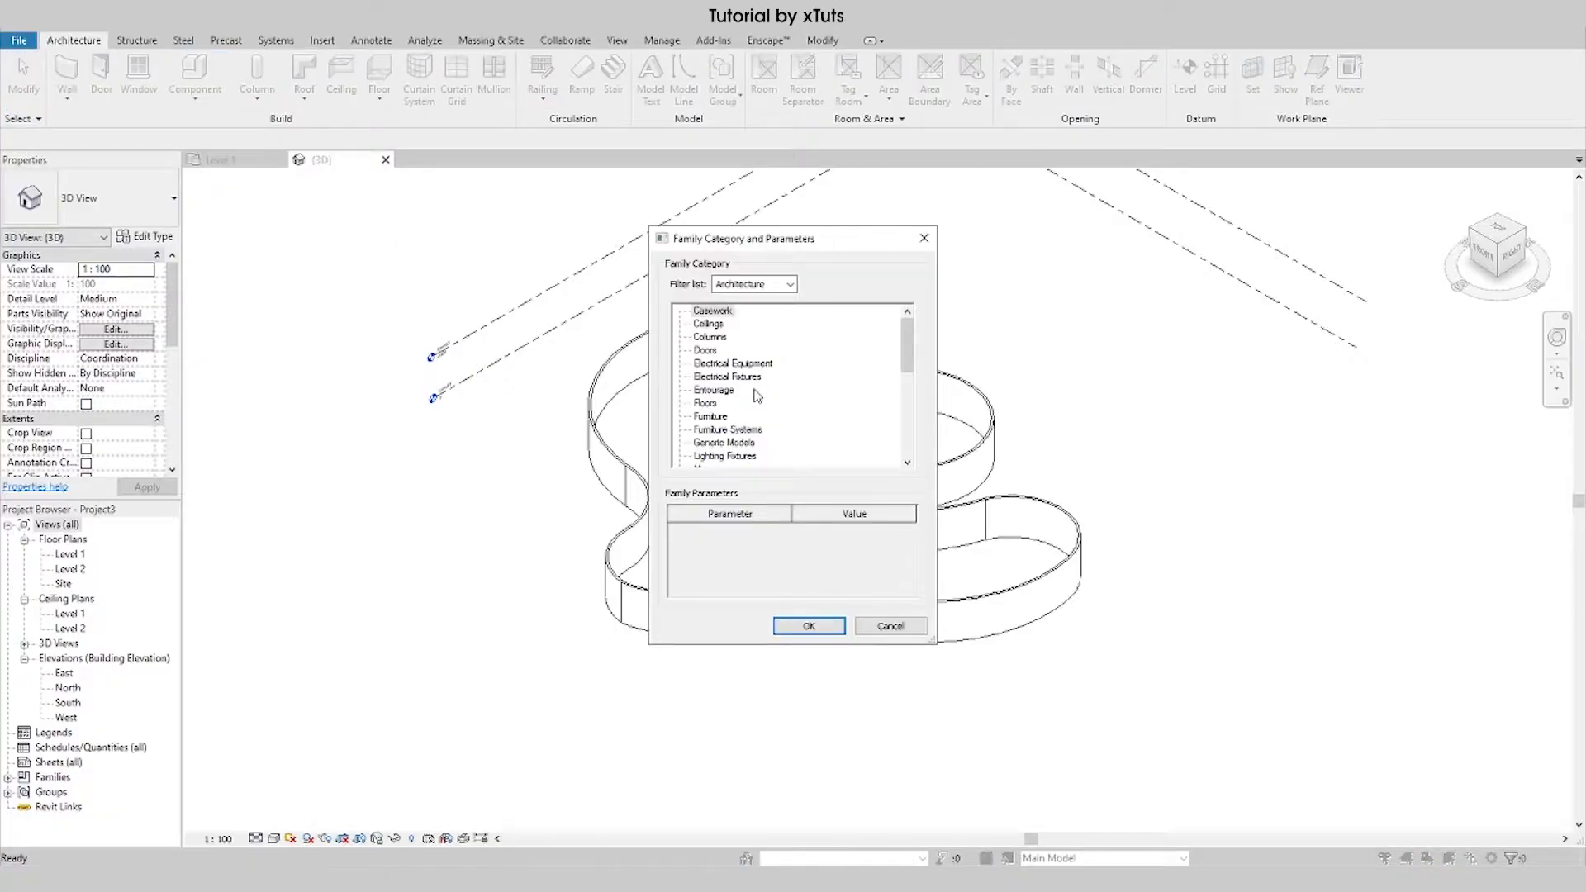
pyautogui.scroll(-1, 758, 395)
pyautogui.scroll(-2, 758, 396)
pyautogui.scroll(-1, 758, 396)
pyautogui.scroll(1, 727, 371)
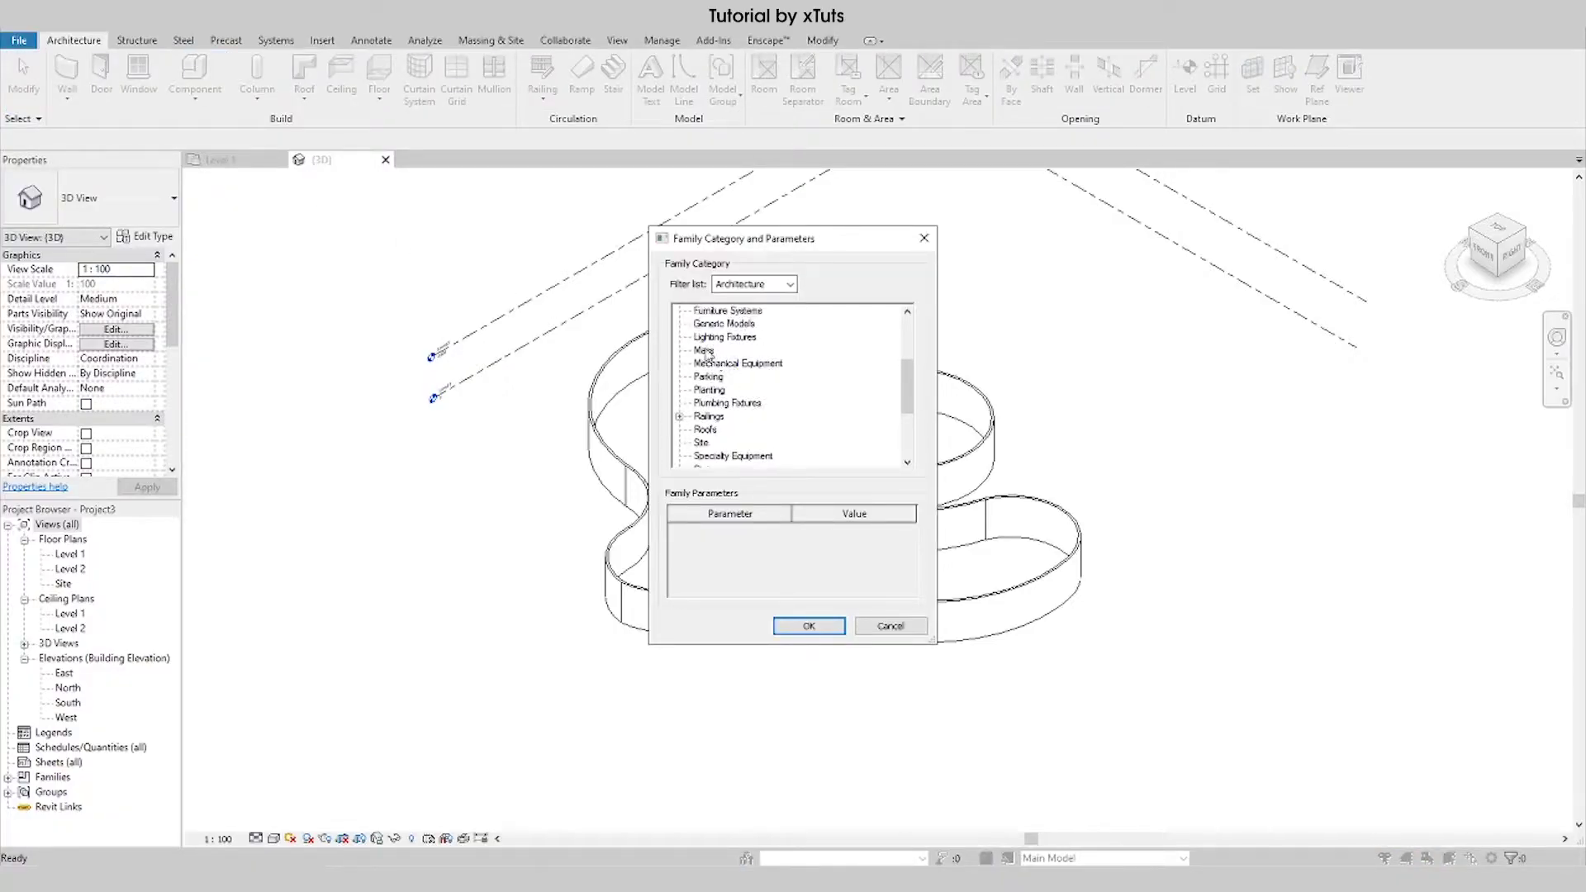
pyautogui.click(804, 622)
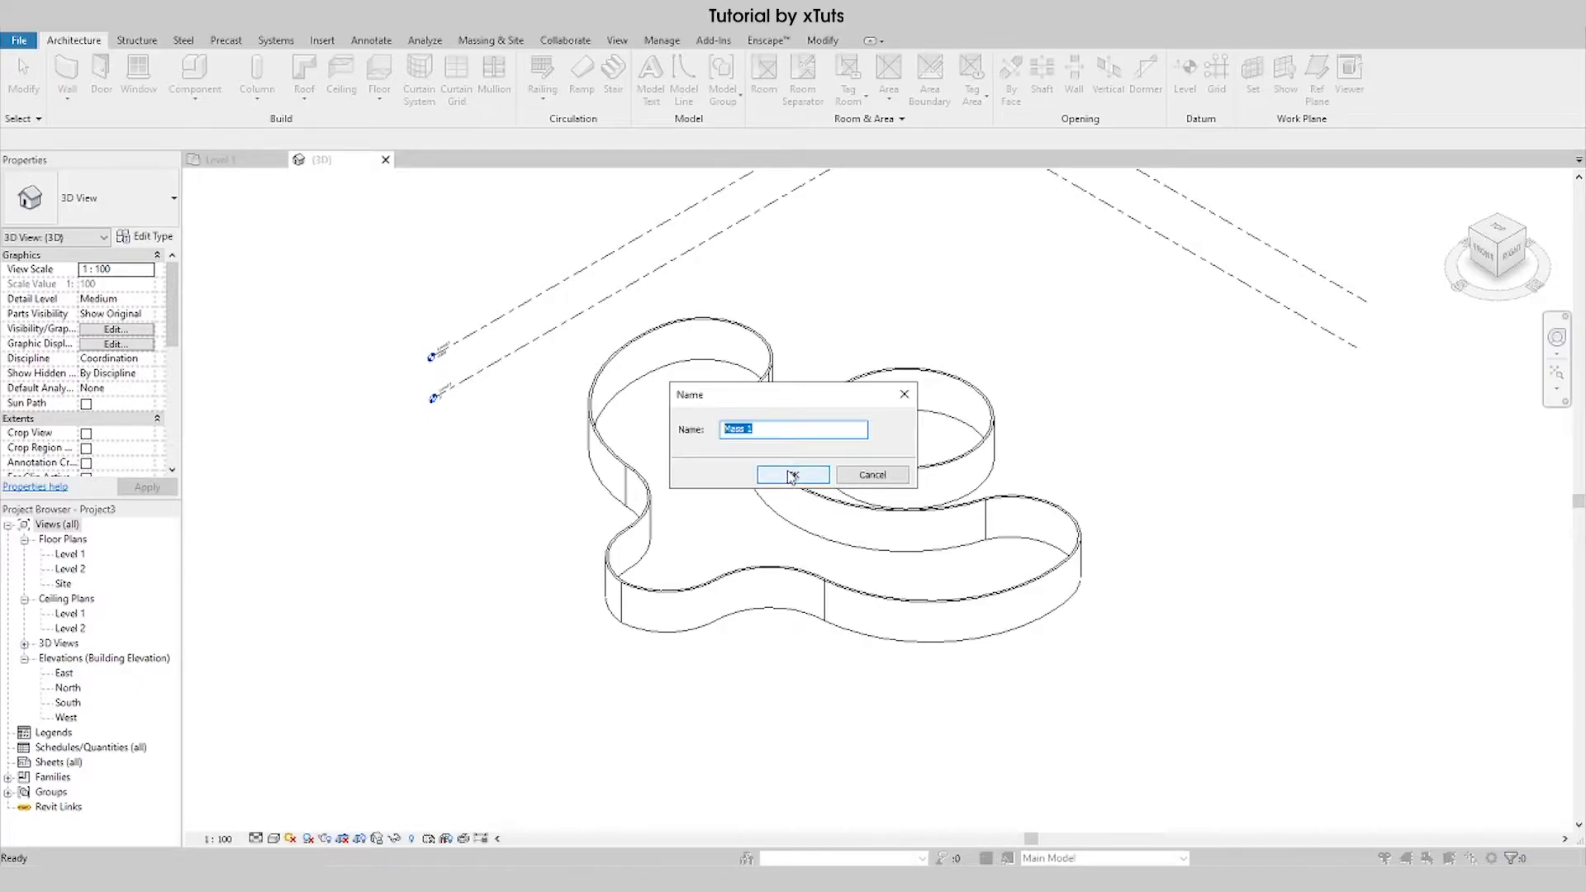
pyautogui.write('Curve Roof')
# Step: Confirm the Curve Roof name and draw a vertical reference plane down from the circle's centre on Level 1
pyautogui.click(797, 474)
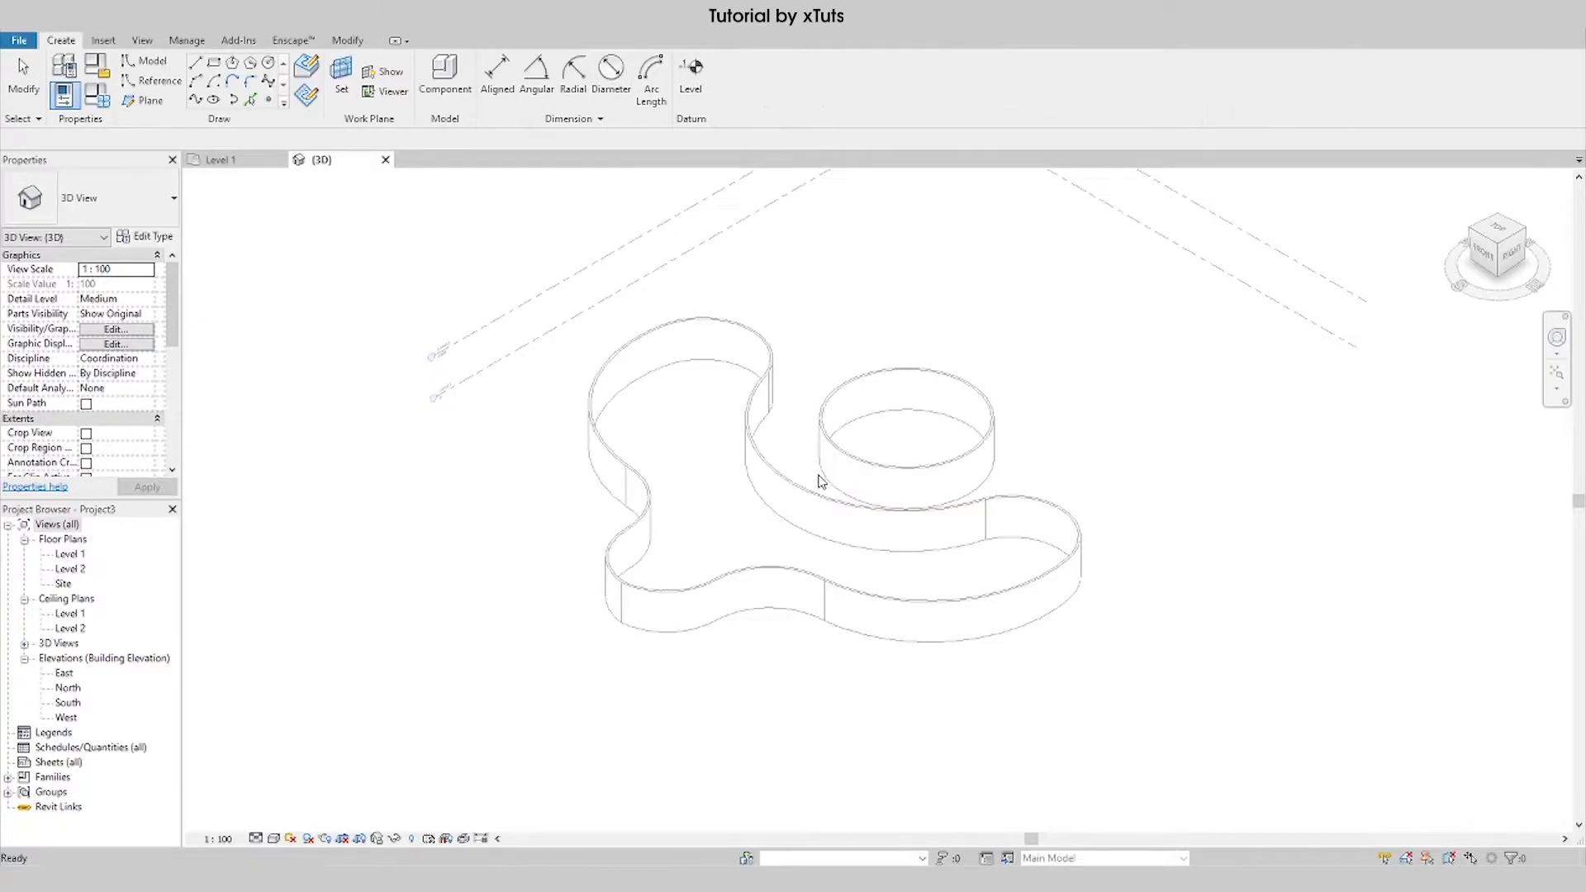
pyautogui.click(231, 161)
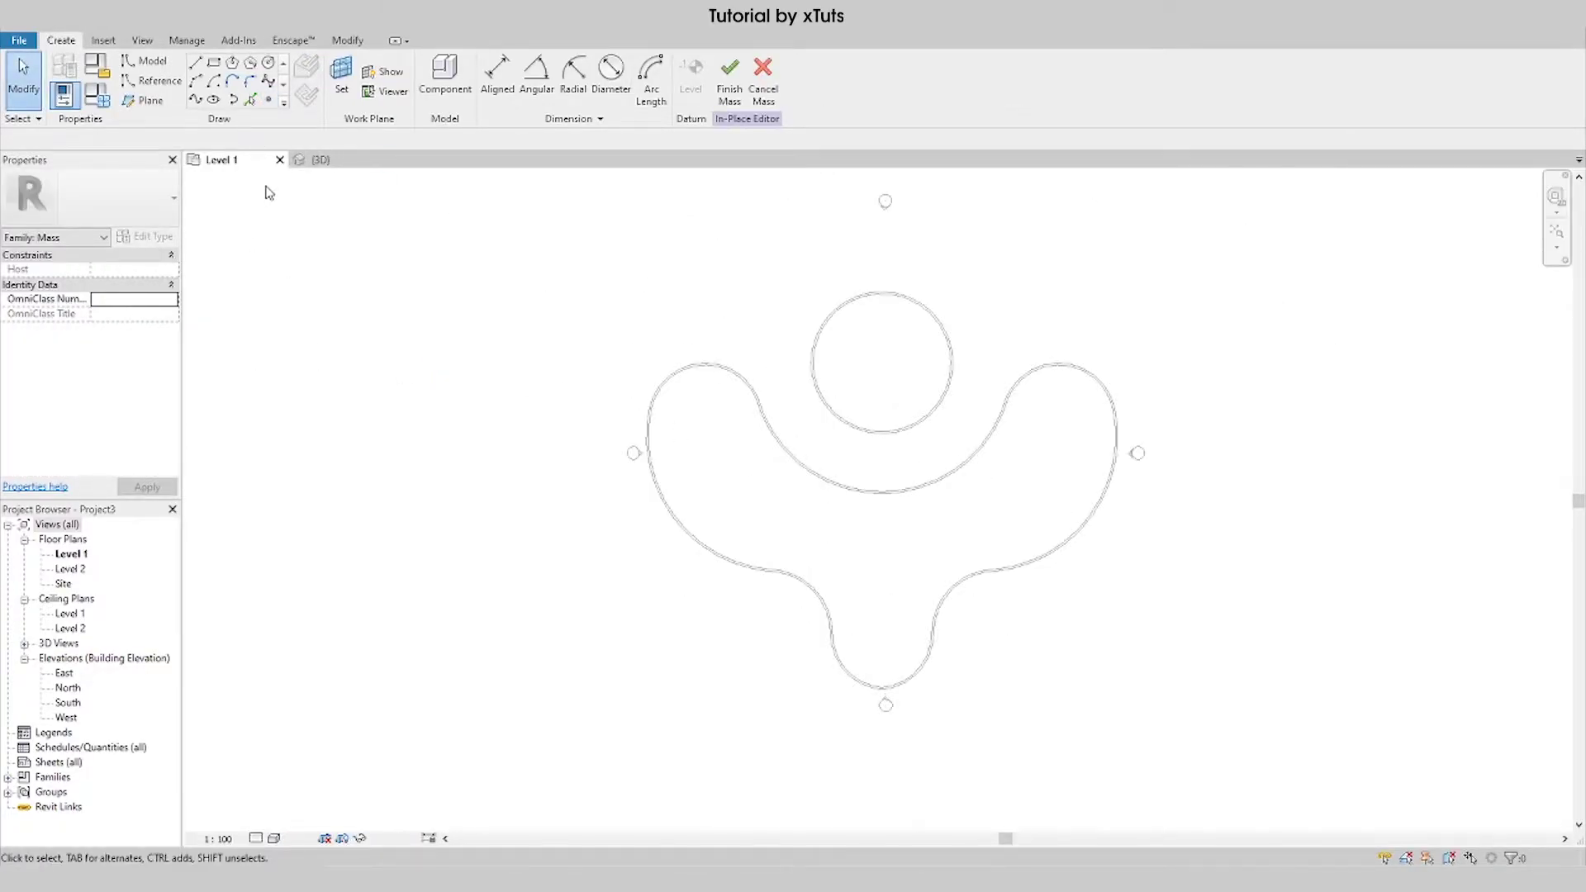
pyautogui.click(145, 102)
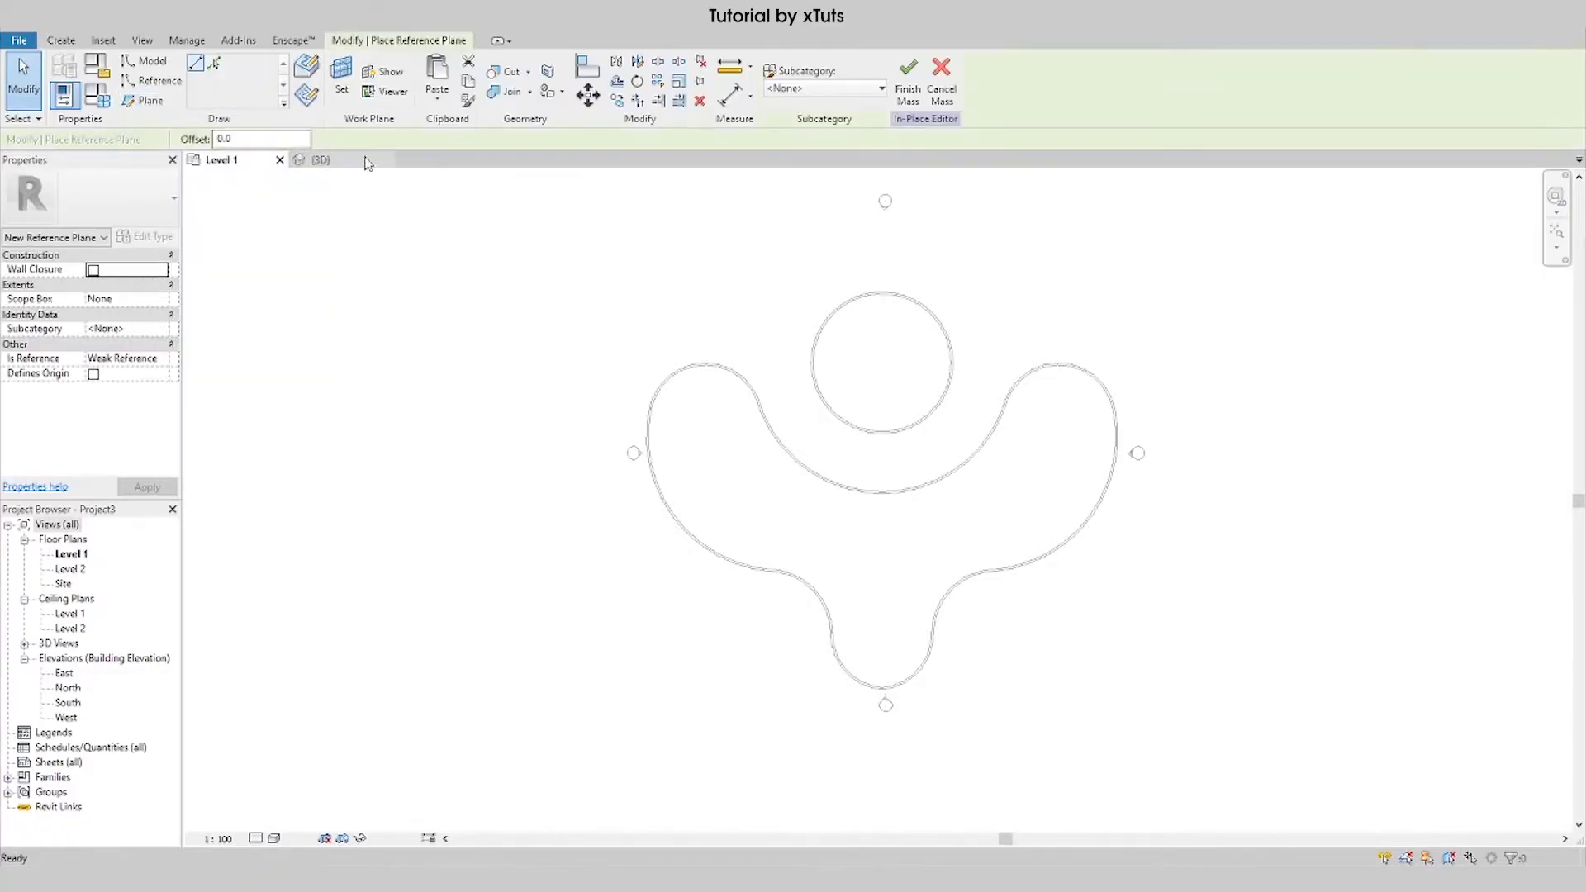
pyautogui.click(882, 362)
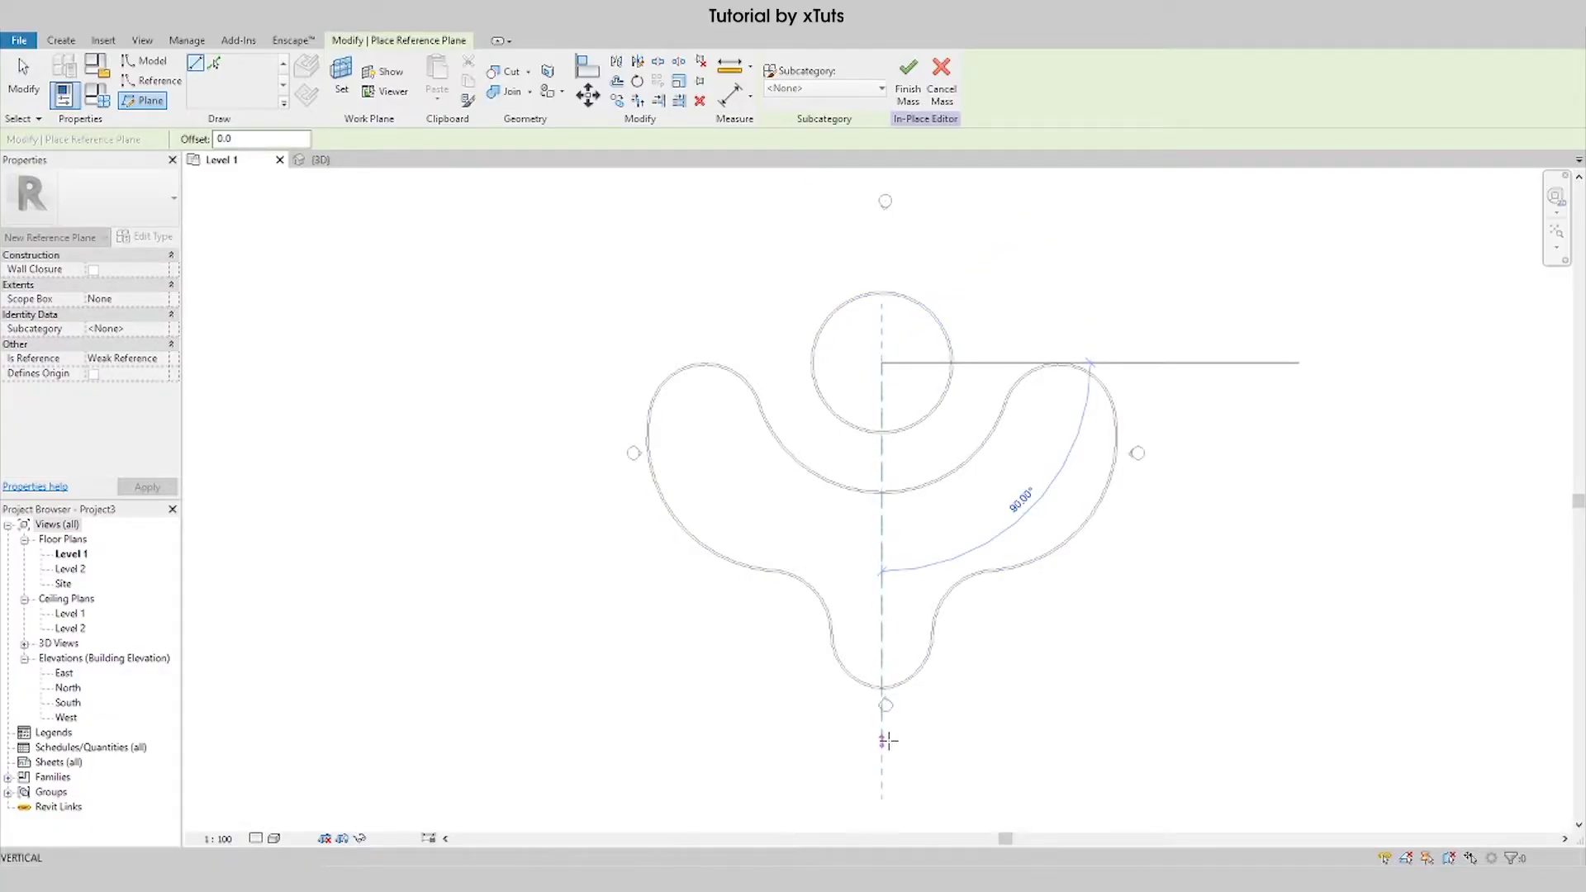
pyautogui.click(887, 740)
pyautogui.press('Escape')
# Step: Extend the reference plane above the circle, name it A, and return to the 3D view
pyautogui.click(883, 368)
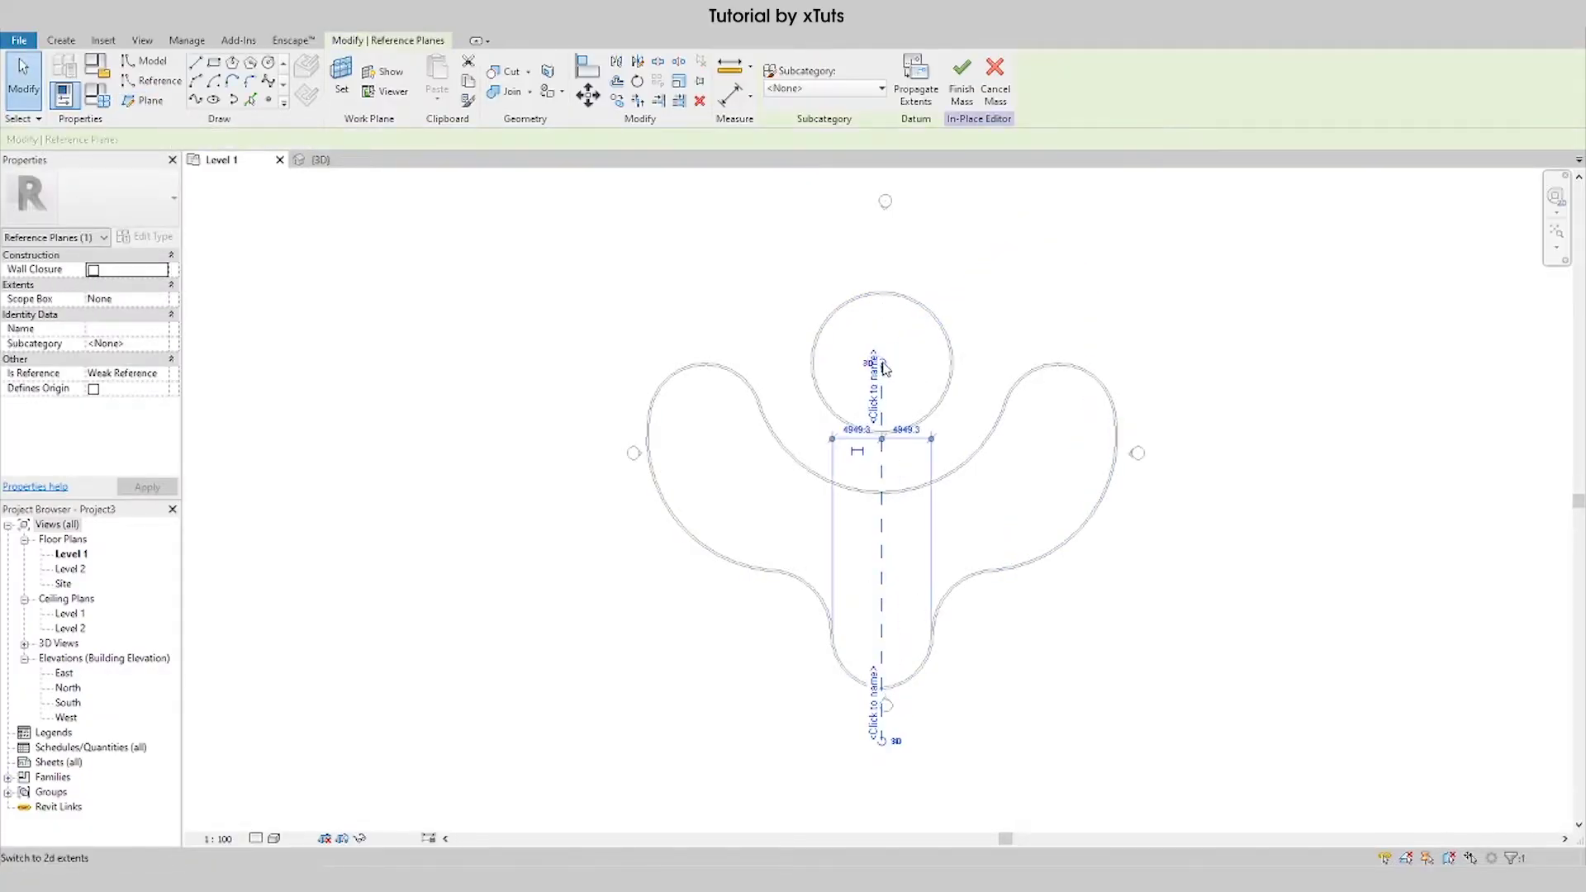
pyautogui.moveTo(884, 367); pyautogui.dragTo(882, 264)
pyautogui.click(881, 321)
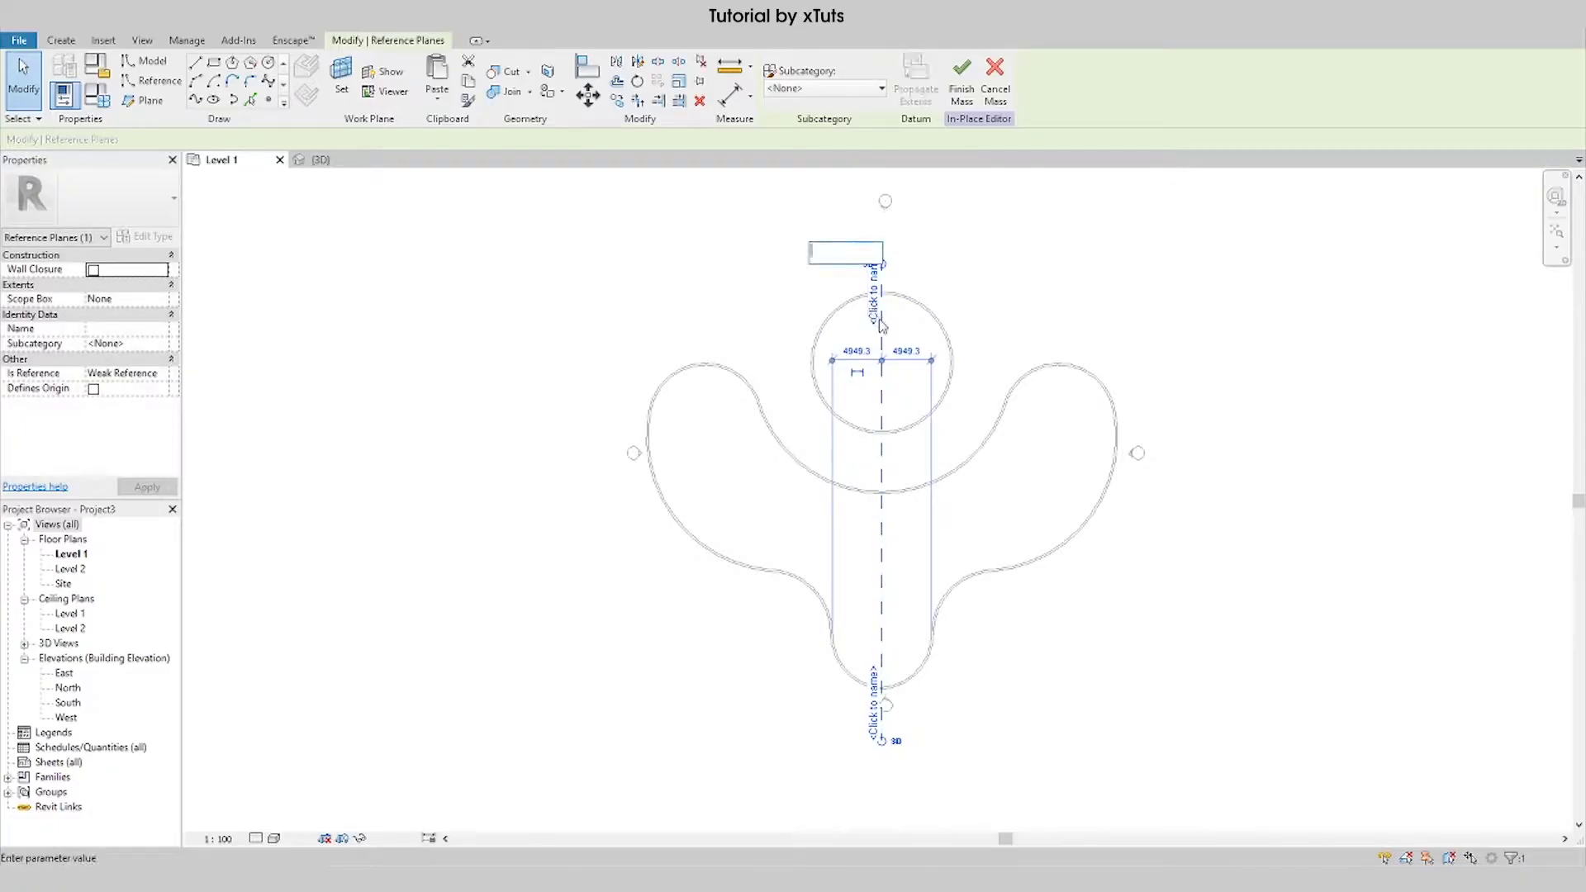
pyautogui.write('A')
pyautogui.press('Return')
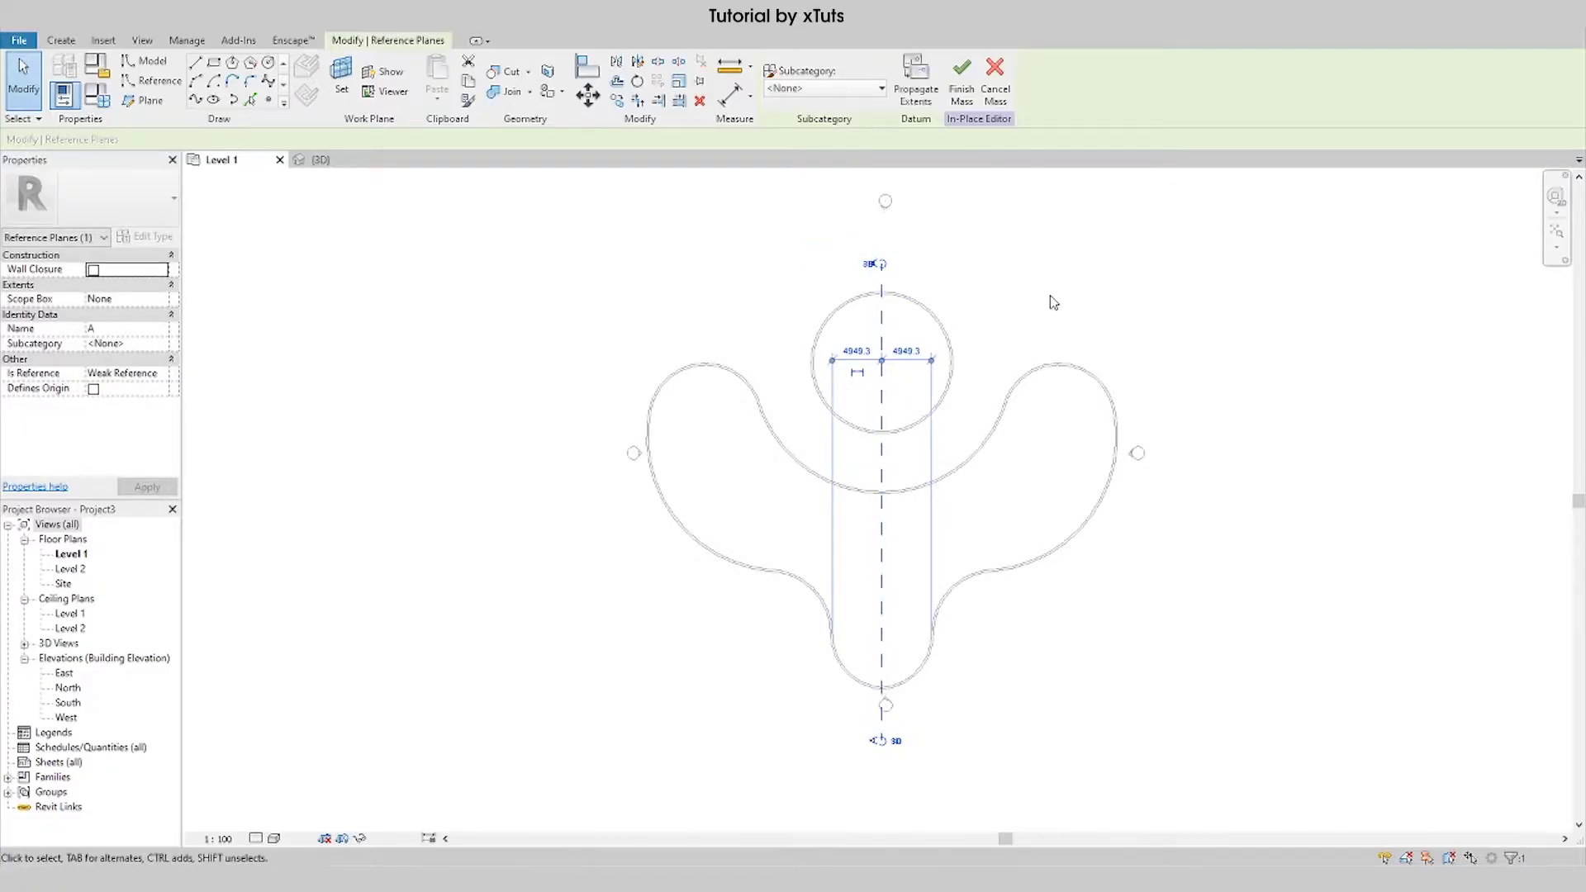
pyautogui.click(1047, 295)
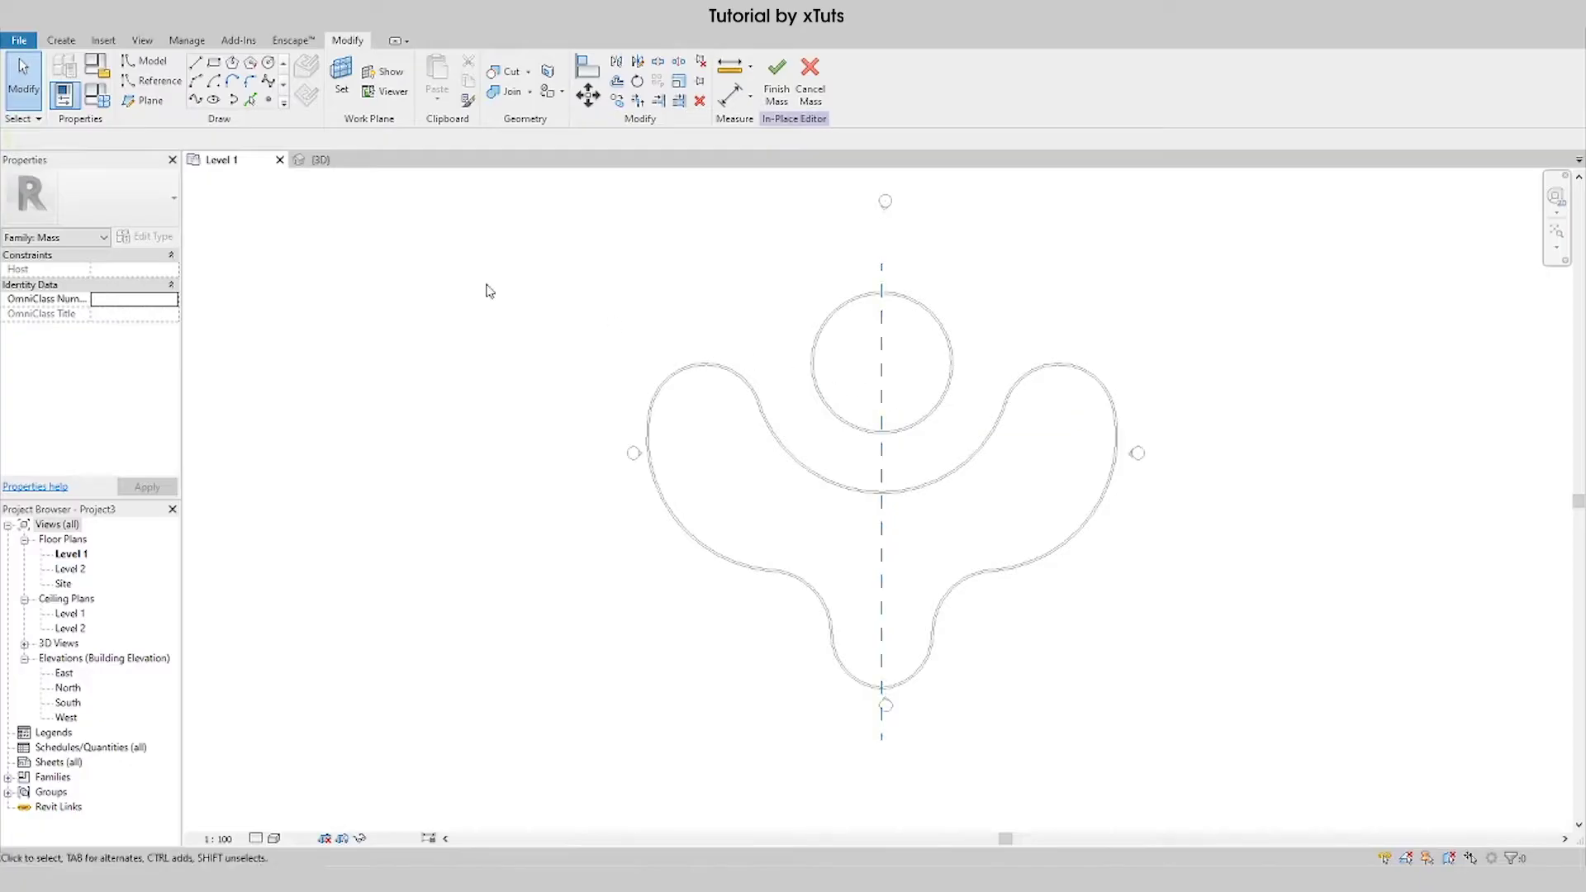
pyautogui.click(320, 160)
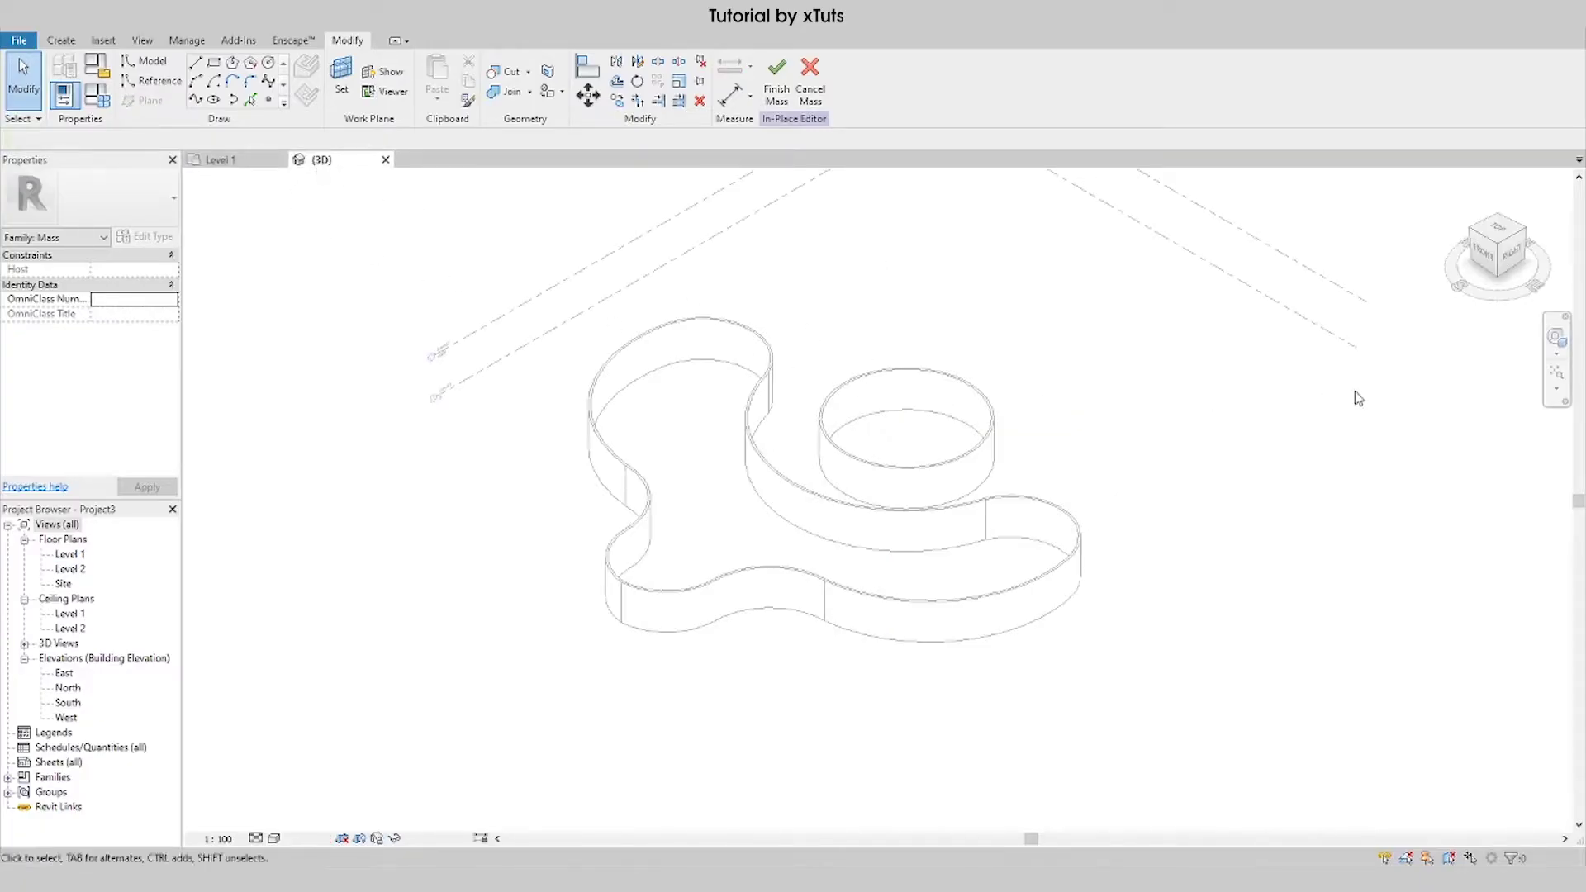
# Step: View the mass from the Right ViewCube face, zoomed in, with the Spline draw tool selected
pyautogui.click(1508, 258)
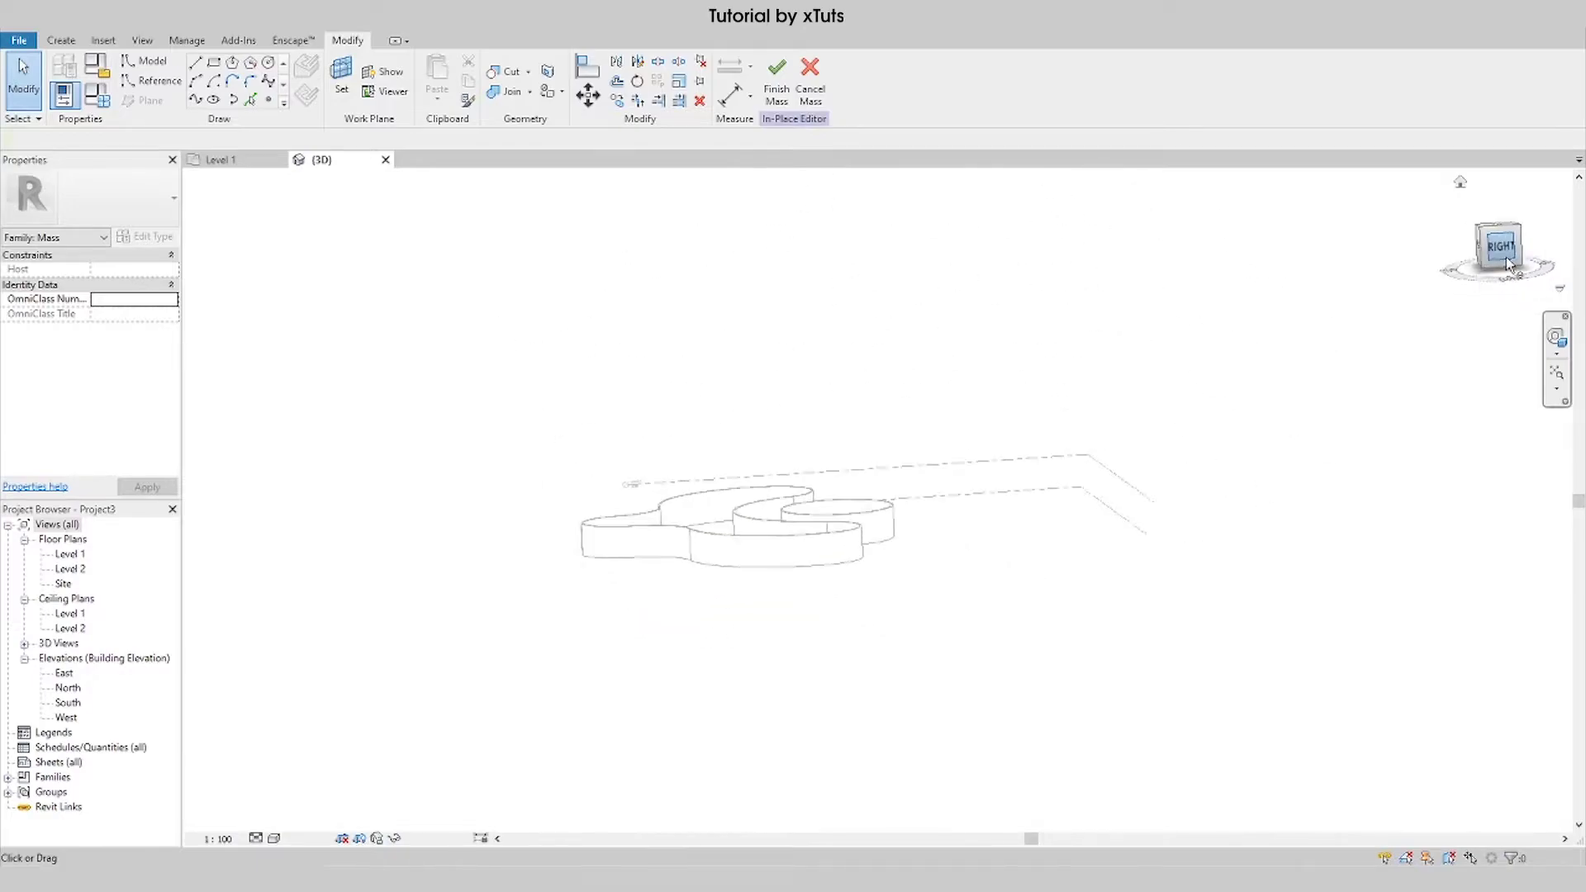
pyautogui.scroll(4, 897, 502)
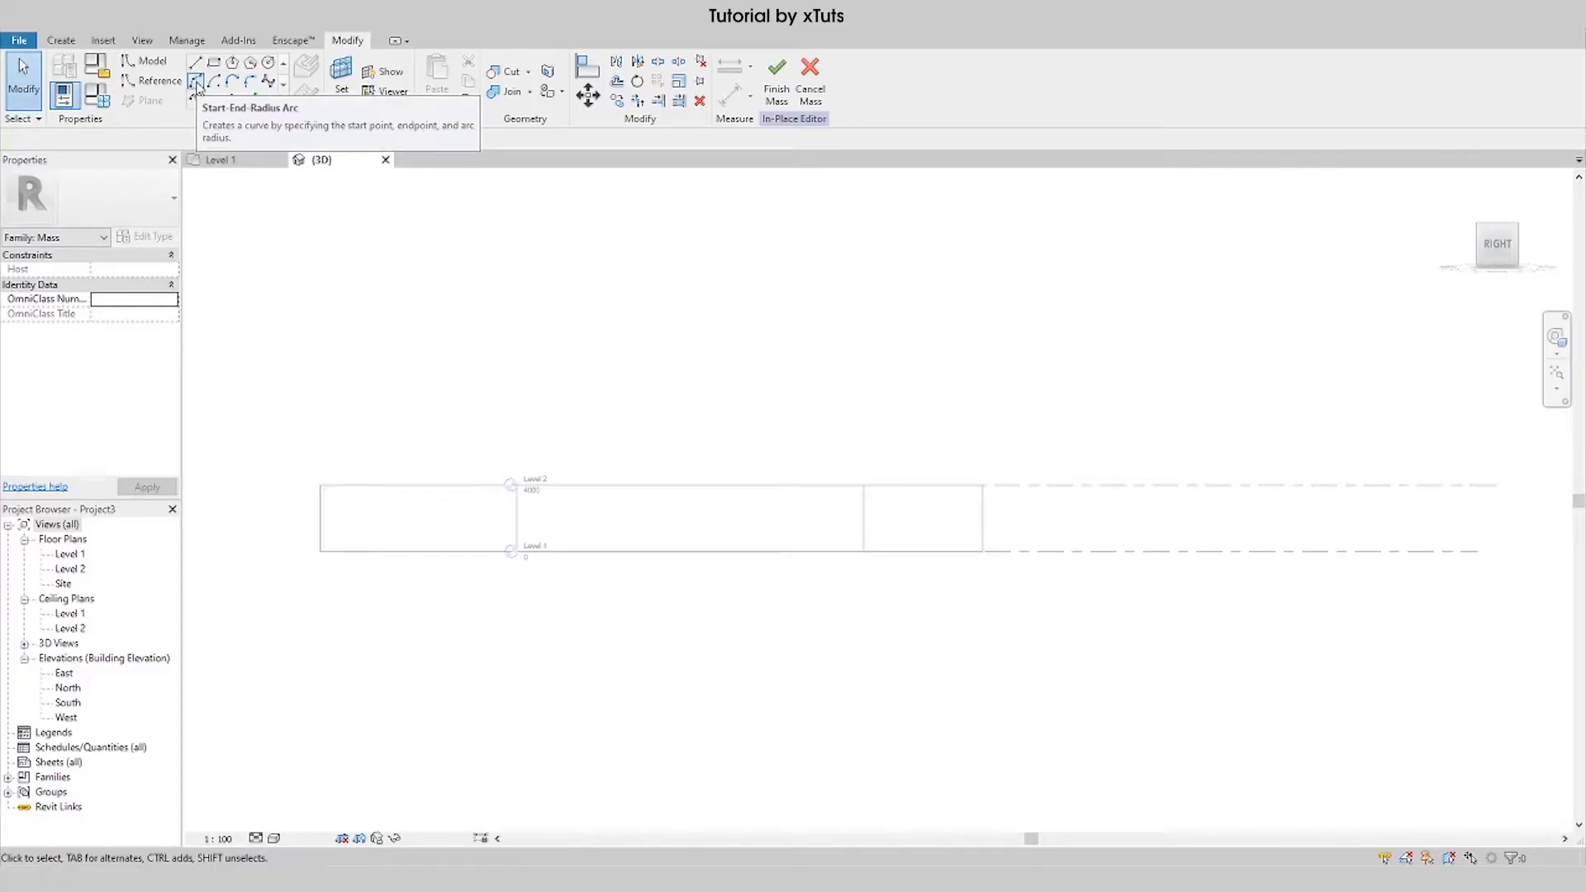
pyautogui.click(269, 81)
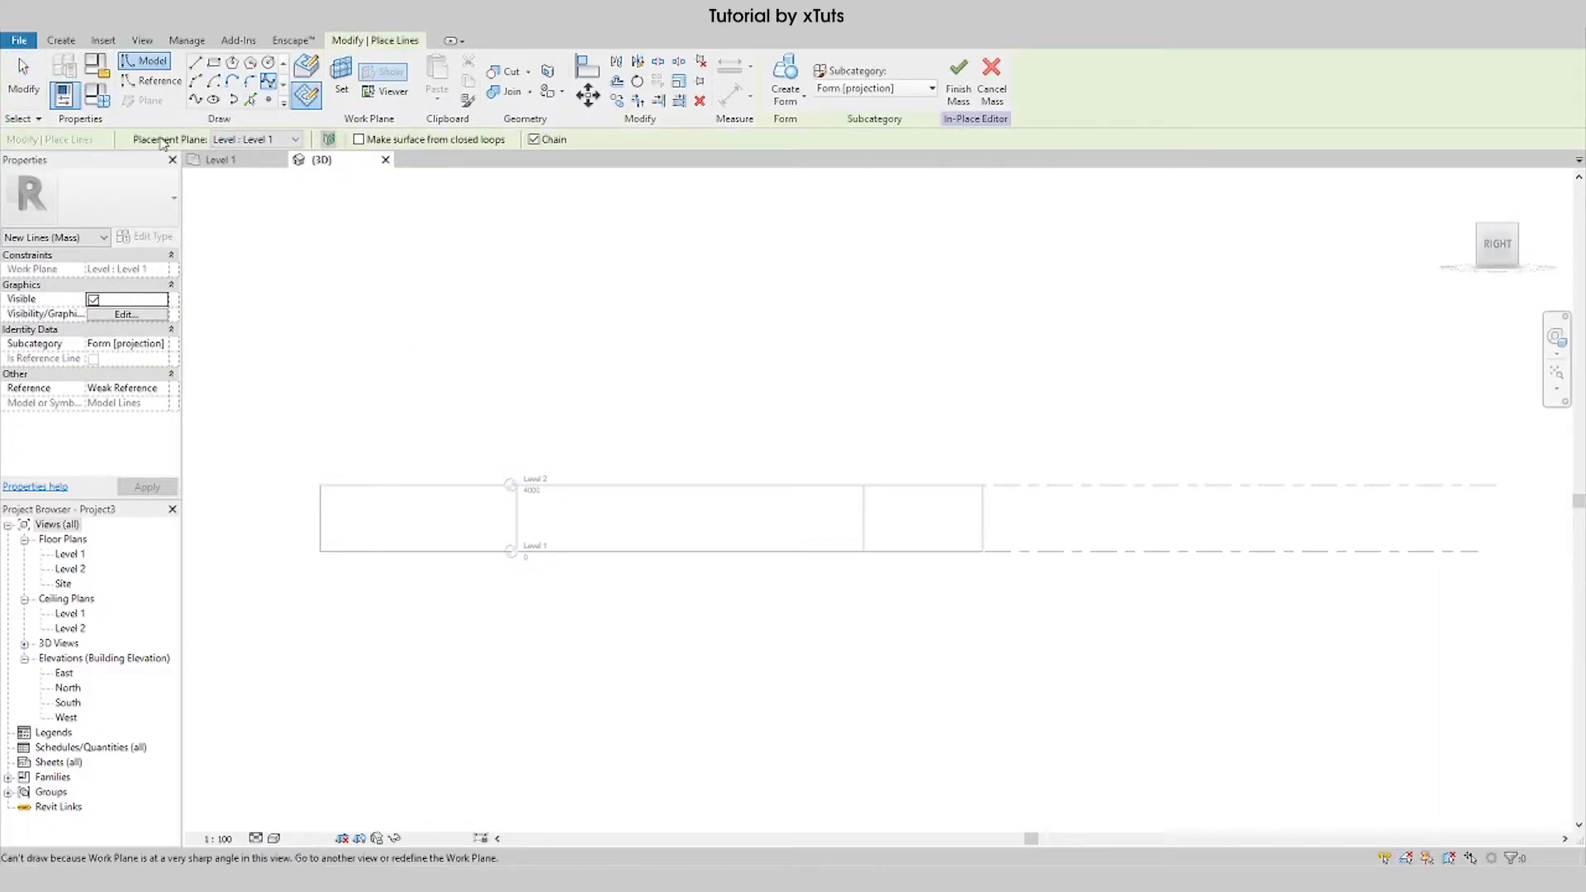
# Step: Draw a wavy spline on Reference Plane A across the mass top, ending on the right wall's endpoint
pyautogui.click(219, 140)
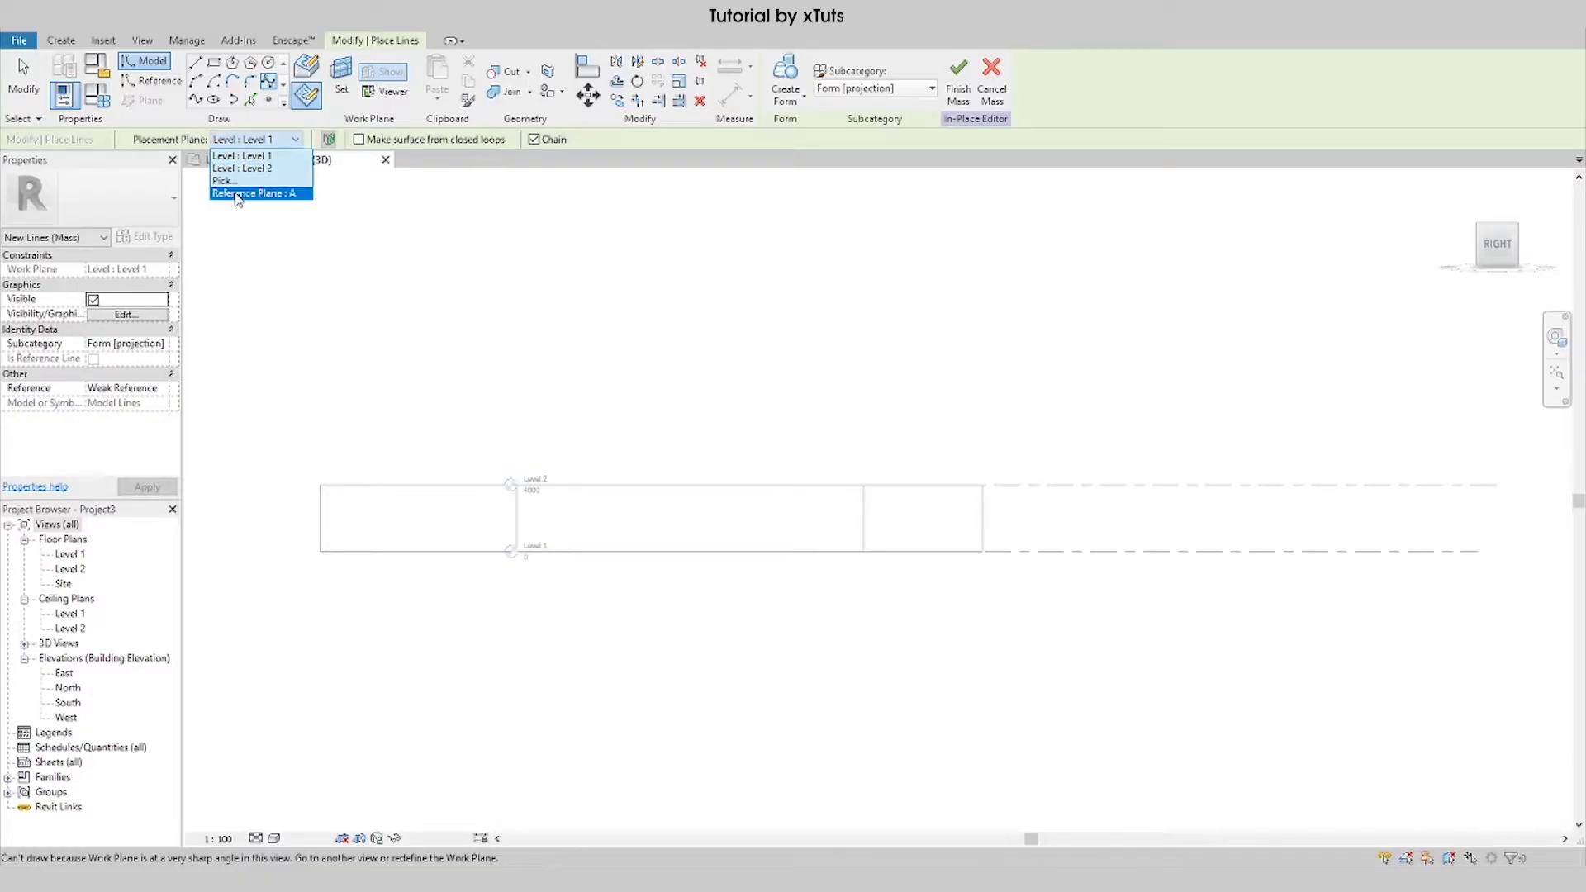
pyautogui.click(237, 193)
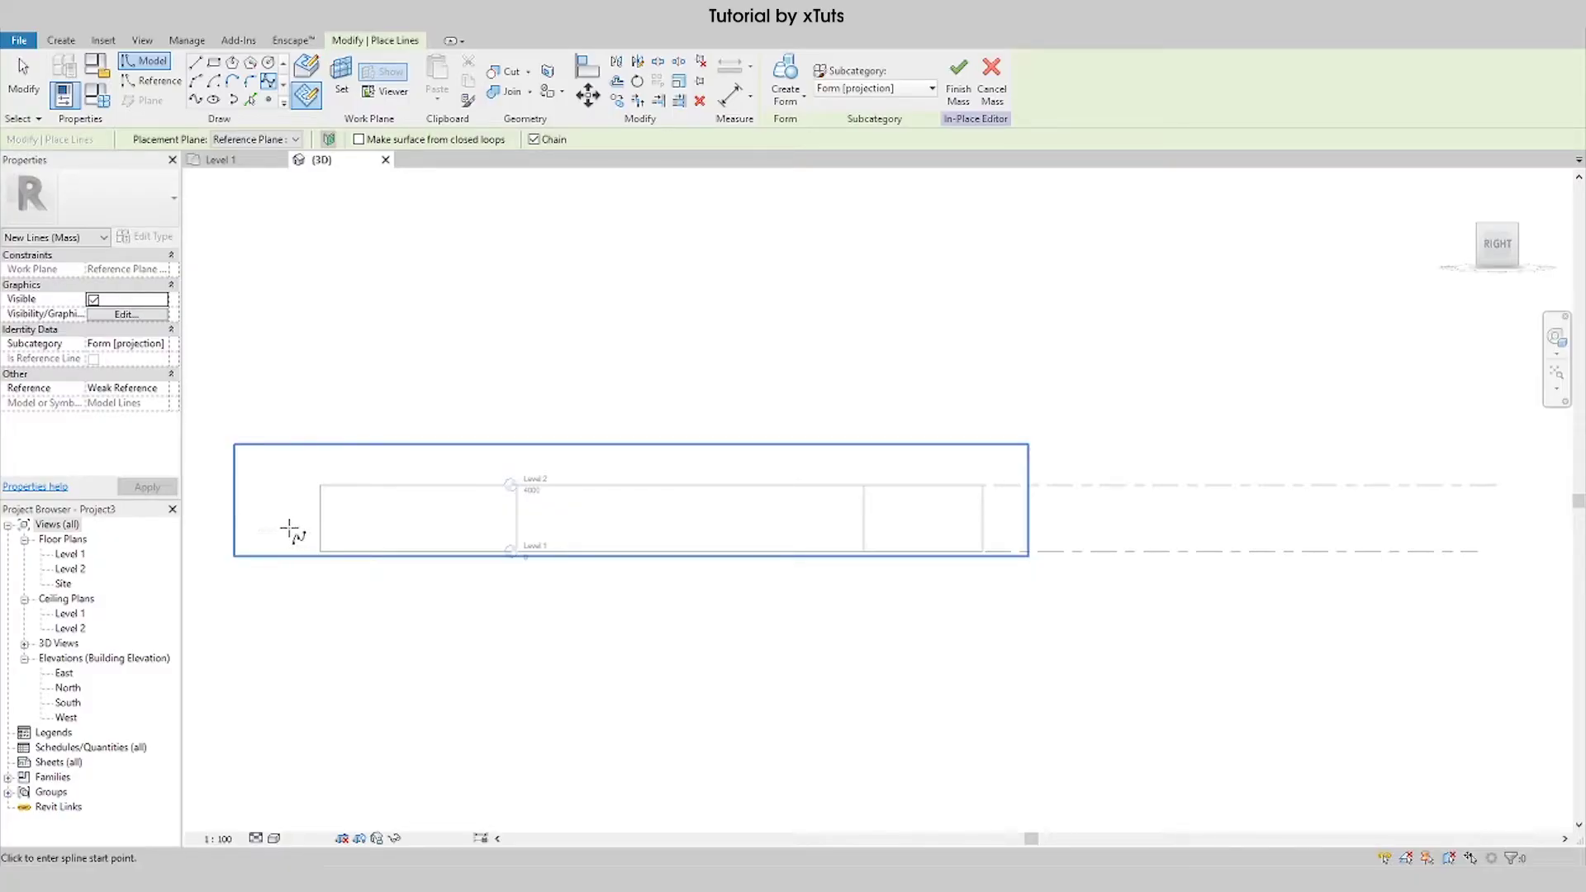
pyautogui.click(302, 541)
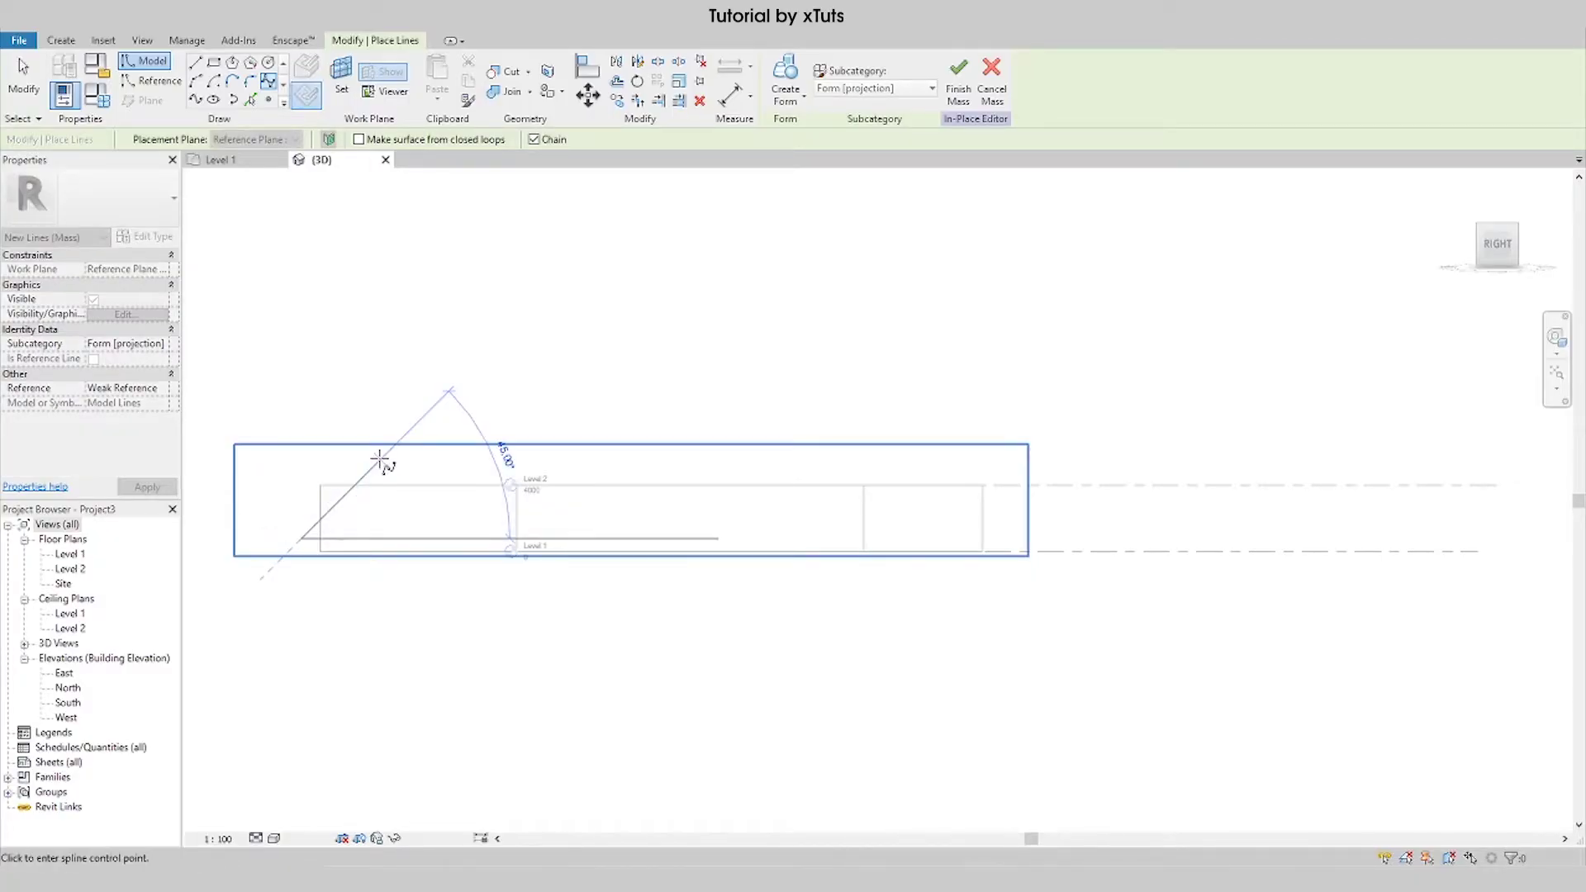
pyautogui.click(379, 459)
pyautogui.click(486, 460)
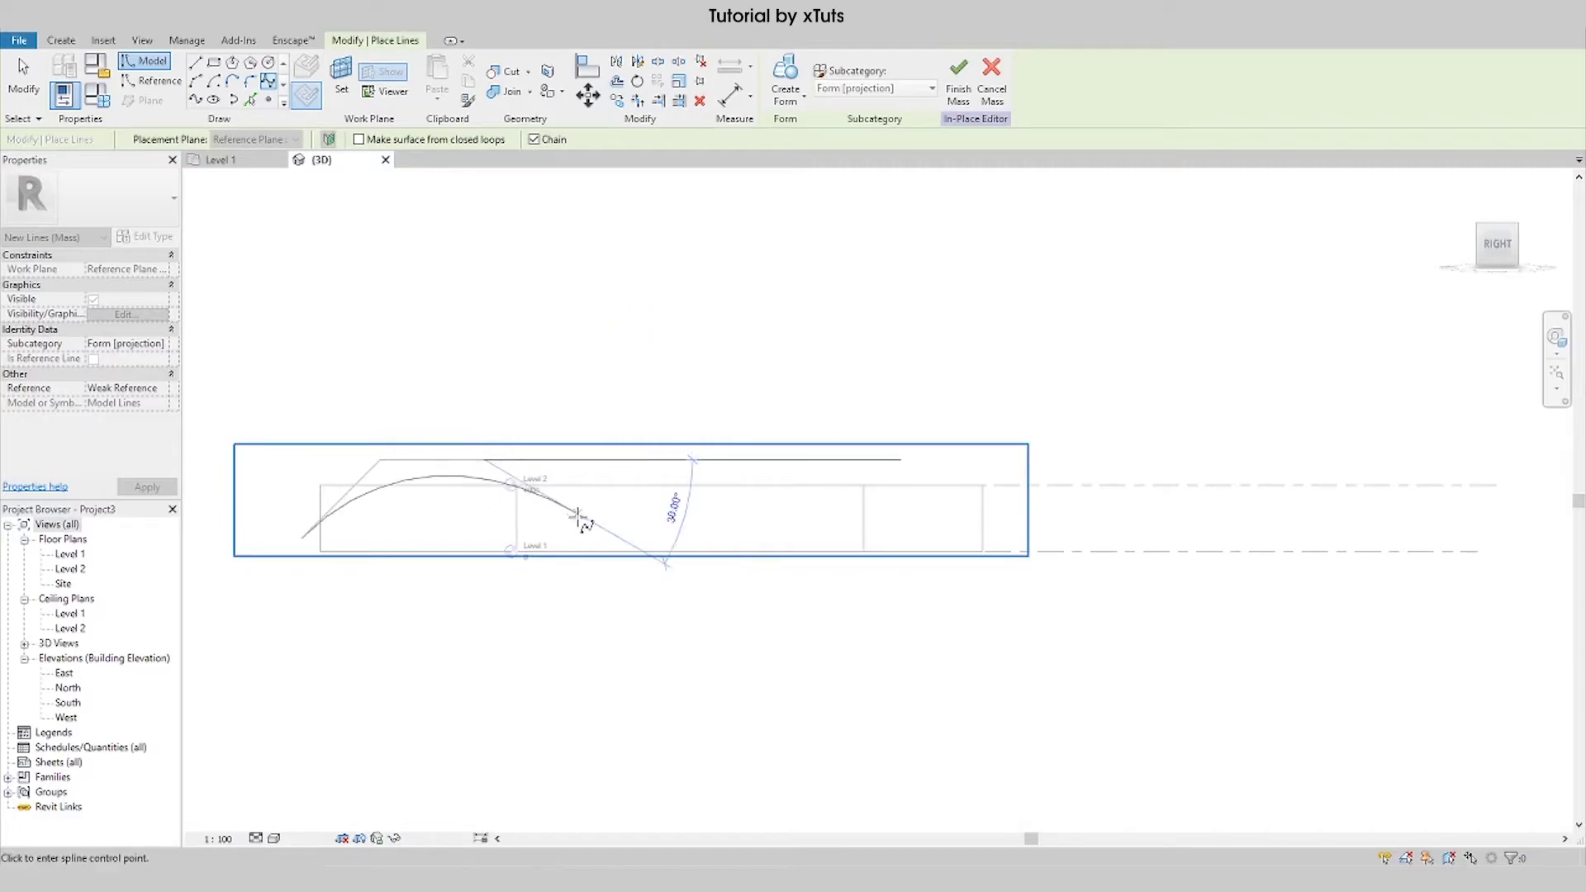
pyautogui.click(583, 516)
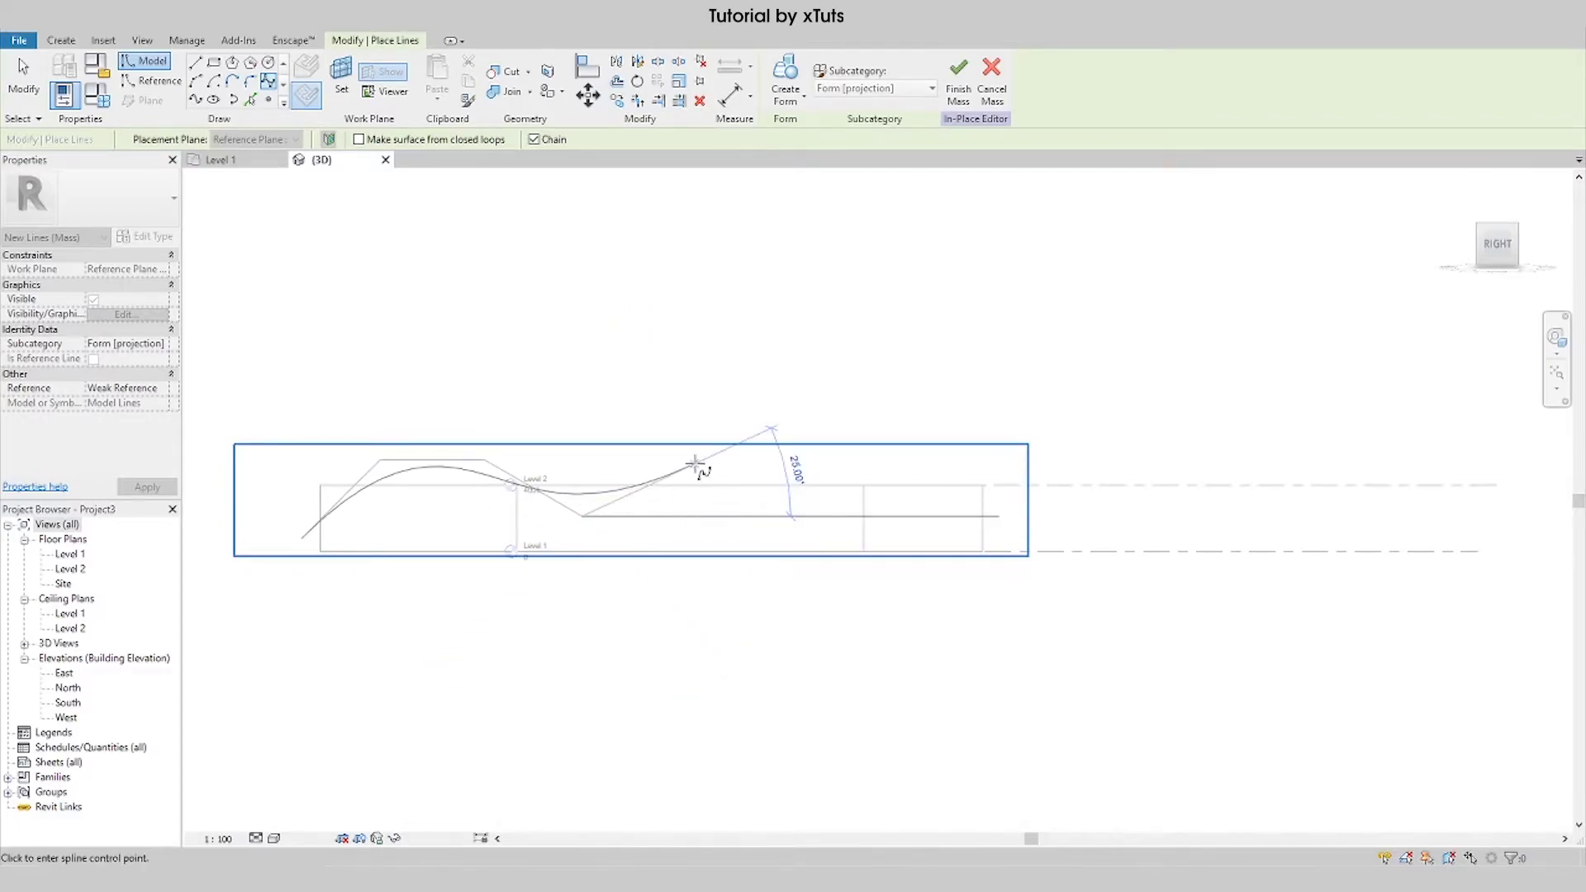
pyautogui.click(698, 450)
pyautogui.click(822, 520)
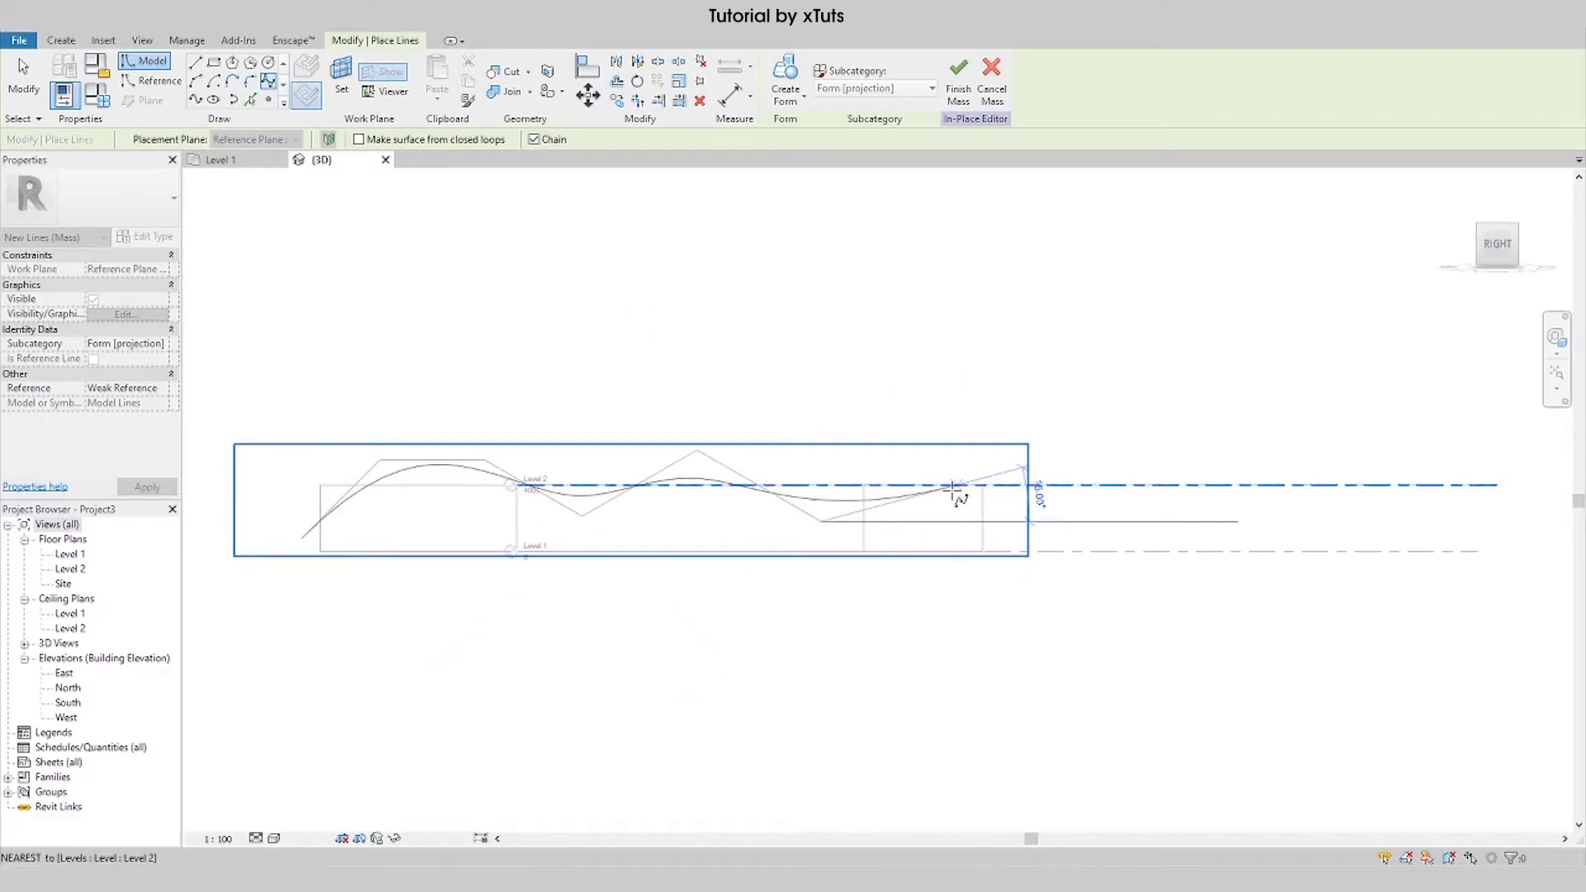
pyautogui.click(942, 520)
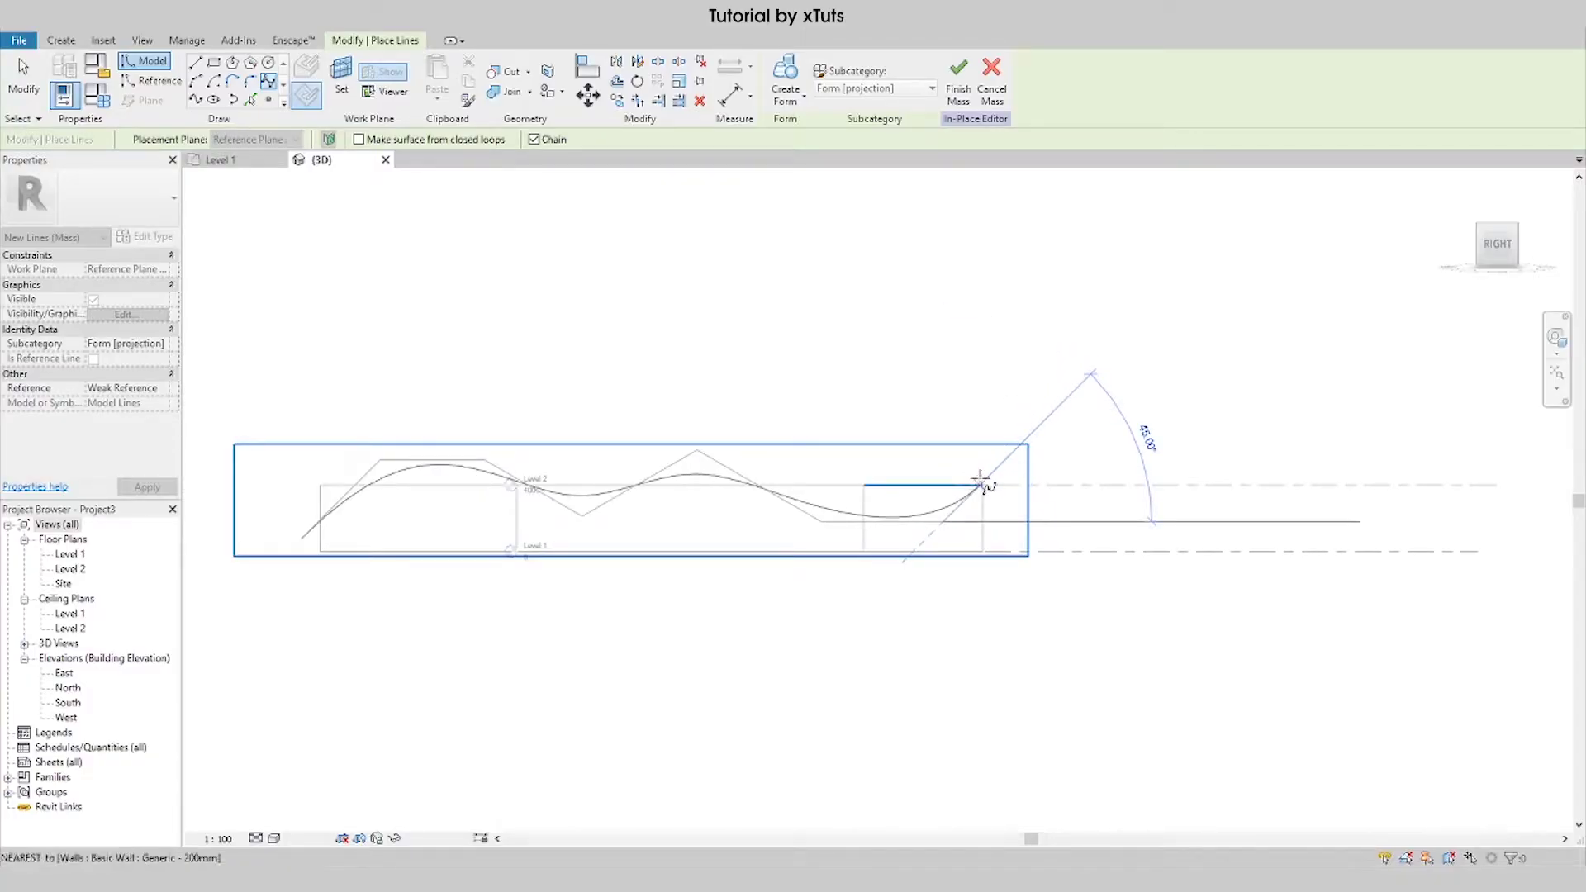
pyautogui.click(961, 460)
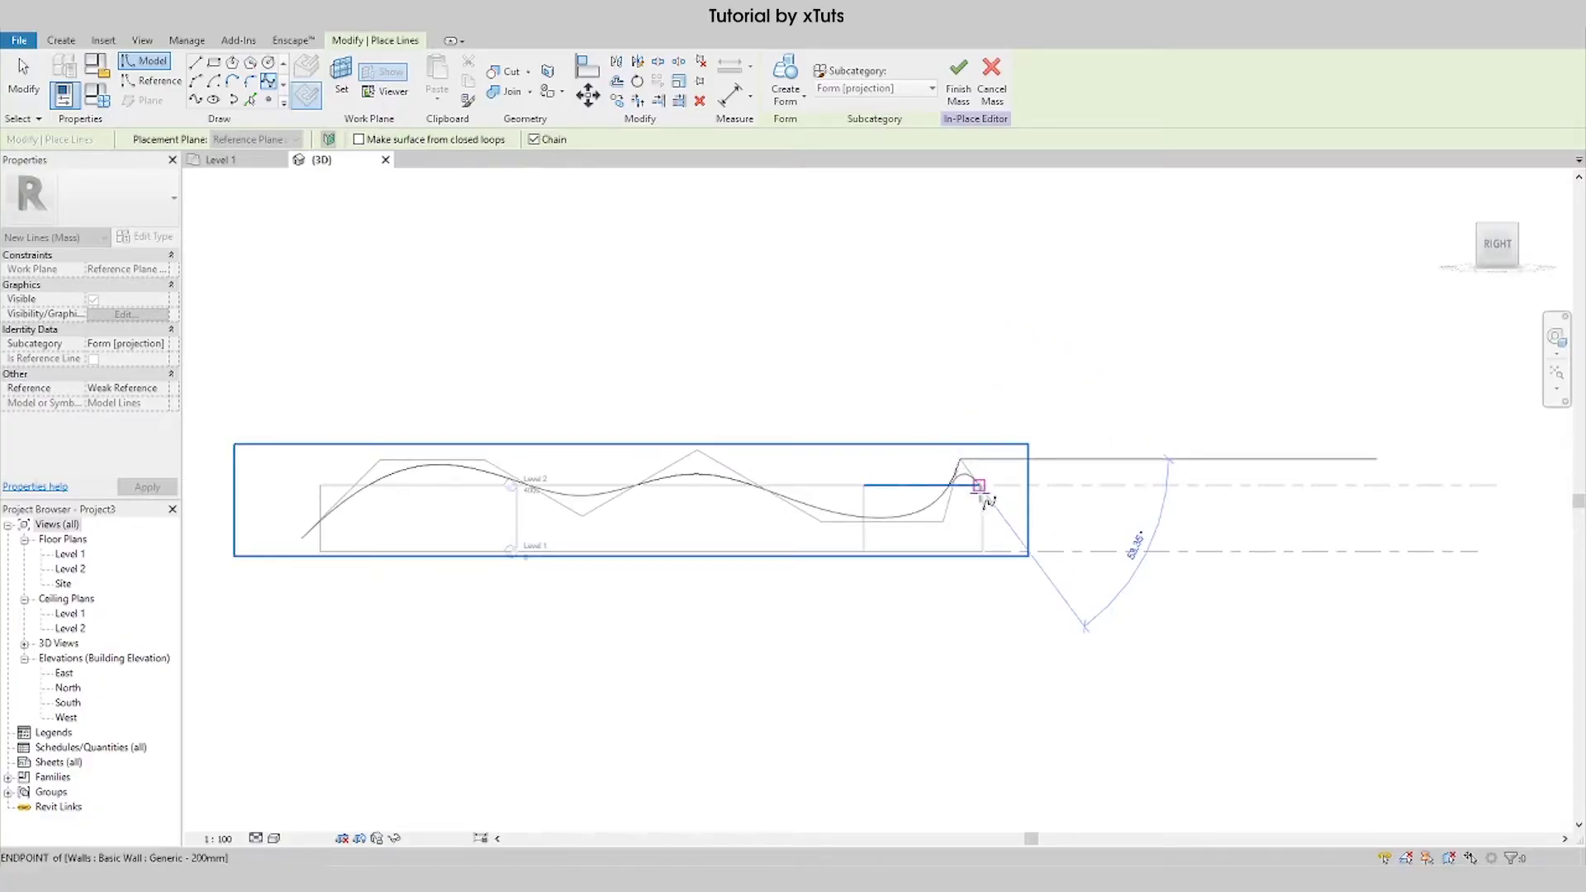
pyautogui.click(978, 486)
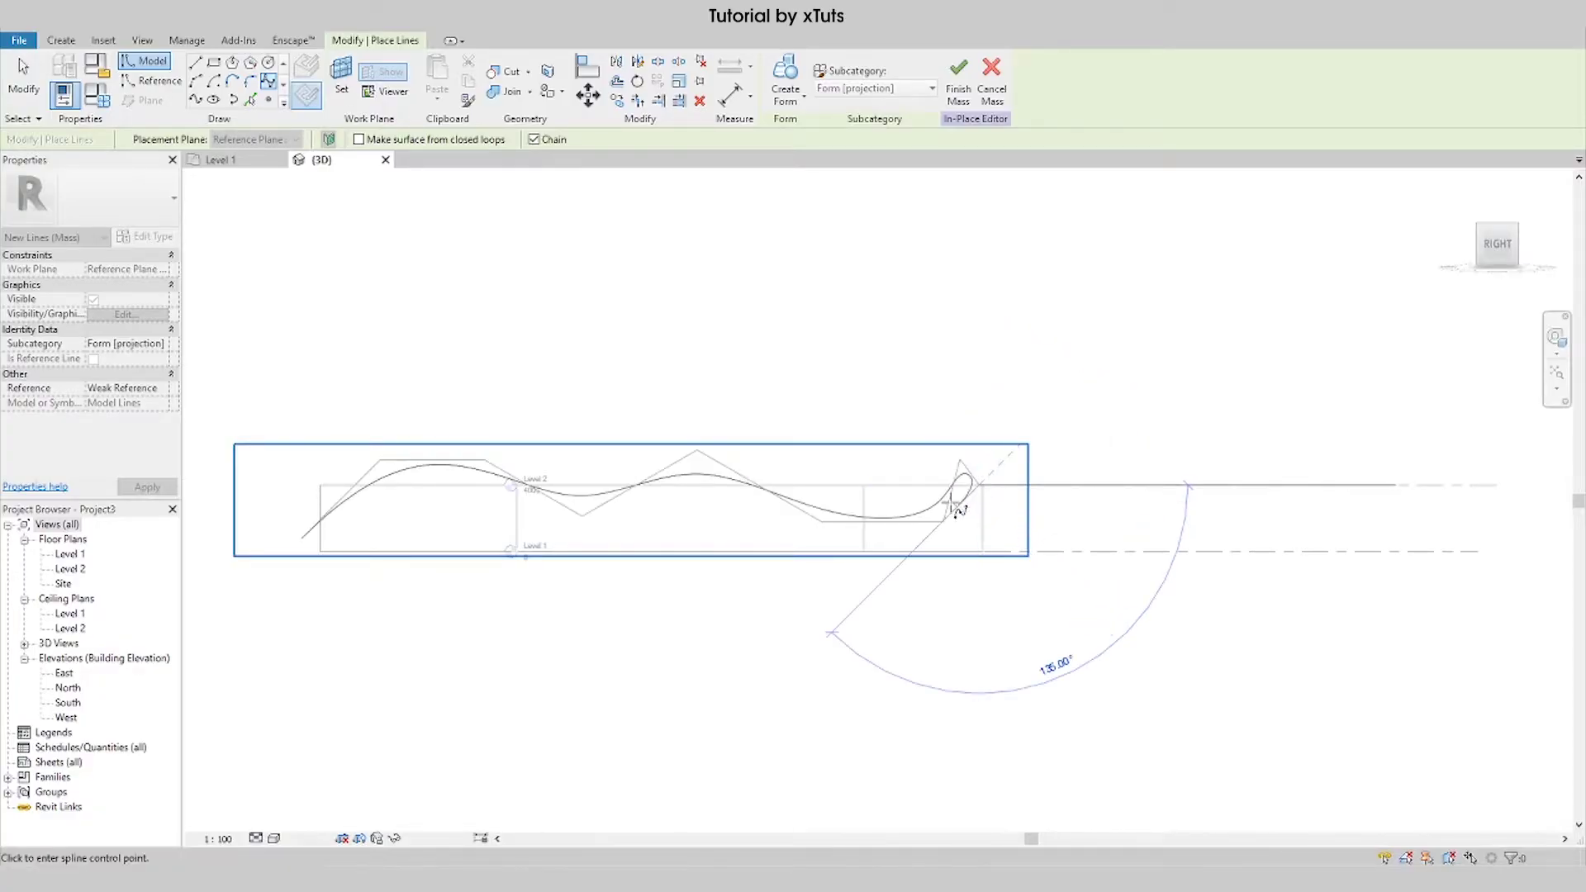
pyautogui.press('Escape')
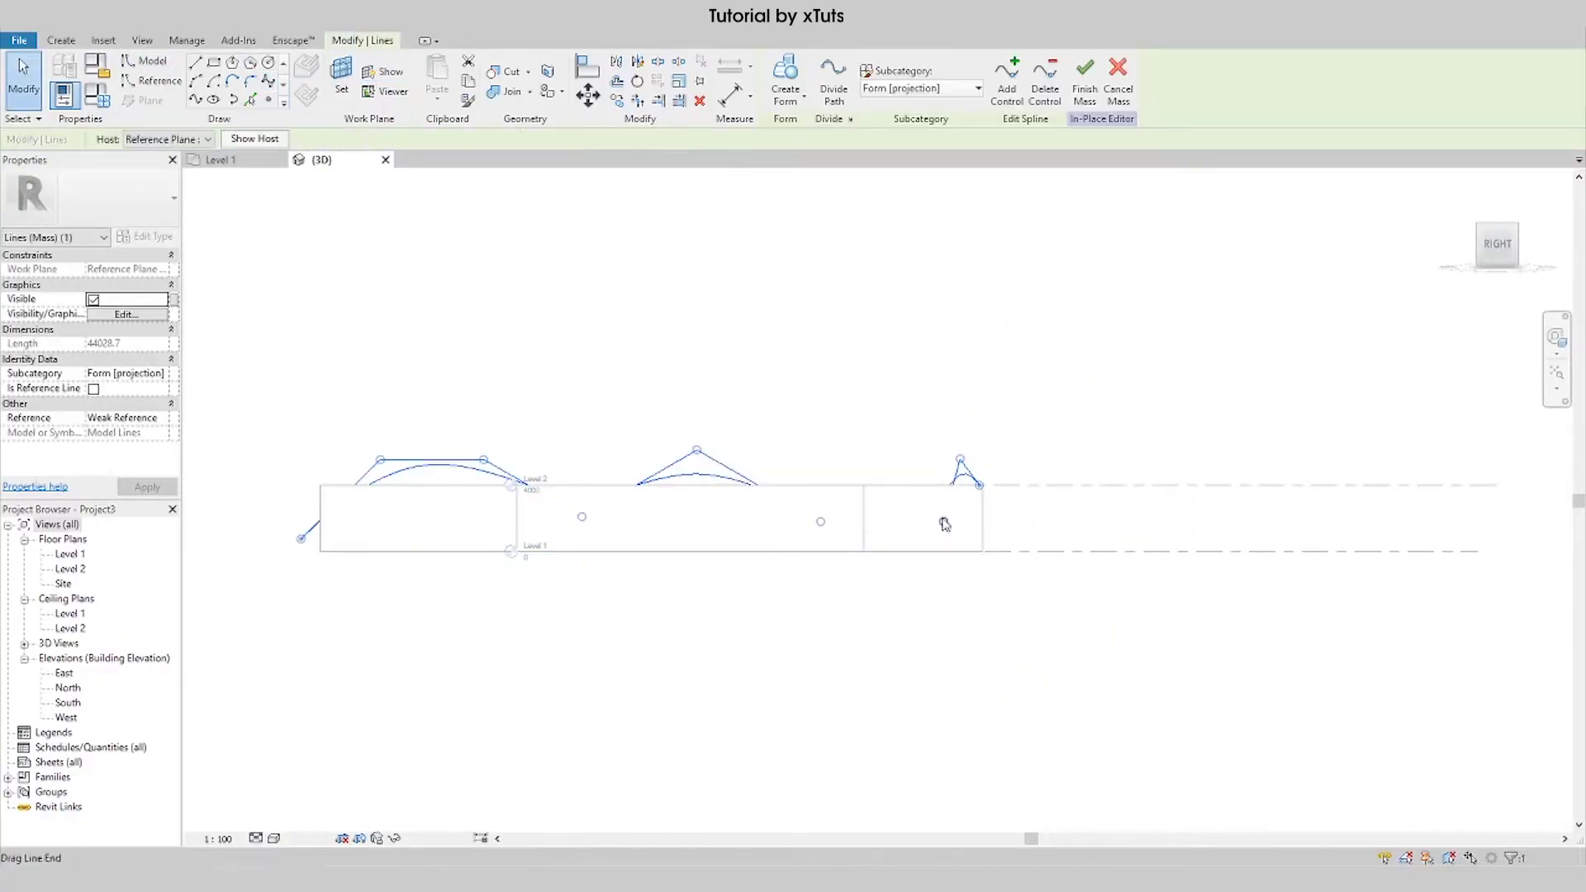
# Step: Draw a second, peaked spline over the middle section ending at the right section
pyautogui.press('Return')
pyautogui.click(820, 522)
pyautogui.press('Escape')
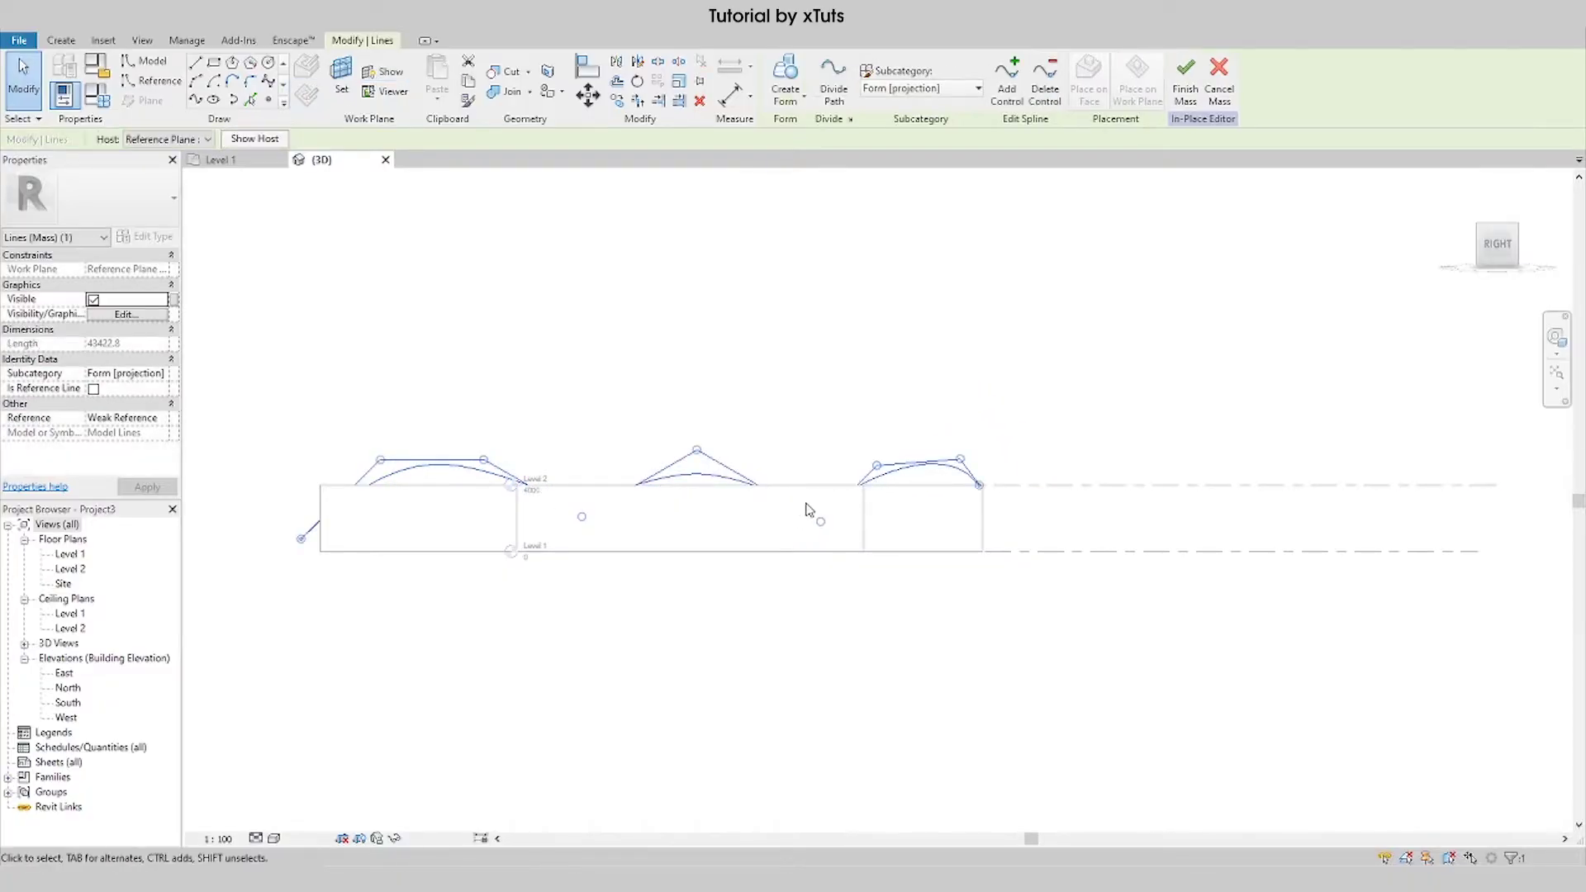
pyautogui.press('Return')
pyautogui.click(583, 517)
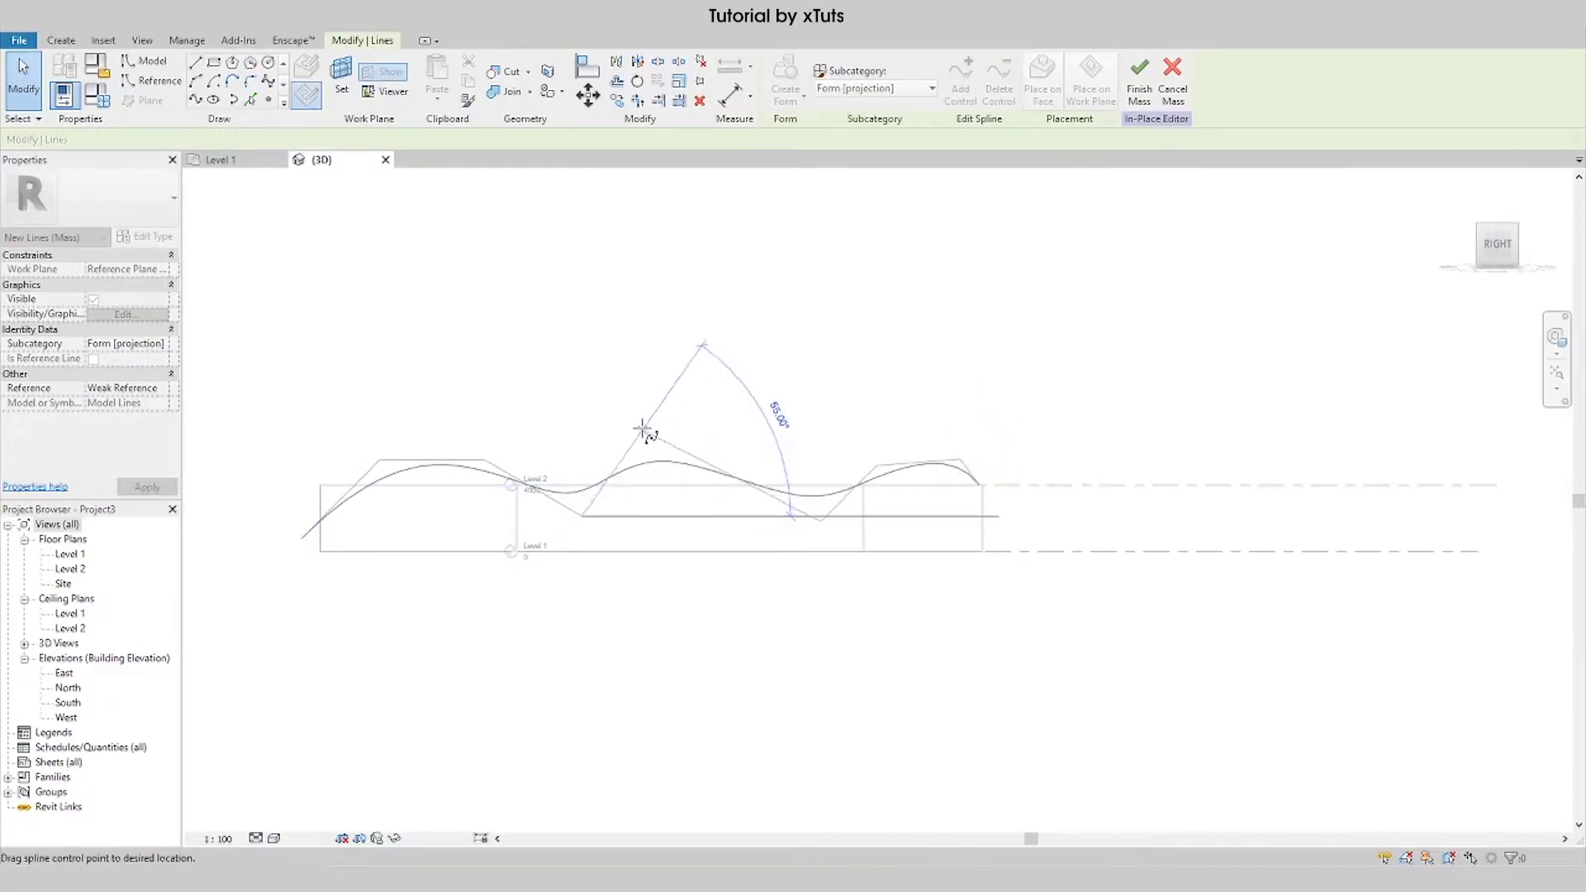
pyautogui.click(637, 399)
pyautogui.click(821, 521)
pyautogui.press('Escape')
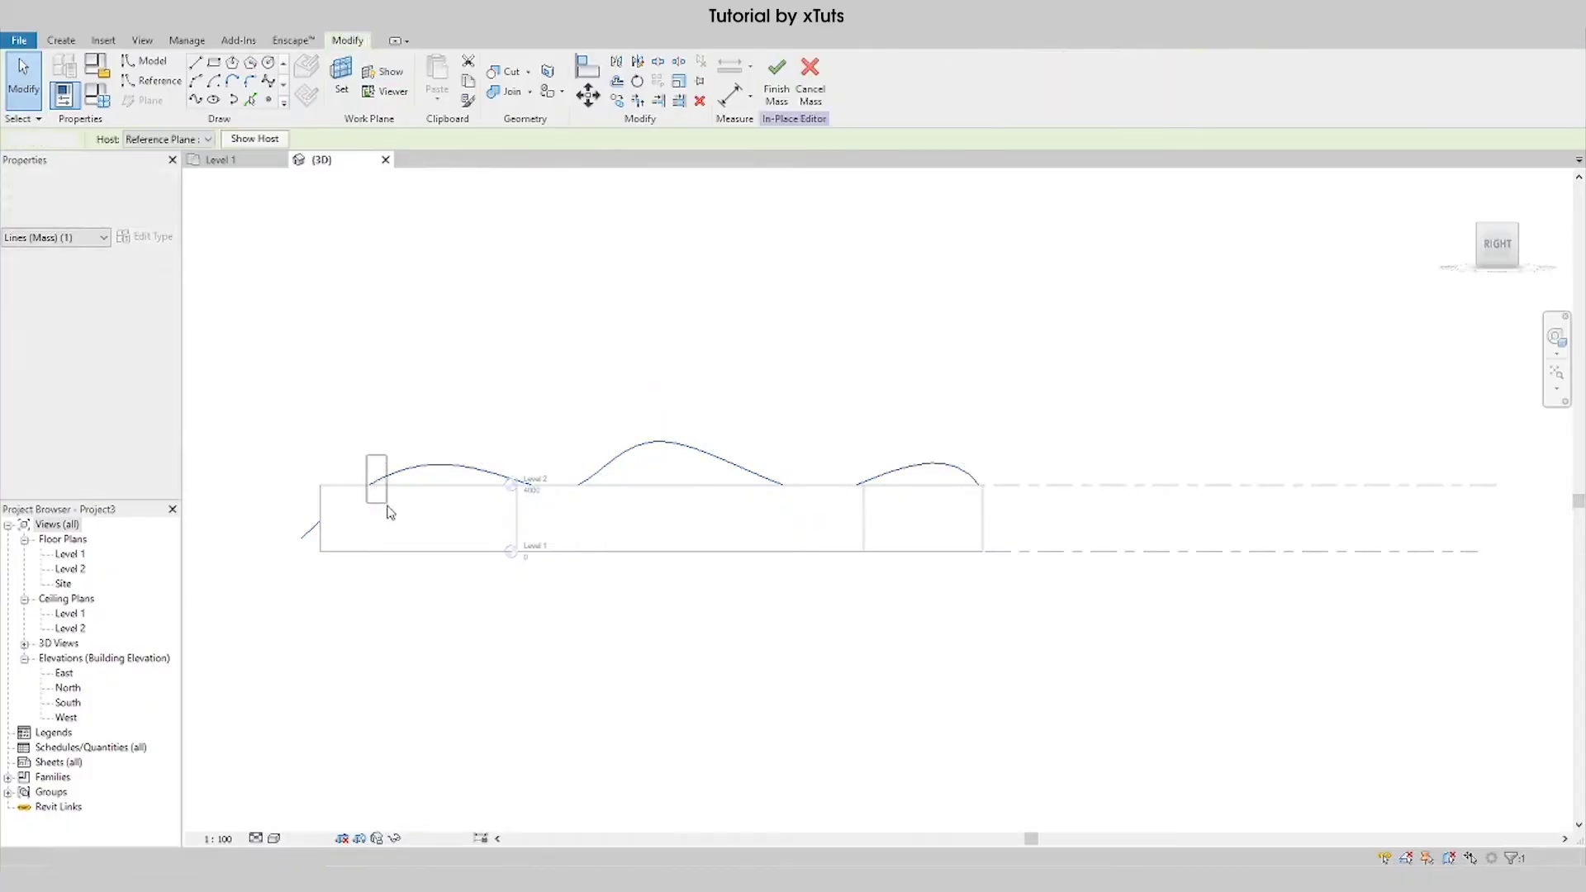
# Step: Drag the spline ends and a control point onto the mass edges so the roof curve runs continuously
pyautogui.click(385, 470)
pyautogui.moveTo(385, 471); pyautogui.dragTo(399, 512)
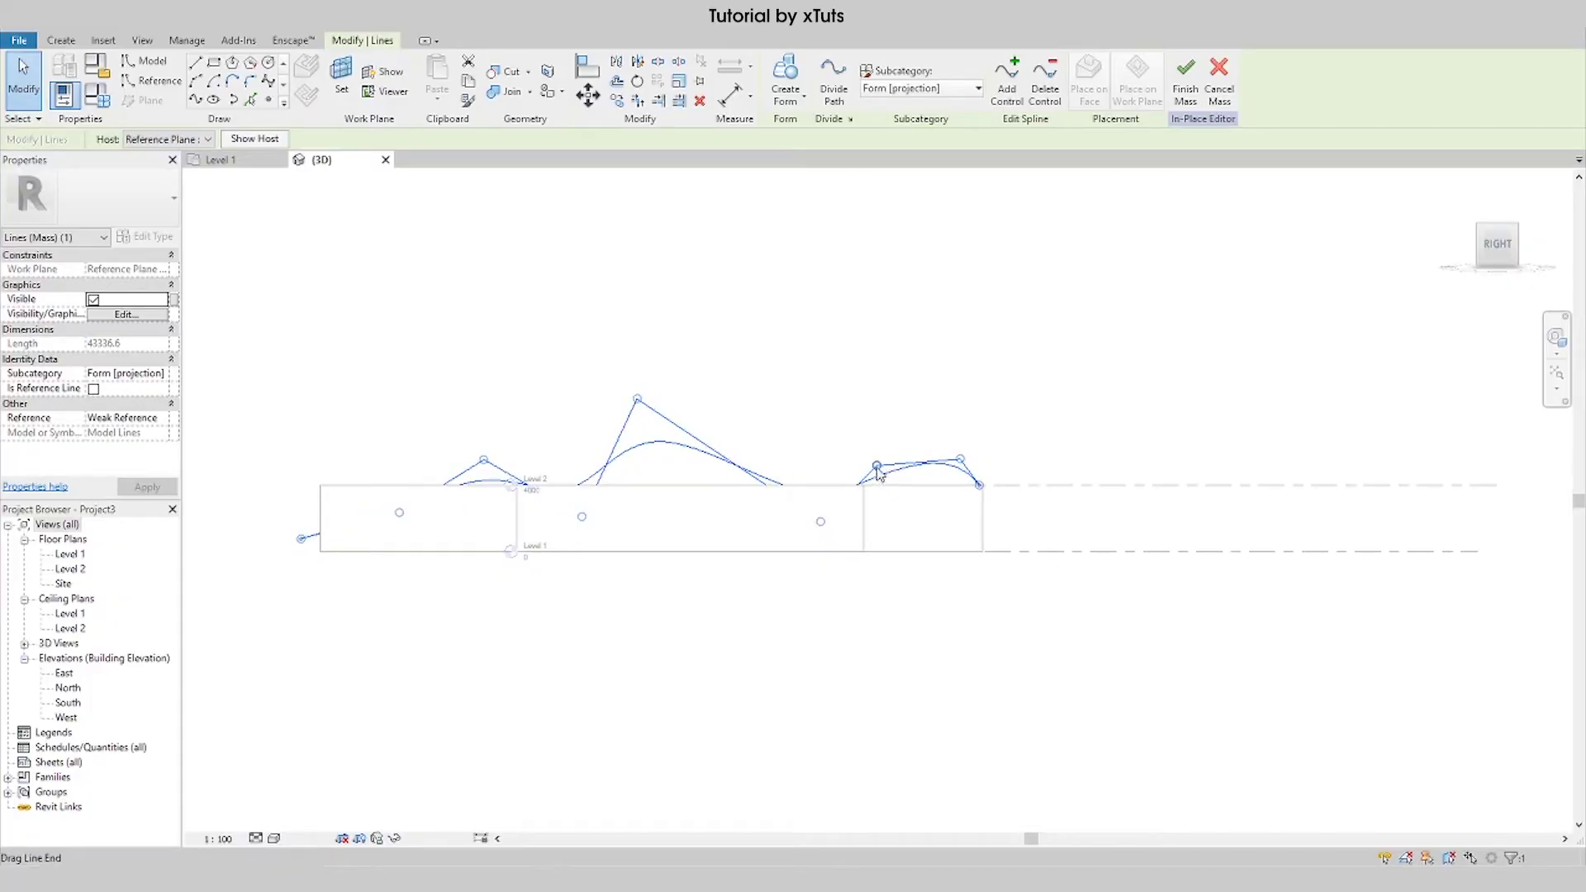
pyautogui.moveTo(879, 474); pyautogui.dragTo(857, 484)
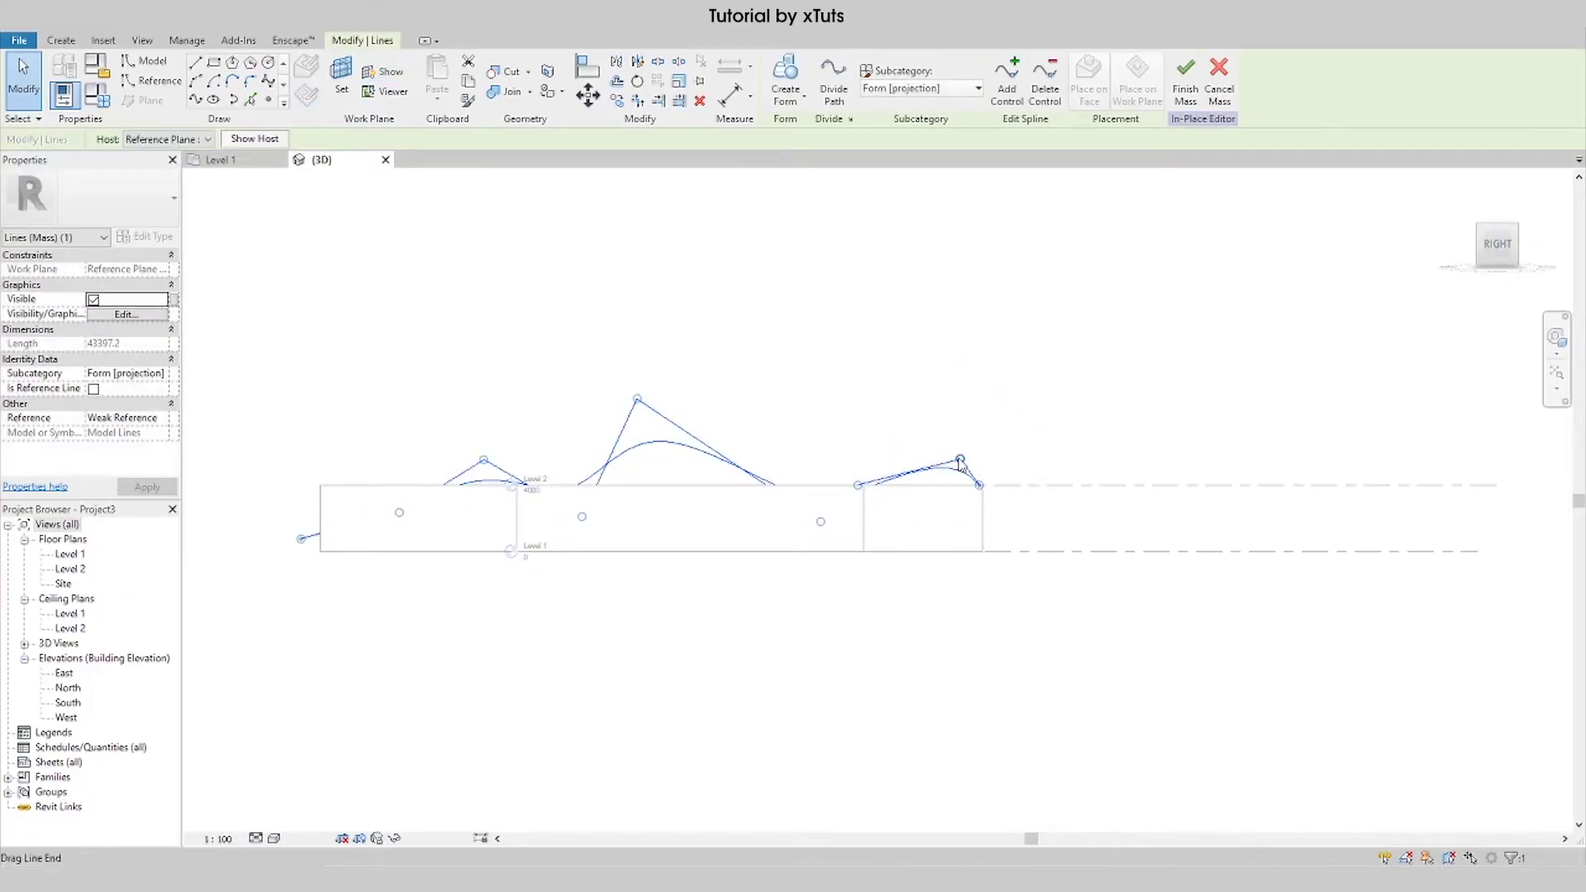
pyautogui.moveTo(960, 465)
pyautogui.mouseDown()
pyautogui.moveTo(948, 442)
pyautogui.moveTo(909, 500)
pyautogui.mouseUp()
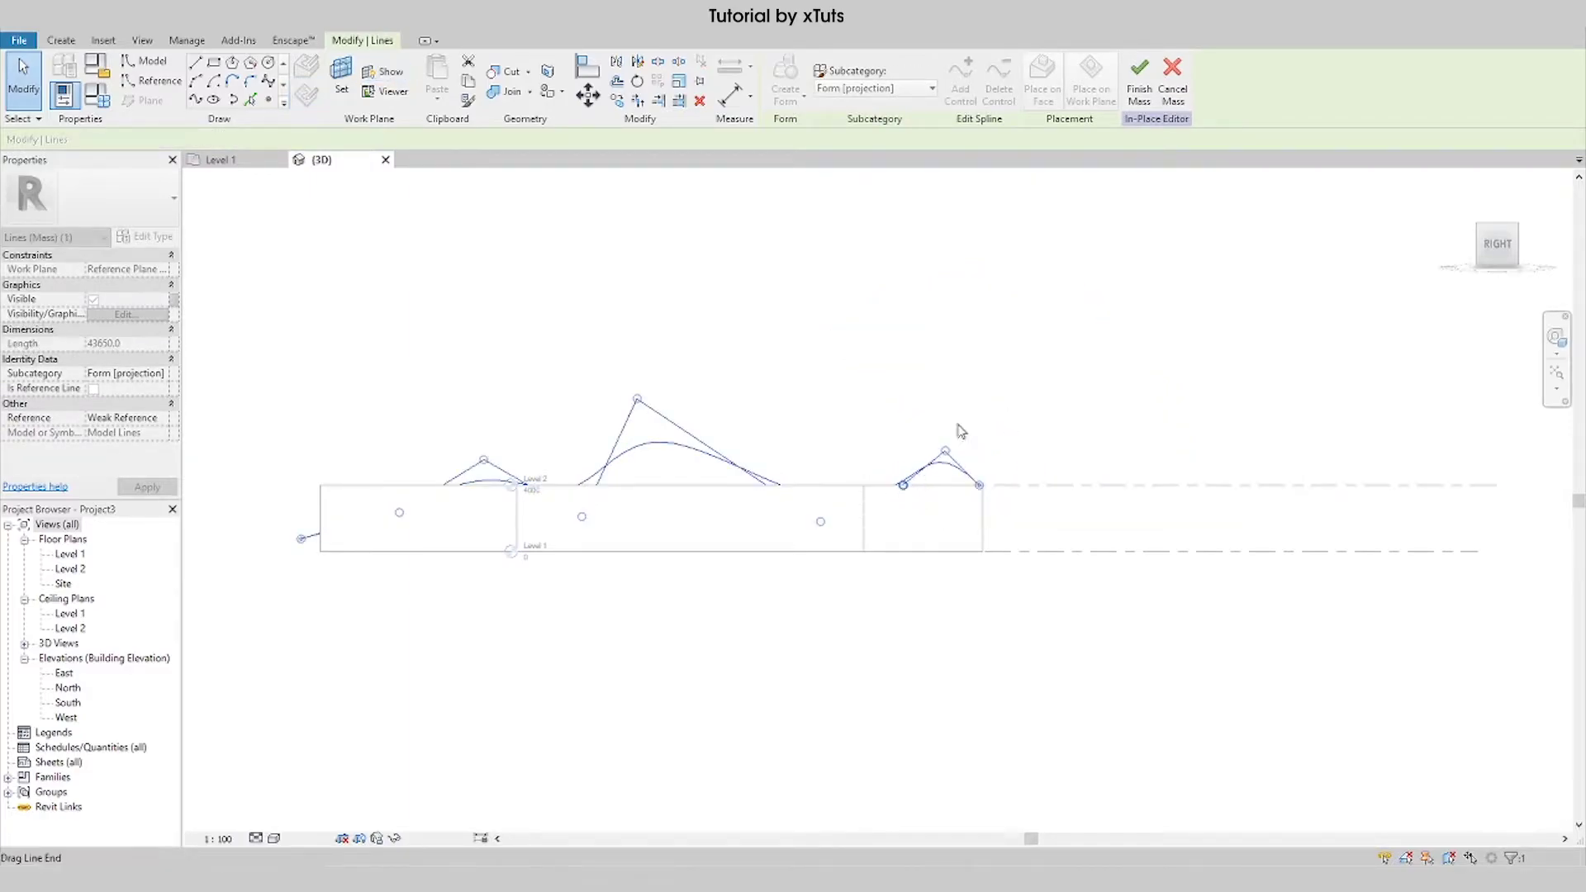
pyautogui.click(988, 399)
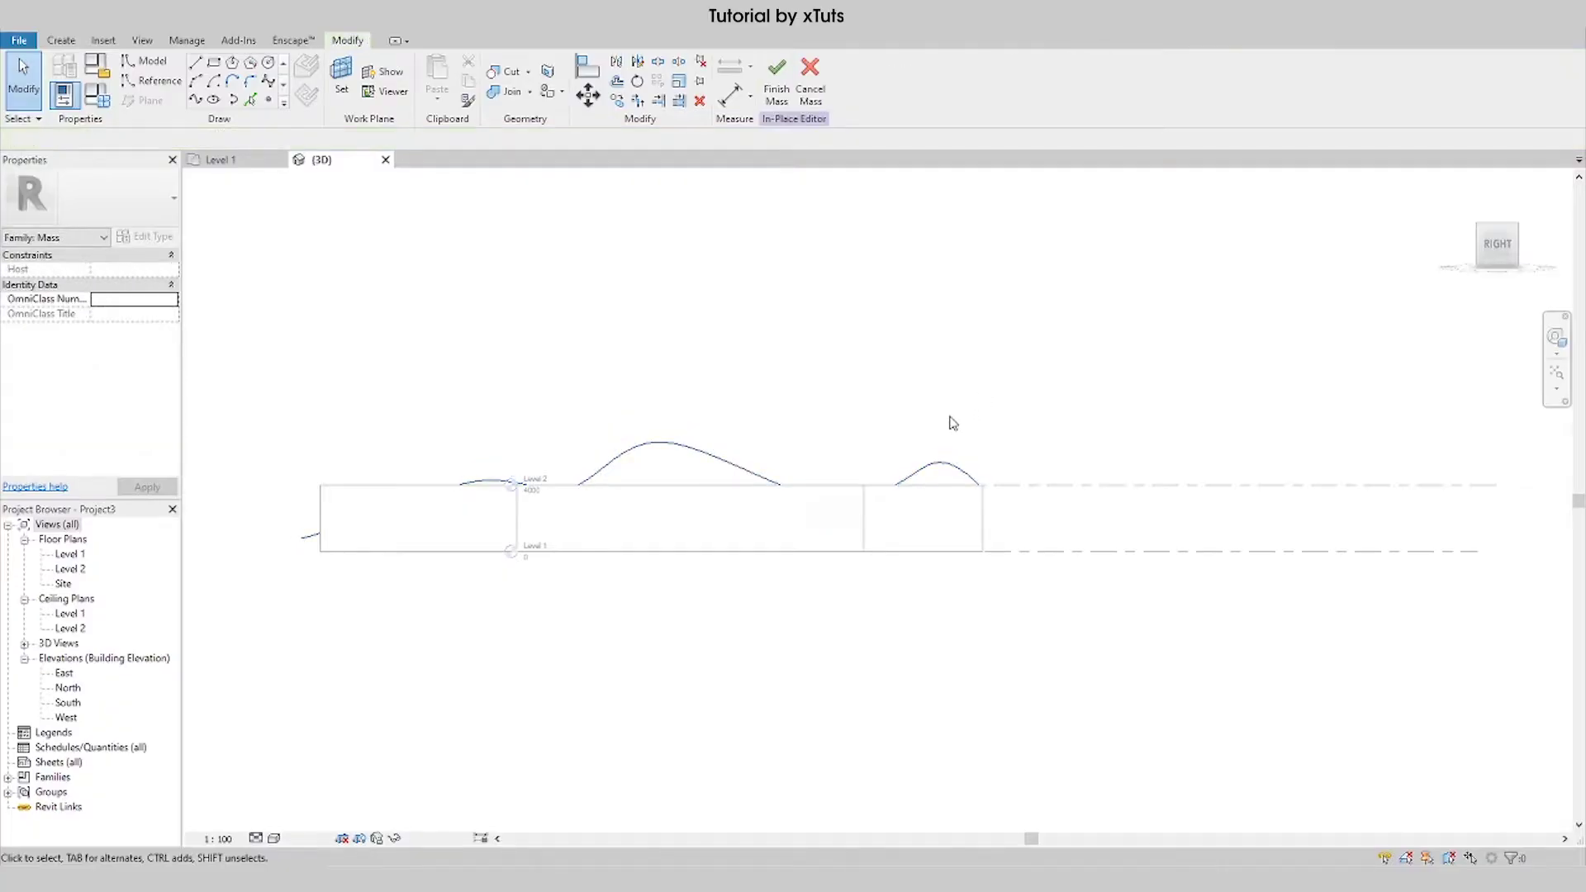
pyautogui.click(708, 459)
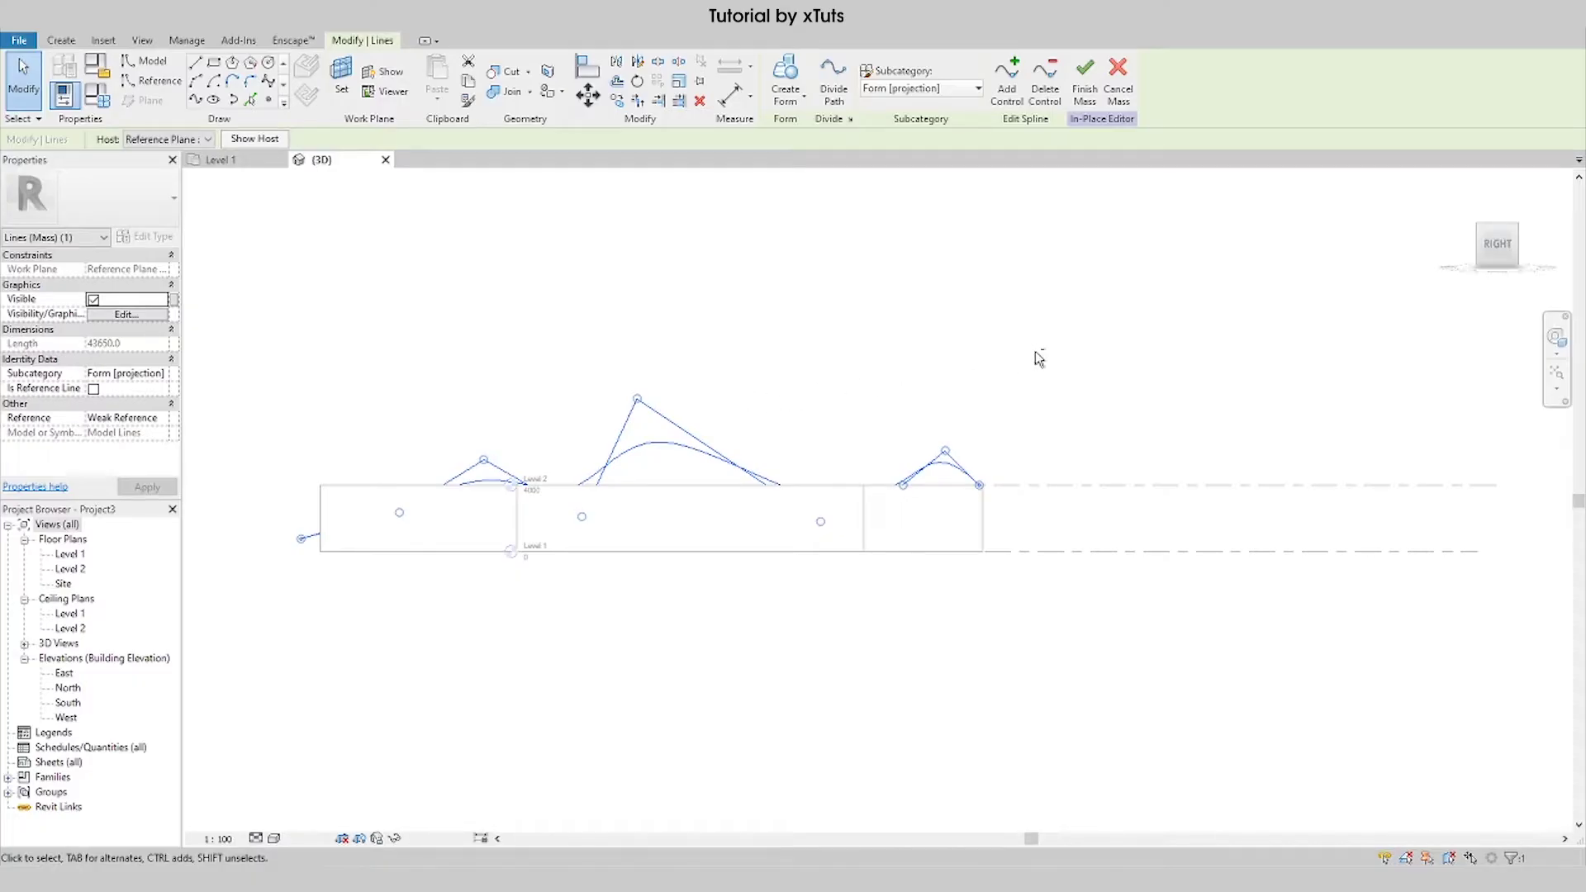
pyautogui.moveTo(1037, 362)
pyautogui.keyDown('shift'); pyautogui.mouseDown(button='middle')
pyautogui.moveTo(812, 551)
pyautogui.moveTo(741, 588)
pyautogui.moveTo(538, 599)
pyautogui.moveTo(446, 595)
pyautogui.moveTo(447, 578)
pyautogui.mouseUp(button='middle'); pyautogui.keyUp('shift')
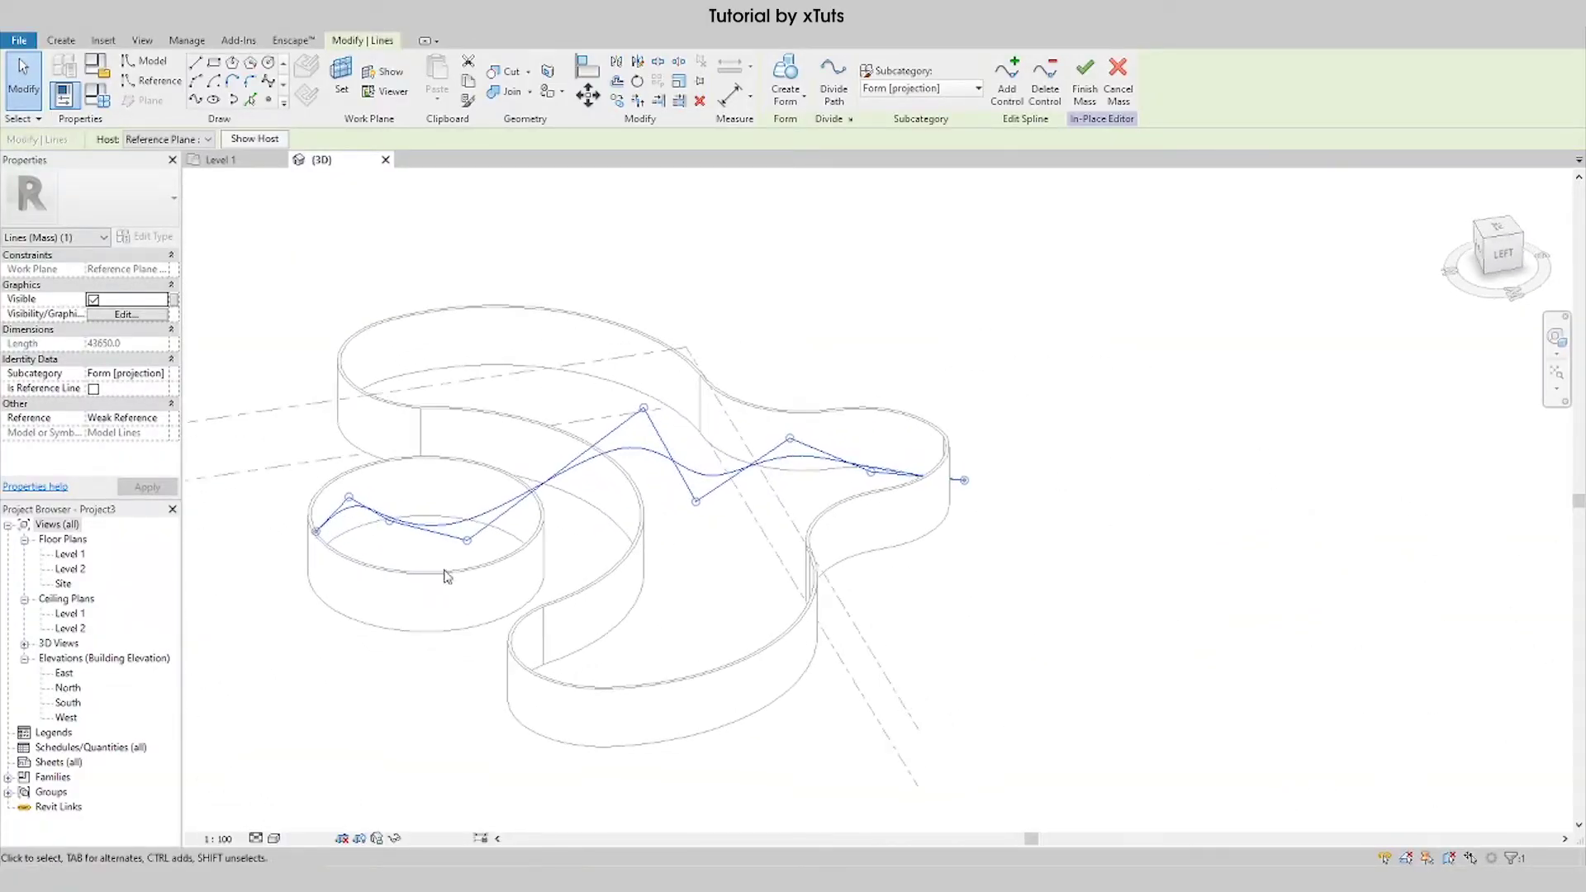
# Step: Create a surface form from the wavy curve and pull its first edge outward past the mass
pyautogui.click(785, 76)
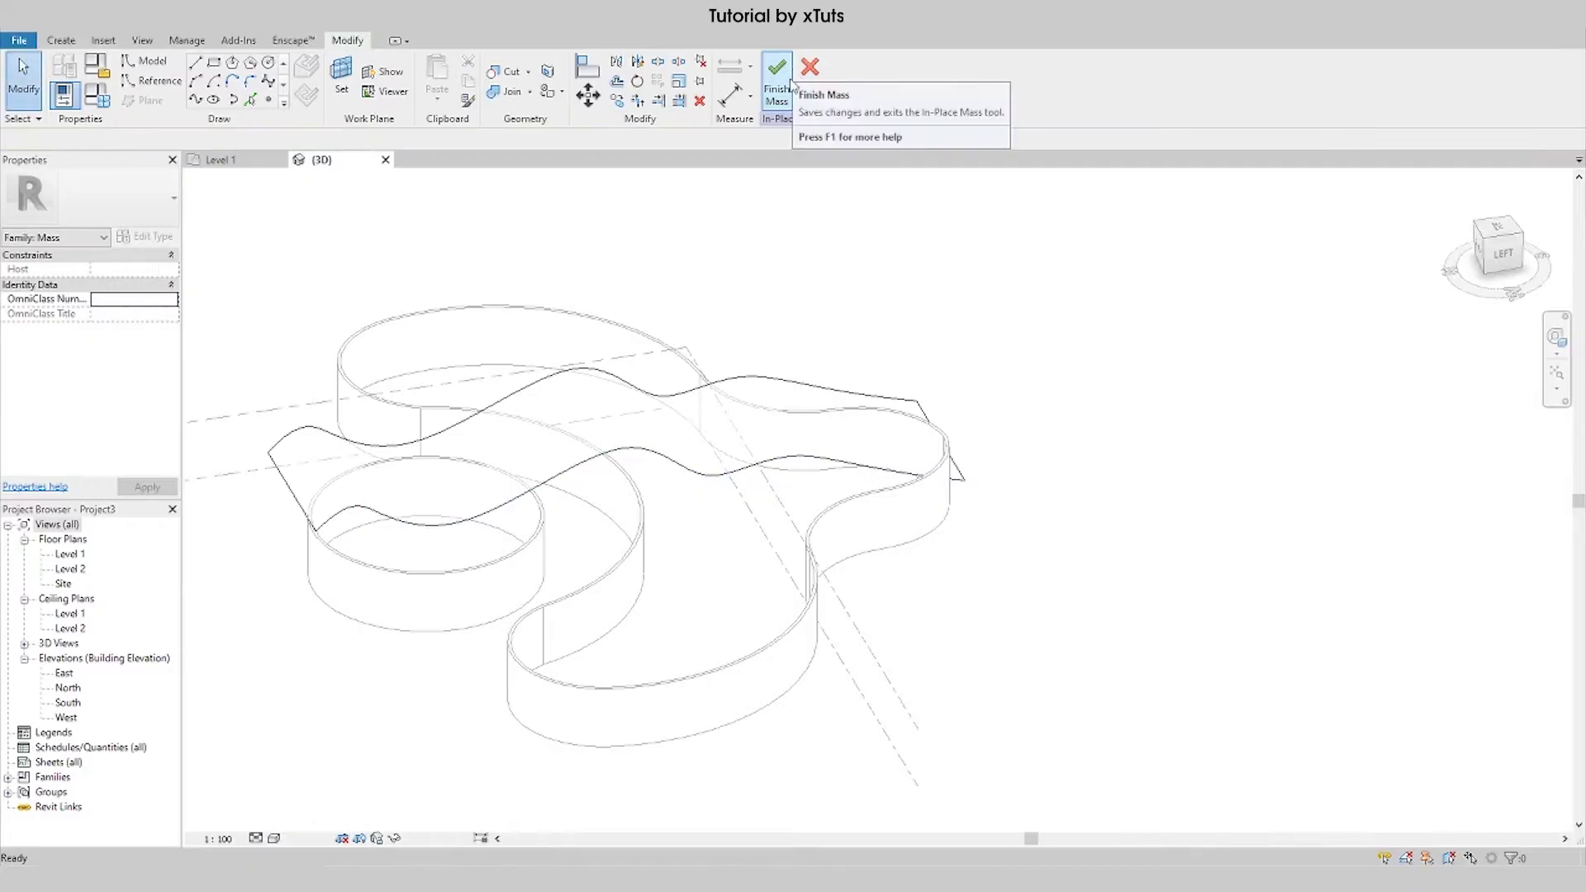
pyautogui.click(632, 371)
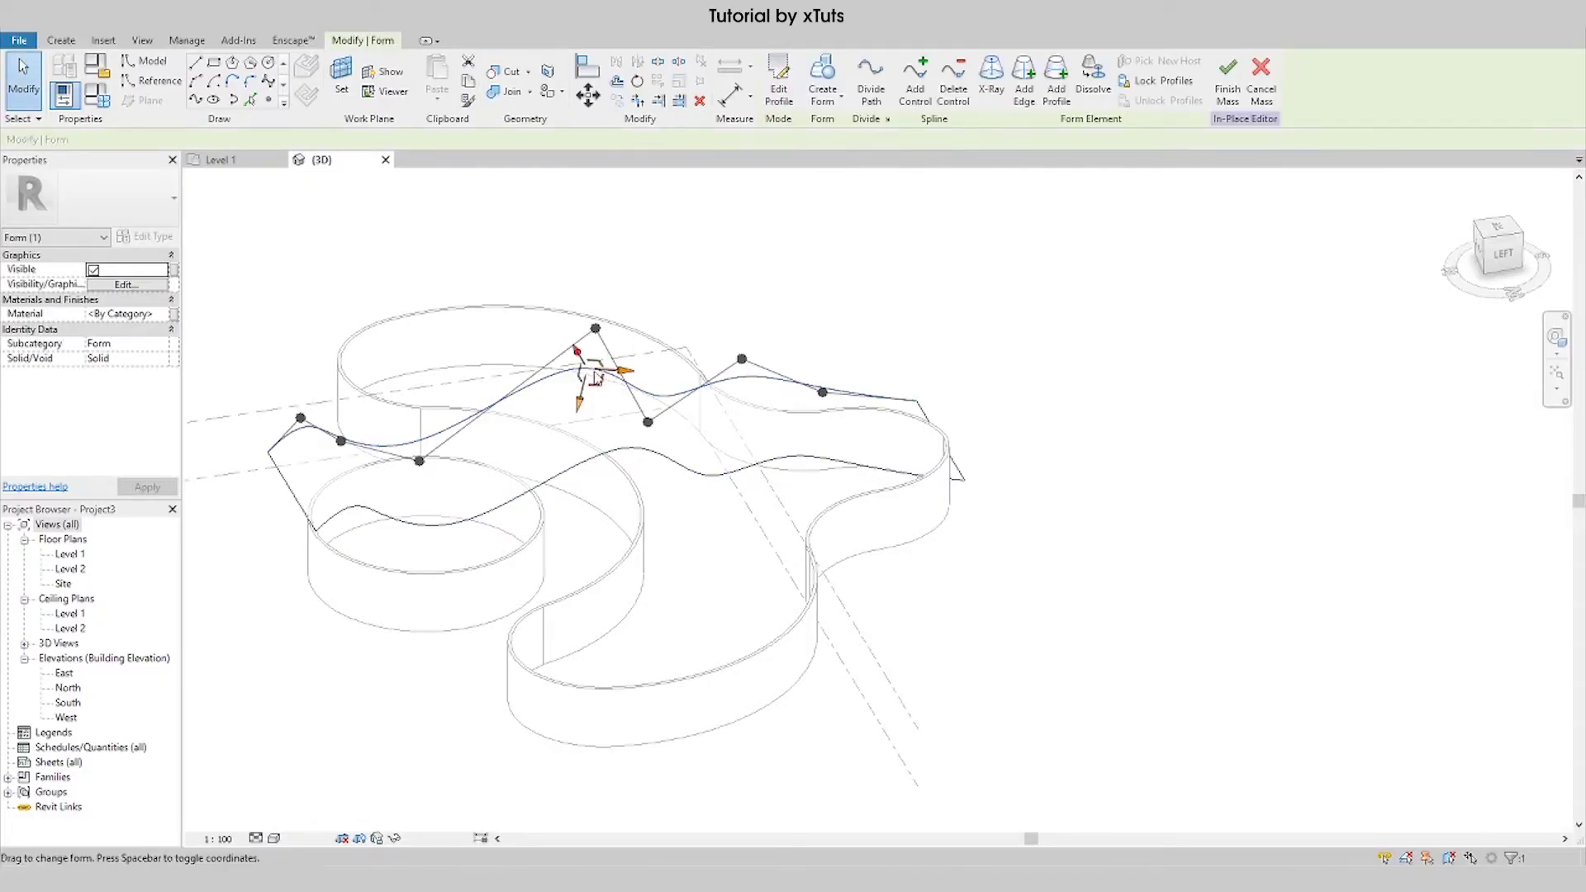
pyautogui.moveTo(899, 371)
pyautogui.keyDown('shift'); pyautogui.mouseDown(button='middle')
pyautogui.moveTo(761, 460)
pyautogui.moveTo(552, 474)
pyautogui.mouseUp(button='middle'); pyautogui.keyUp('shift')
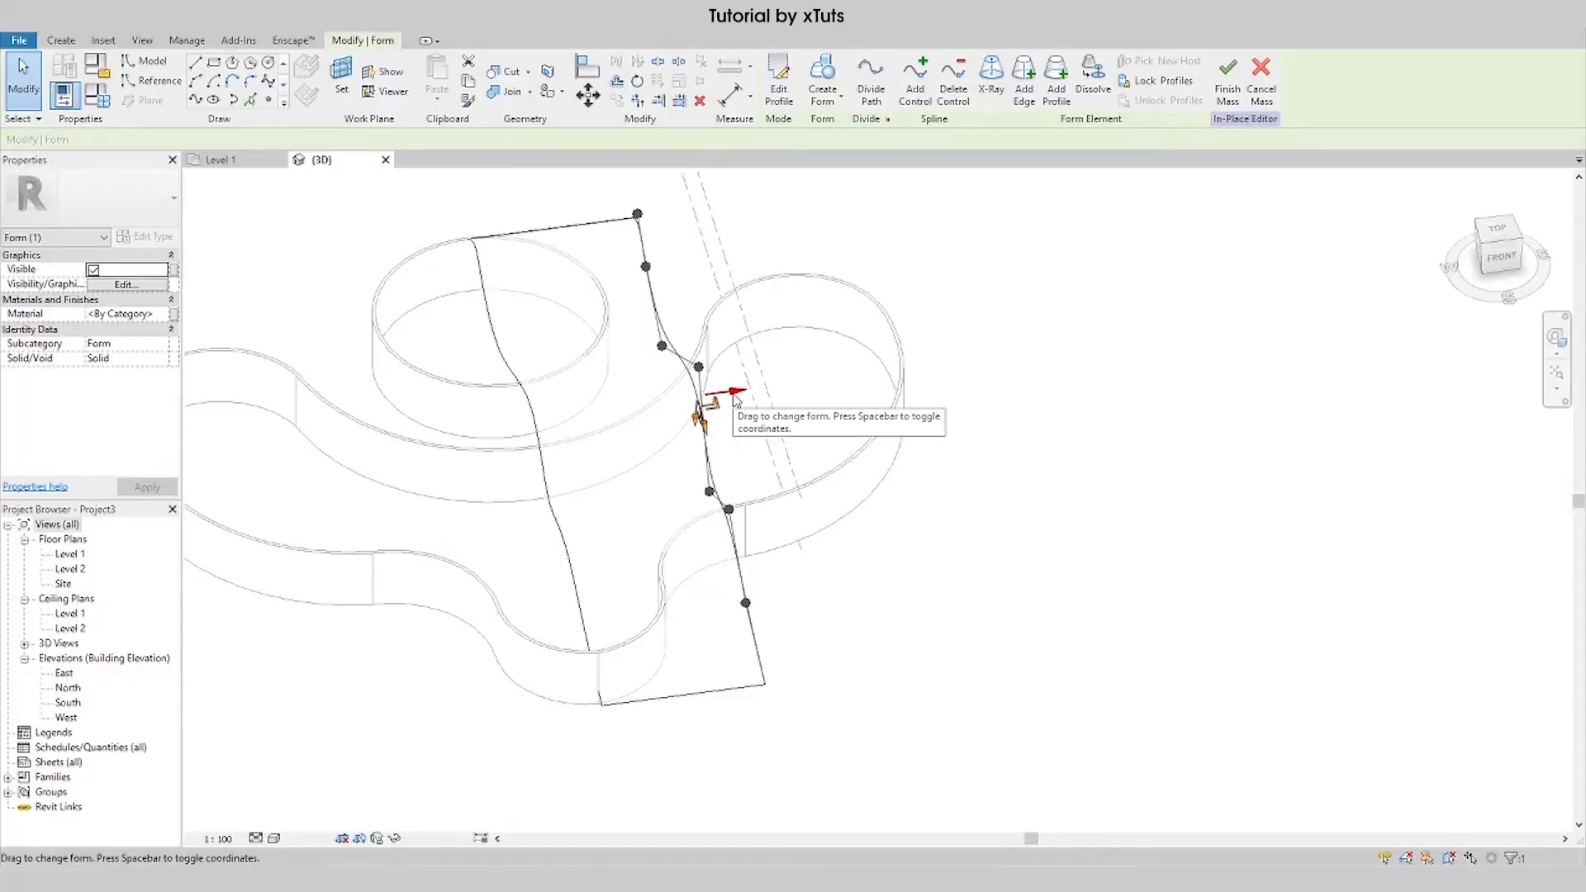
pyautogui.moveTo(736, 399); pyautogui.dragTo(1014, 363)
pyautogui.scroll(-2, 1171, 388)
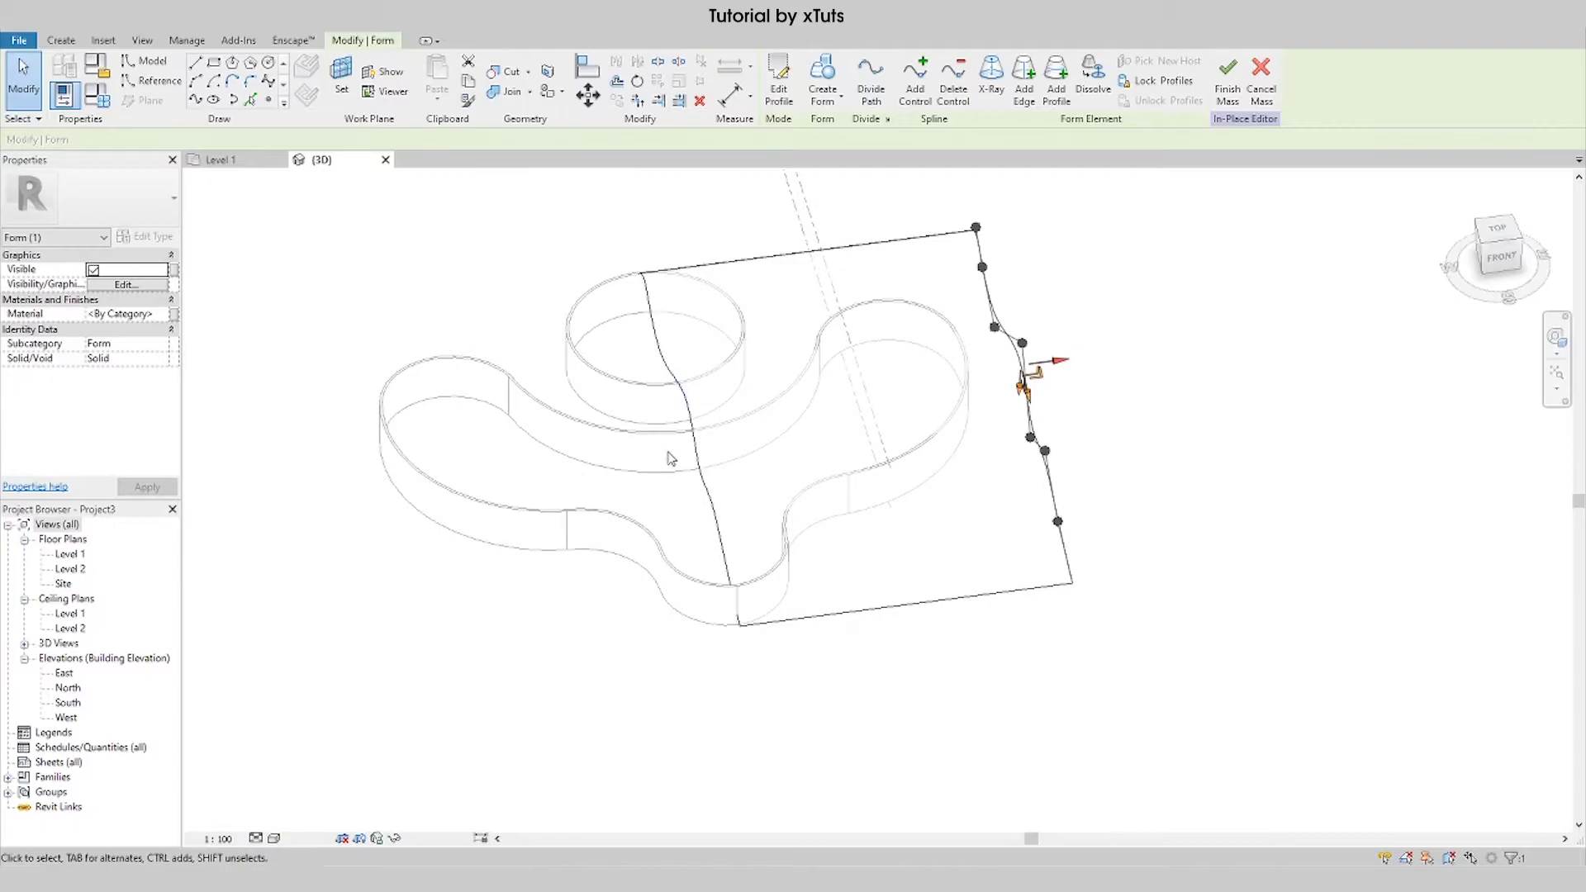
# Step: Stretch the surface's opposite edge past the mass's left side
pyautogui.click(689, 417)
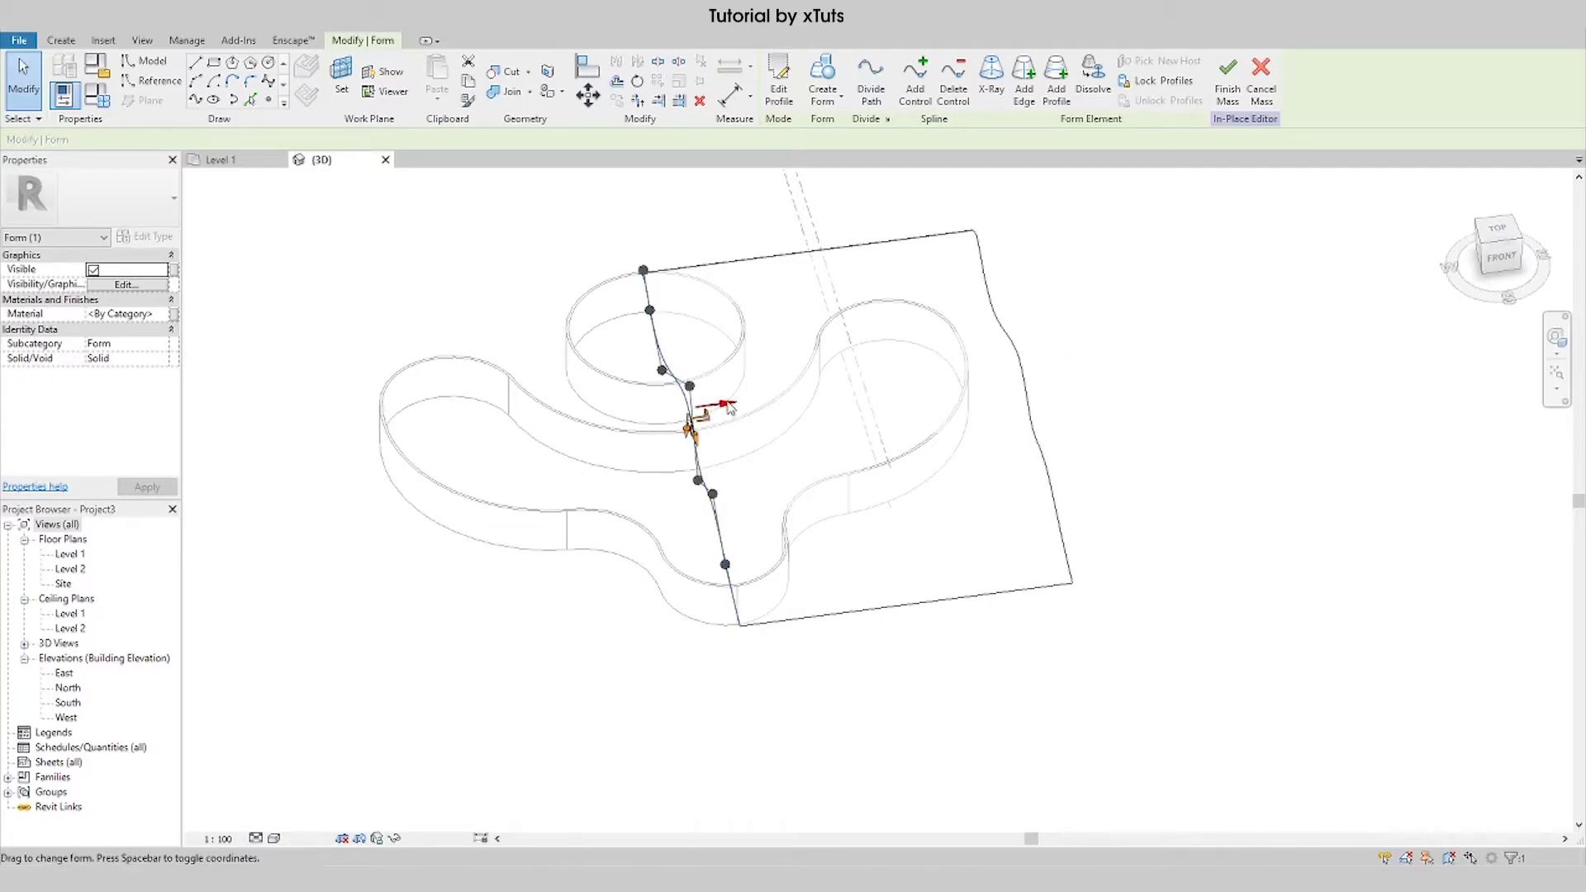
pyautogui.moveTo(731, 408); pyautogui.dragTo(385, 451)
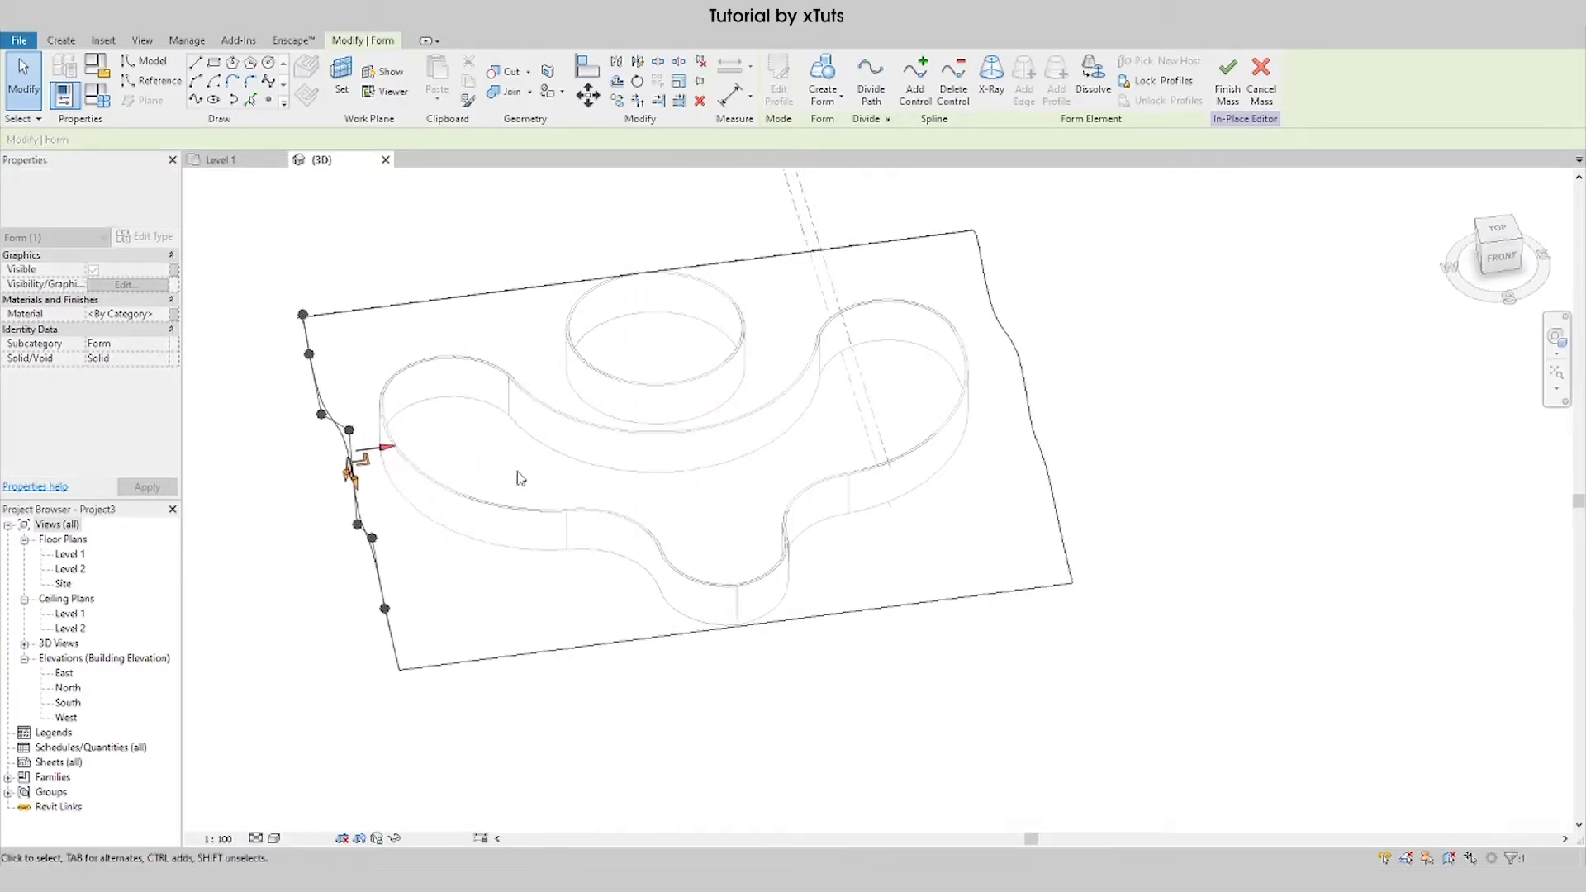
pyautogui.moveTo(718, 500)
pyautogui.keyDown('shift'); pyautogui.mouseDown(button='middle')
pyautogui.moveTo(857, 333)
pyautogui.moveTo(574, 533)
pyautogui.mouseUp(button='middle'); pyautogui.keyUp('shift')
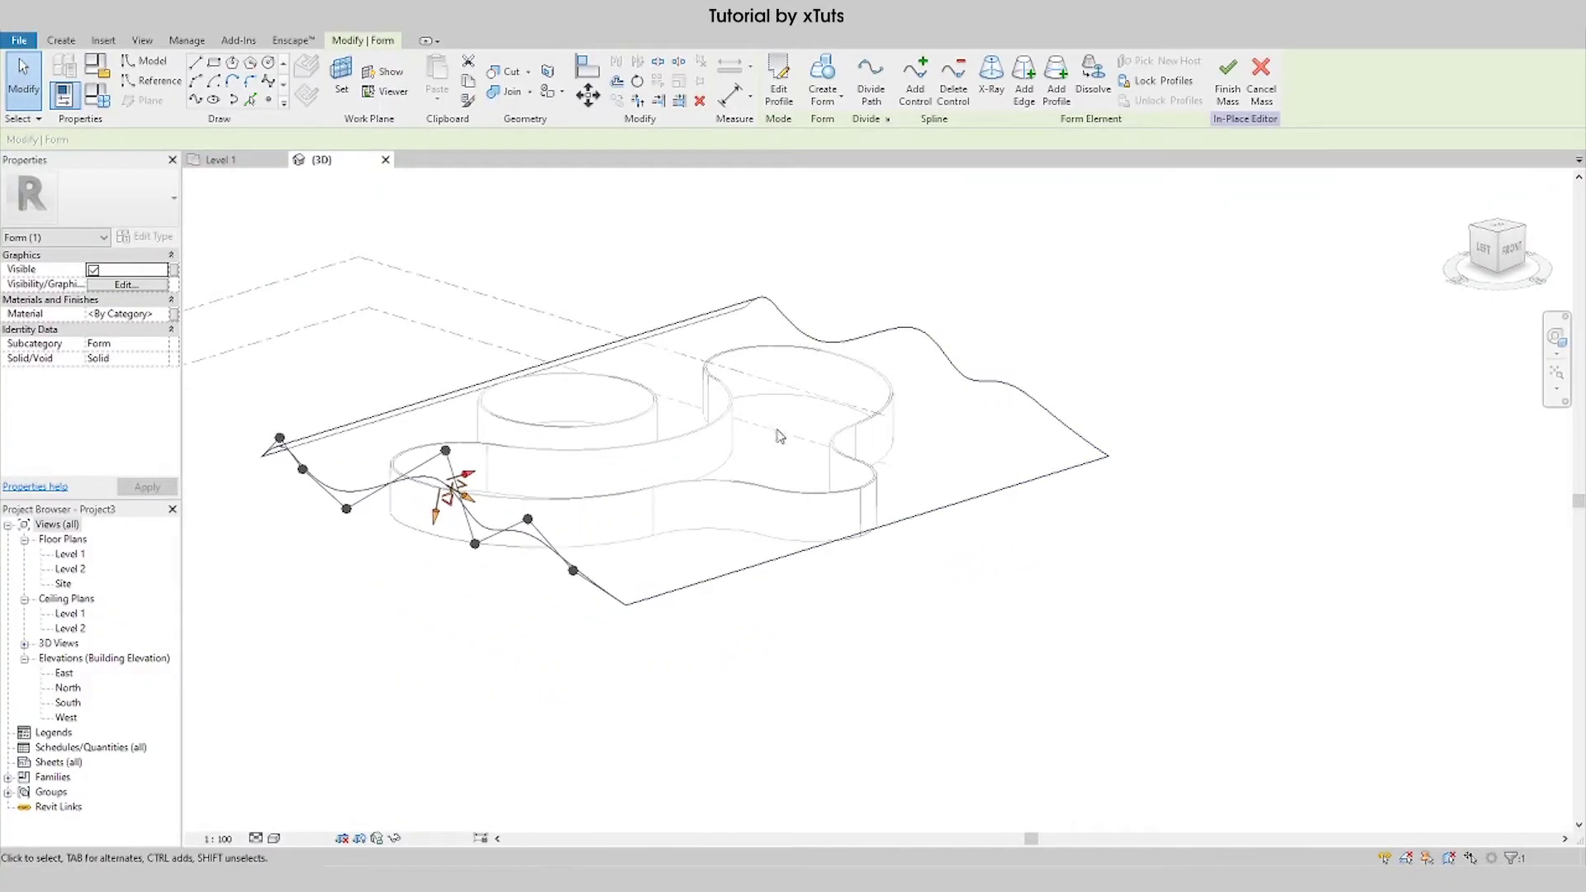
pyautogui.click(896, 614)
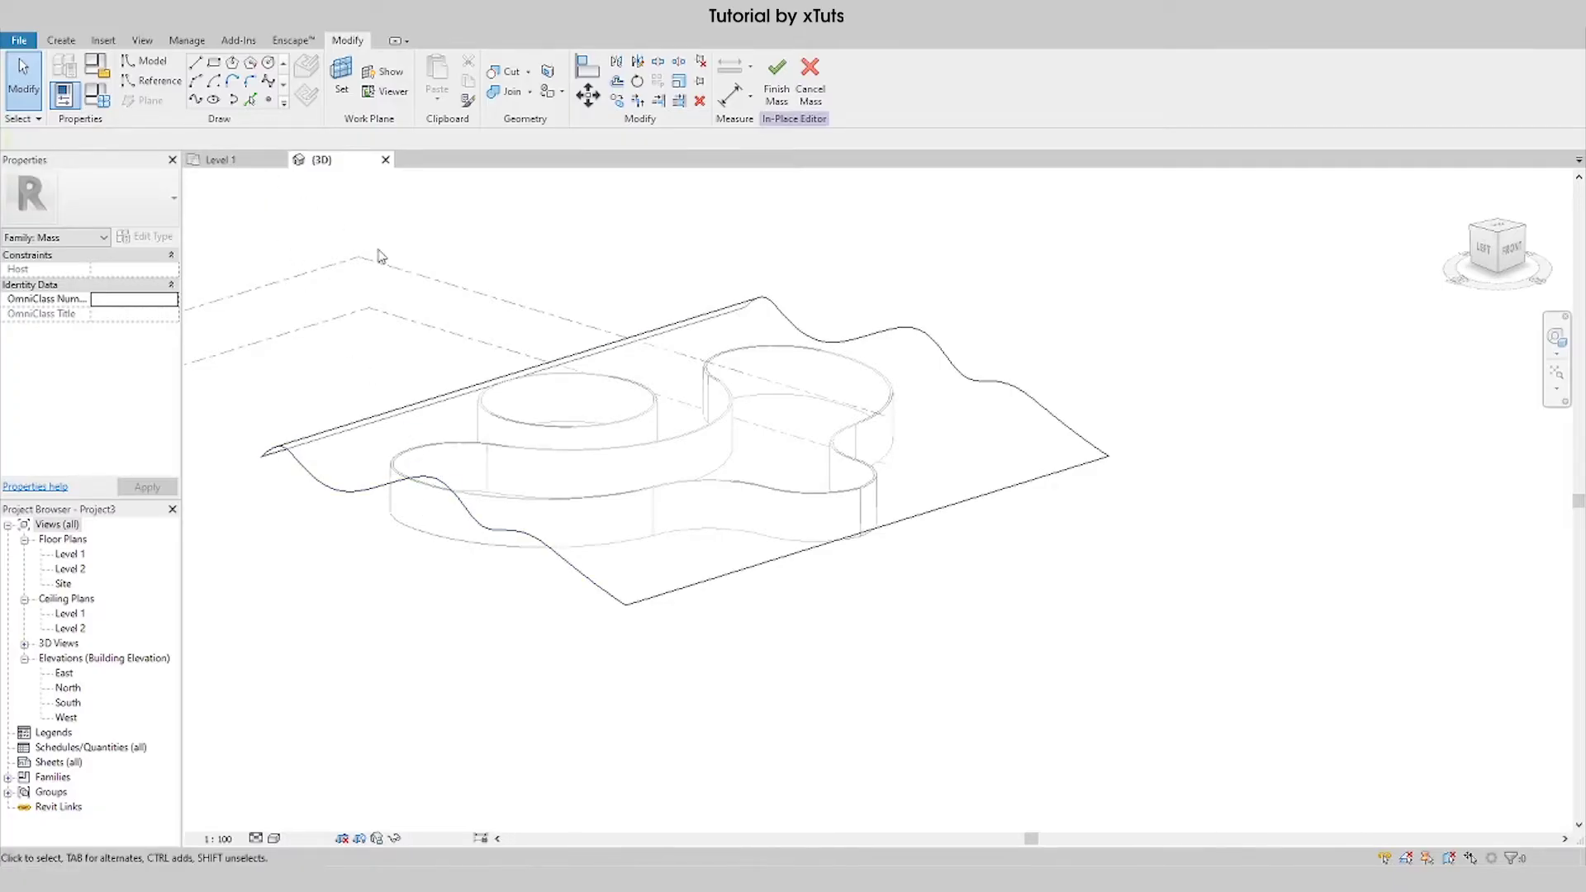
# Step: From the Top view, start a model line with Level 2 as the placement plane
pyautogui.click(1502, 232)
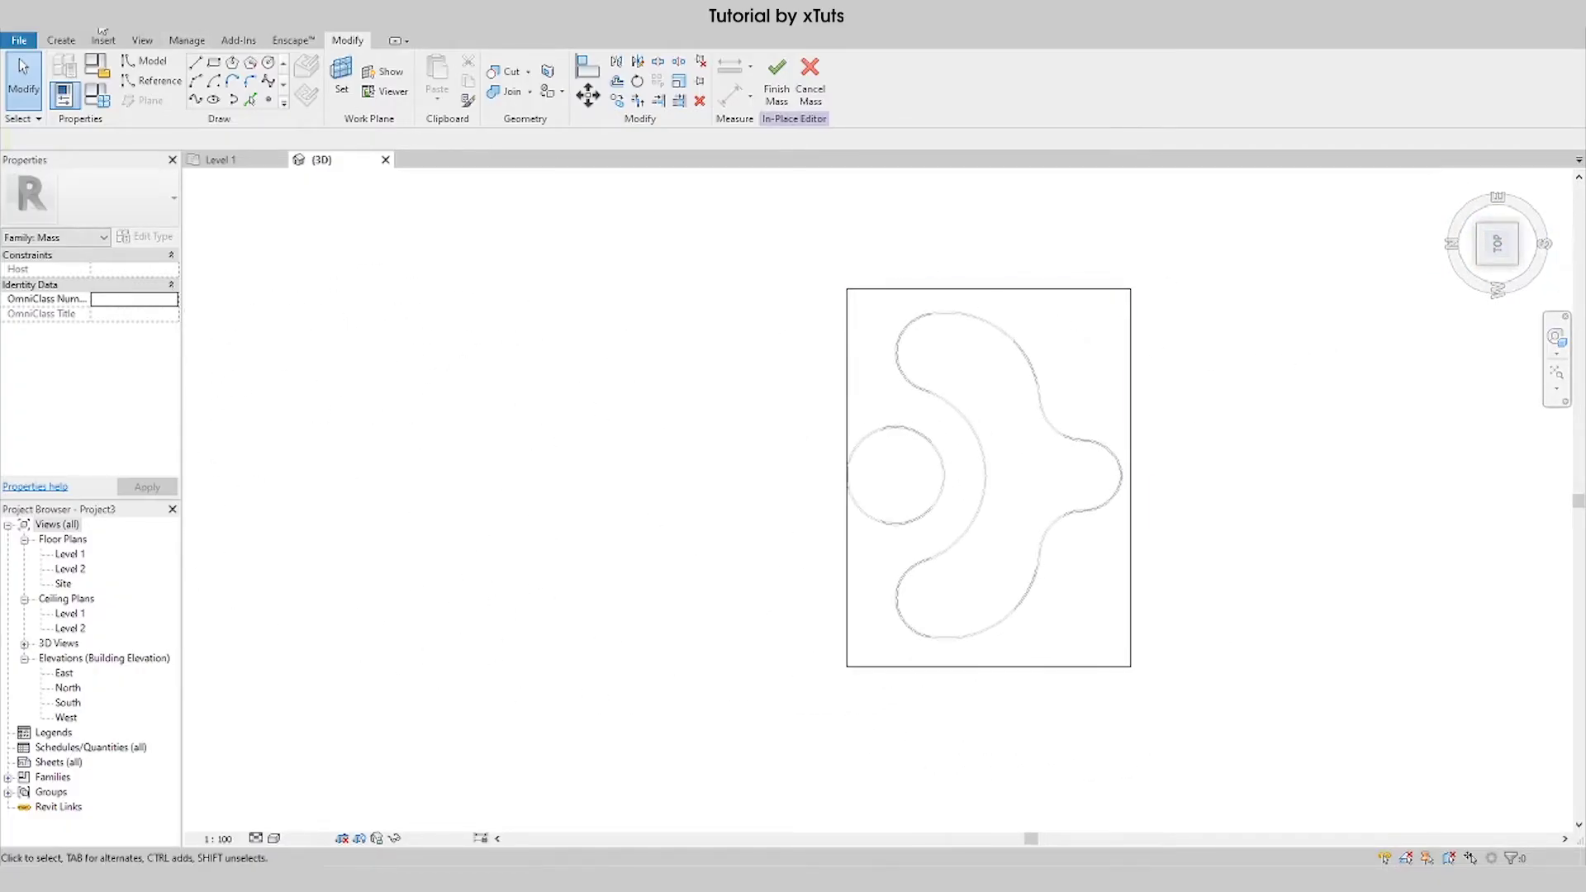
pyautogui.click(62, 41)
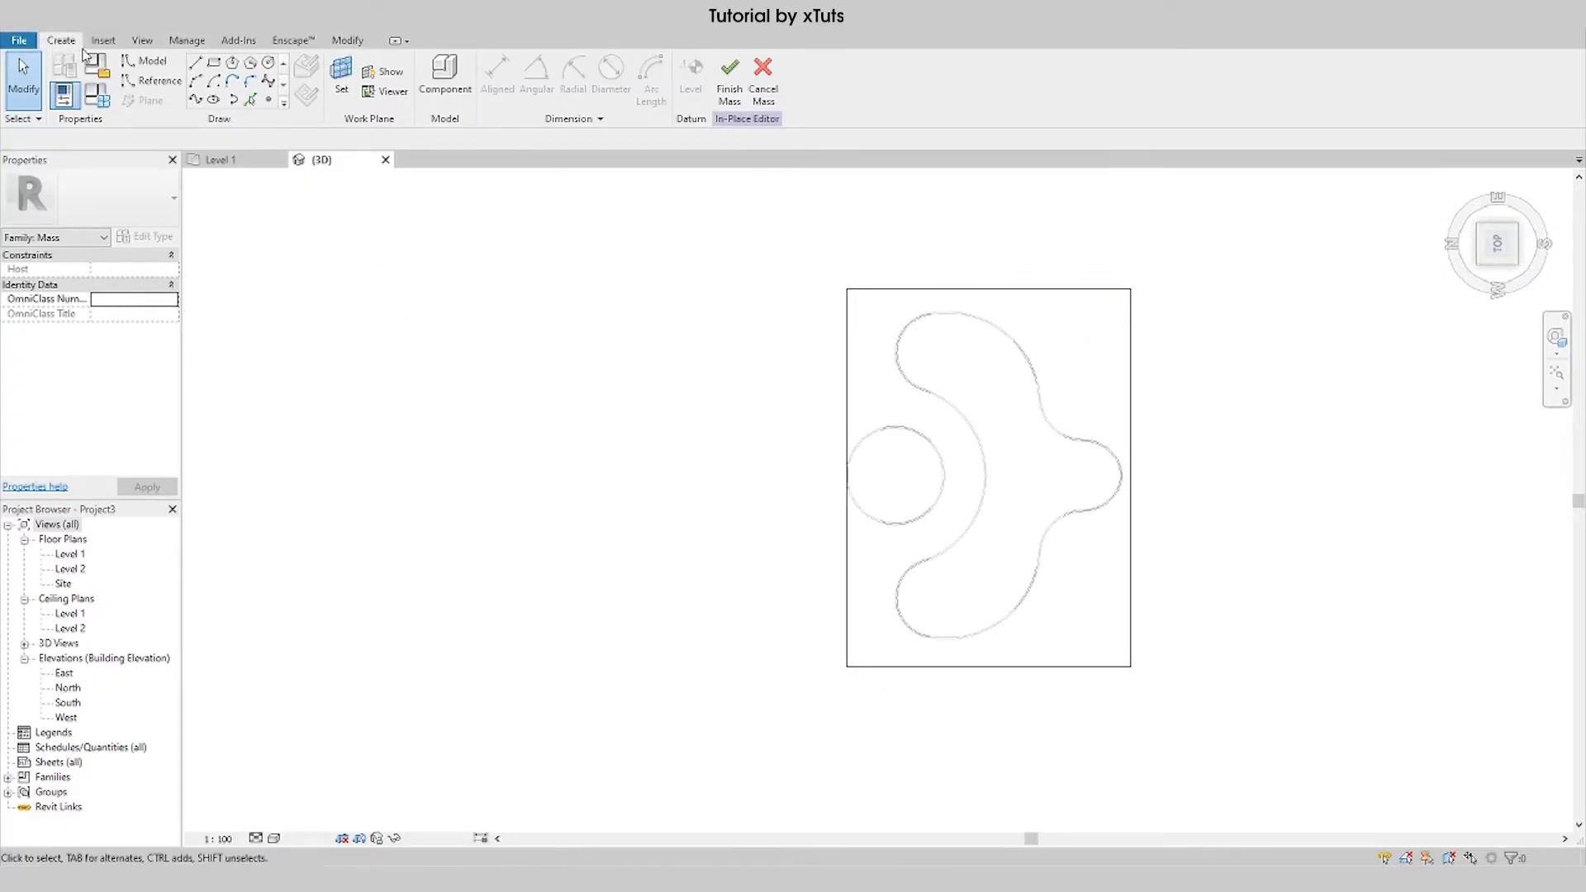
pyautogui.click(196, 66)
pyautogui.scroll(3, 944, 477)
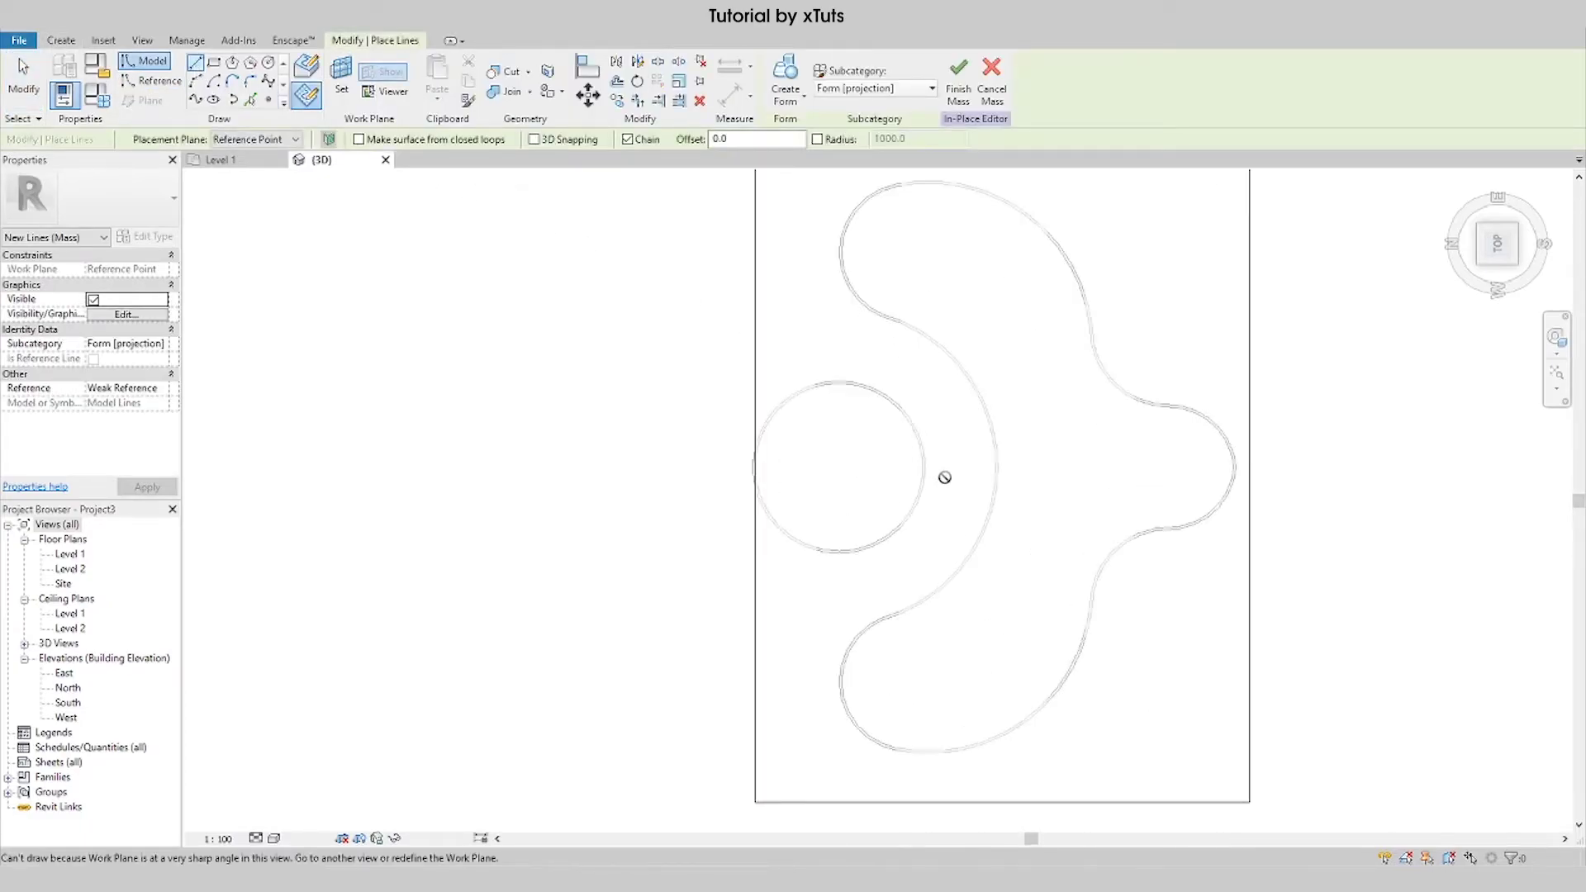
pyautogui.scroll(2, 944, 477)
pyautogui.scroll(-3, 623, 421)
pyautogui.click(294, 139)
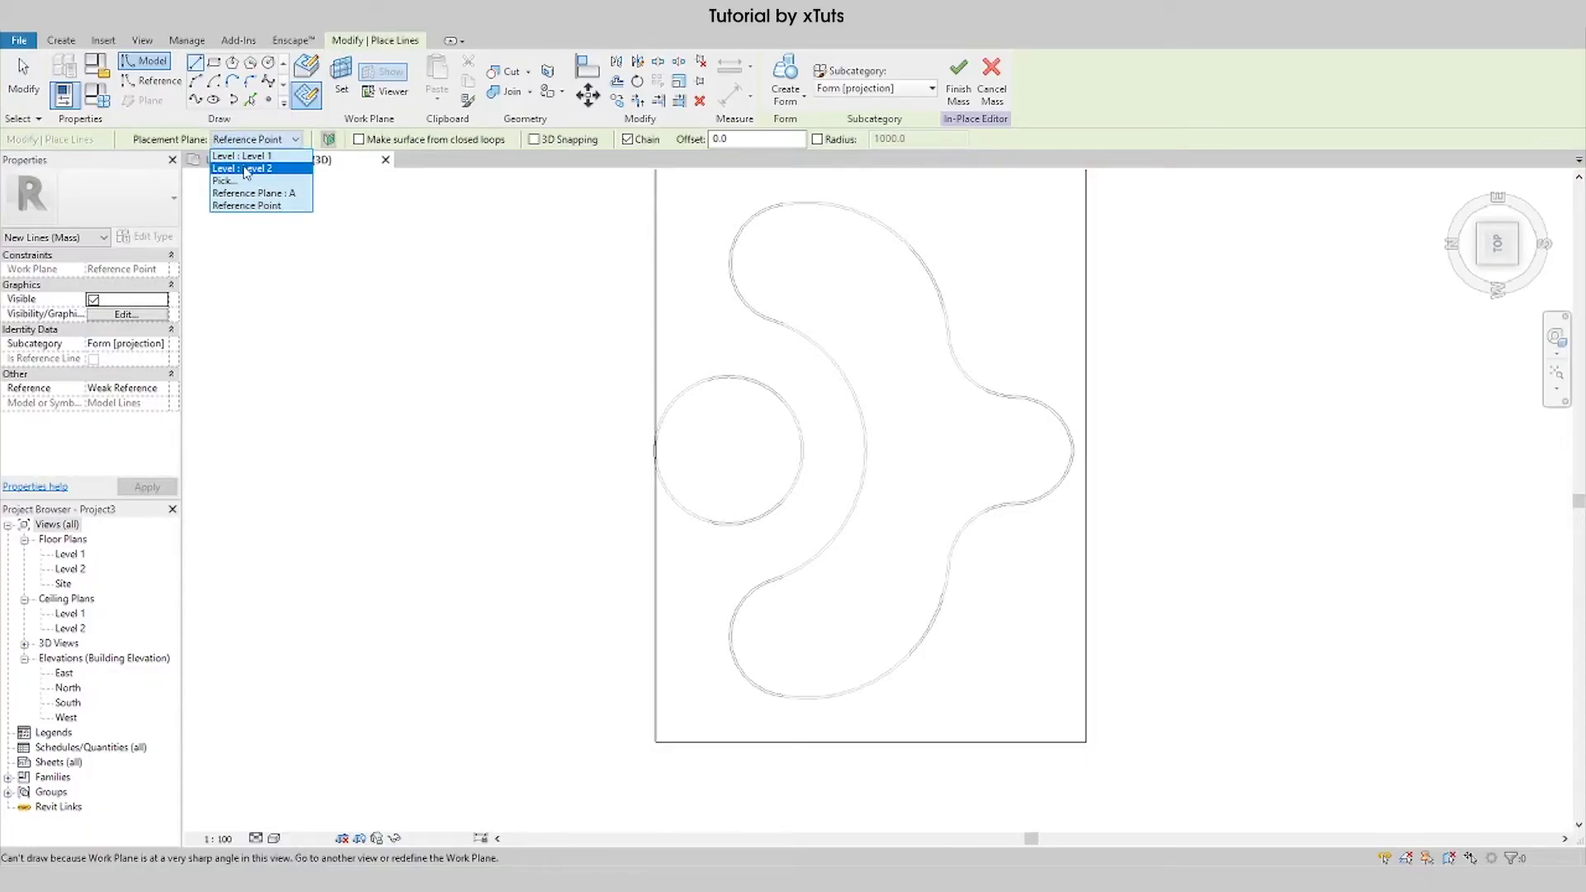
pyautogui.click(246, 170)
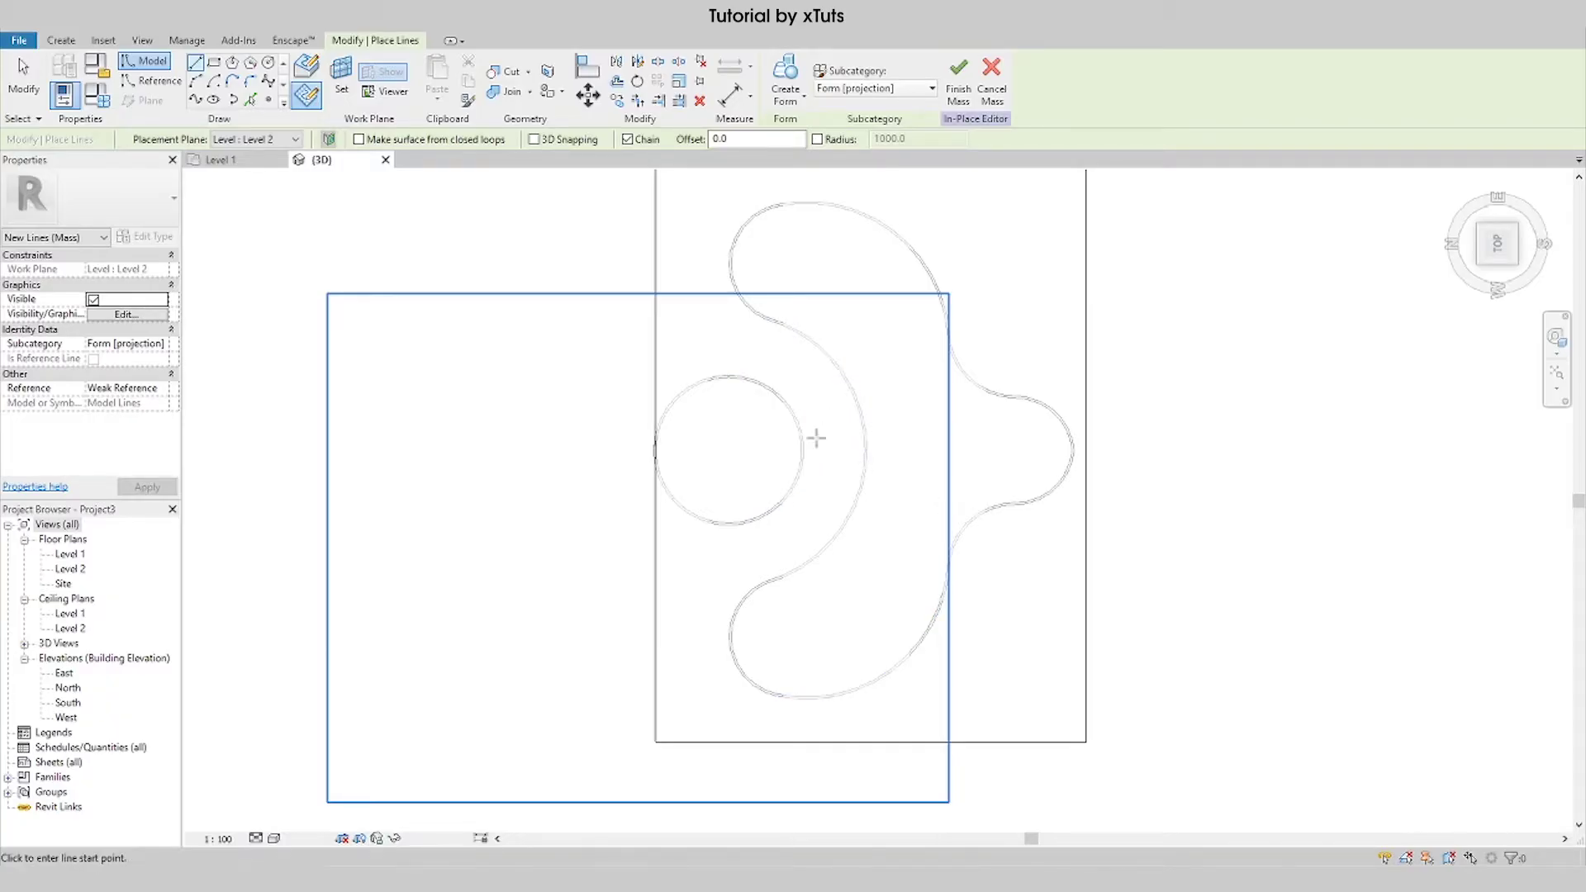
# Step: Draw a straight line from the circle's right edge to the curved outline
pyautogui.click(804, 452)
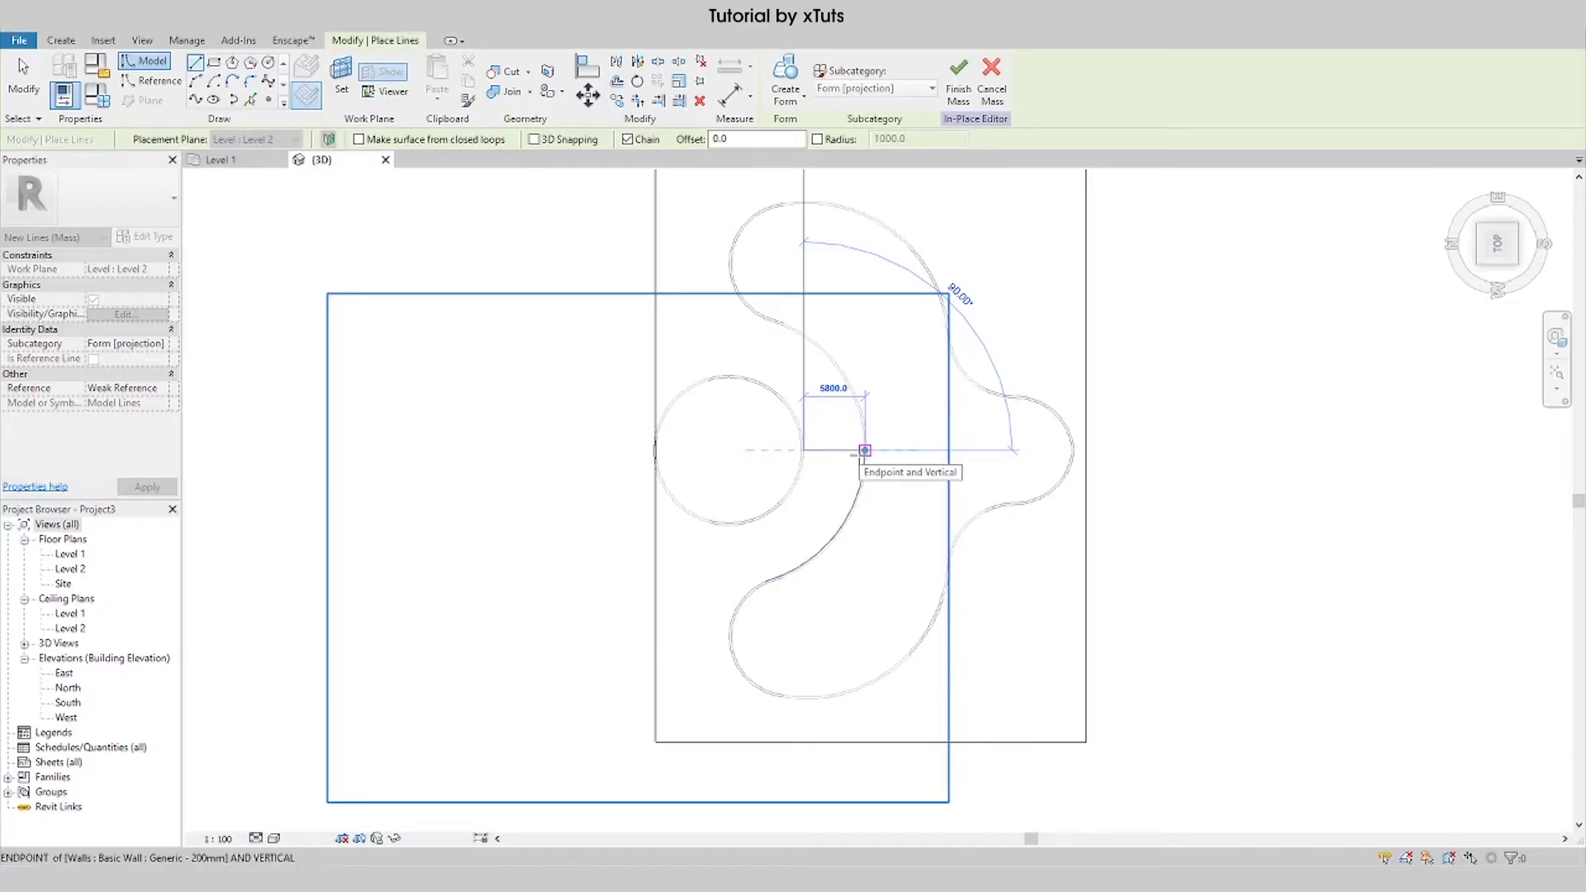
pyautogui.click(865, 451)
pyautogui.press('Escape')
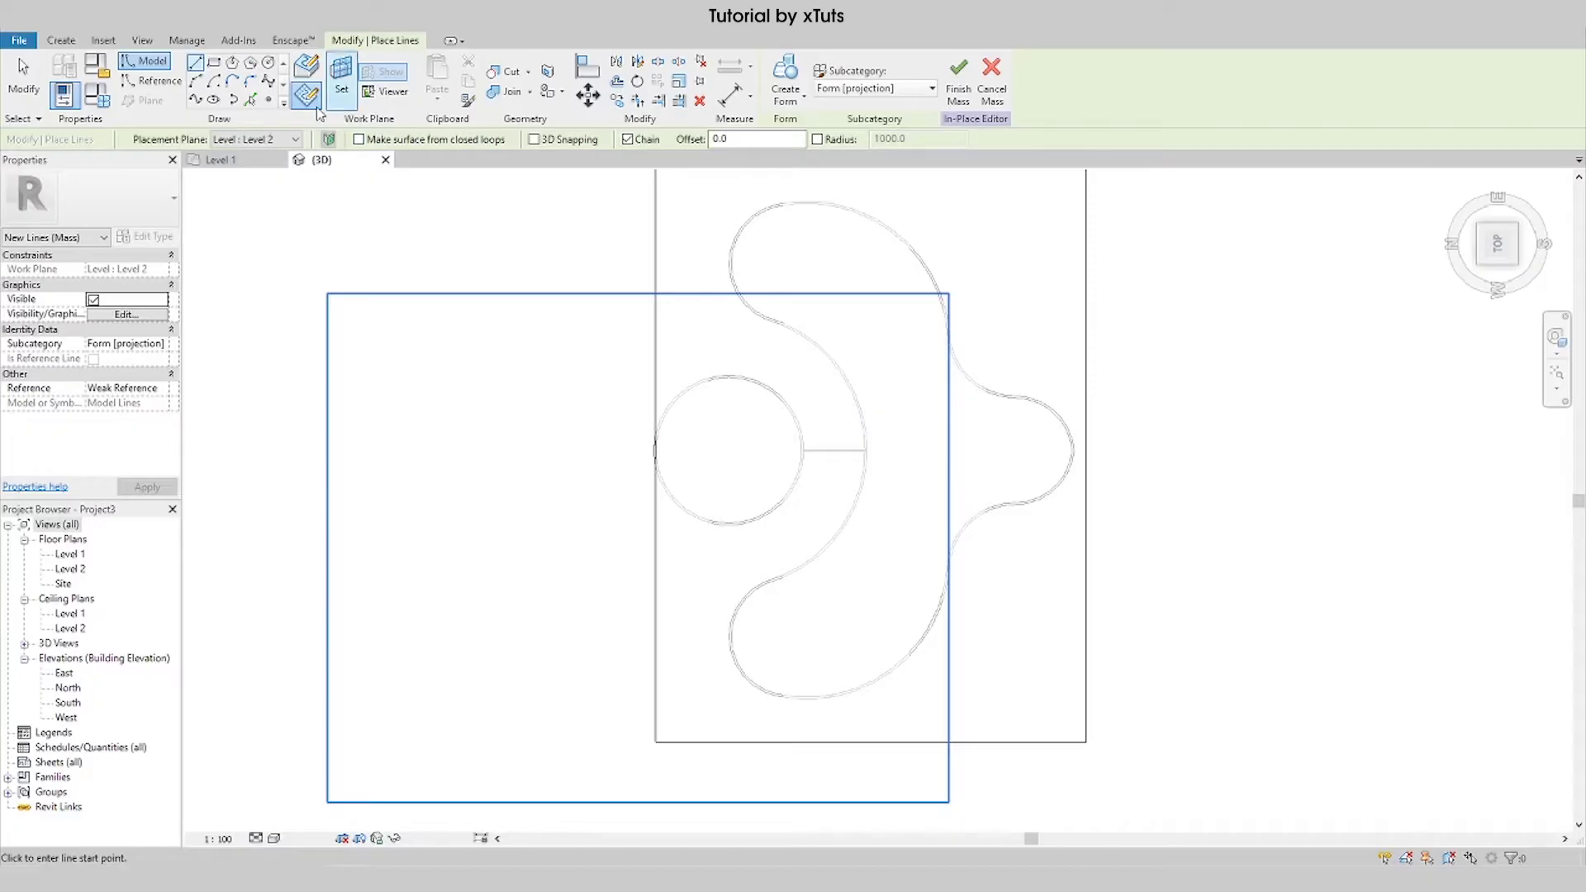
pyautogui.click(249, 101)
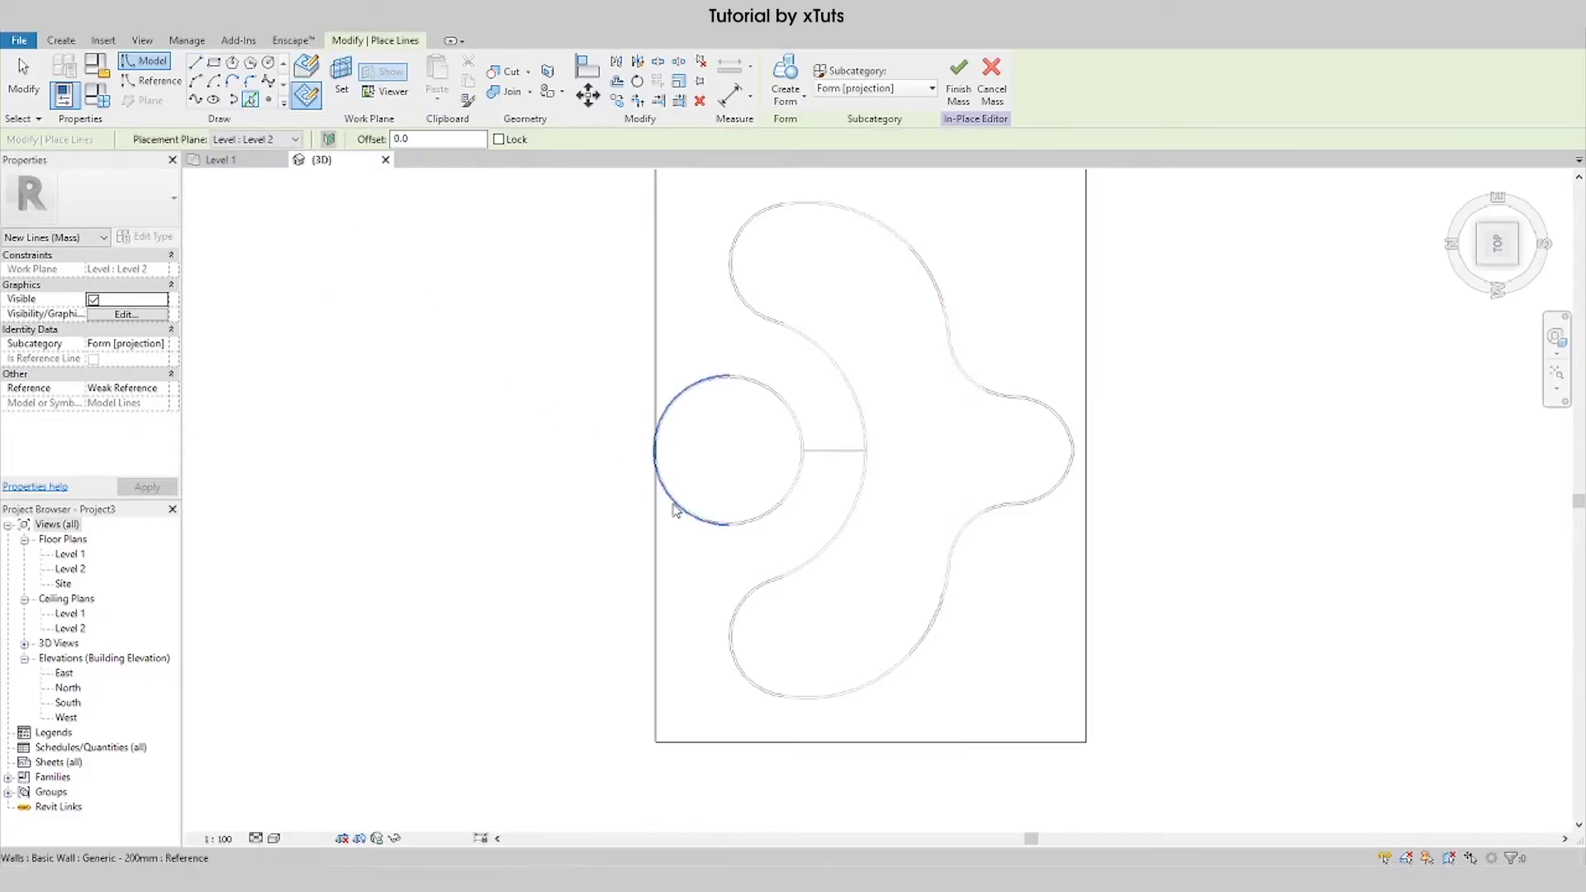
# Step: Pick the small circle, the curved outline arcs and a rectangle edge as Level 2 lines
pyautogui.click(676, 509)
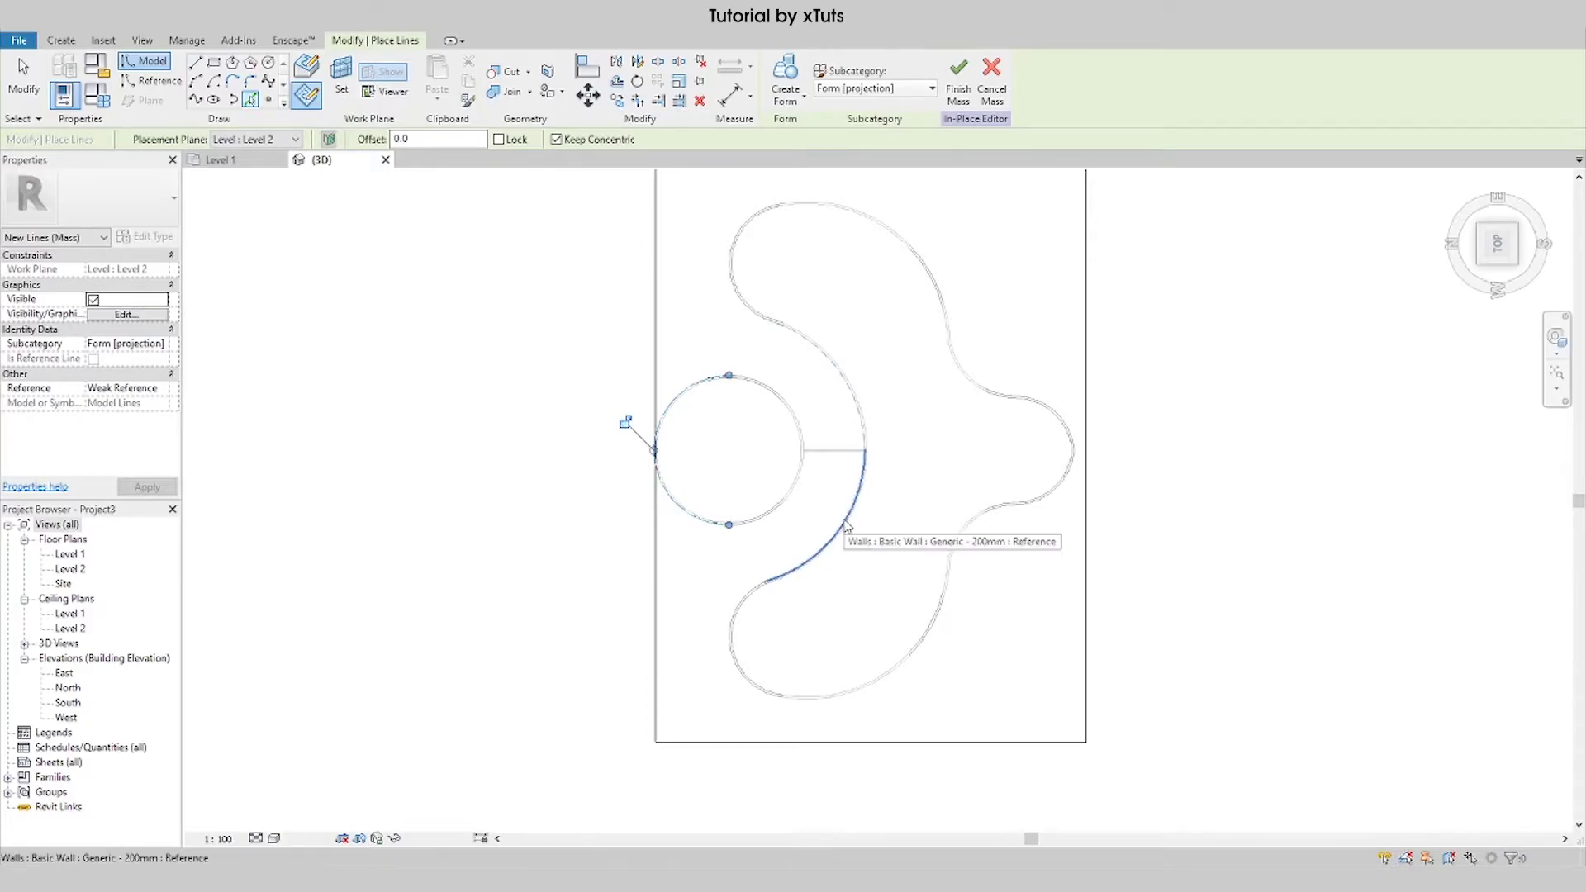
pyautogui.click(726, 638)
pyautogui.scroll(3, 835, 704)
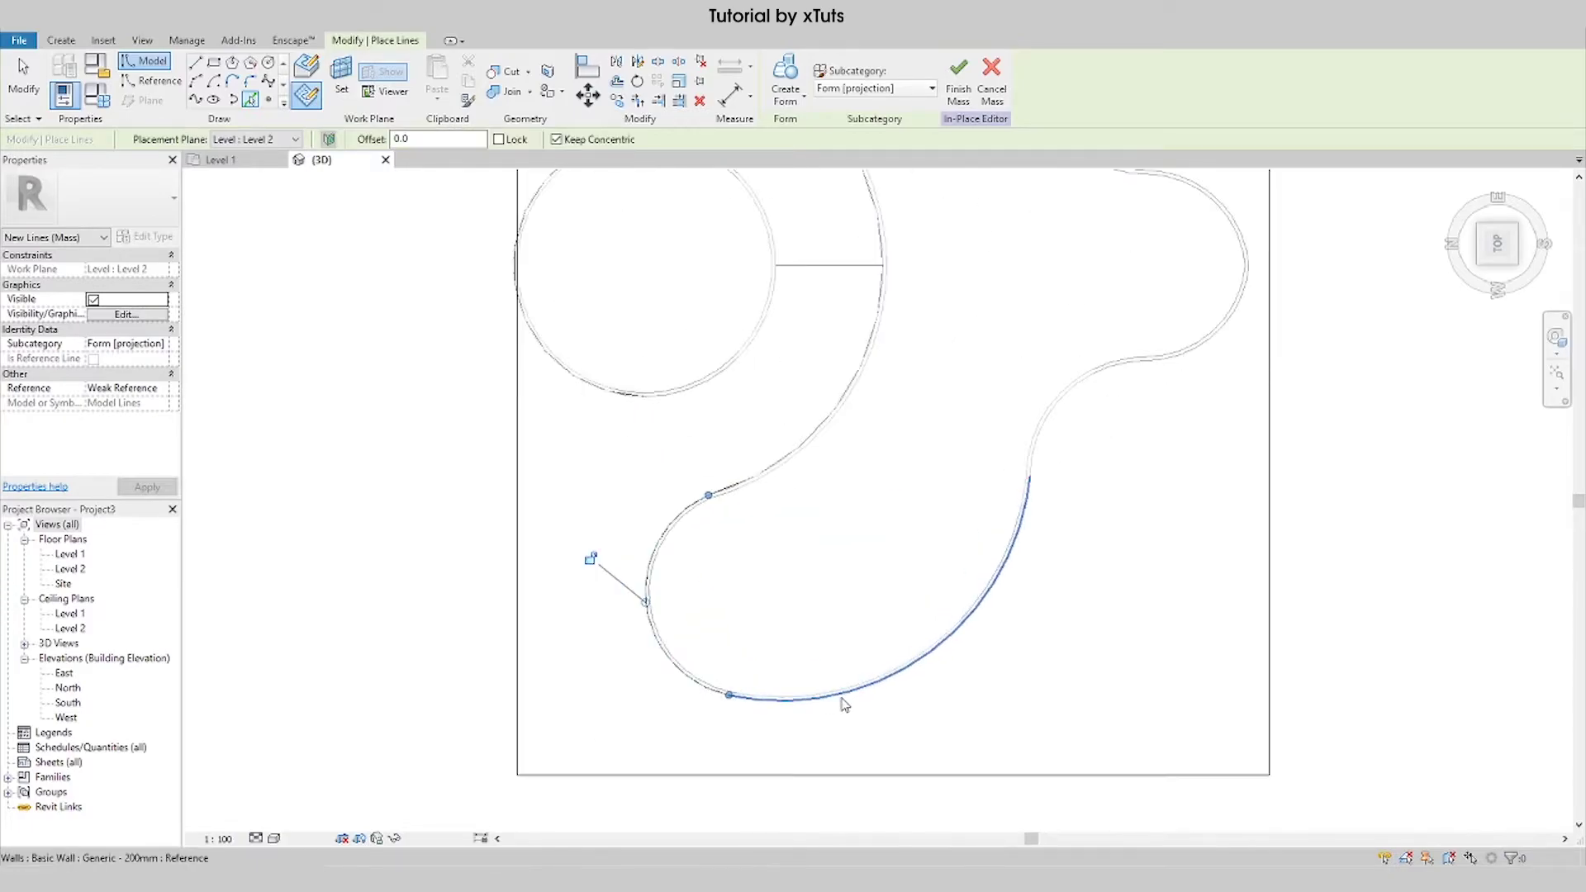
pyautogui.click(845, 701)
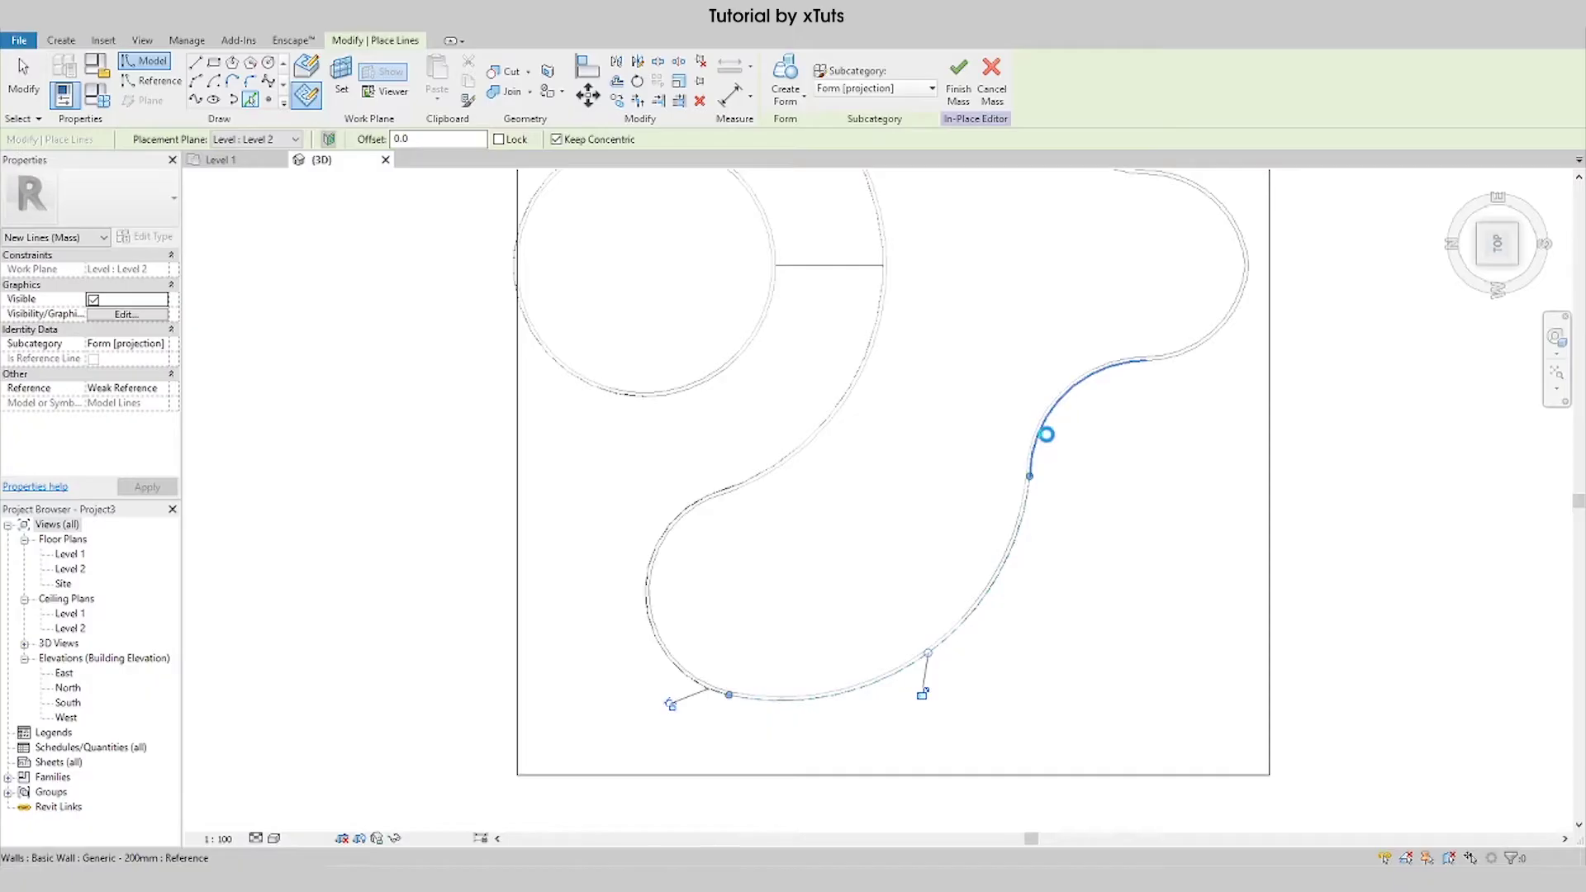
pyautogui.click(1046, 434)
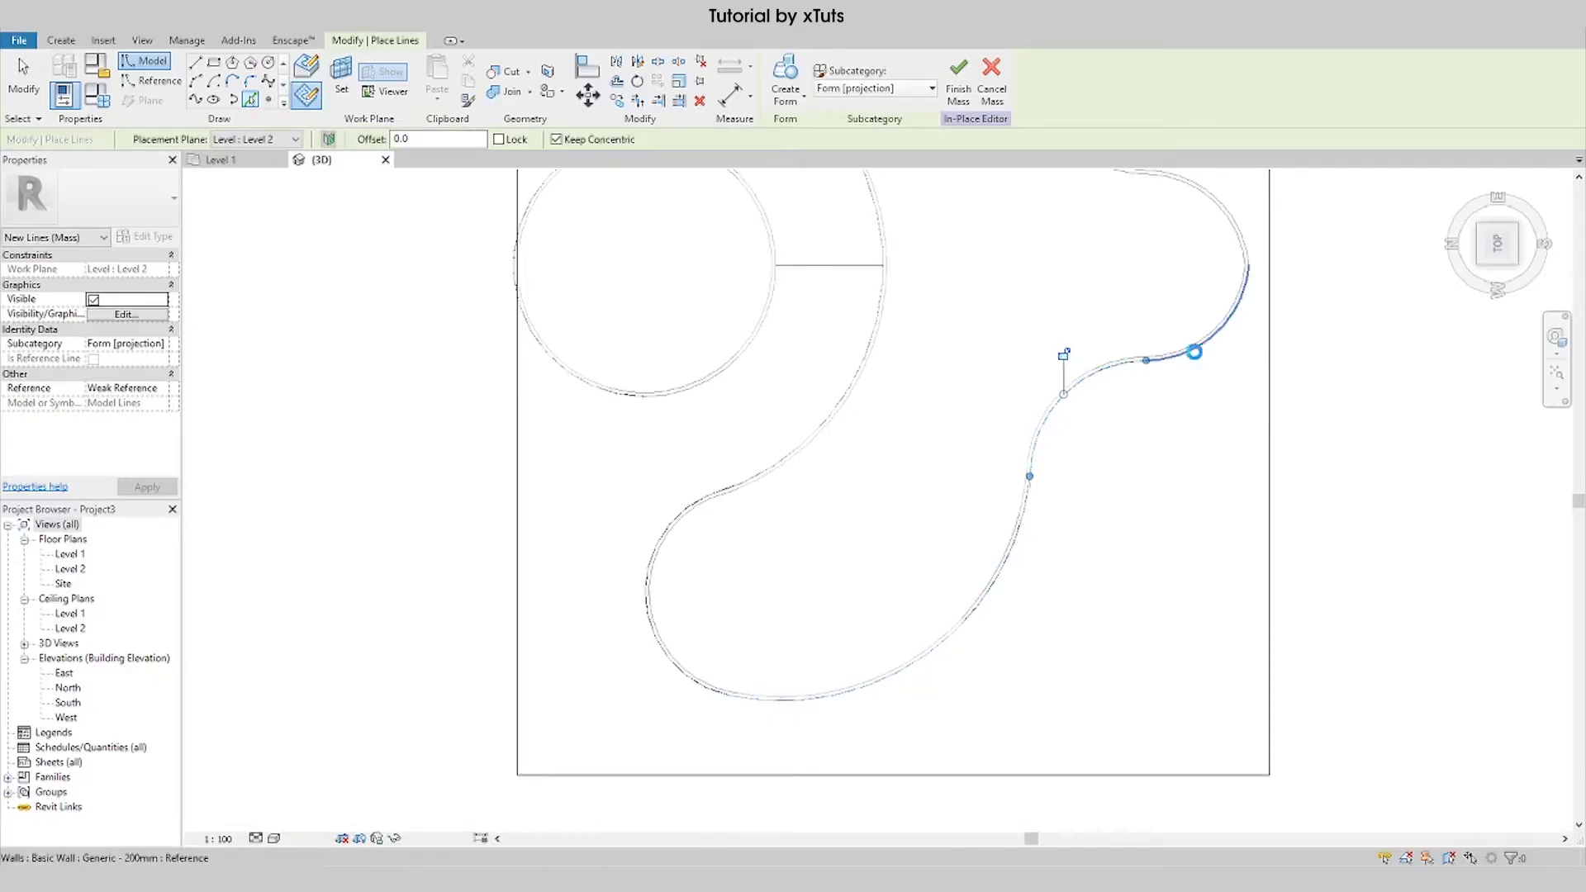
pyautogui.scroll(-2, 1205, 516)
pyautogui.scroll(-1, 1204, 516)
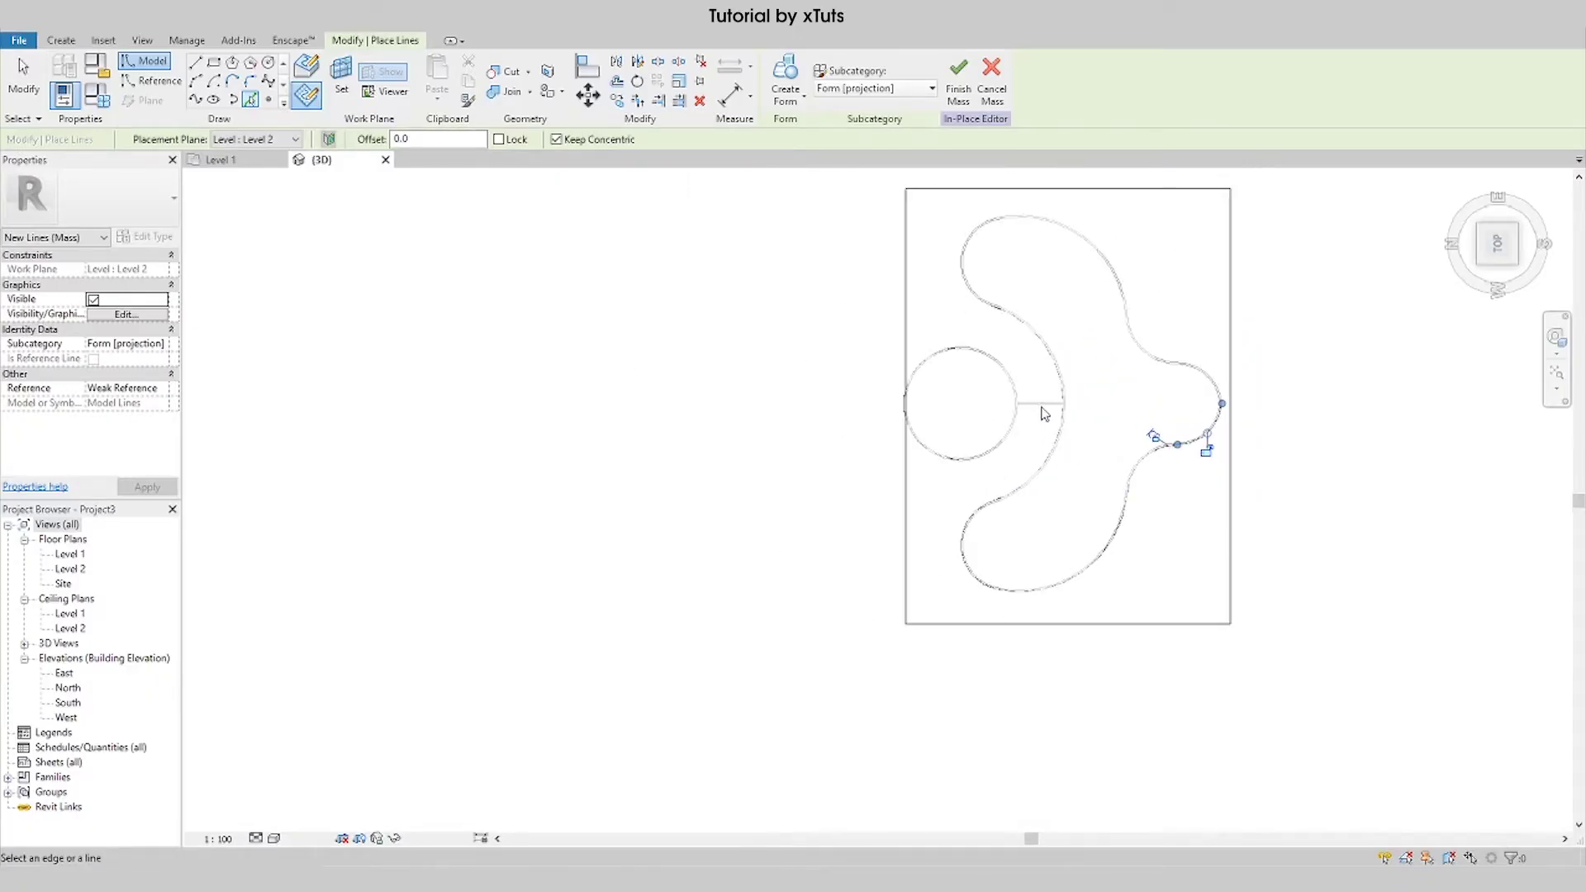
pyautogui.scroll(2, 1045, 413)
pyautogui.scroll(-2, 1040, 462)
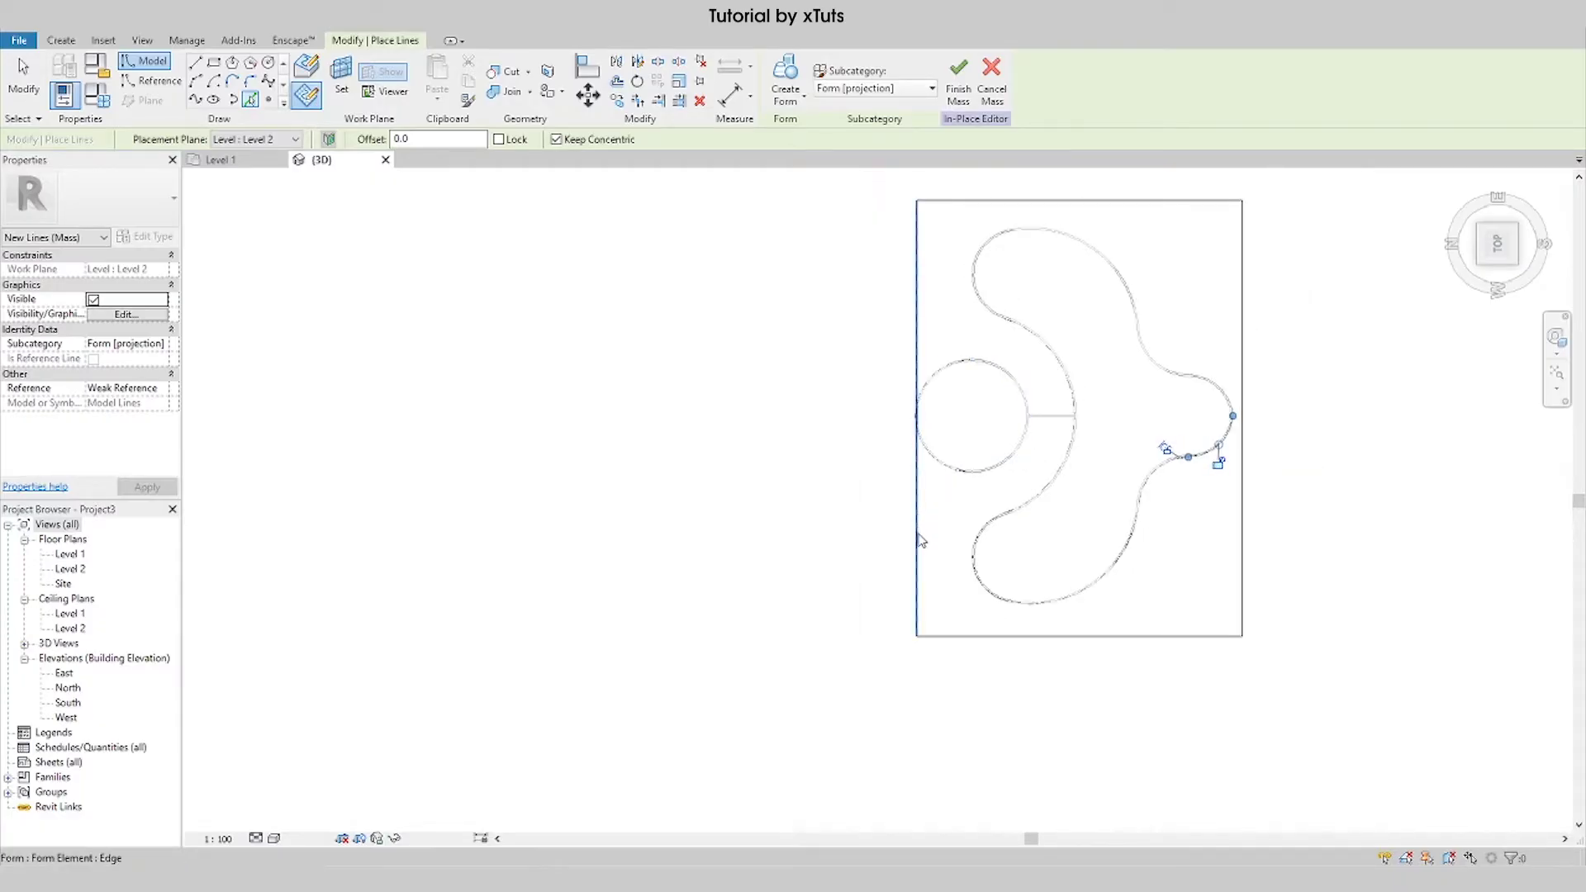
pyautogui.click(1004, 636)
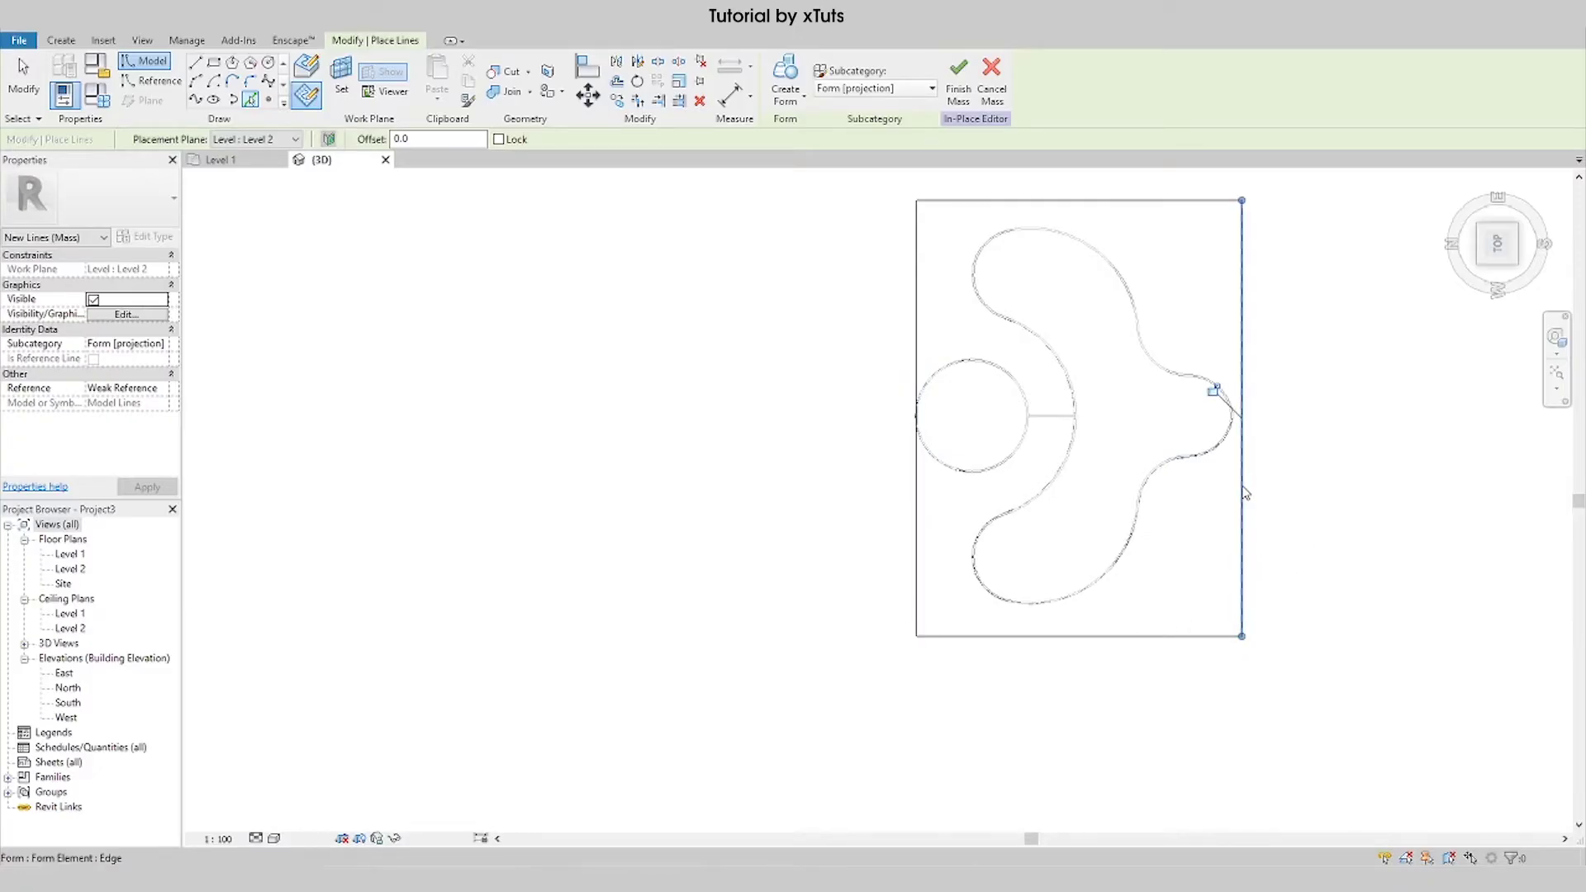
pyautogui.scroll(2, 1228, 444)
pyautogui.scroll(3, 1229, 444)
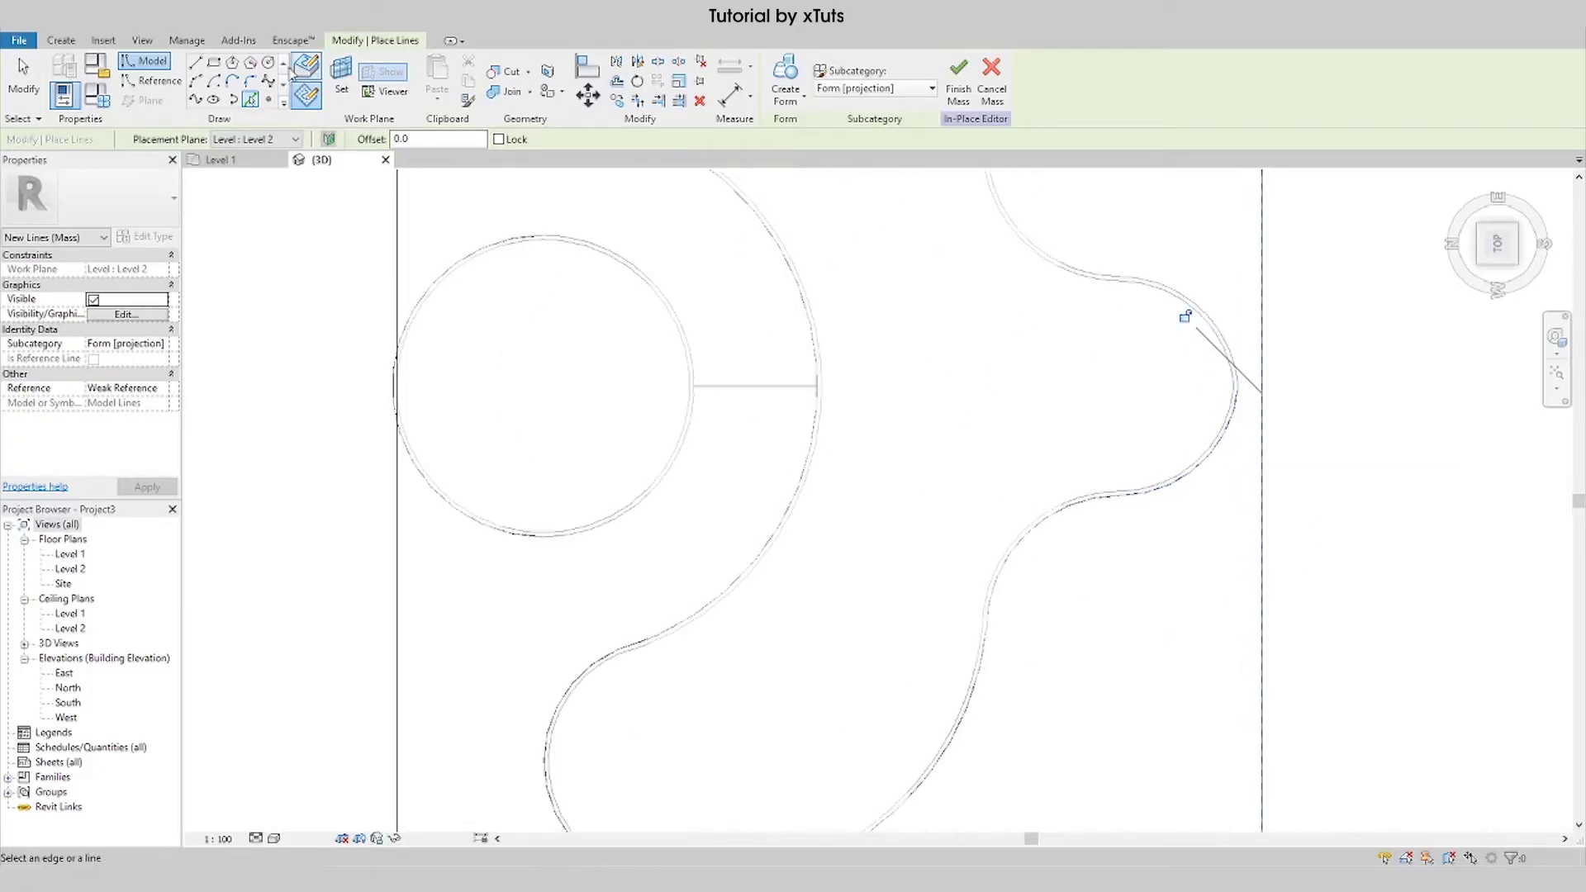
# Step: Draw a short horizontal line from the outline's right bulge to the rectangle's vertical edge
pyautogui.press('l')
pyautogui.press('i')
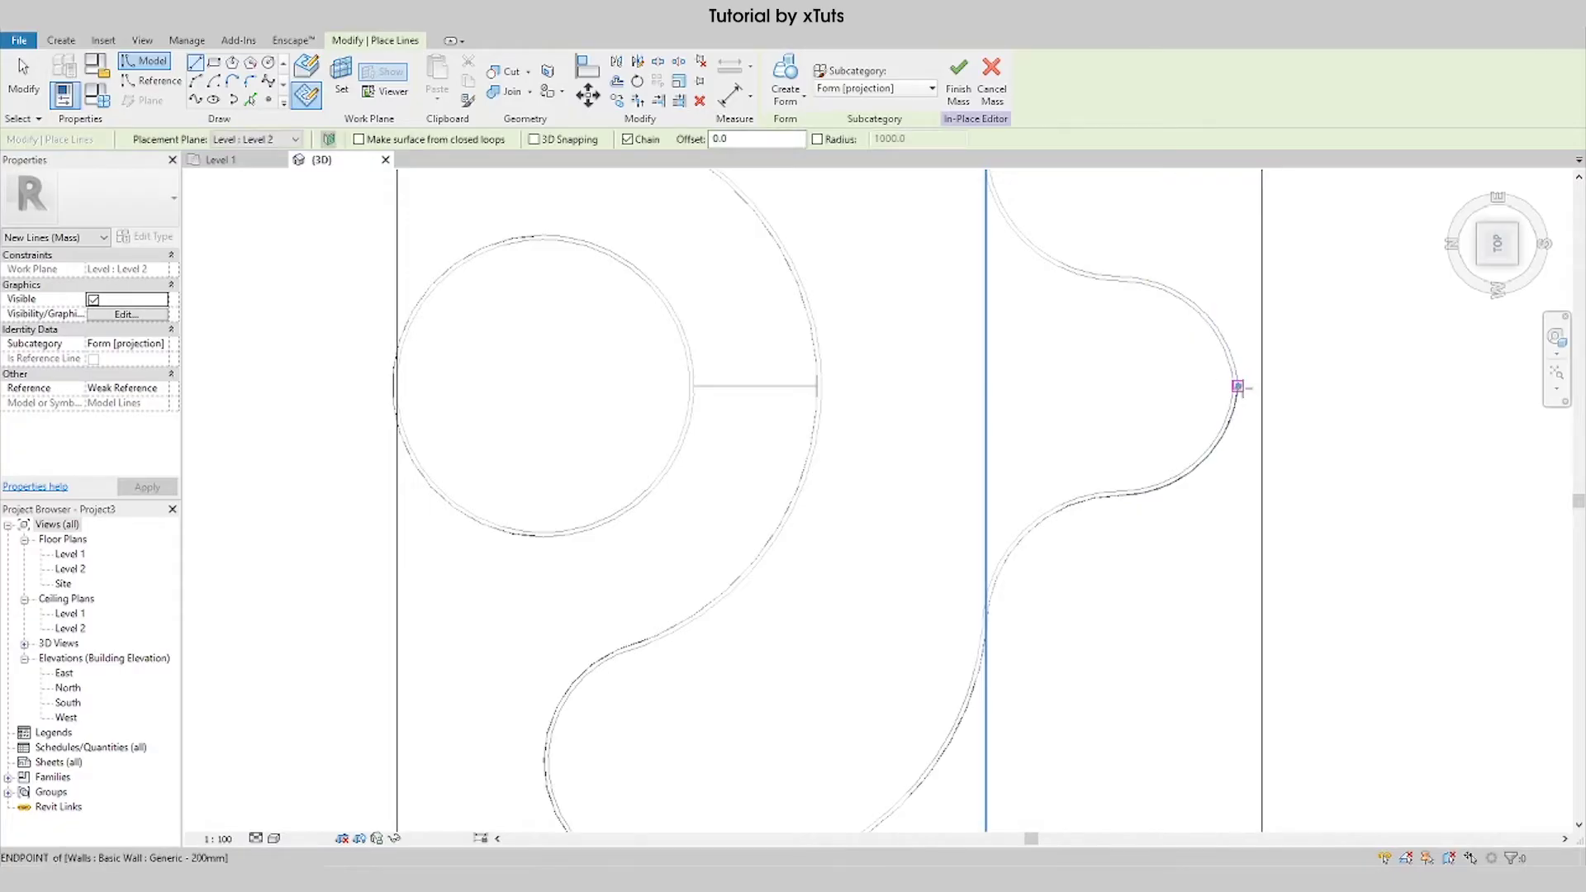
pyautogui.click(1237, 386)
pyautogui.scroll(-2, 1289, 386)
pyautogui.click(1289, 386)
pyautogui.press('Escape')
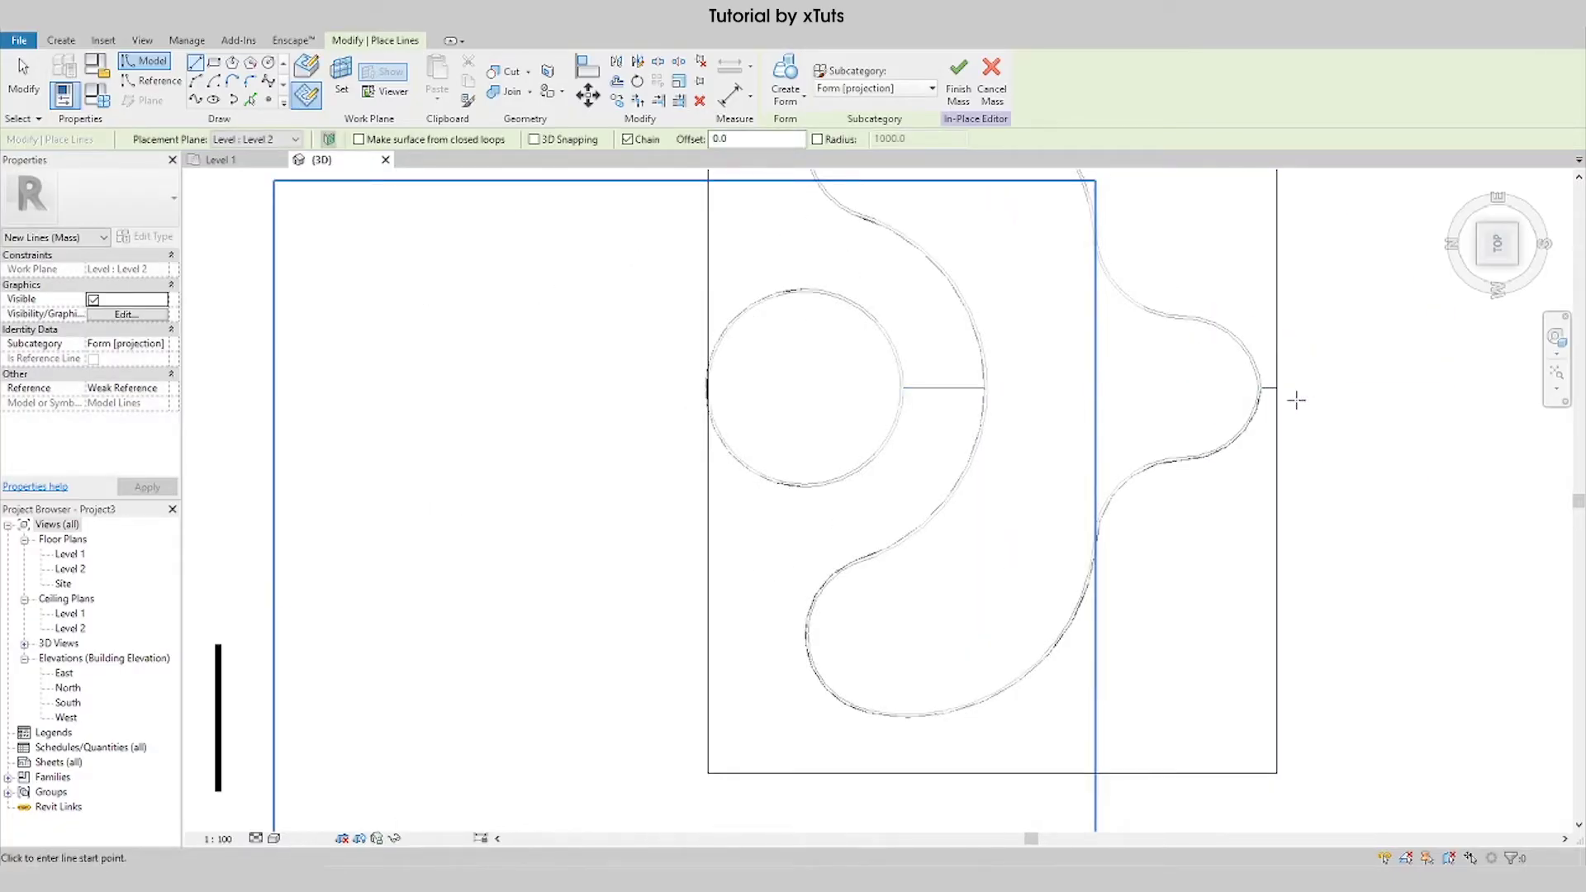
pyautogui.scroll(-1, 1307, 416)
# Step: Trim the horizontal line at the circle and pick the circle again as a sketch line
pyautogui.press('t')
pyautogui.press('r')
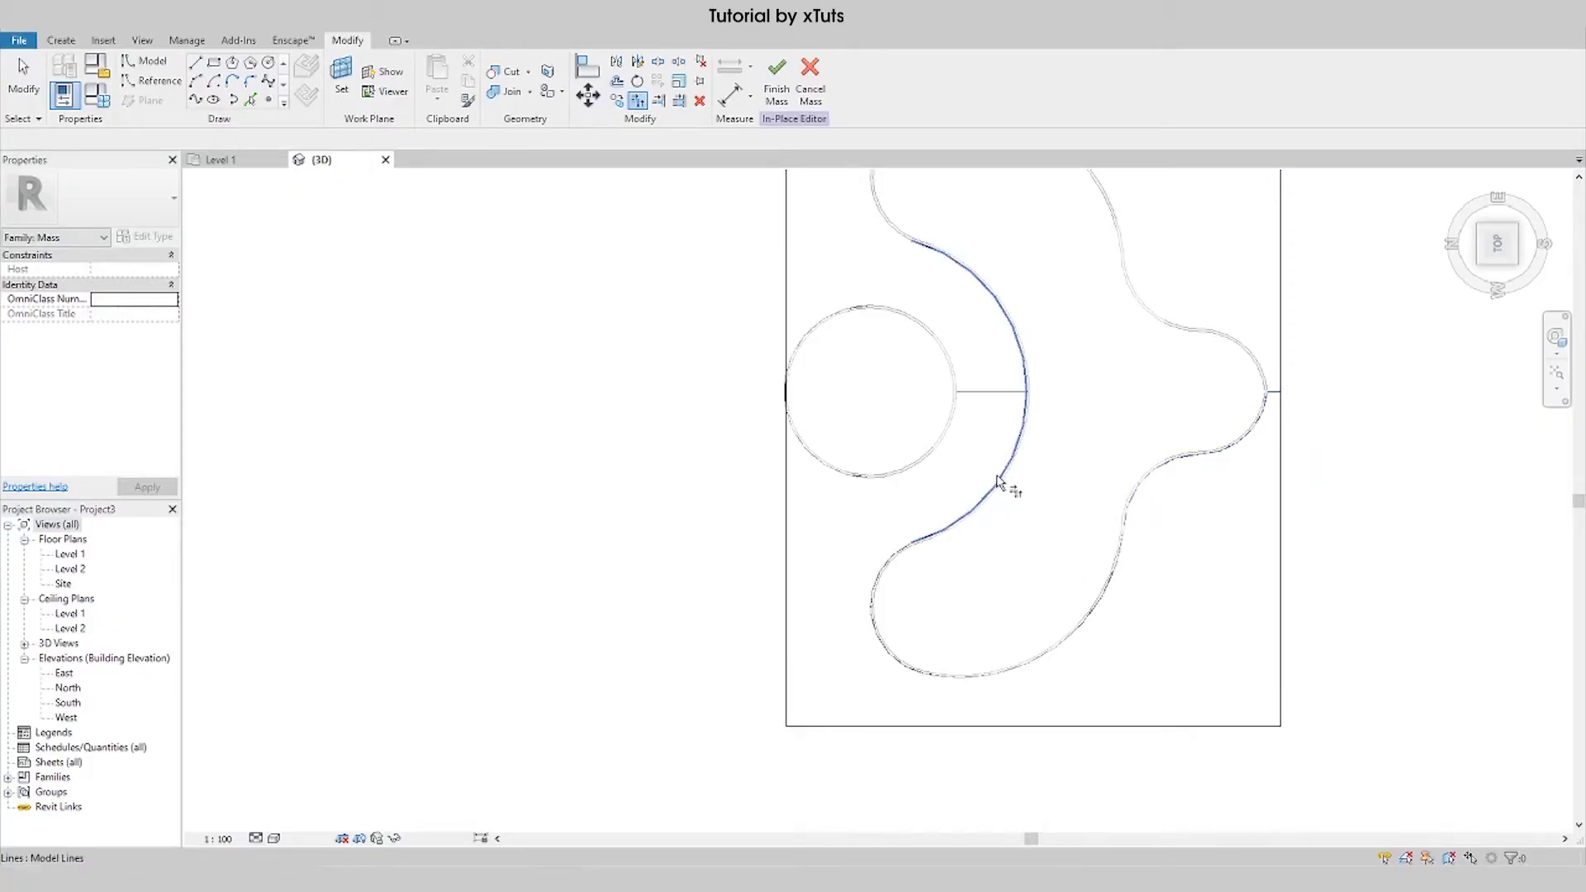
pyautogui.click(831, 465)
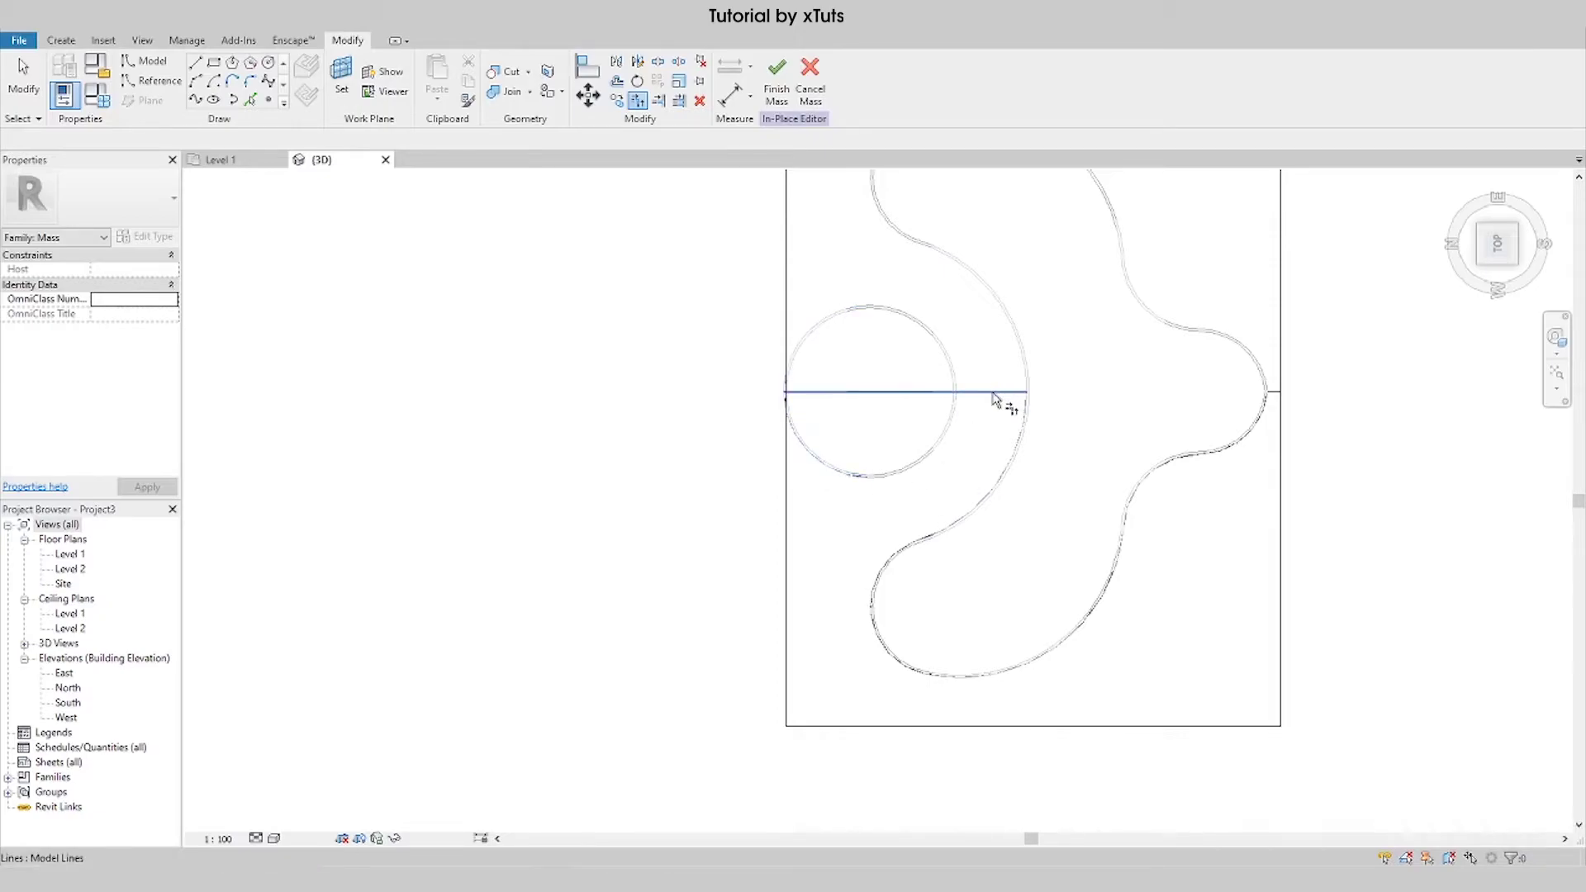
pyautogui.click(996, 395)
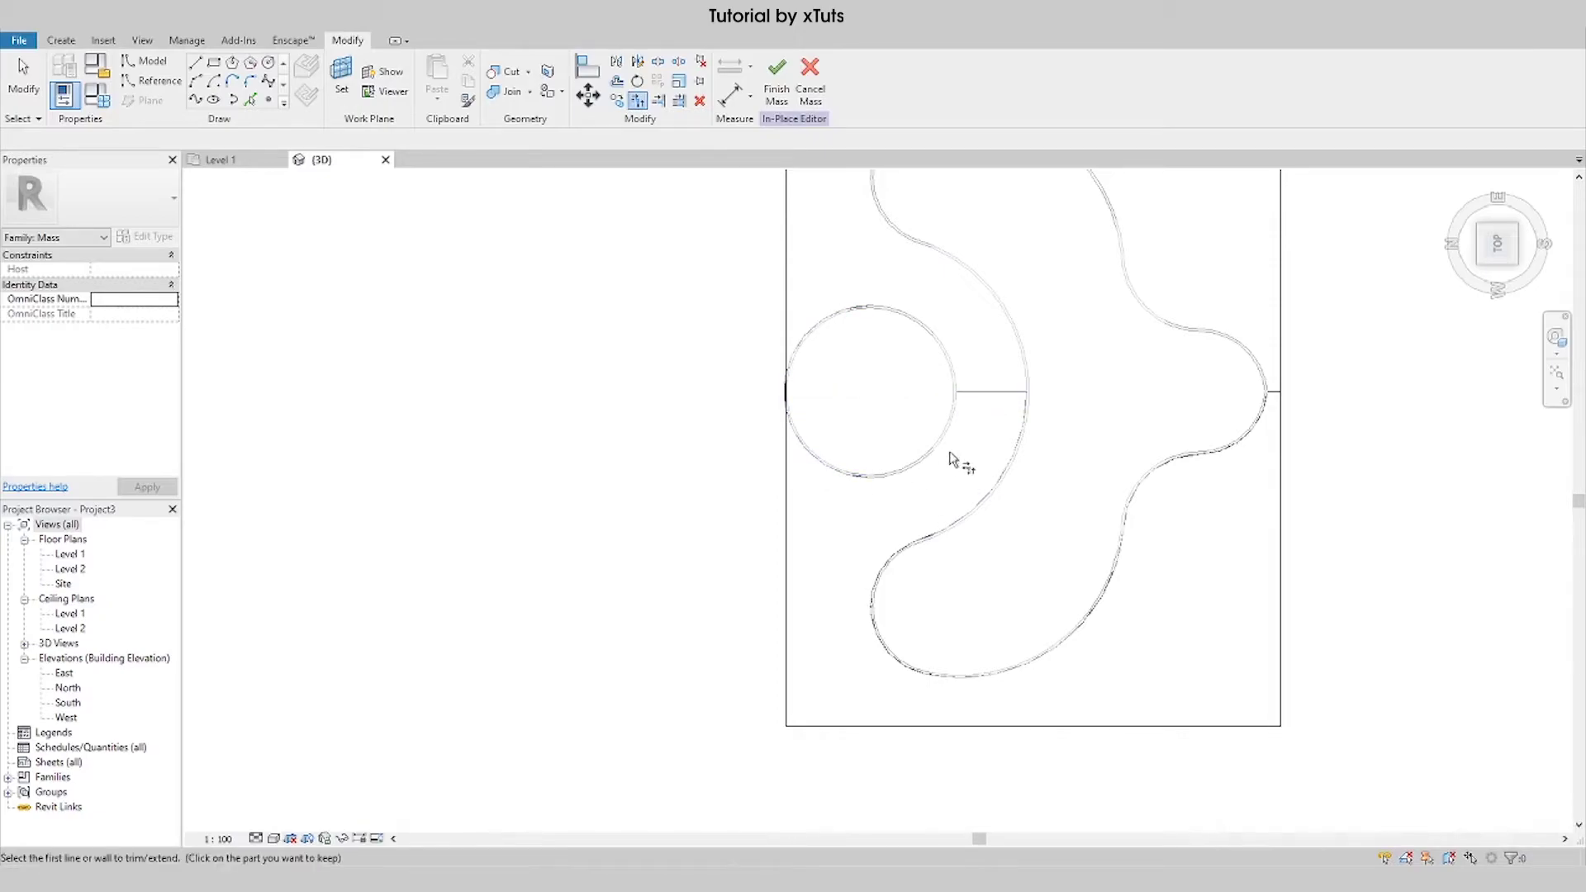
pyautogui.click(250, 99)
pyautogui.click(948, 448)
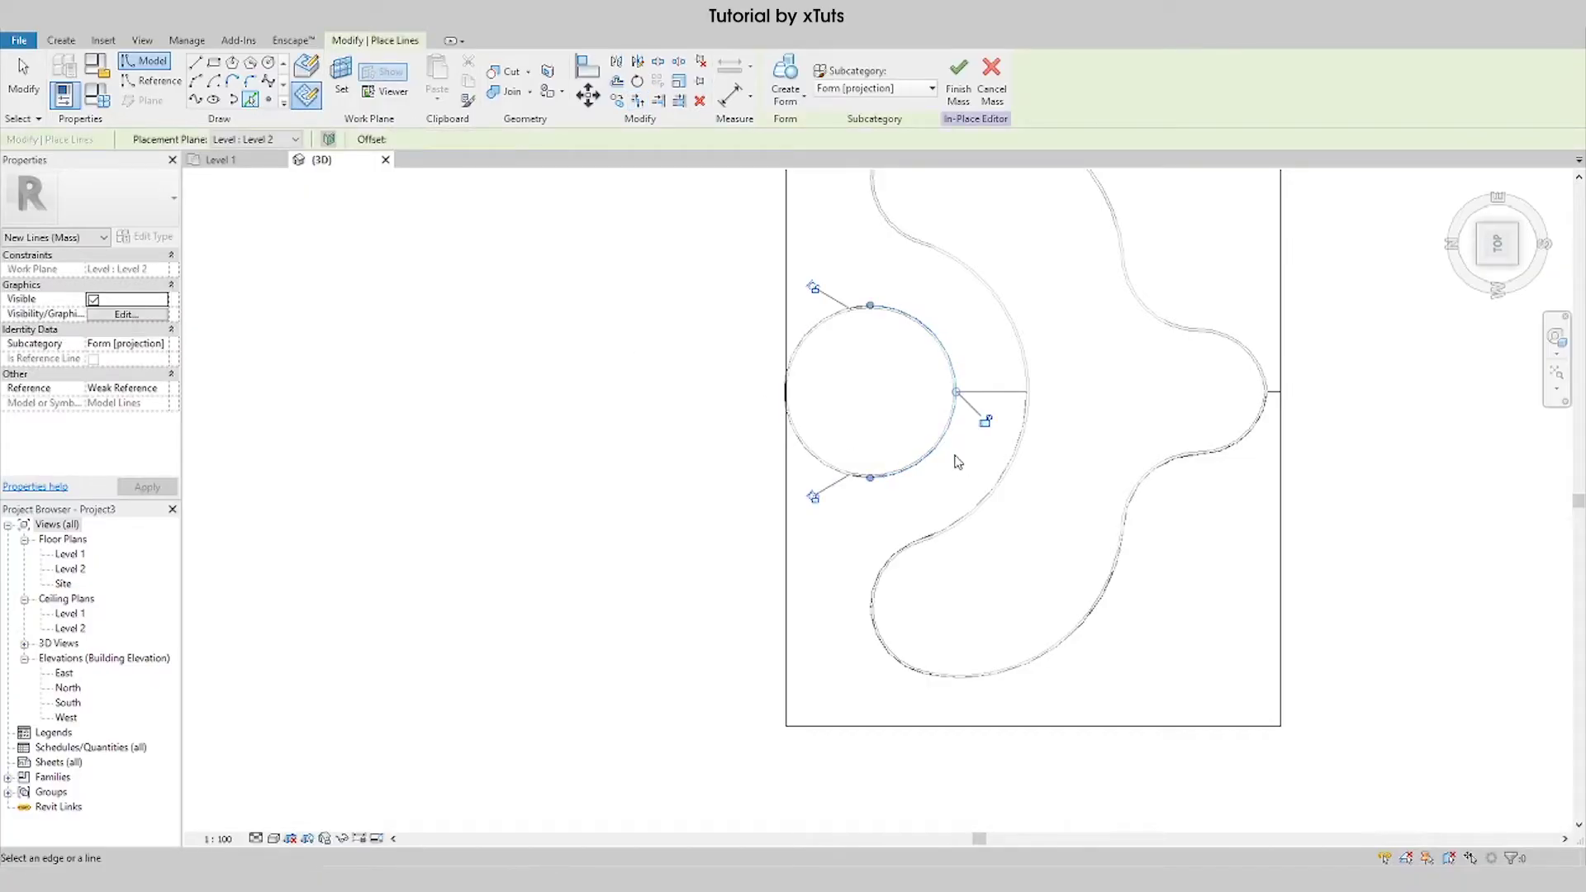
pyautogui.press('Escape')
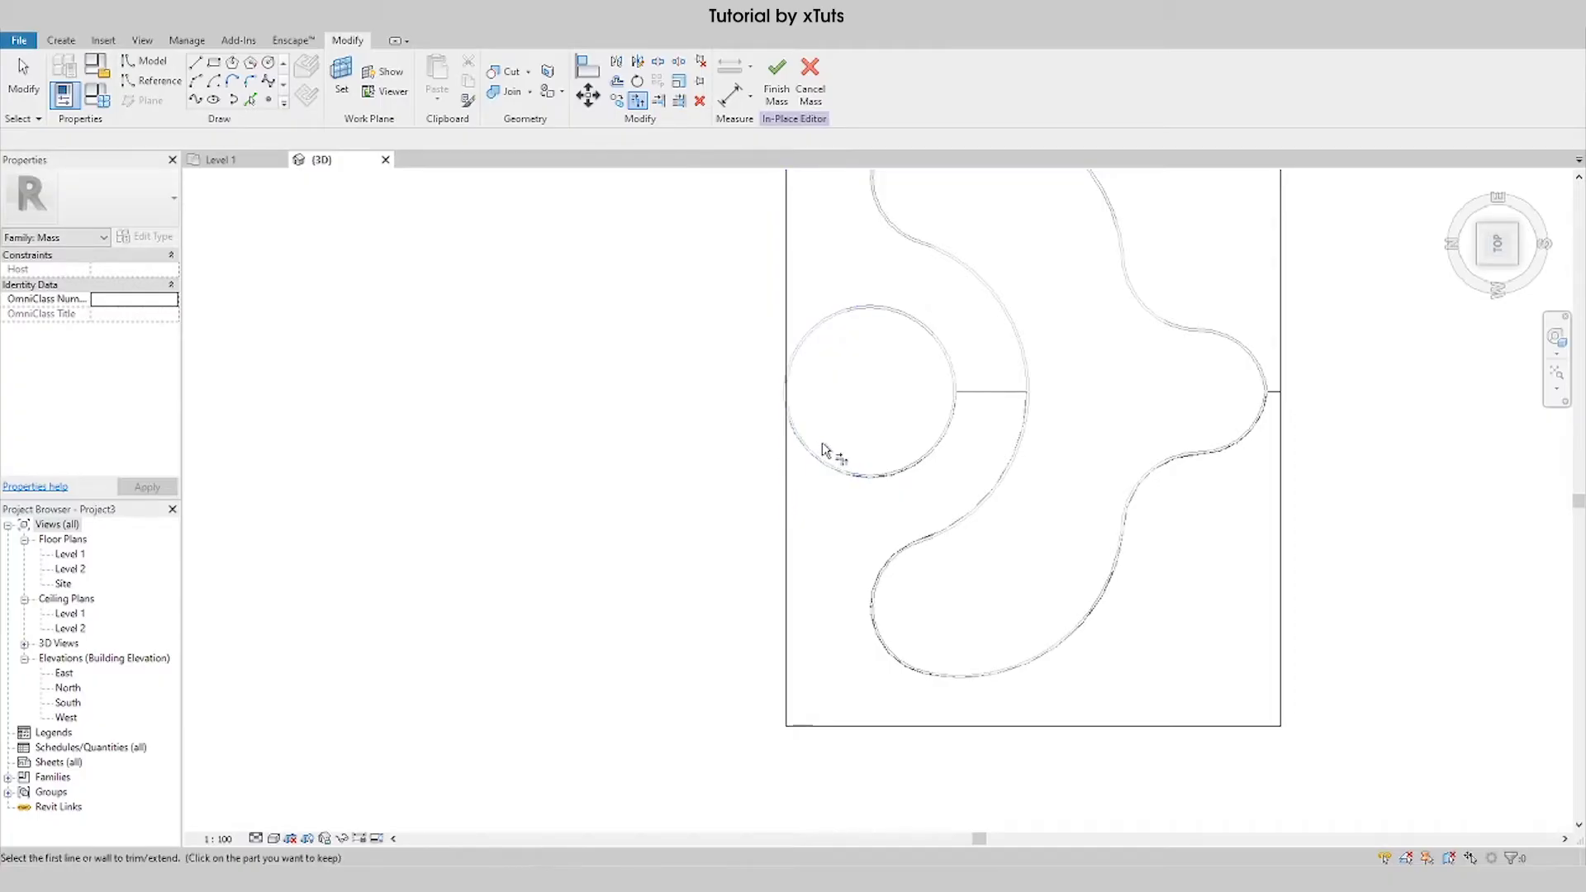
pyautogui.scroll(-3, 830, 450)
pyautogui.press('Escape')
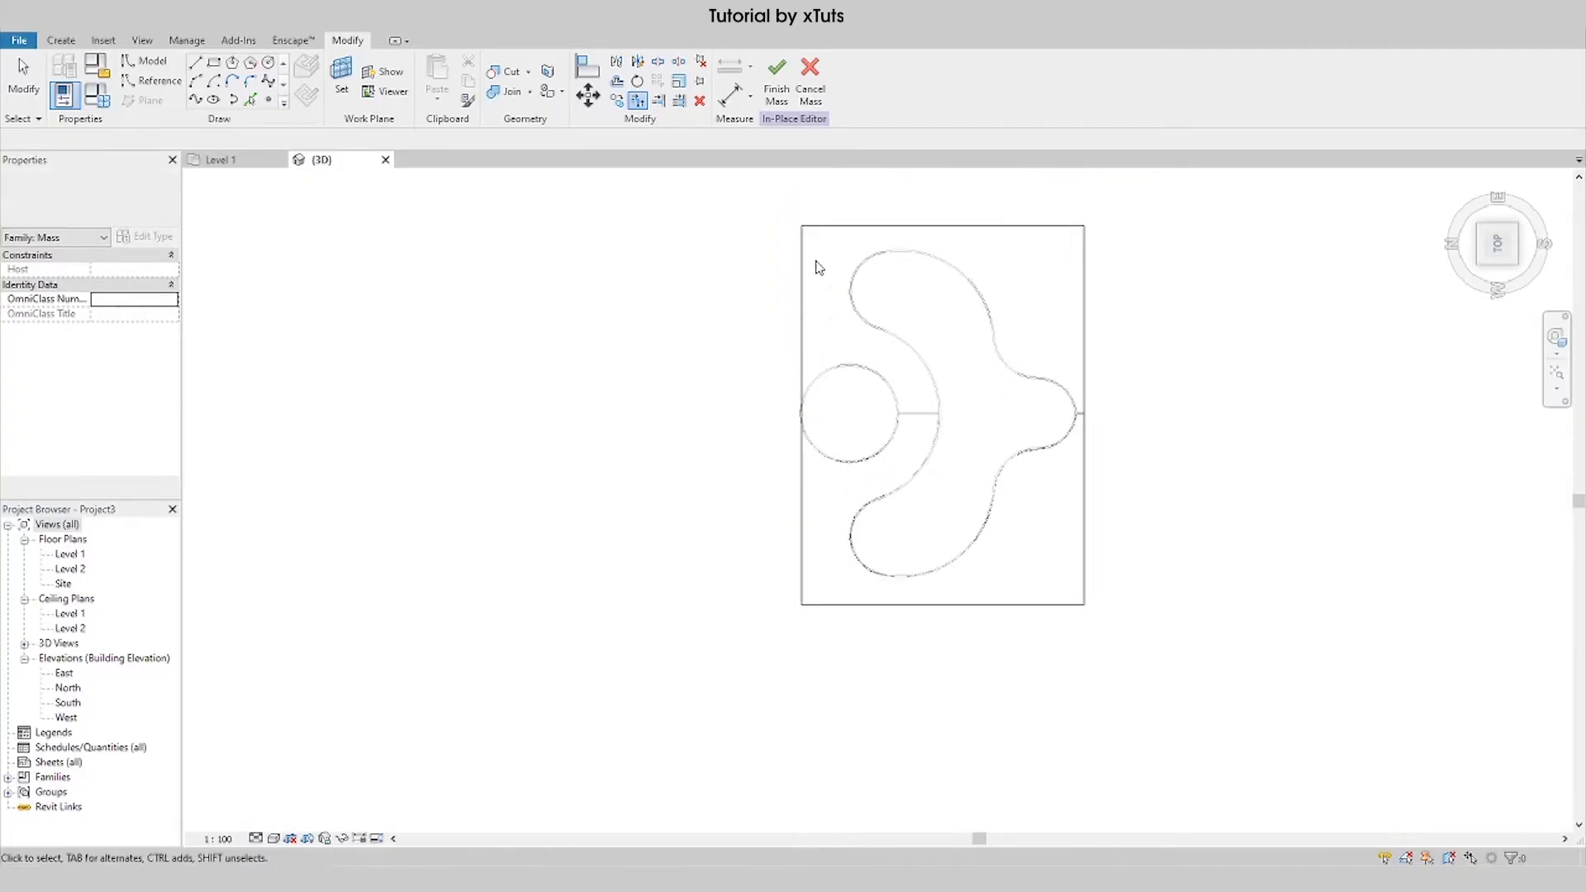
pyautogui.press('Tab')
# Step: Select the 12-line chain outlining the left region and create a Void Form from it
pyautogui.click(862, 468)
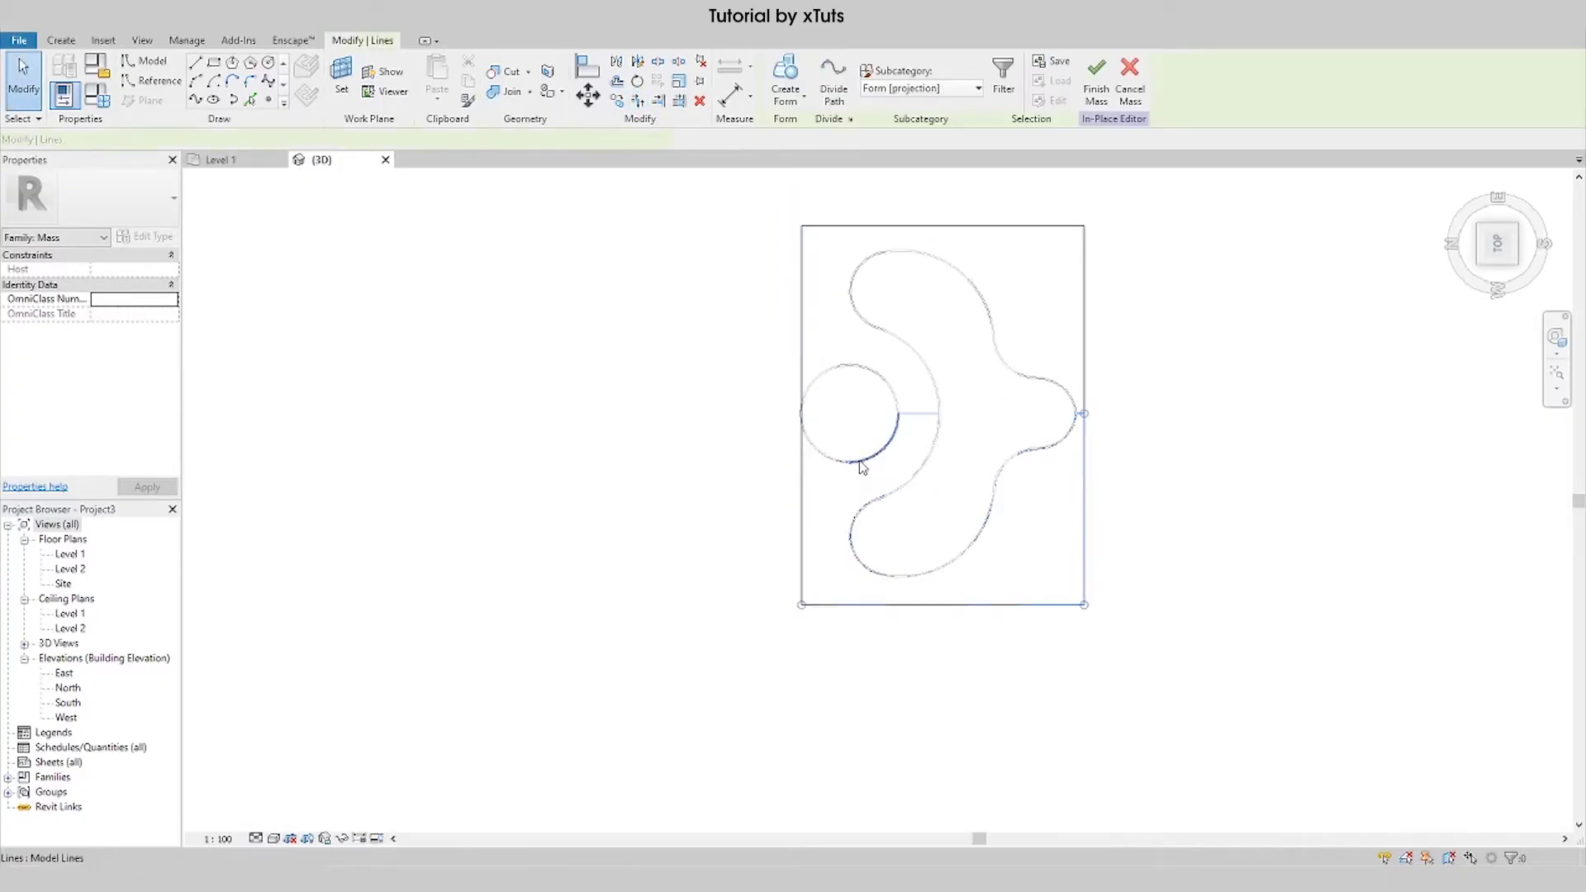
pyautogui.press('Escape')
pyautogui.click(871, 464)
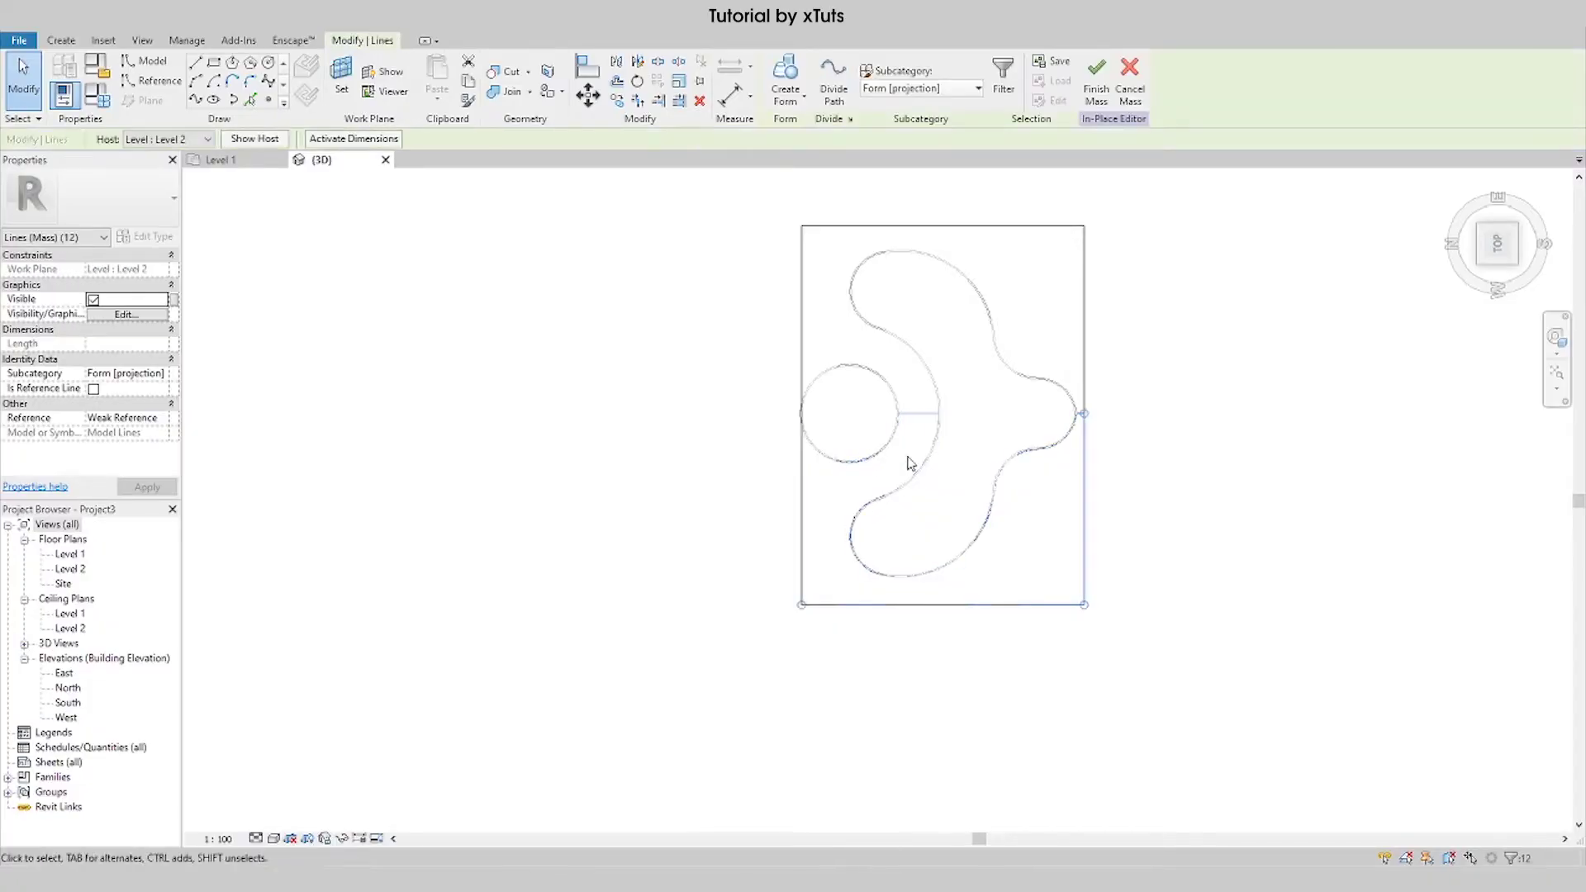
pyautogui.scroll(2, 892, 421)
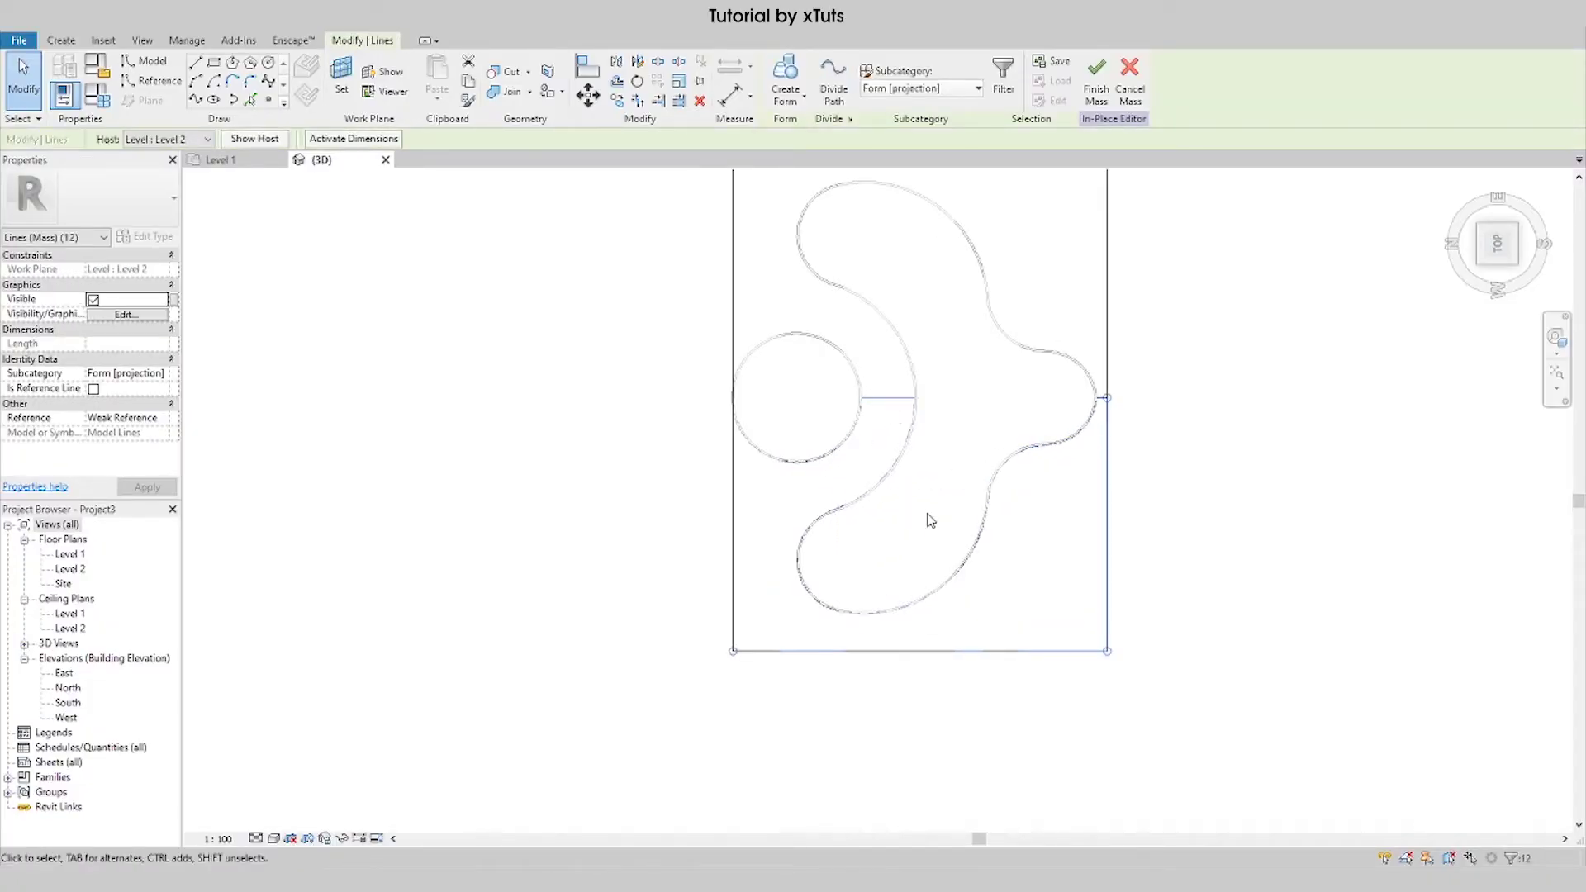
pyautogui.scroll(-2, 964, 464)
pyautogui.scroll(-1, 963, 454)
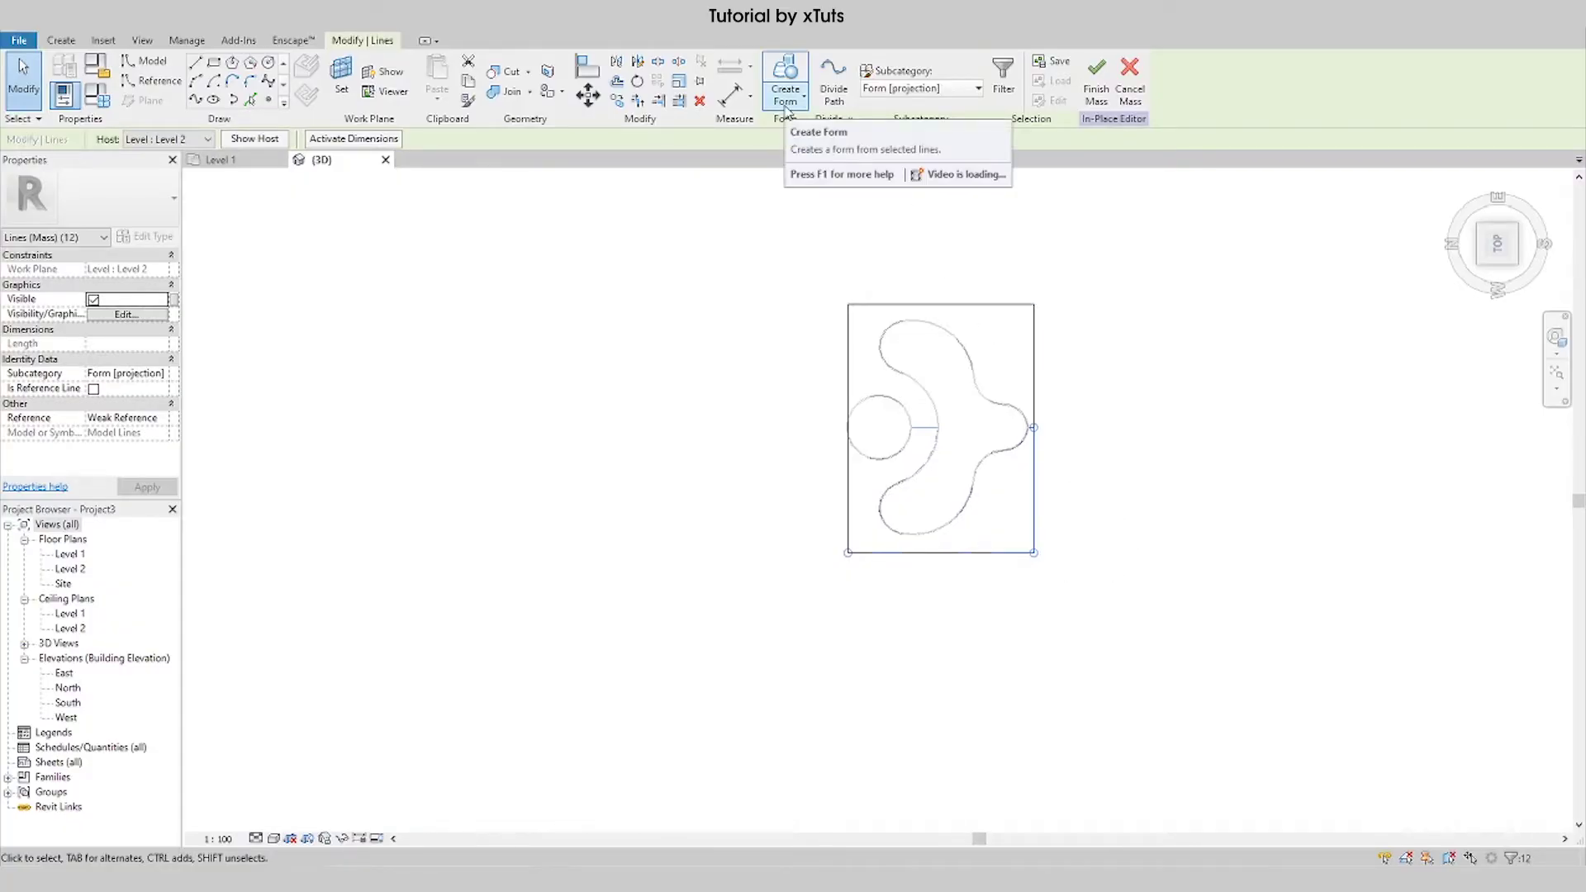
pyautogui.click(786, 103)
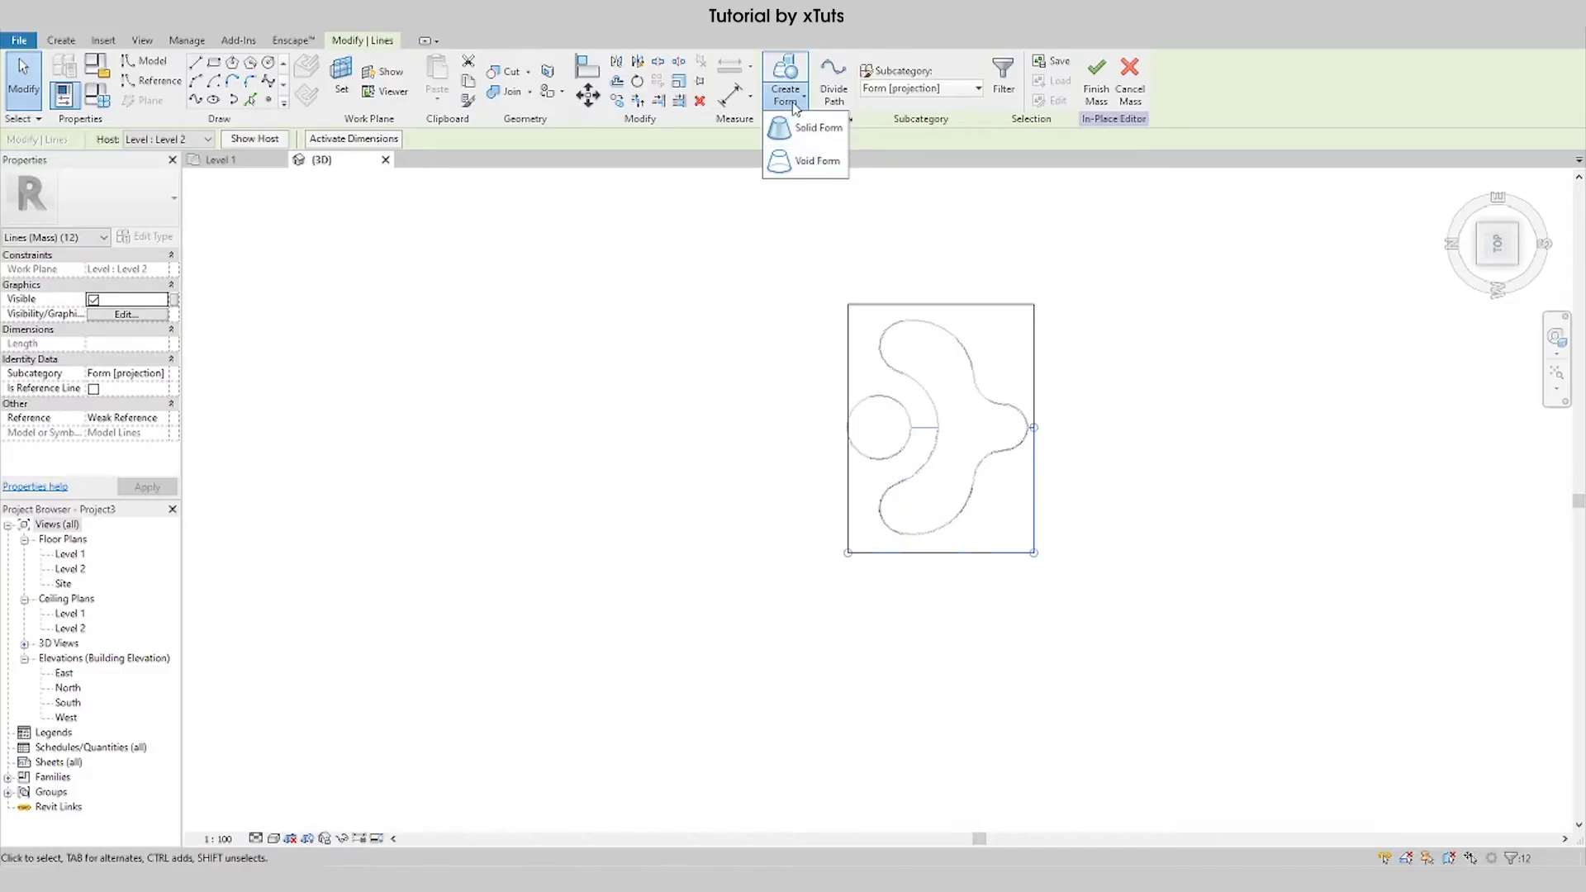
pyautogui.click(799, 164)
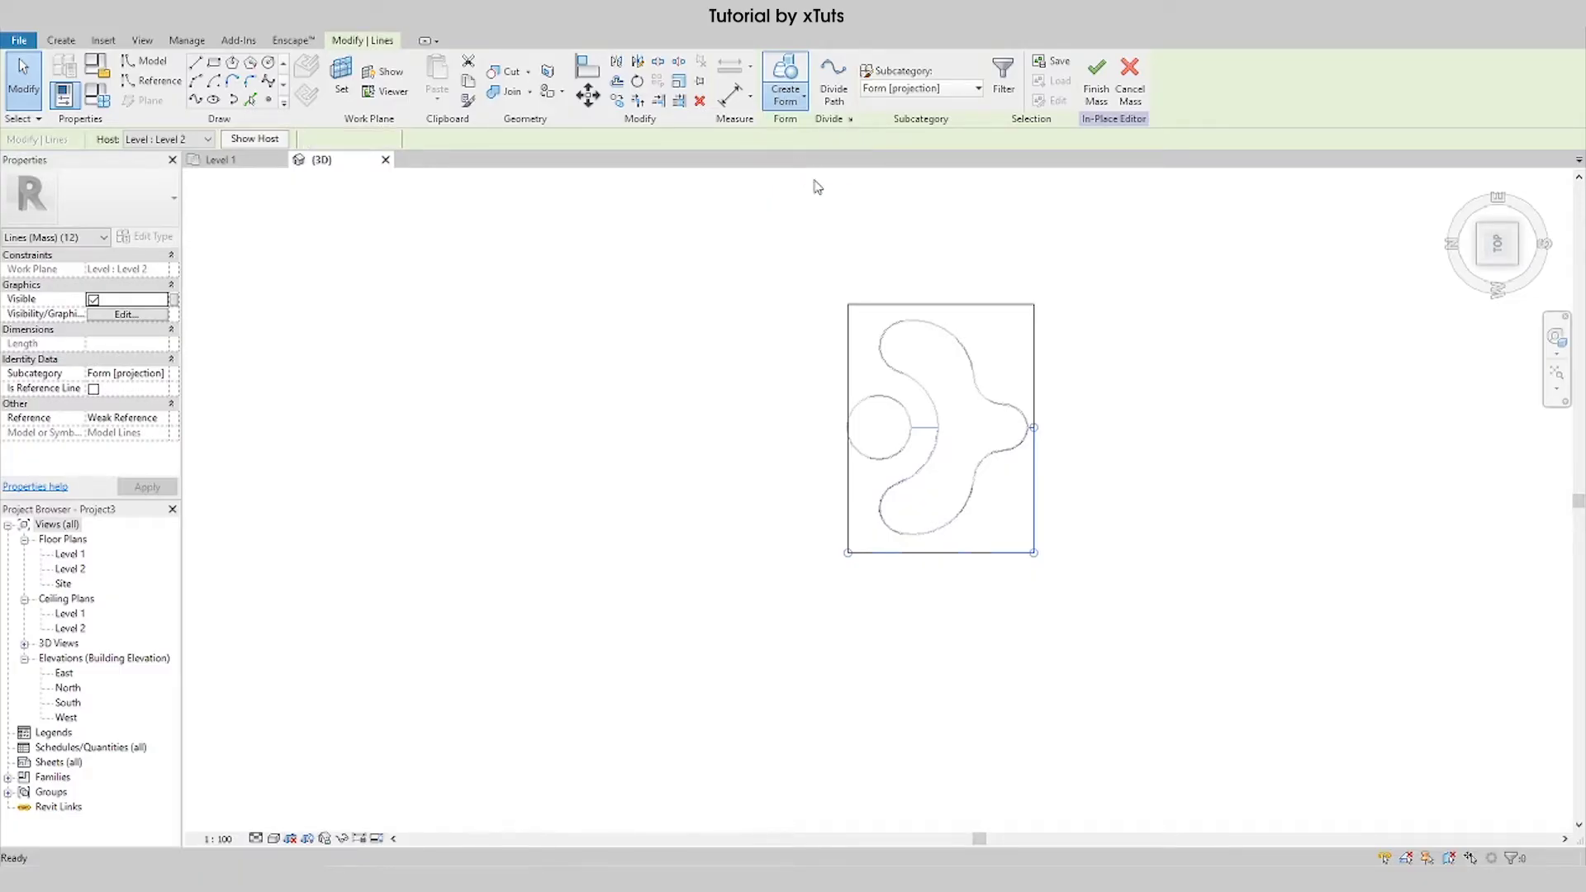
# Step: Drag the void's bottom face down below the wavy mass so it cuts the full thickness
pyautogui.moveTo(1154, 563)
pyautogui.keyDown('shift'); pyautogui.mouseDown(button='middle')
pyautogui.moveTo(1014, 442)
pyautogui.moveTo(869, 506)
pyautogui.mouseUp(button='middle'); pyautogui.keyUp('shift')
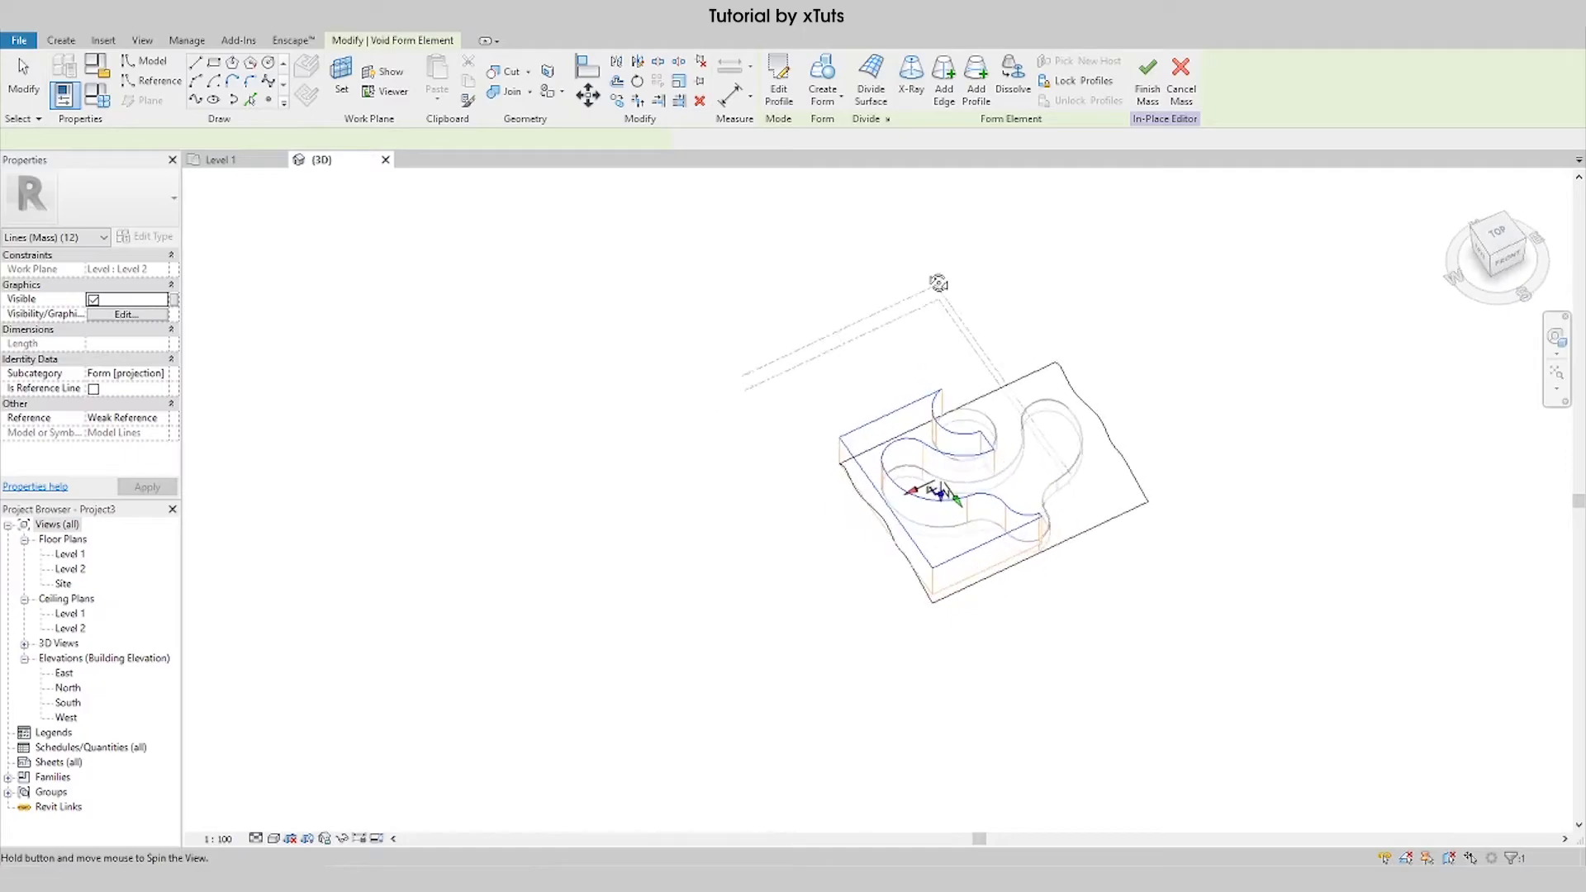
pyautogui.scroll(3, 869, 507)
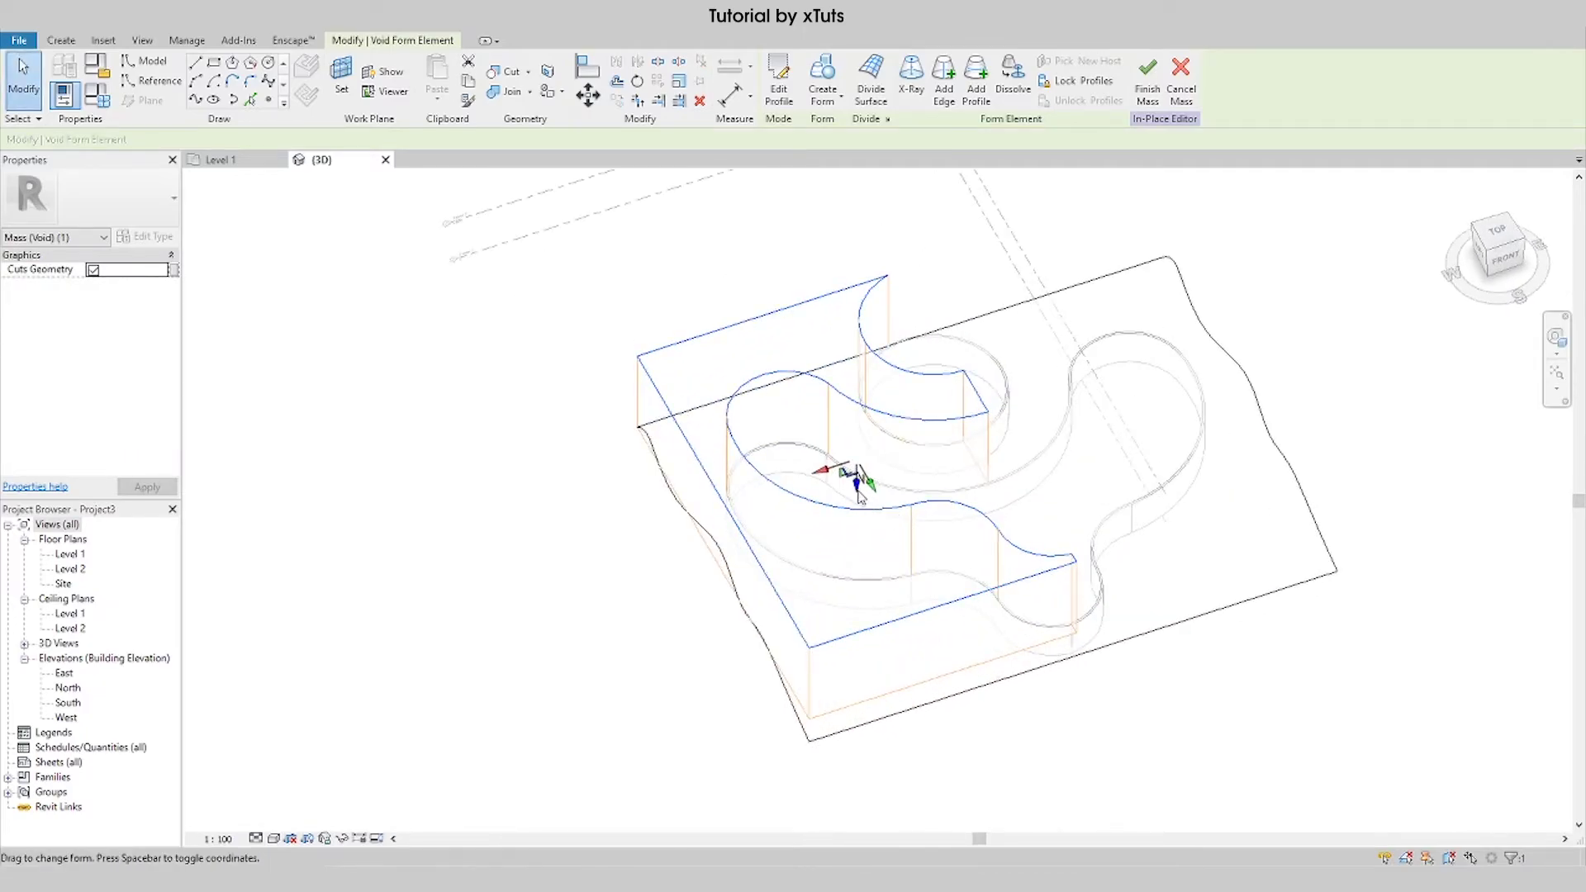
pyautogui.keyDown('shift'); pyautogui.moveTo(1211, 631); pyautogui.dragTo(1130, 489, button='middle'); pyautogui.keyUp('shift')
pyautogui.scroll(2, 1071, 639)
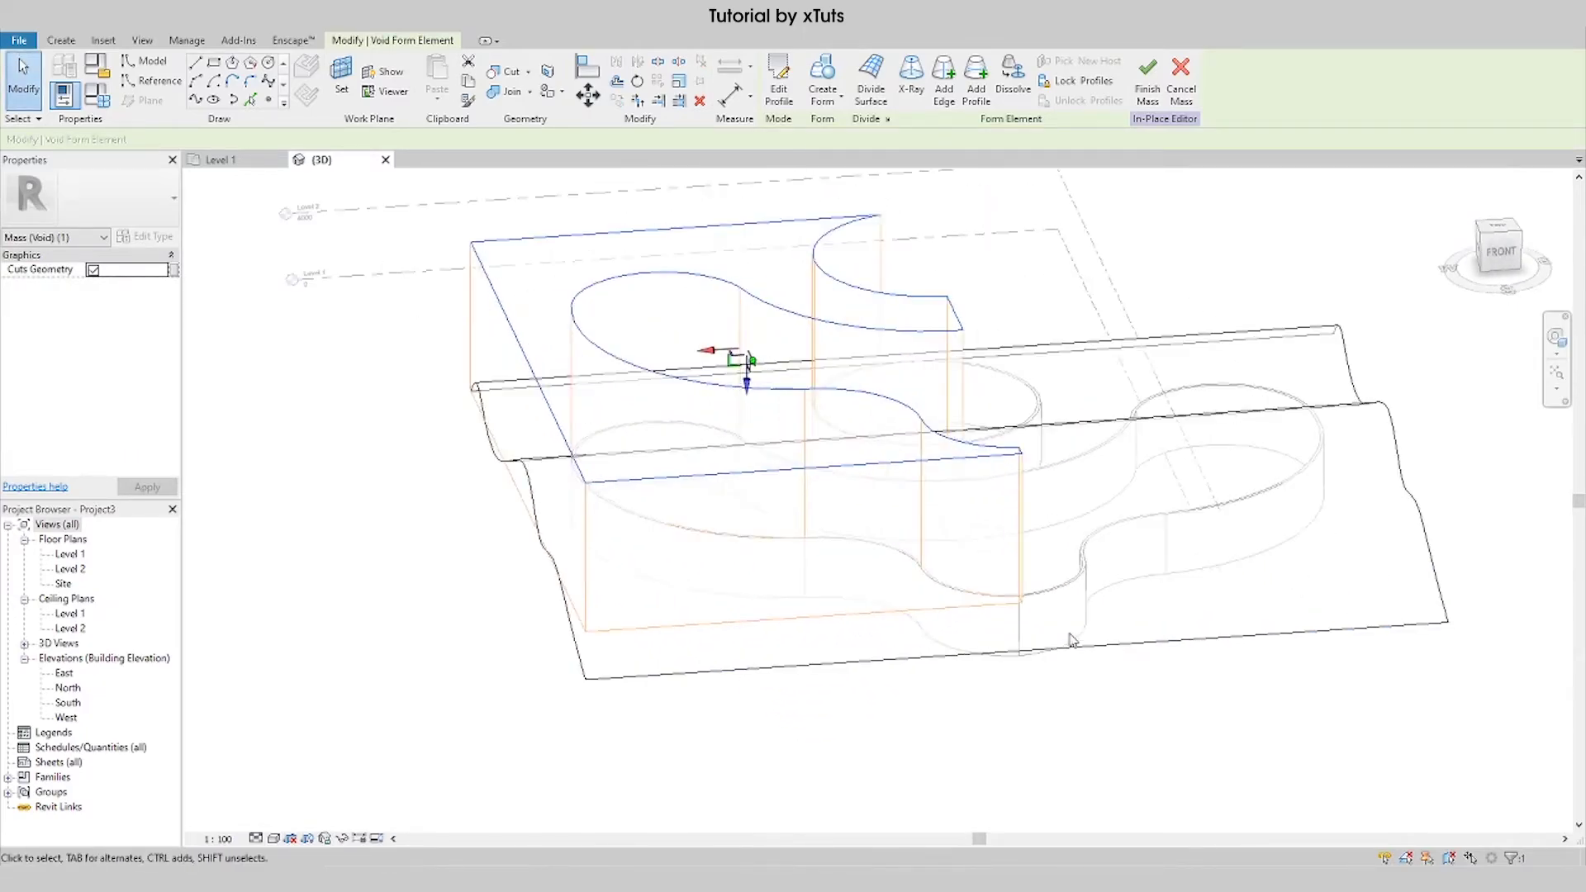
pyautogui.keyDown('shift'); pyautogui.moveTo(1125, 682); pyautogui.dragTo(1099, 611, button='middle'); pyautogui.keyUp('shift')
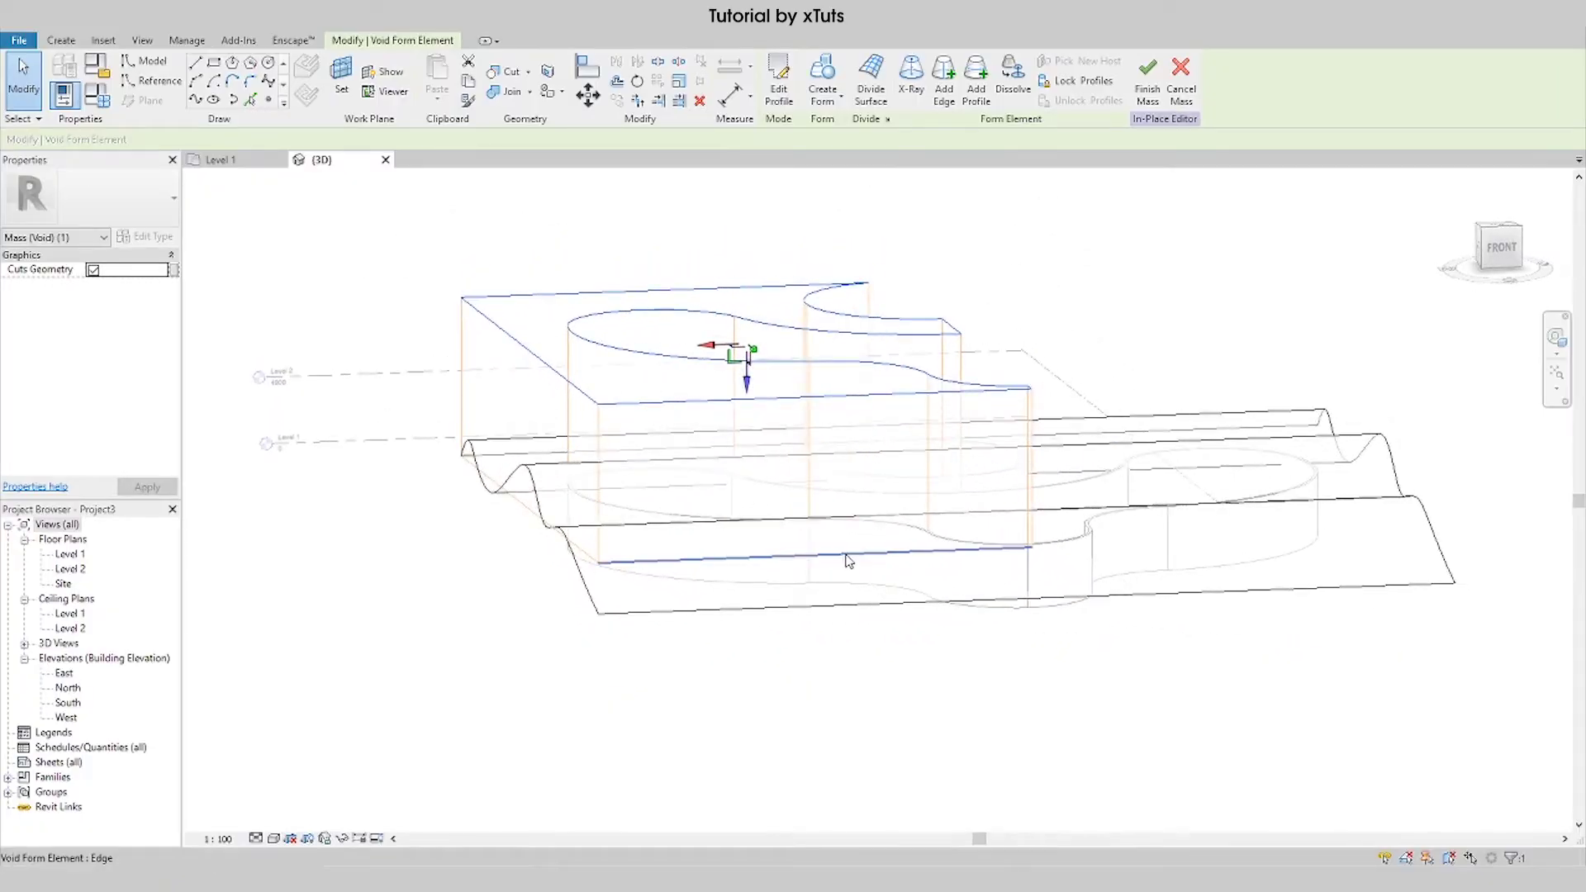
pyautogui.press('Tab')
pyautogui.press('Tab')
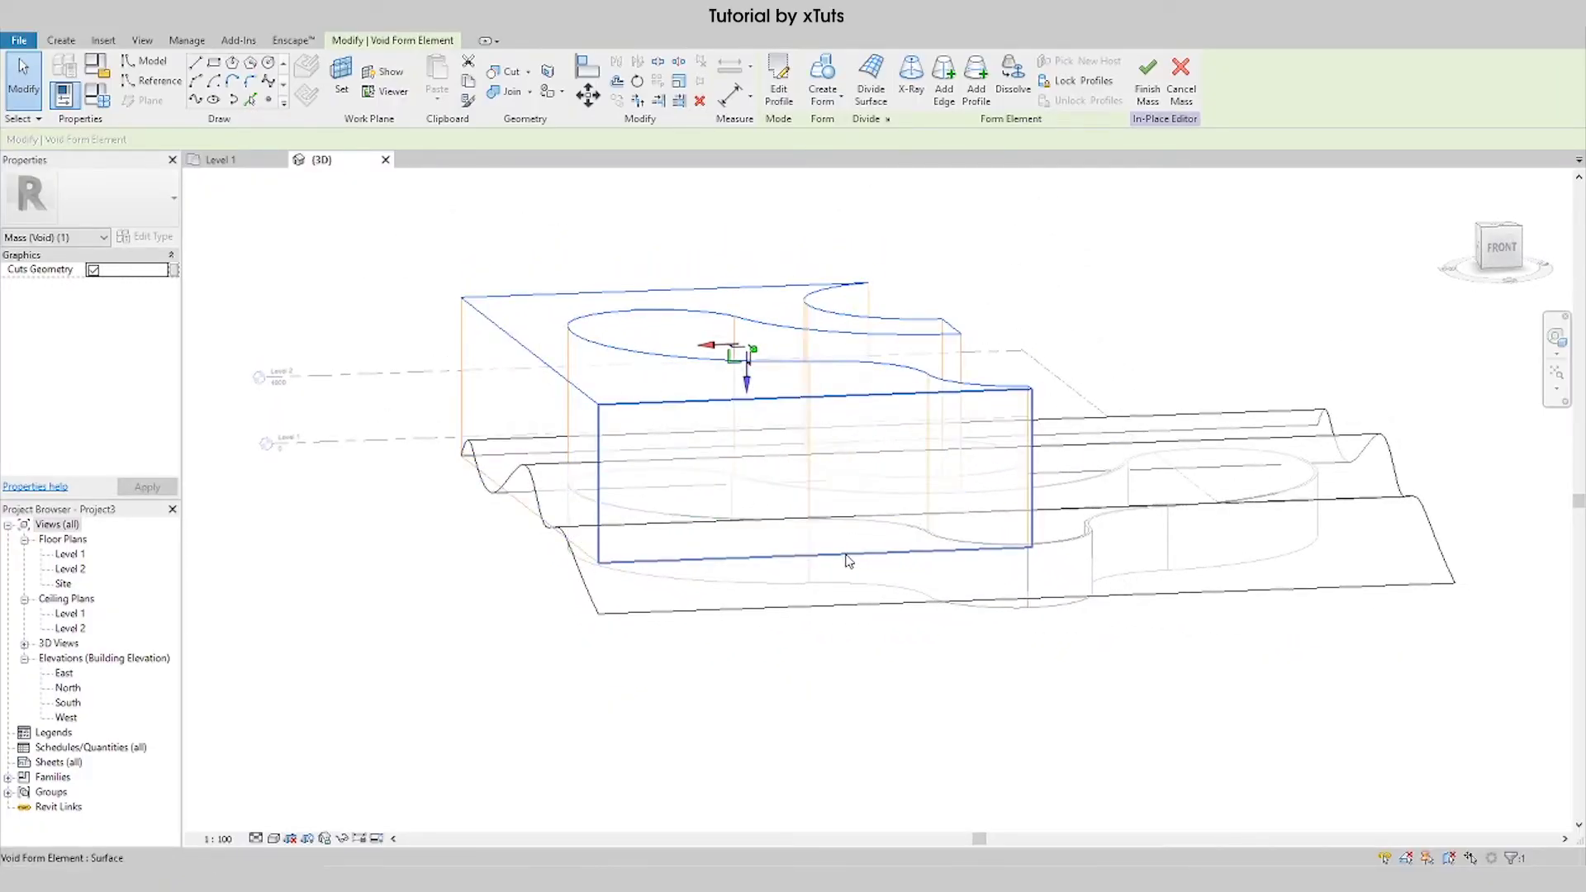
pyautogui.press('Tab')
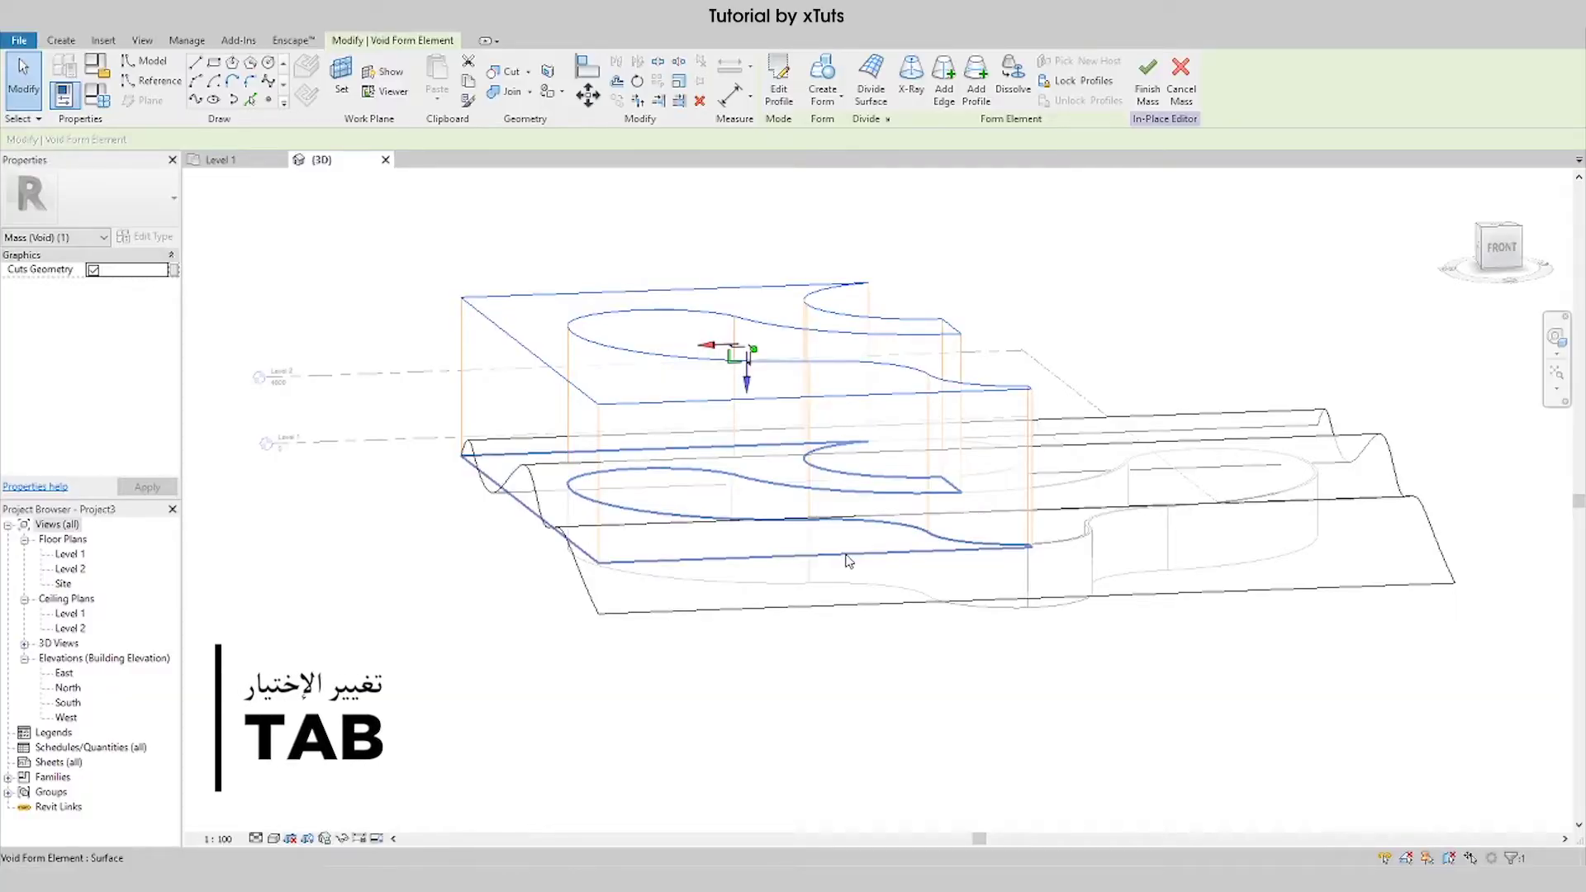
pyautogui.click(849, 562)
pyautogui.moveTo(745, 459); pyautogui.dragTo(769, 636)
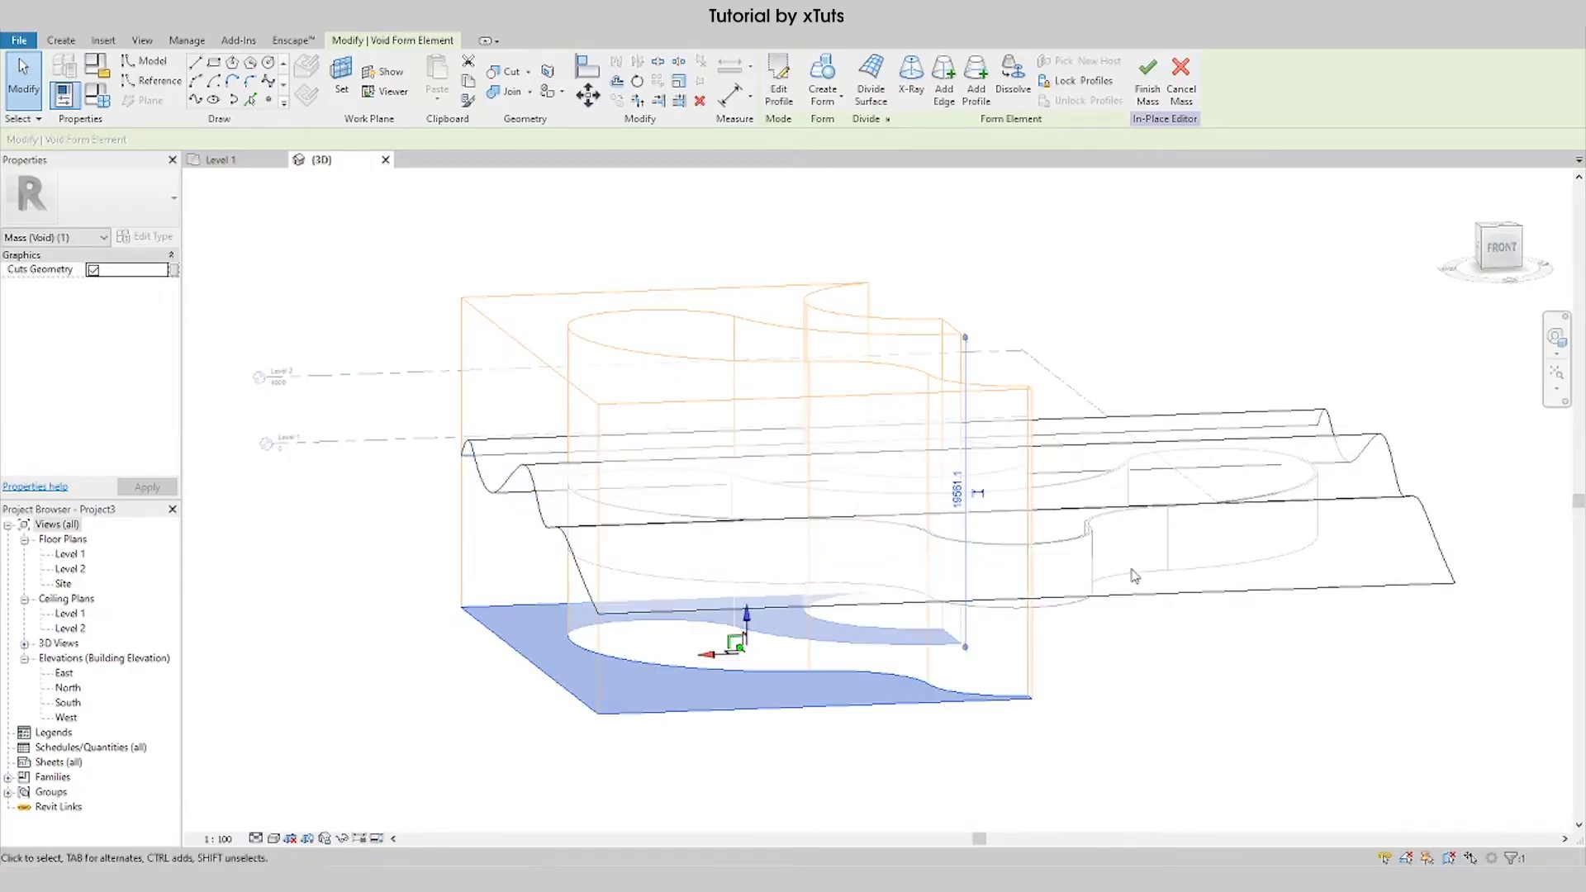
# Step: Select the entire void form and switch to the top view
pyautogui.keyDown('shift'); pyautogui.moveTo(1108, 402); pyautogui.dragTo(1232, 655, button='middle'); pyautogui.keyUp('shift')
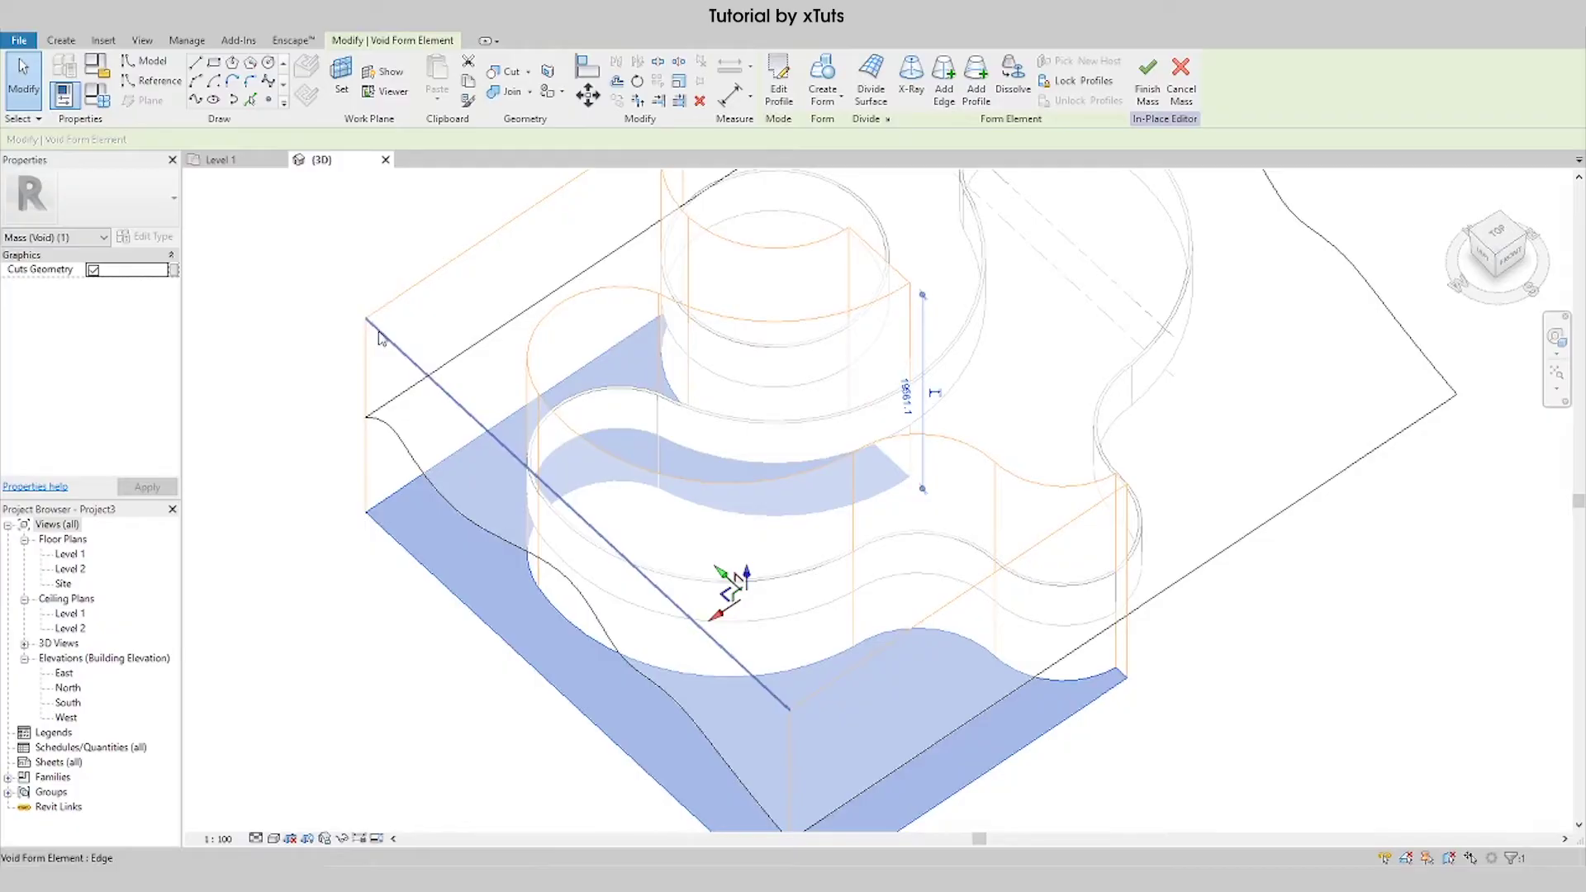
pyautogui.press('Tab')
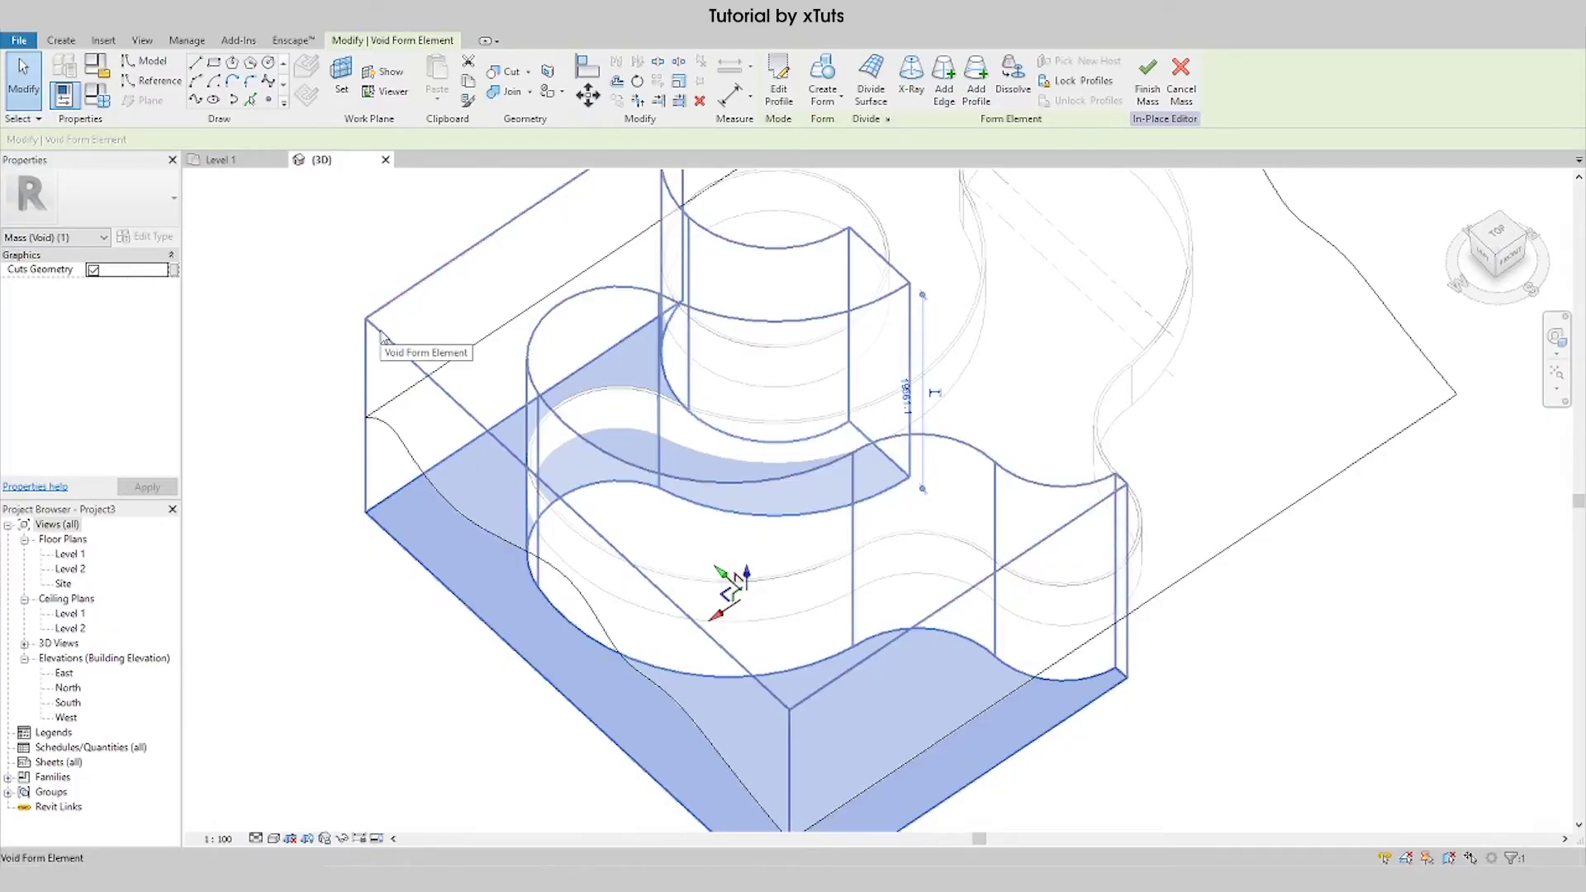
pyautogui.click(382, 334)
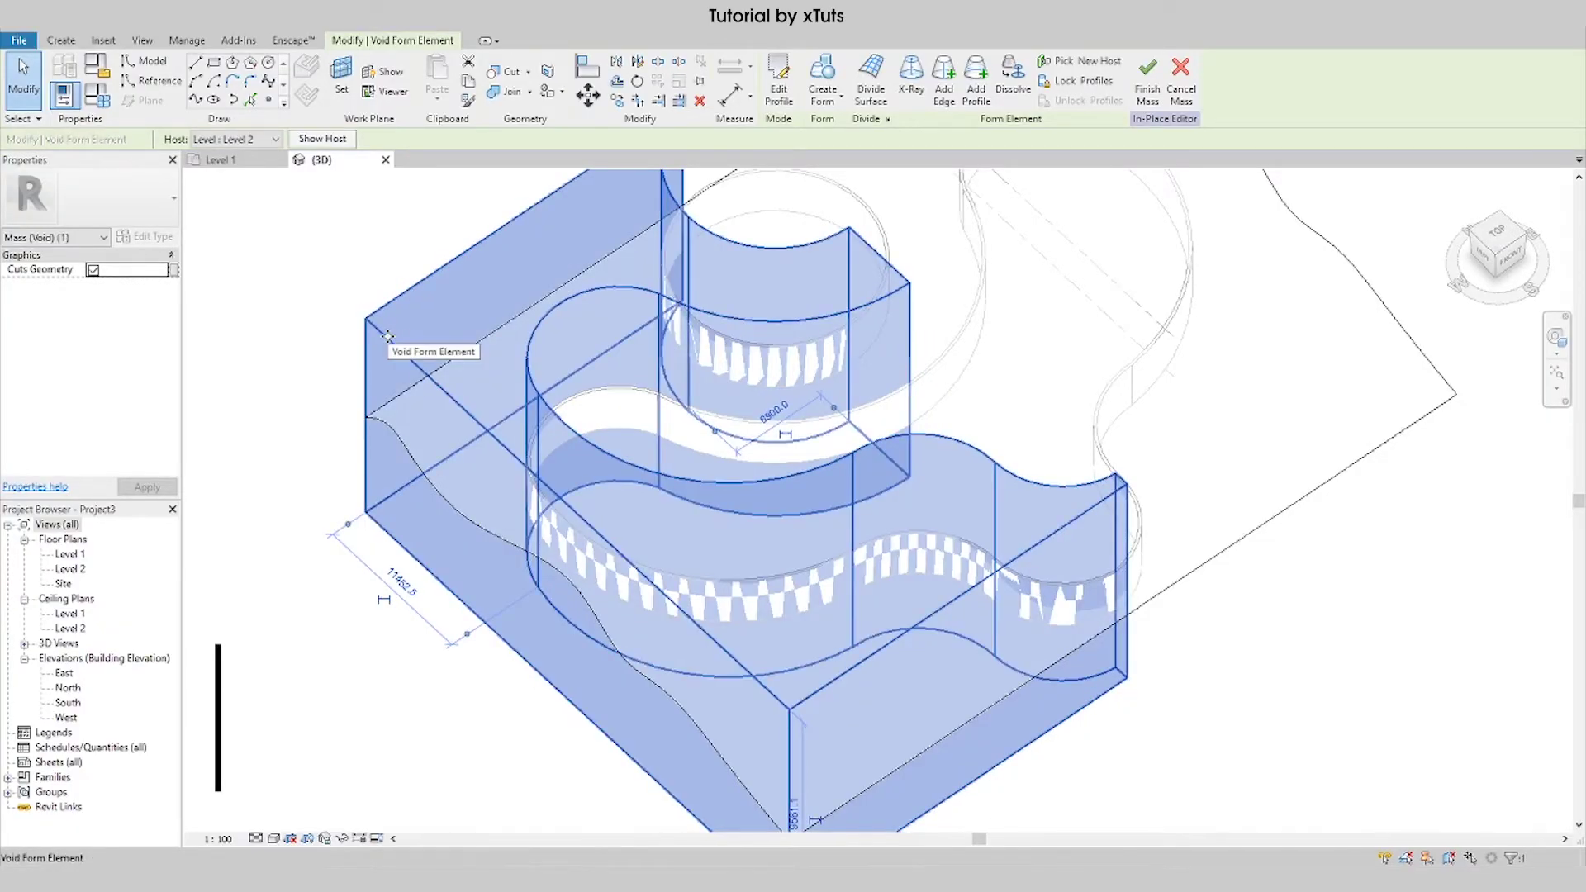
pyautogui.moveTo(1494, 248); pyautogui.dragTo(1444, 296)
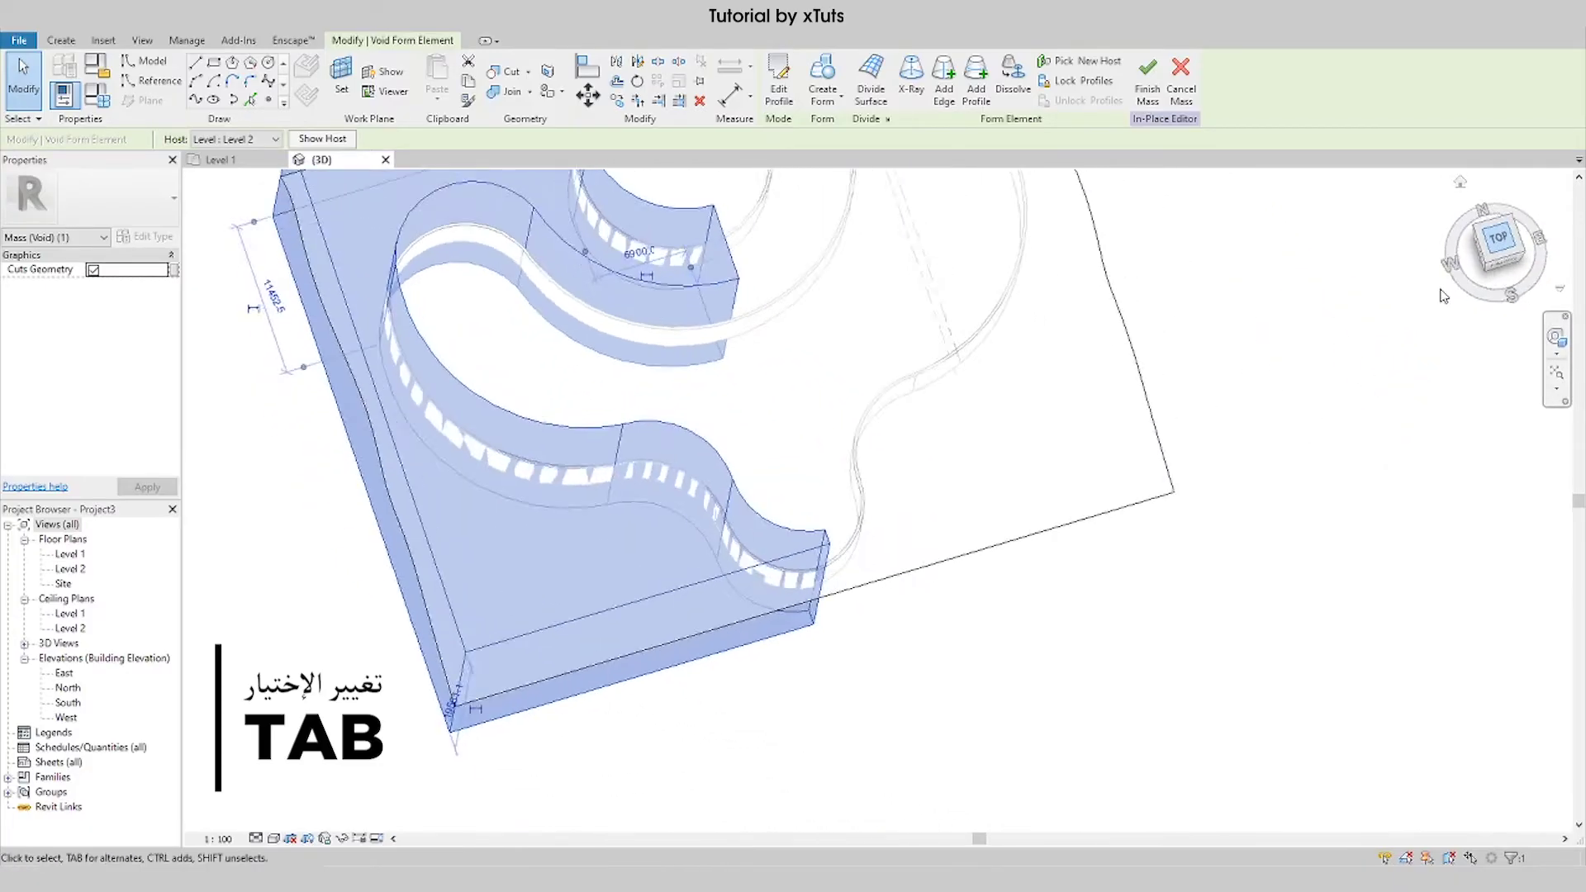
pyautogui.click(1497, 240)
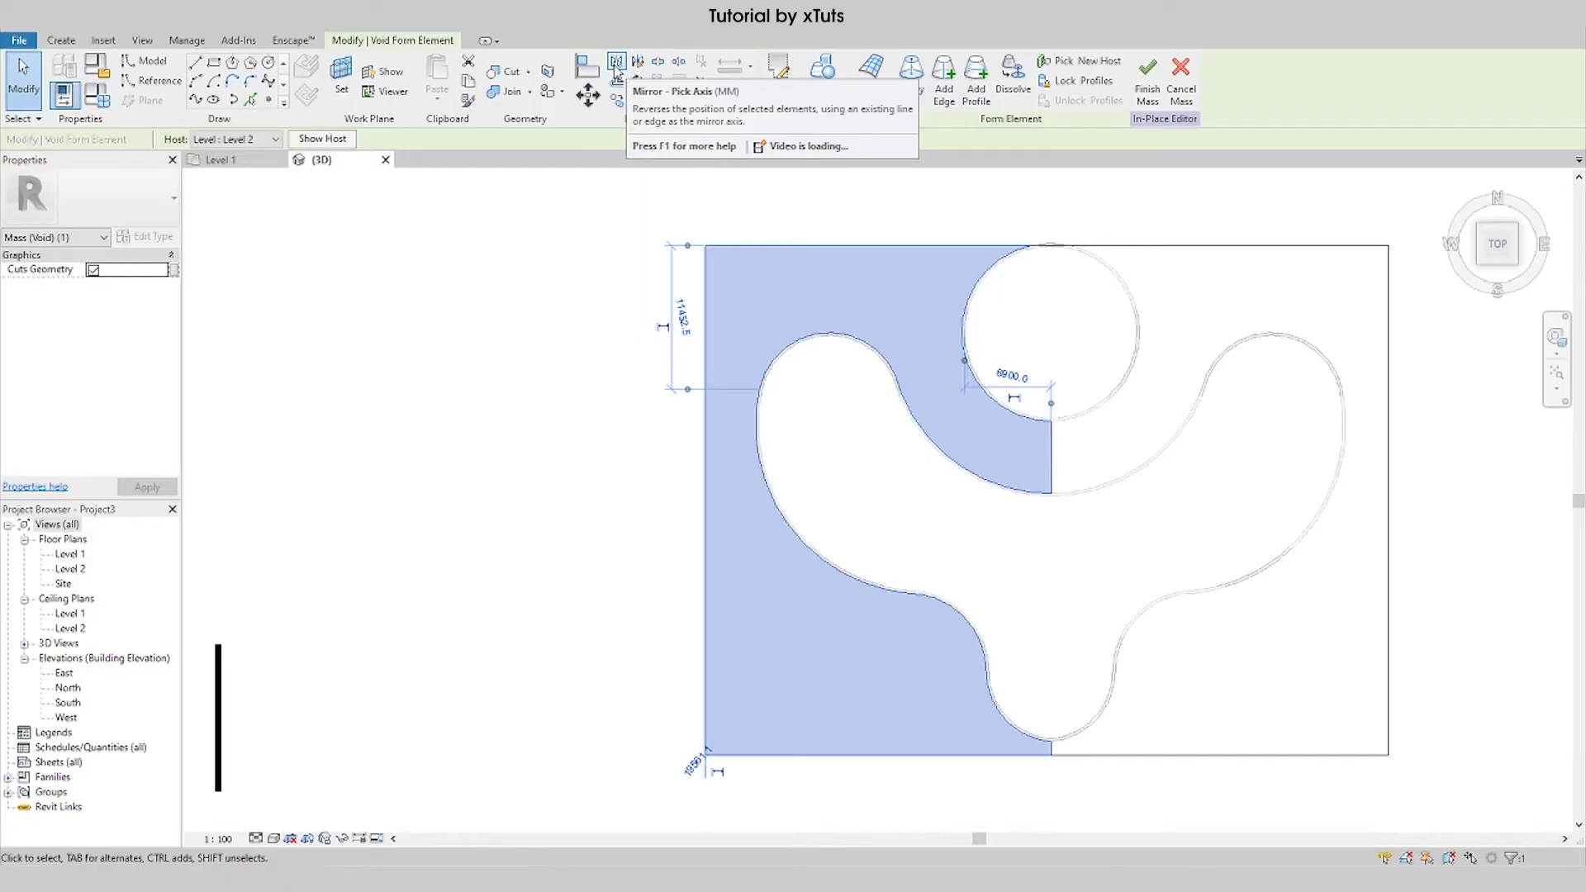
# Step: Mirror a copy of the void across a vertical axis drawn from the circle's endpoint
pyautogui.click(617, 73)
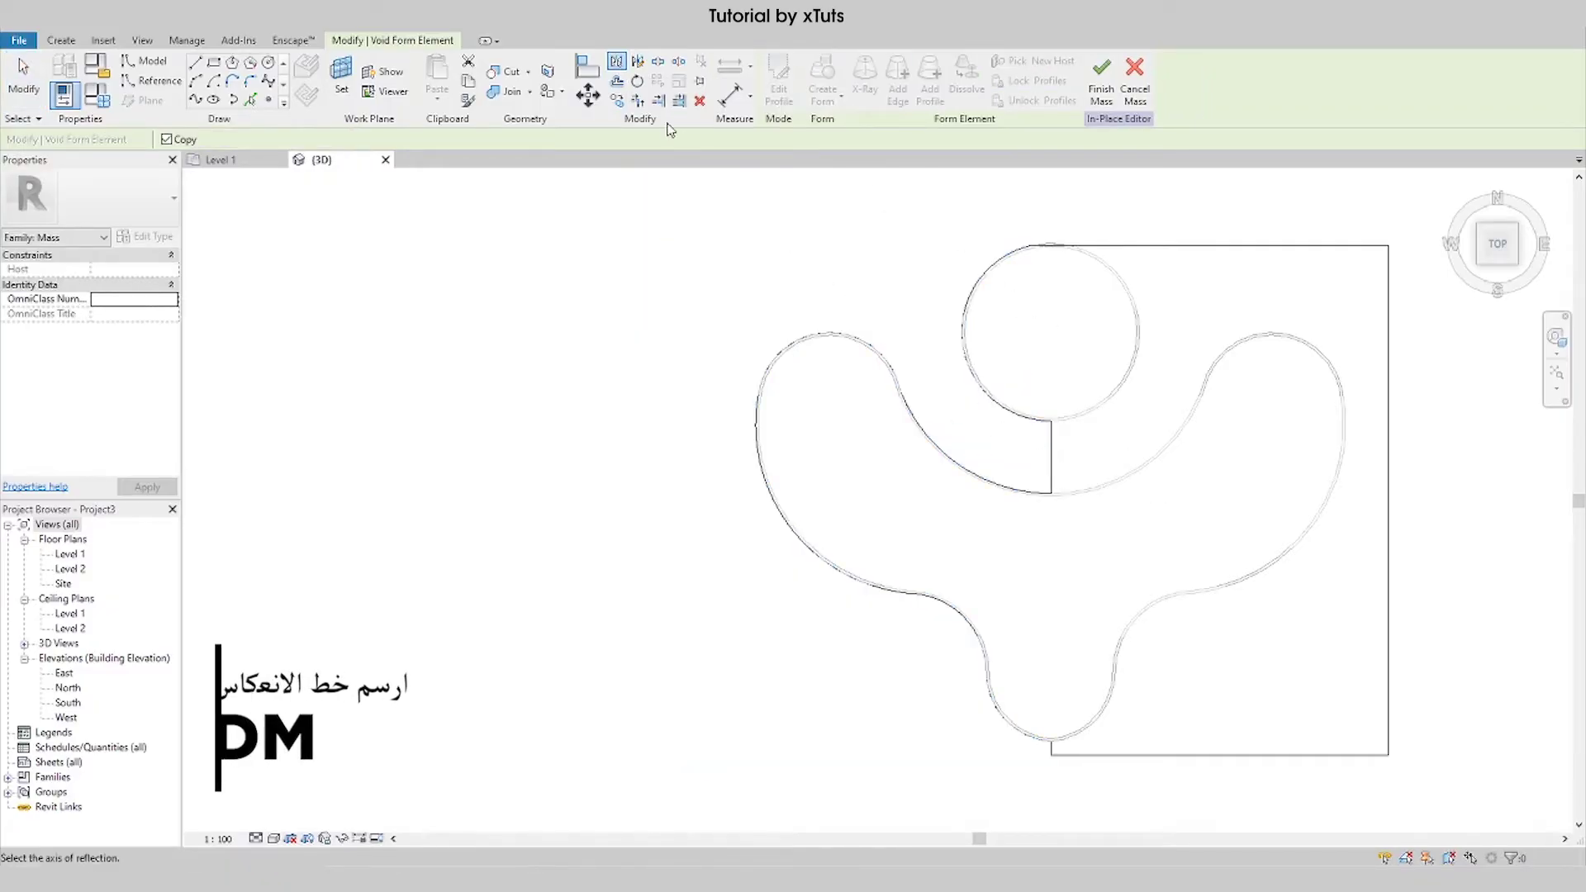
pyautogui.click(639, 64)
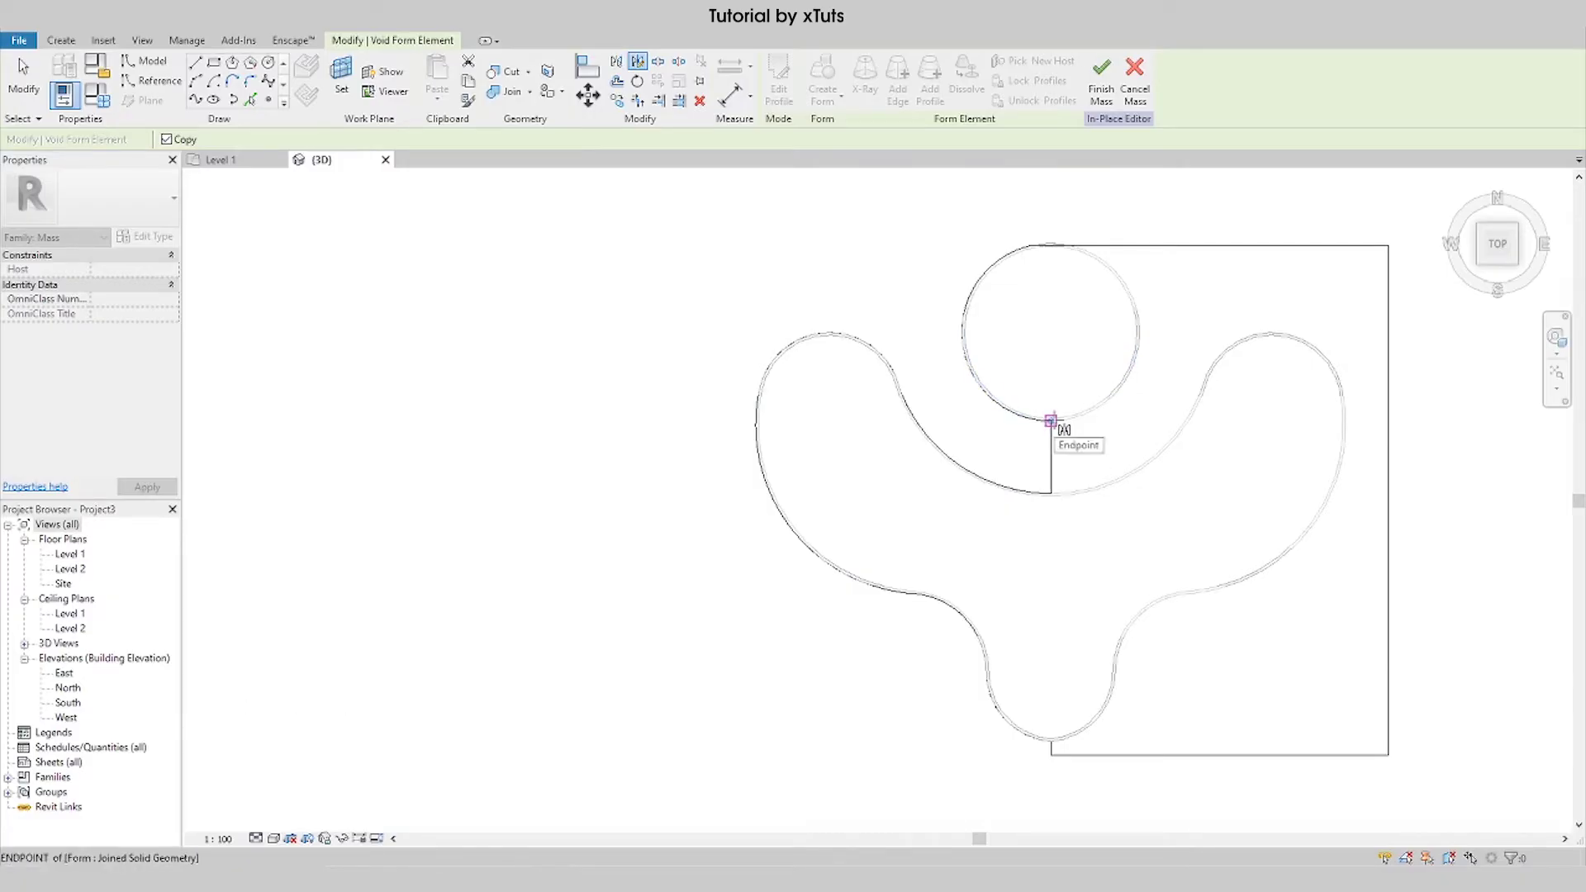
pyautogui.click(1051, 422)
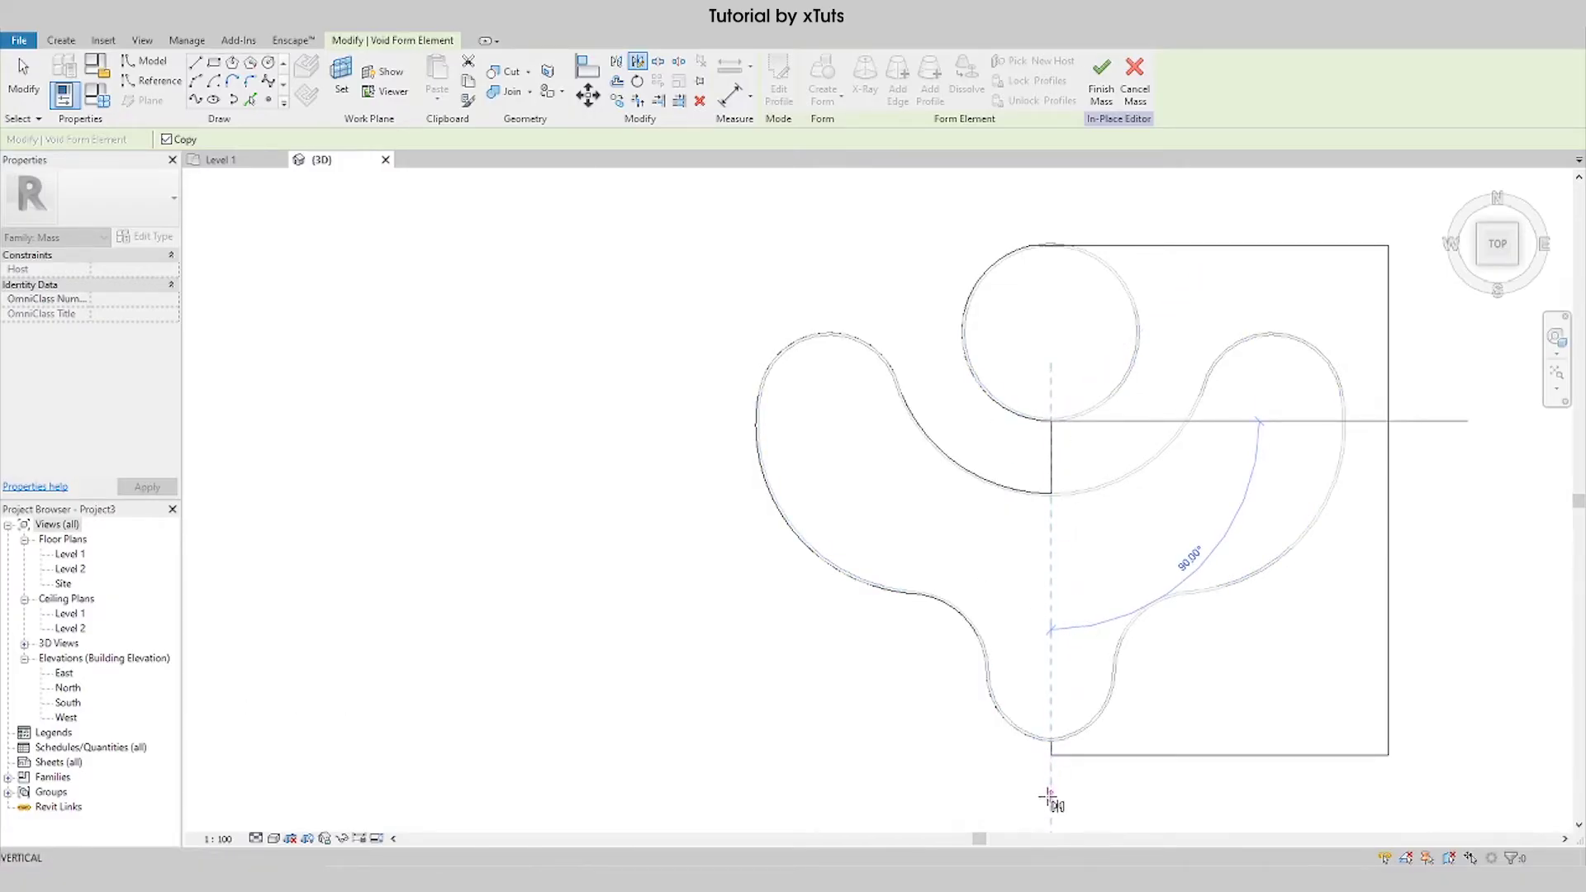
pyautogui.click(1047, 799)
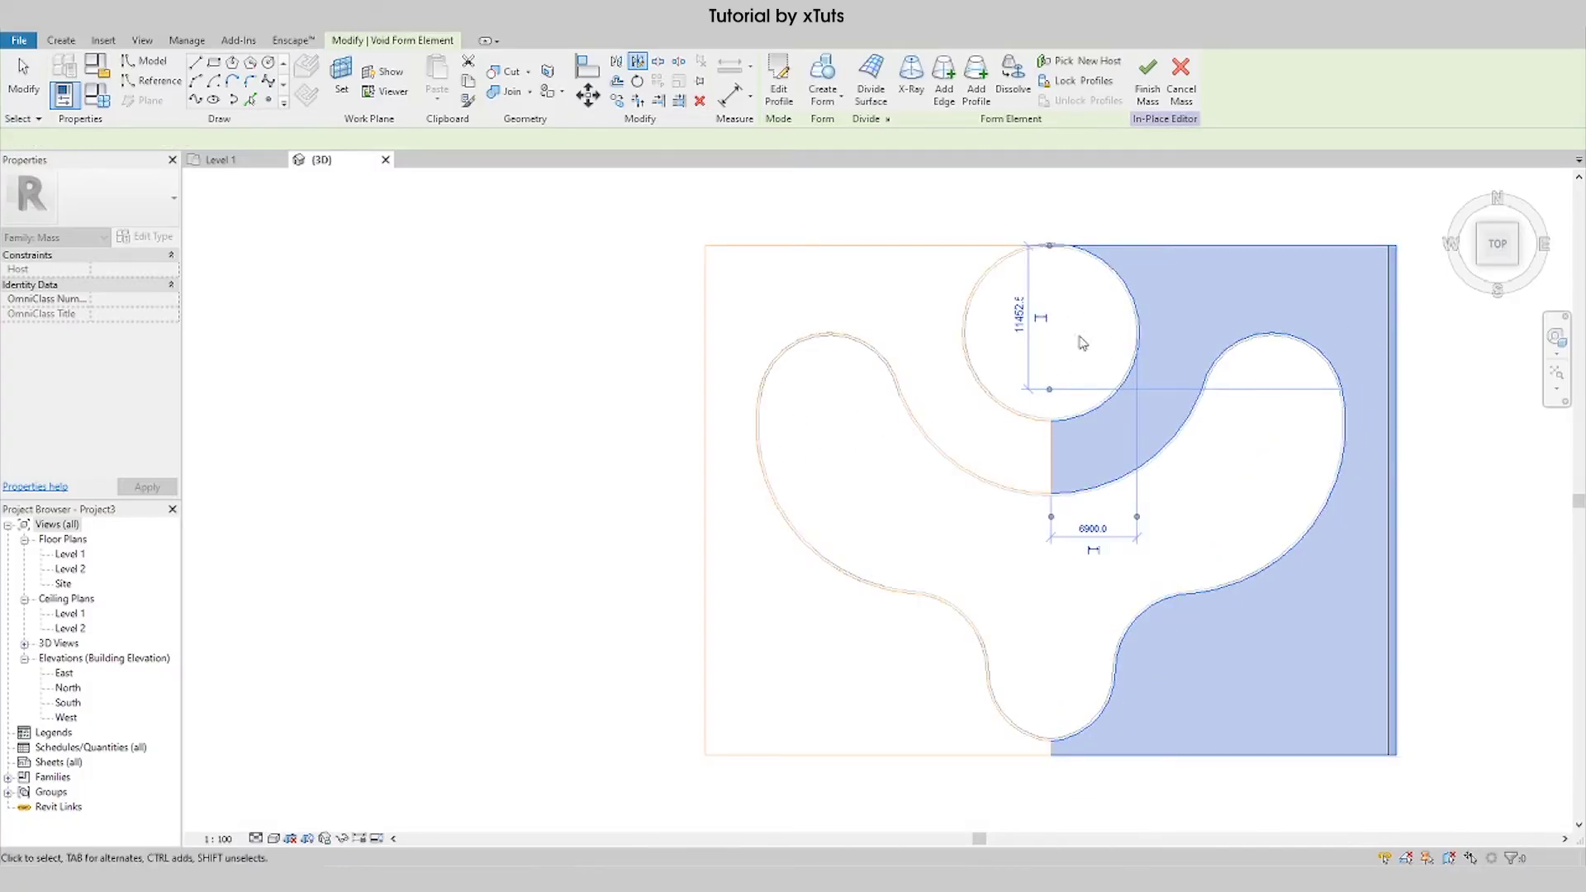
pyautogui.press('Escape')
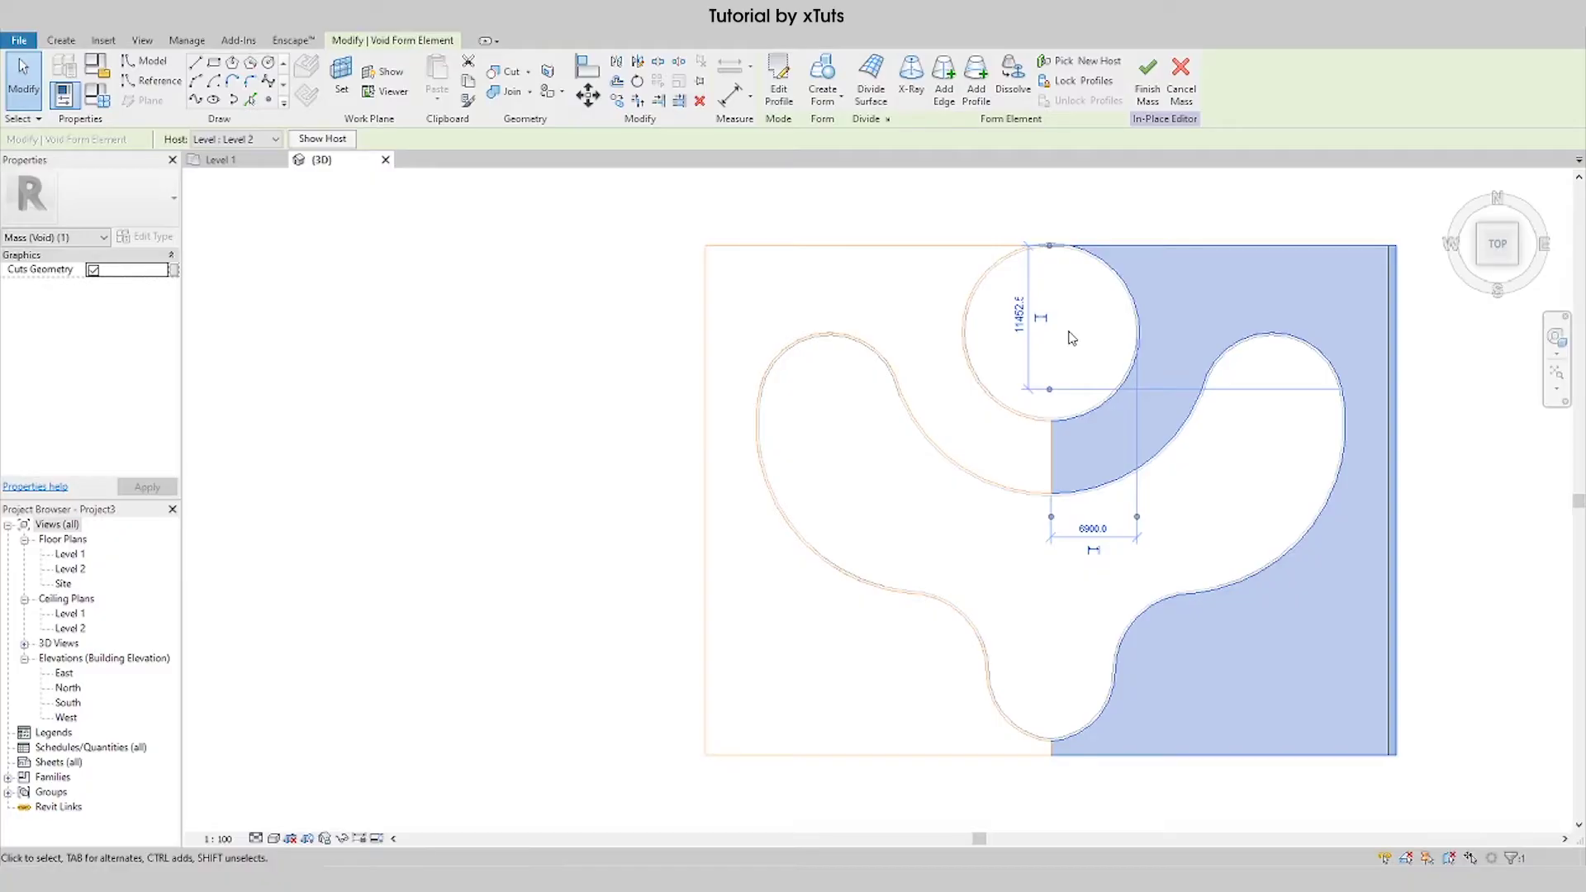
pyautogui.click(1169, 201)
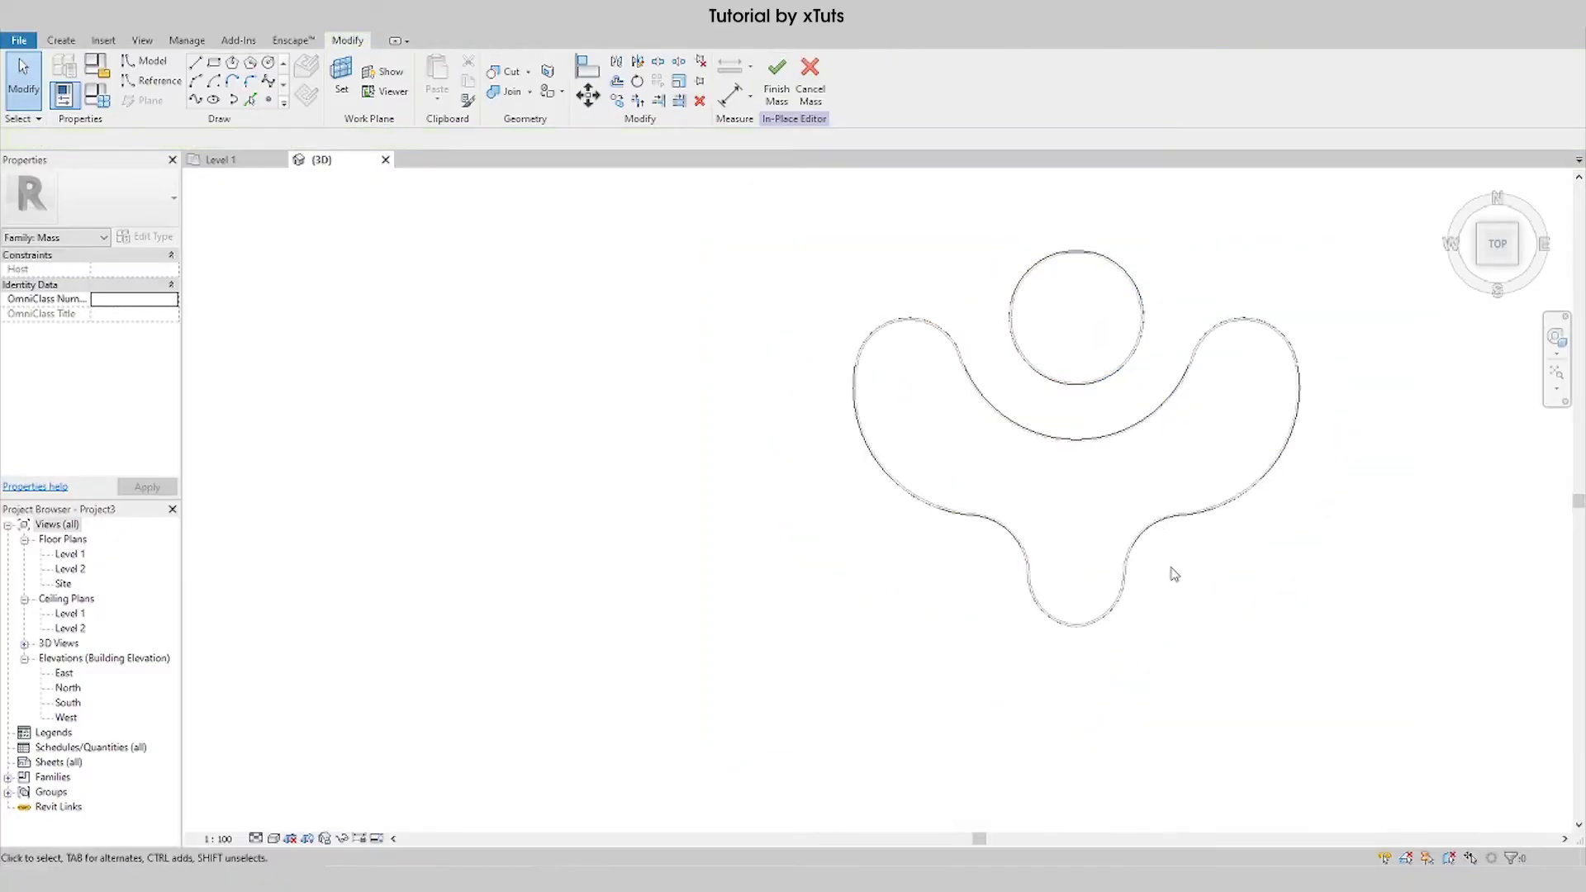
# Step: Cancel the Cut tool, select the wavy mass form, and finish the Curve Roof in-place mass
pyautogui.moveTo(1168, 574)
pyautogui.keyDown('shift'); pyautogui.mouseDown(button='middle')
pyautogui.moveTo(1292, 528)
pyautogui.moveTo(1349, 354)
pyautogui.moveTo(1211, 418)
pyautogui.mouseUp(button='middle'); pyautogui.keyUp('shift')
pyautogui.scroll(2, 1211, 418)
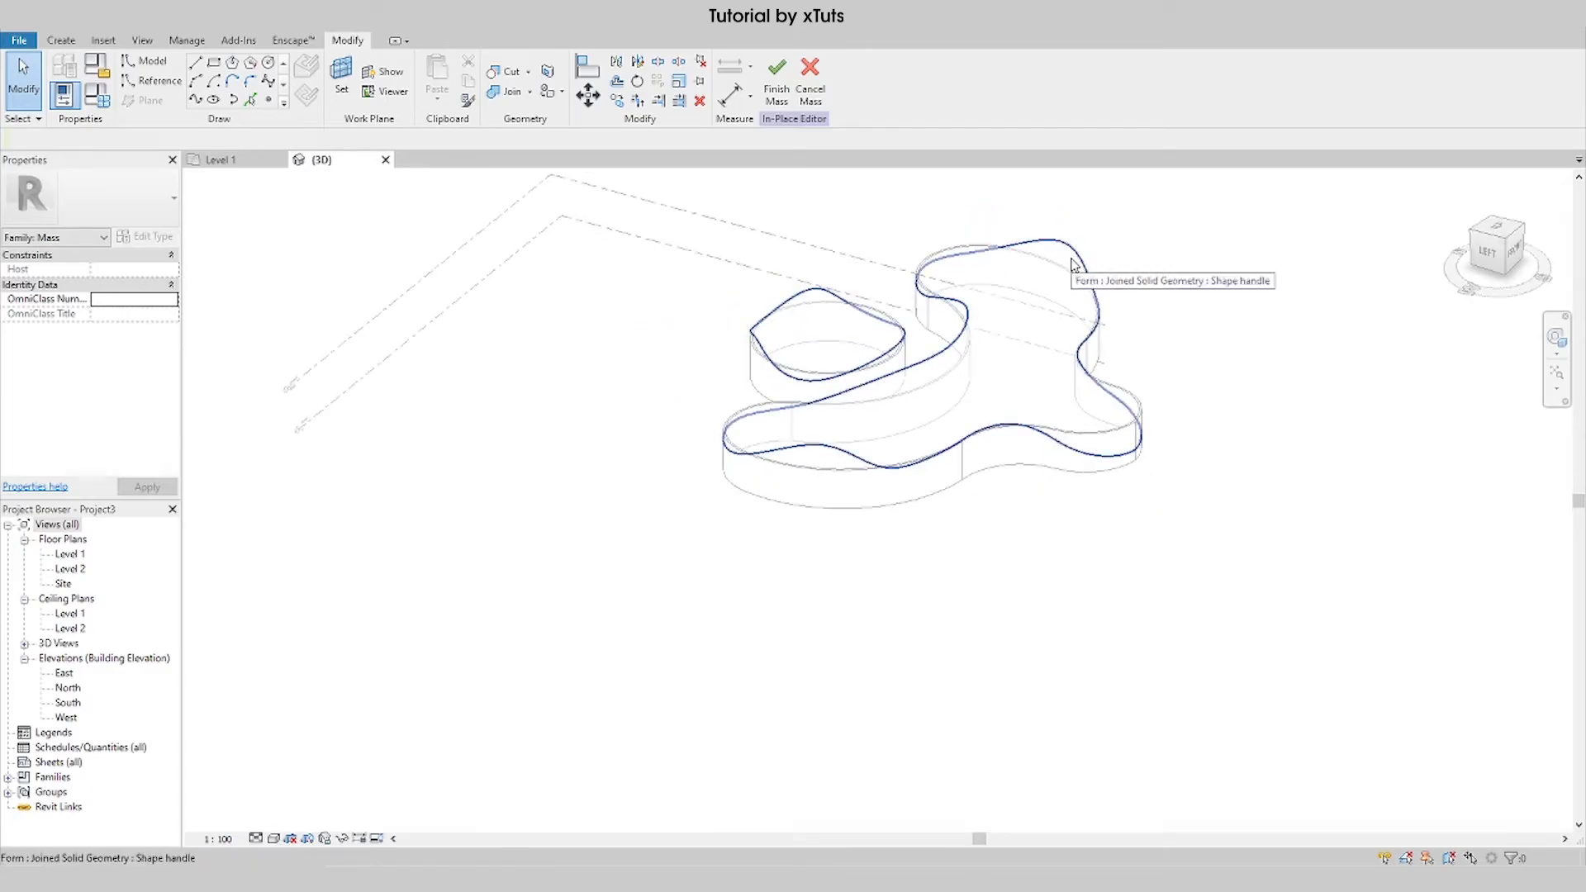
pyautogui.scroll(2, 1074, 265)
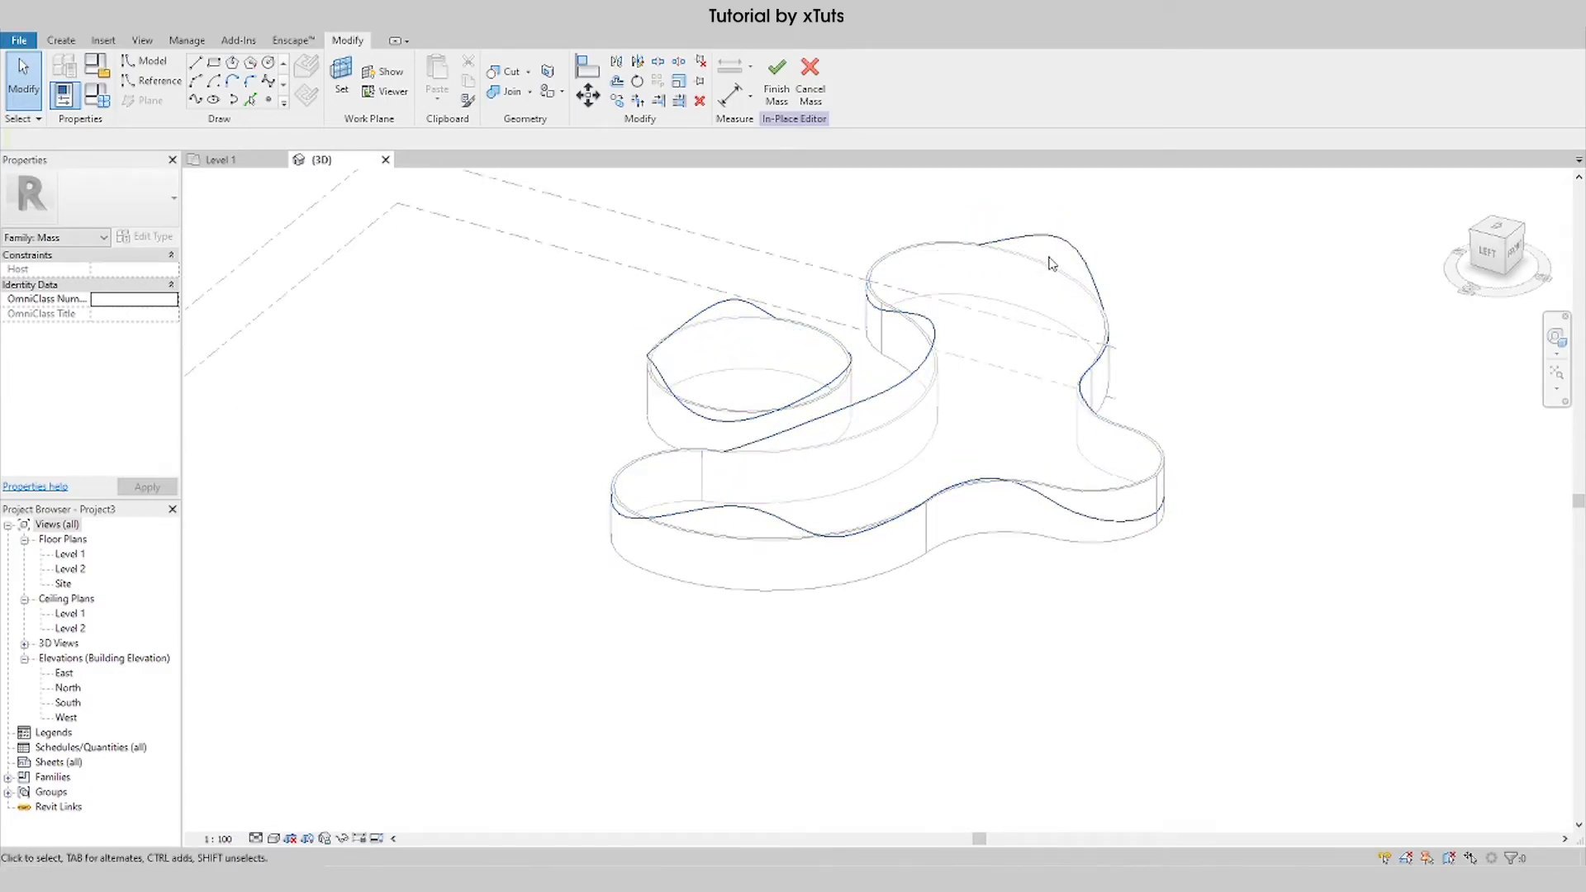
pyautogui.click(497, 77)
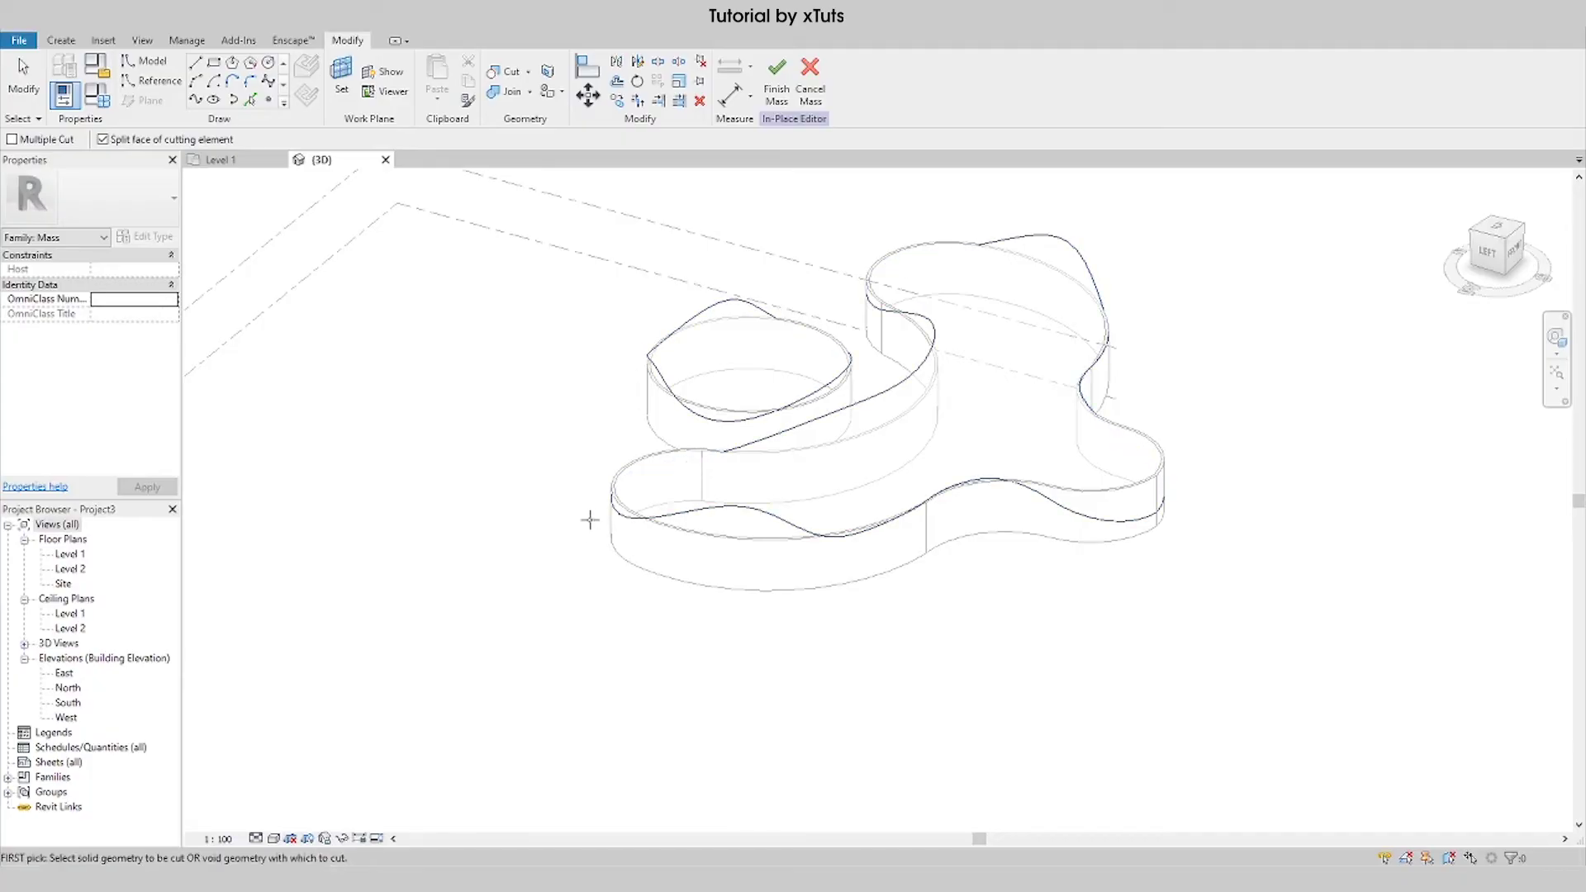
pyautogui.scroll(-1, 743, 397)
pyautogui.press('Escape')
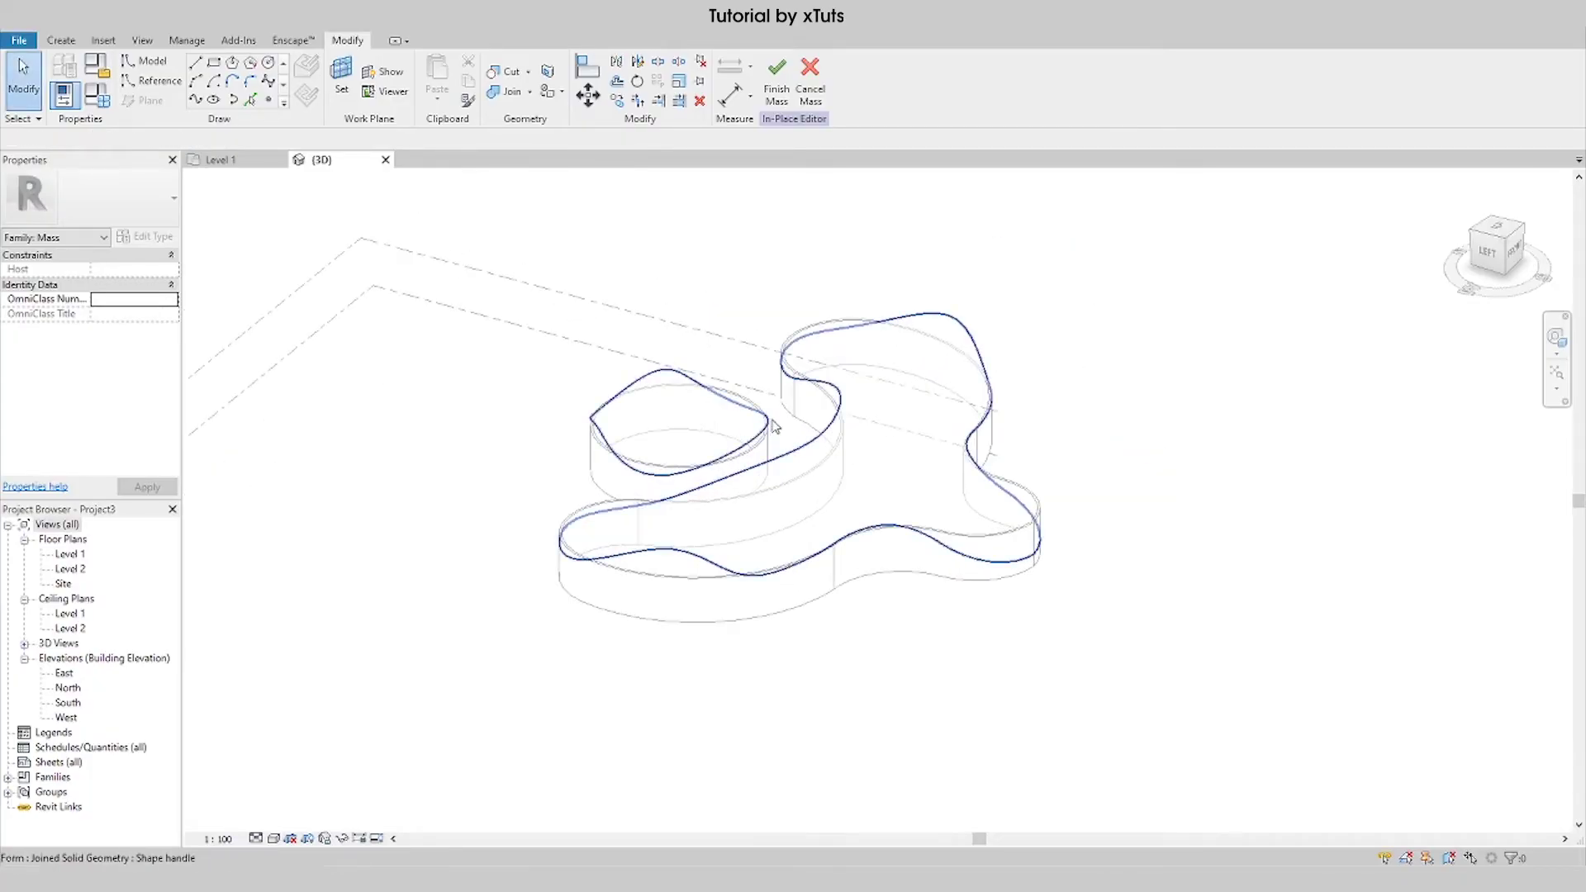
pyautogui.click(772, 423)
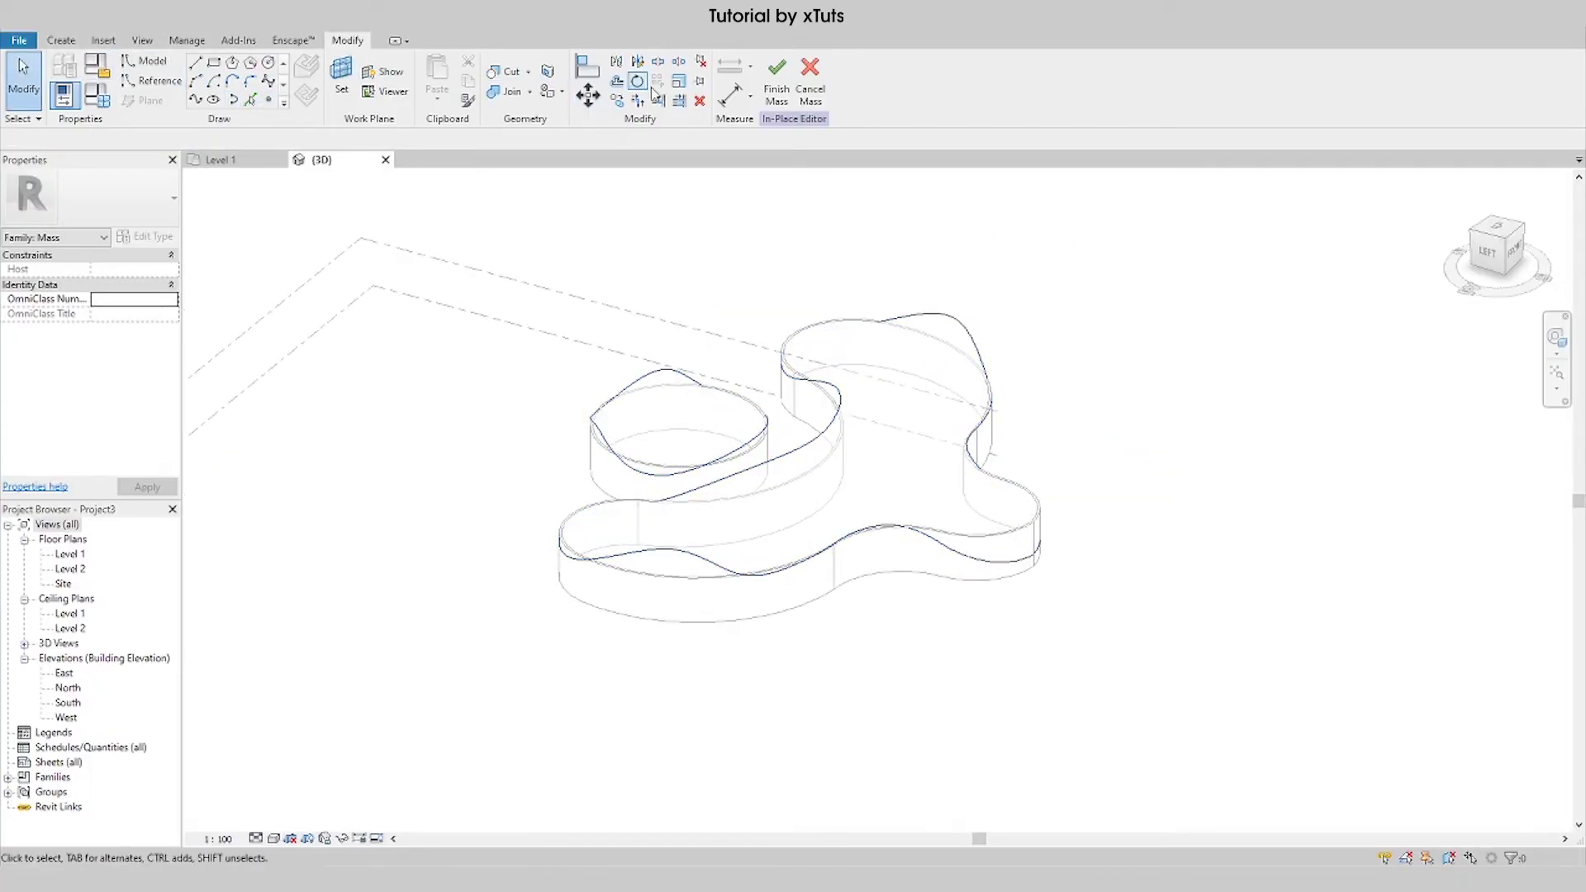
pyautogui.click(774, 97)
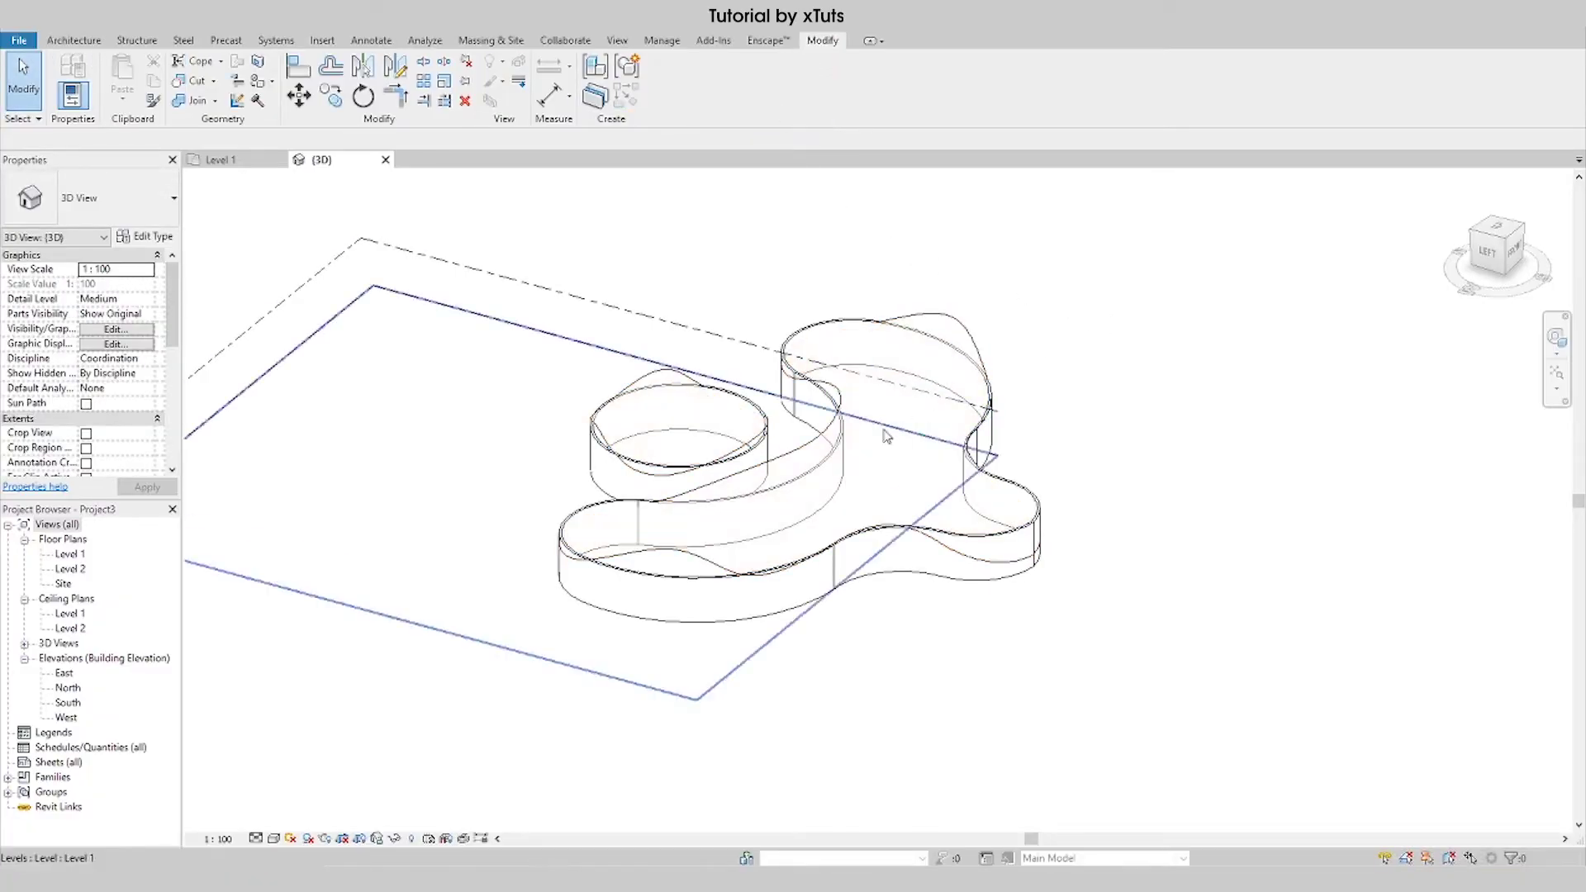
# Step: Create a Roof by Face on the Curve Roof mass's wavy top faces
pyautogui.click(59, 46)
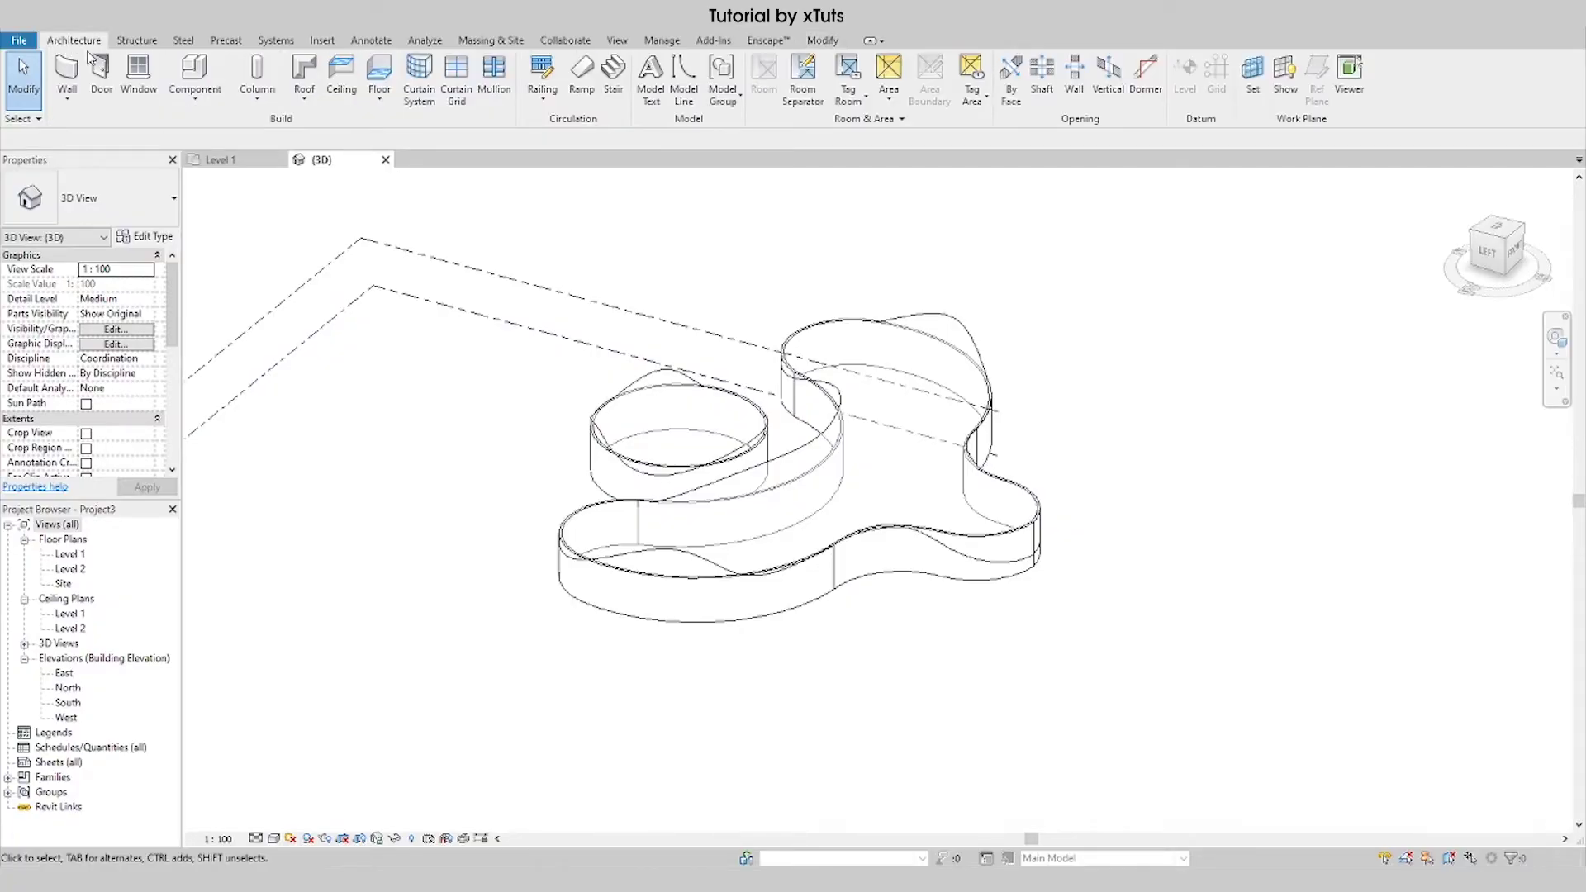
pyautogui.click(304, 93)
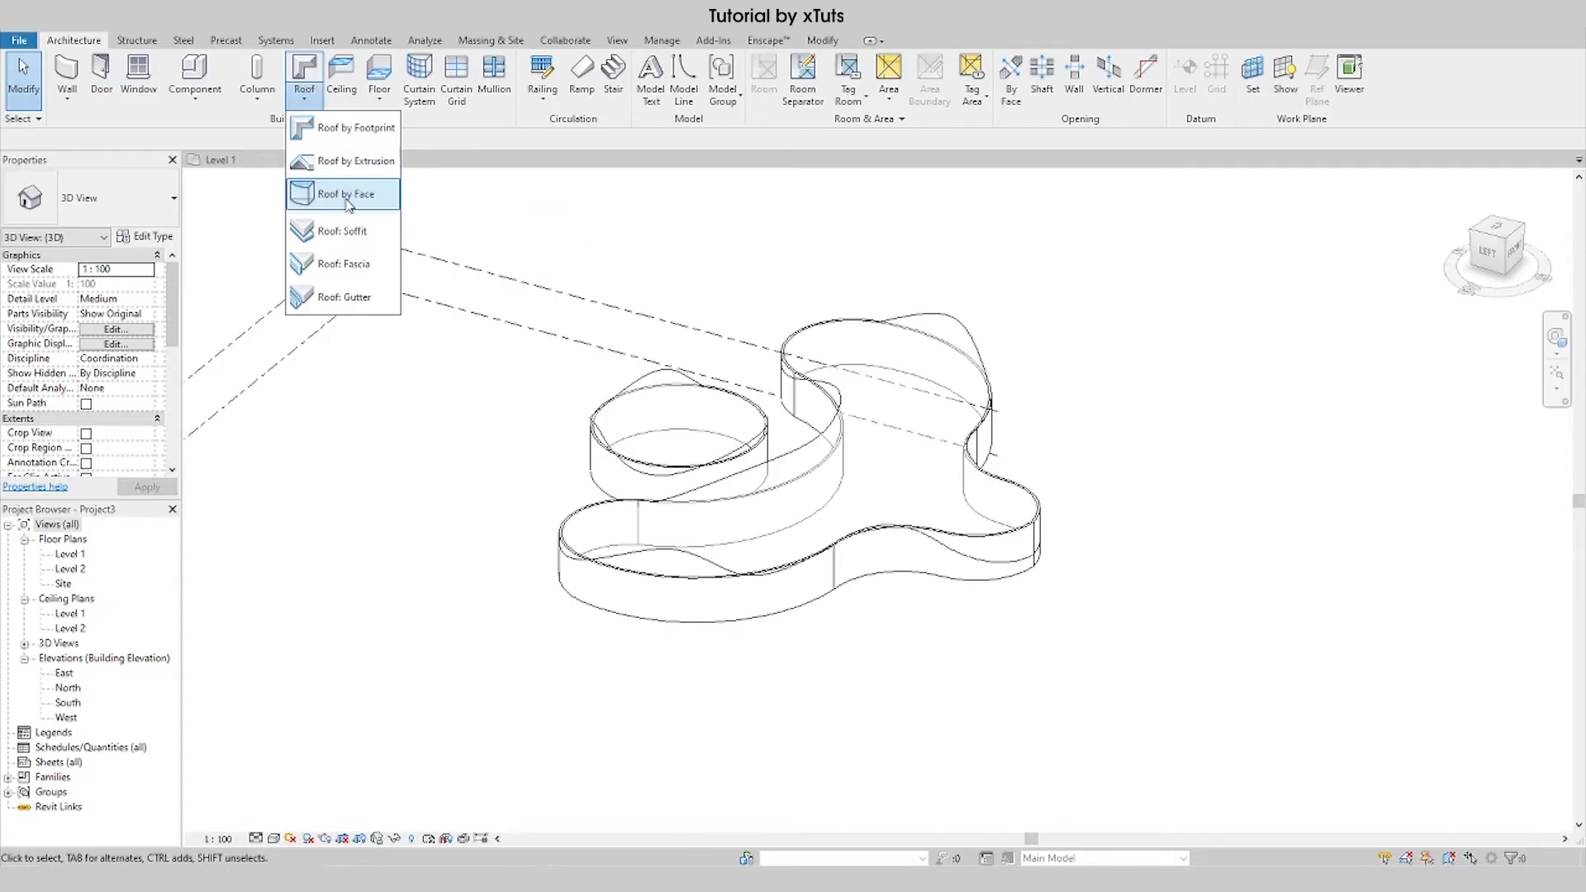
pyautogui.click(347, 195)
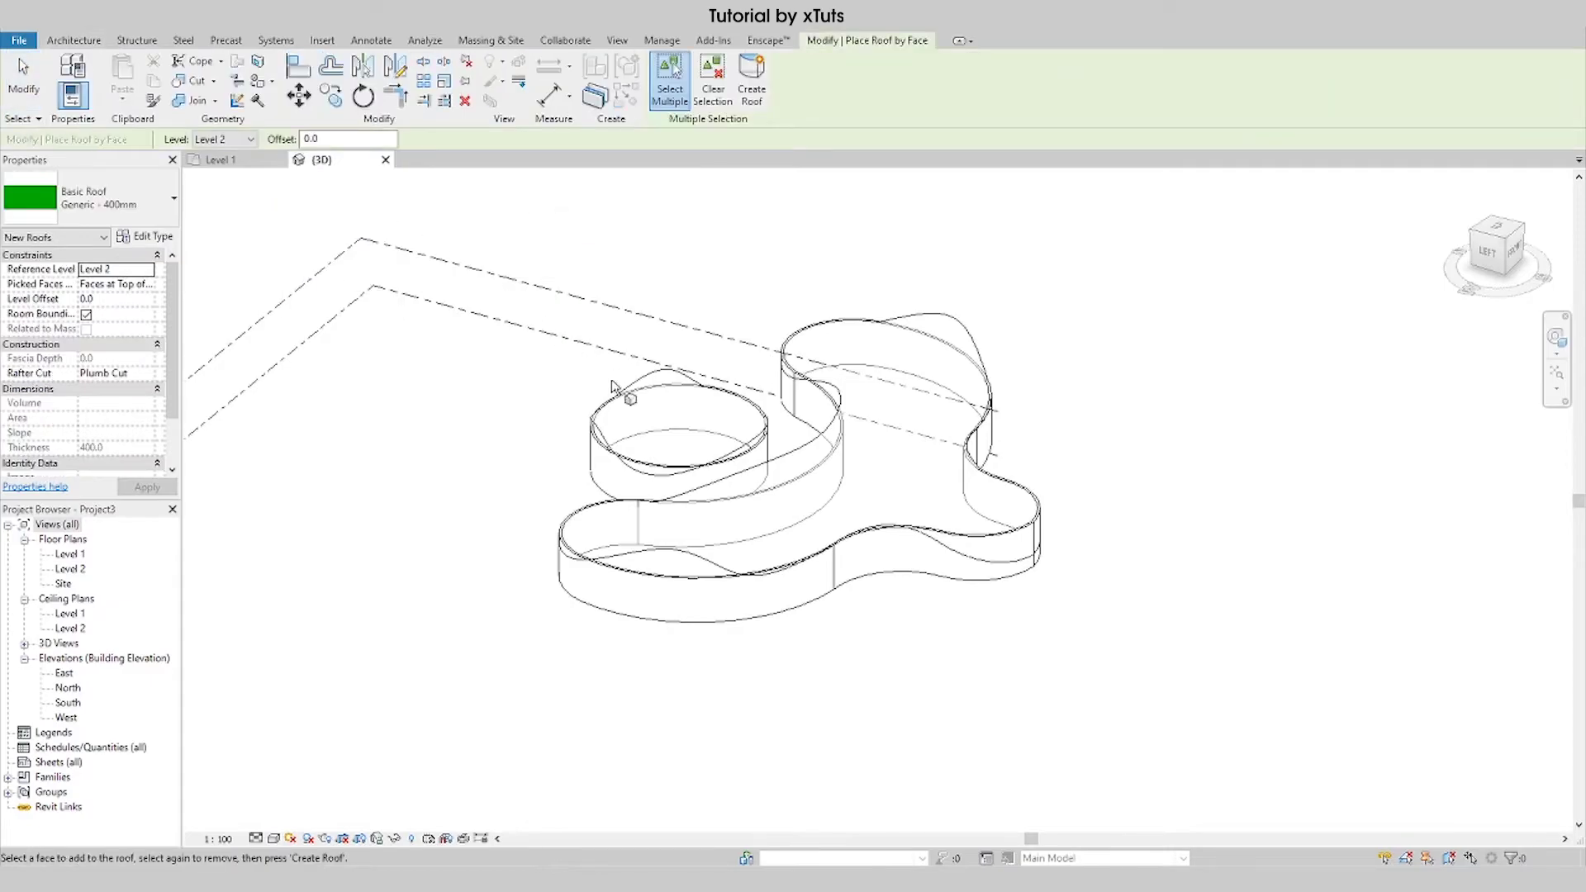
pyautogui.click(684, 384)
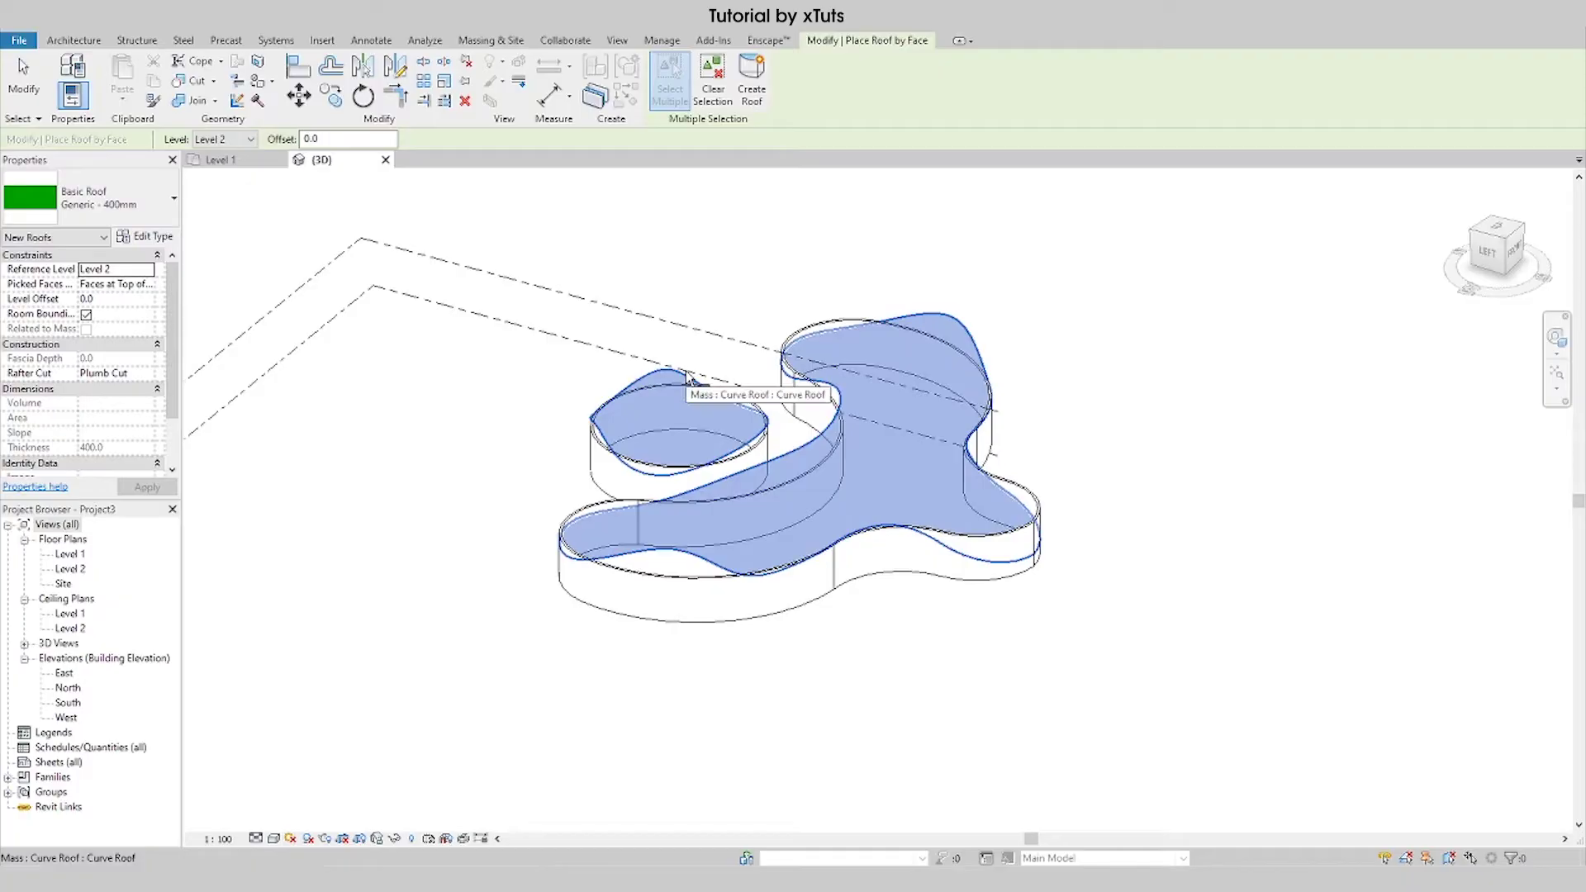
pyautogui.click(750, 90)
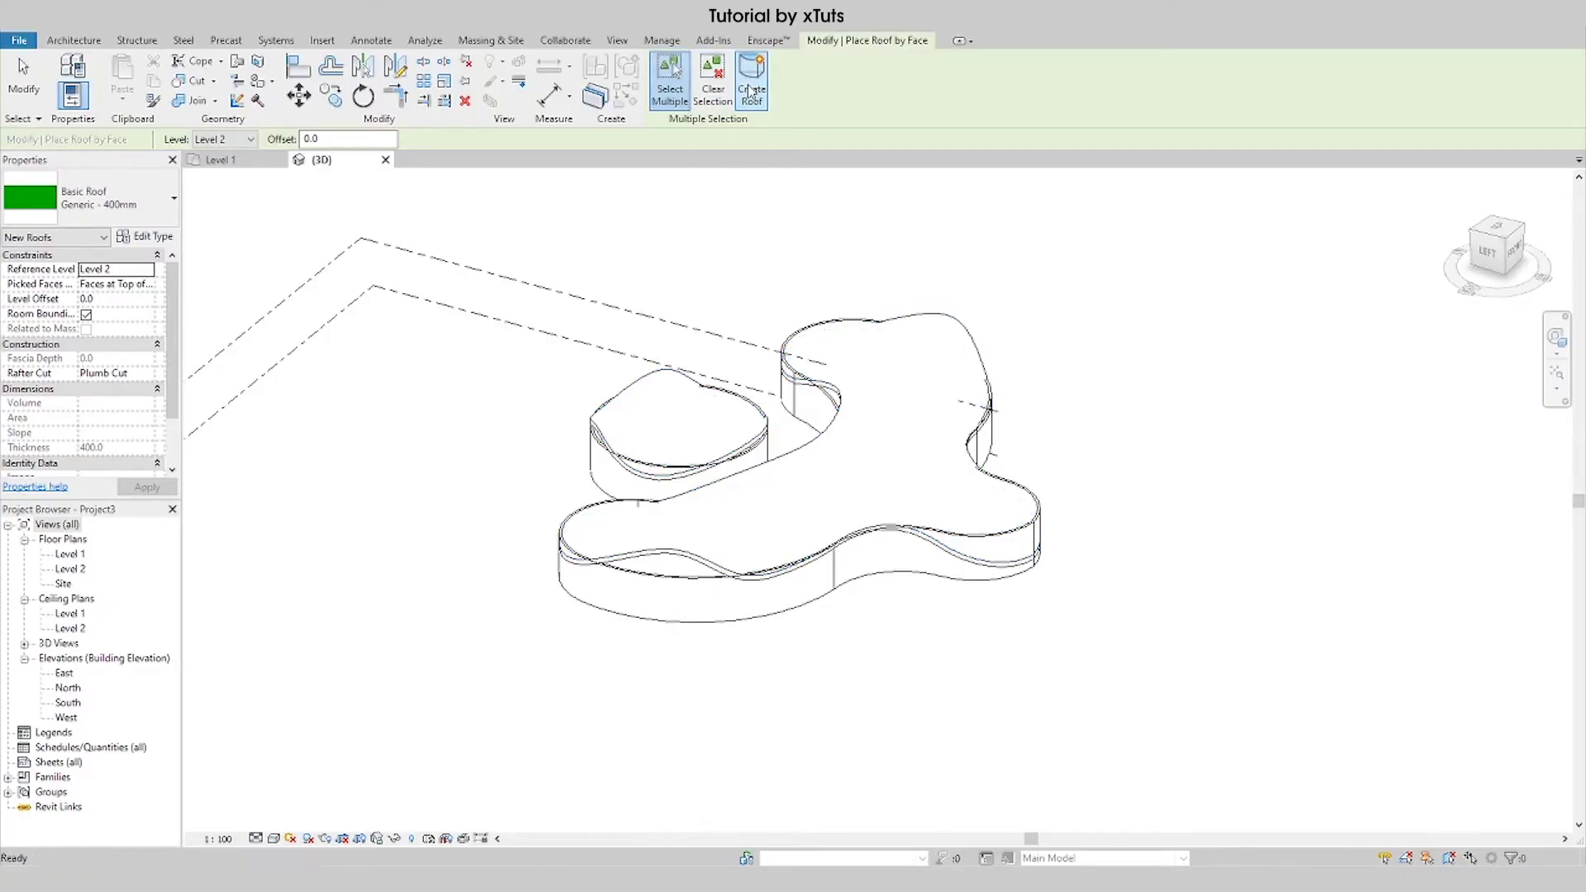
pyautogui.scroll(-1, 803, 389)
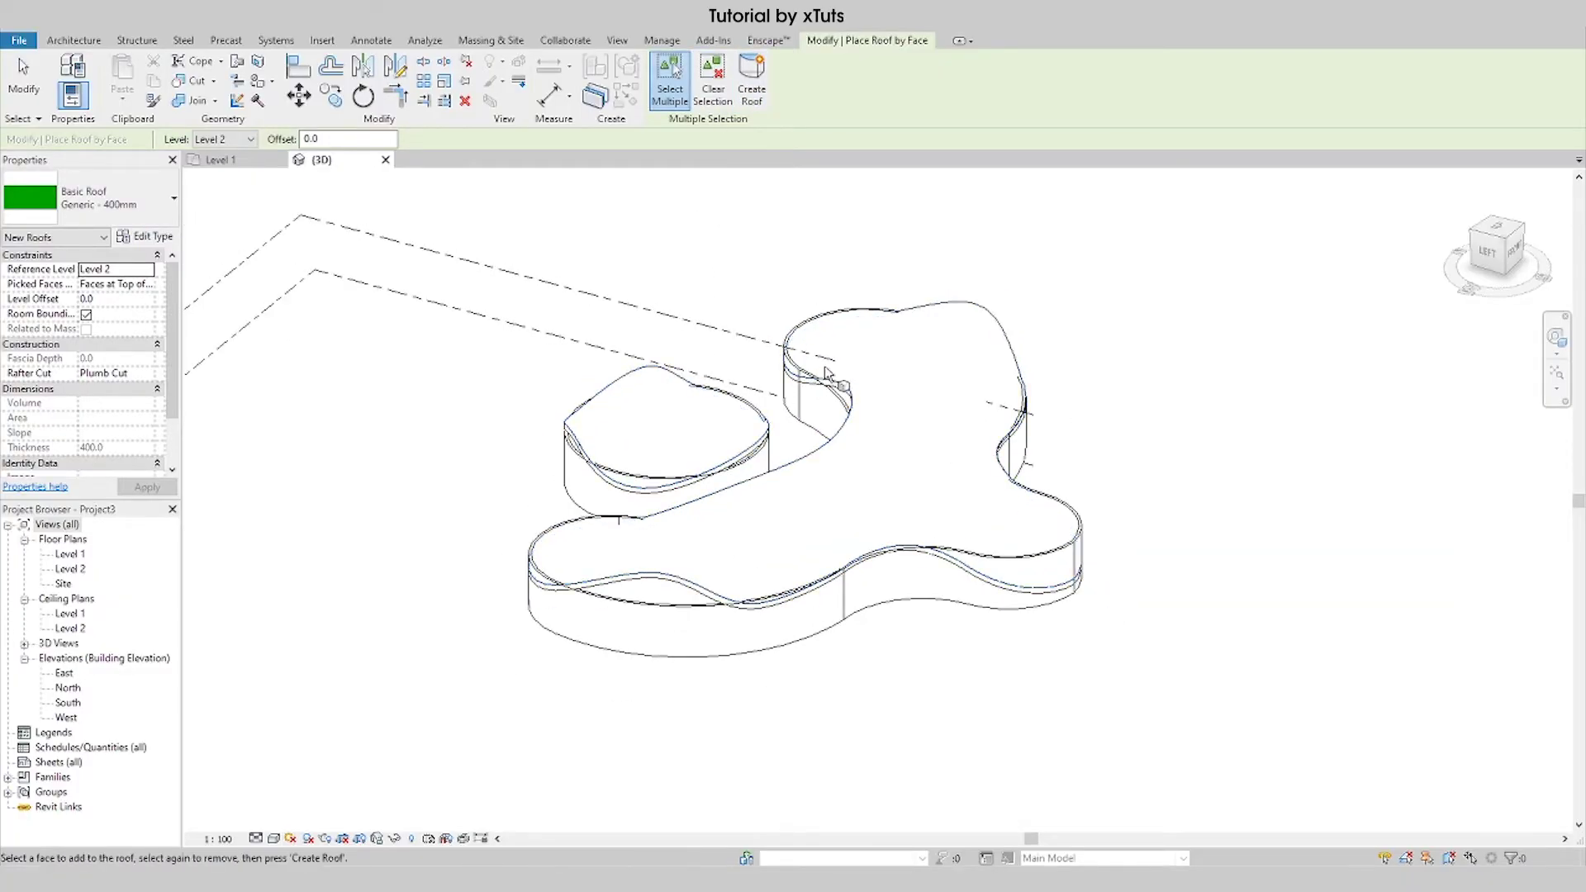
pyautogui.press('Escape')
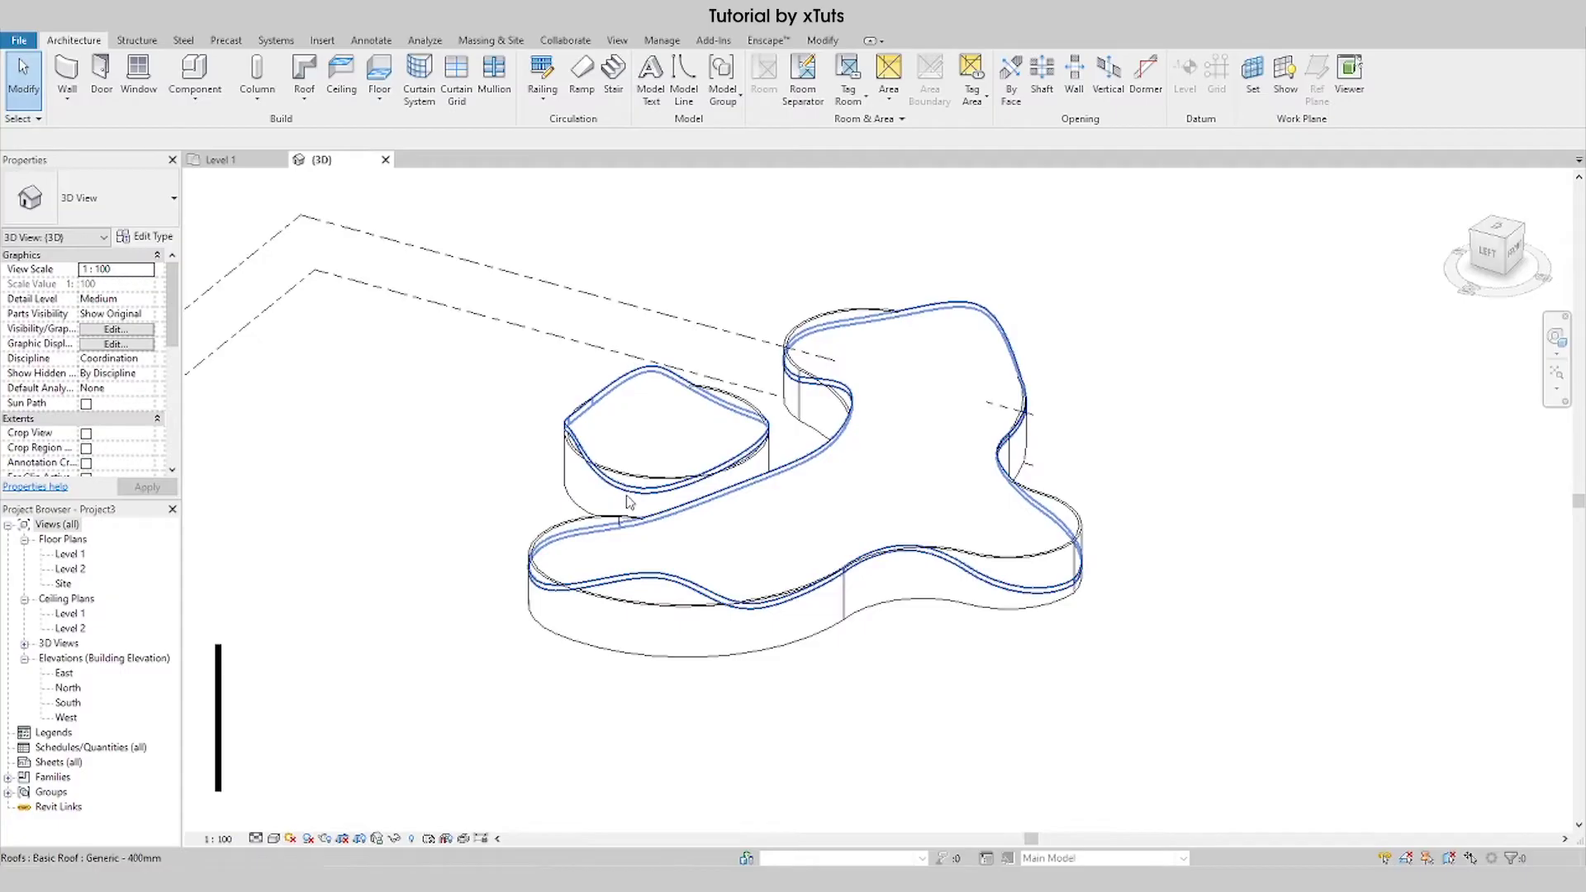
# Step: Attach the tops of the outer curved wall chain to the wavy roof
pyautogui.press('Tab')
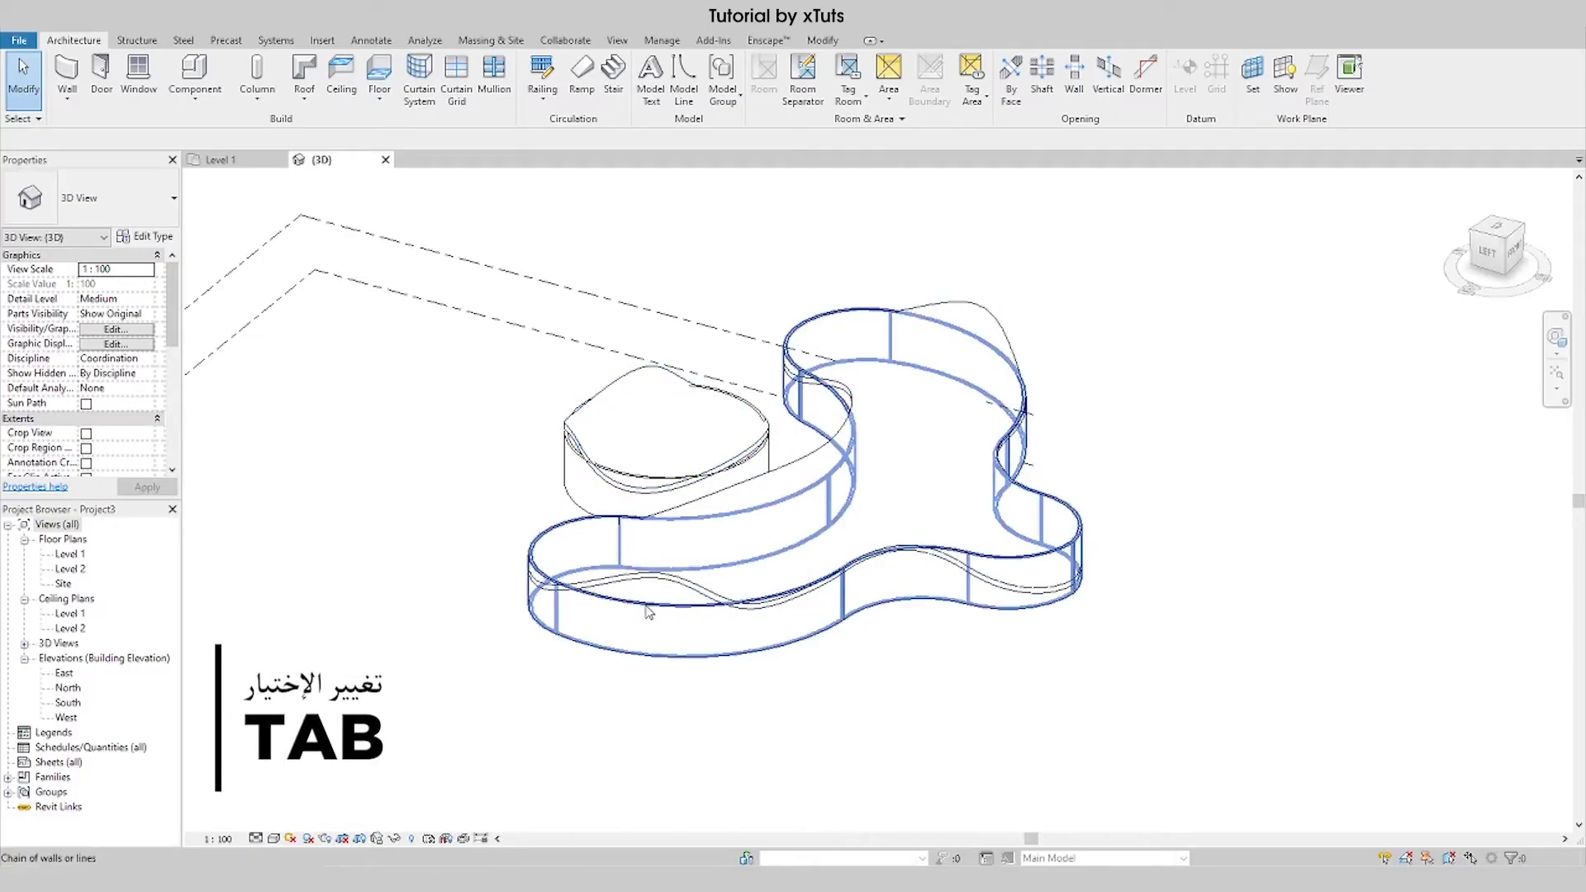
pyautogui.click(648, 611)
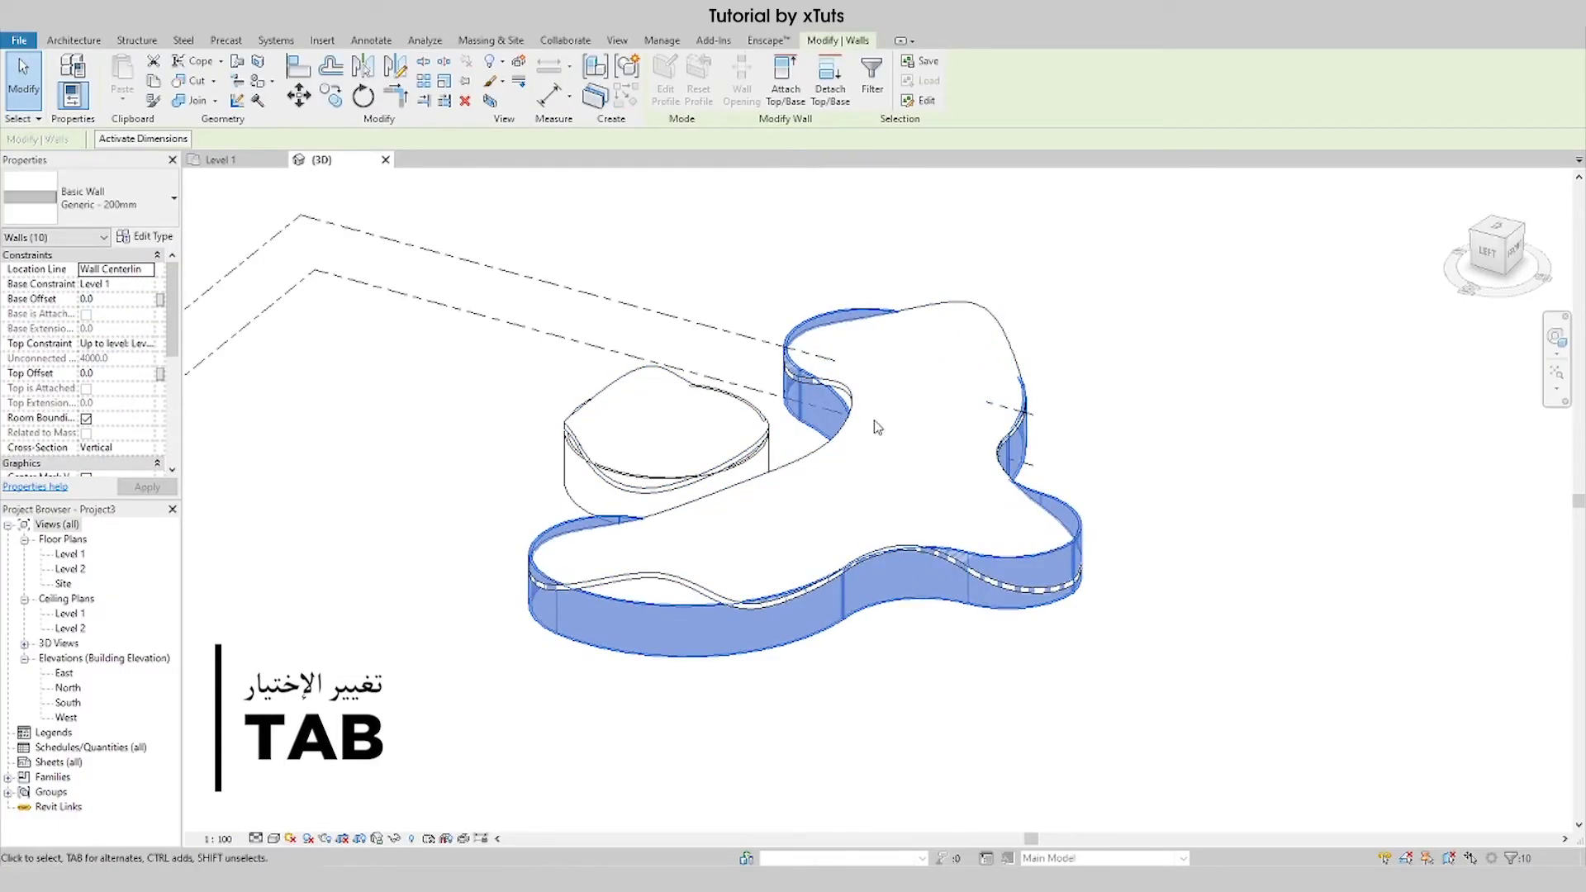
pyautogui.click(779, 98)
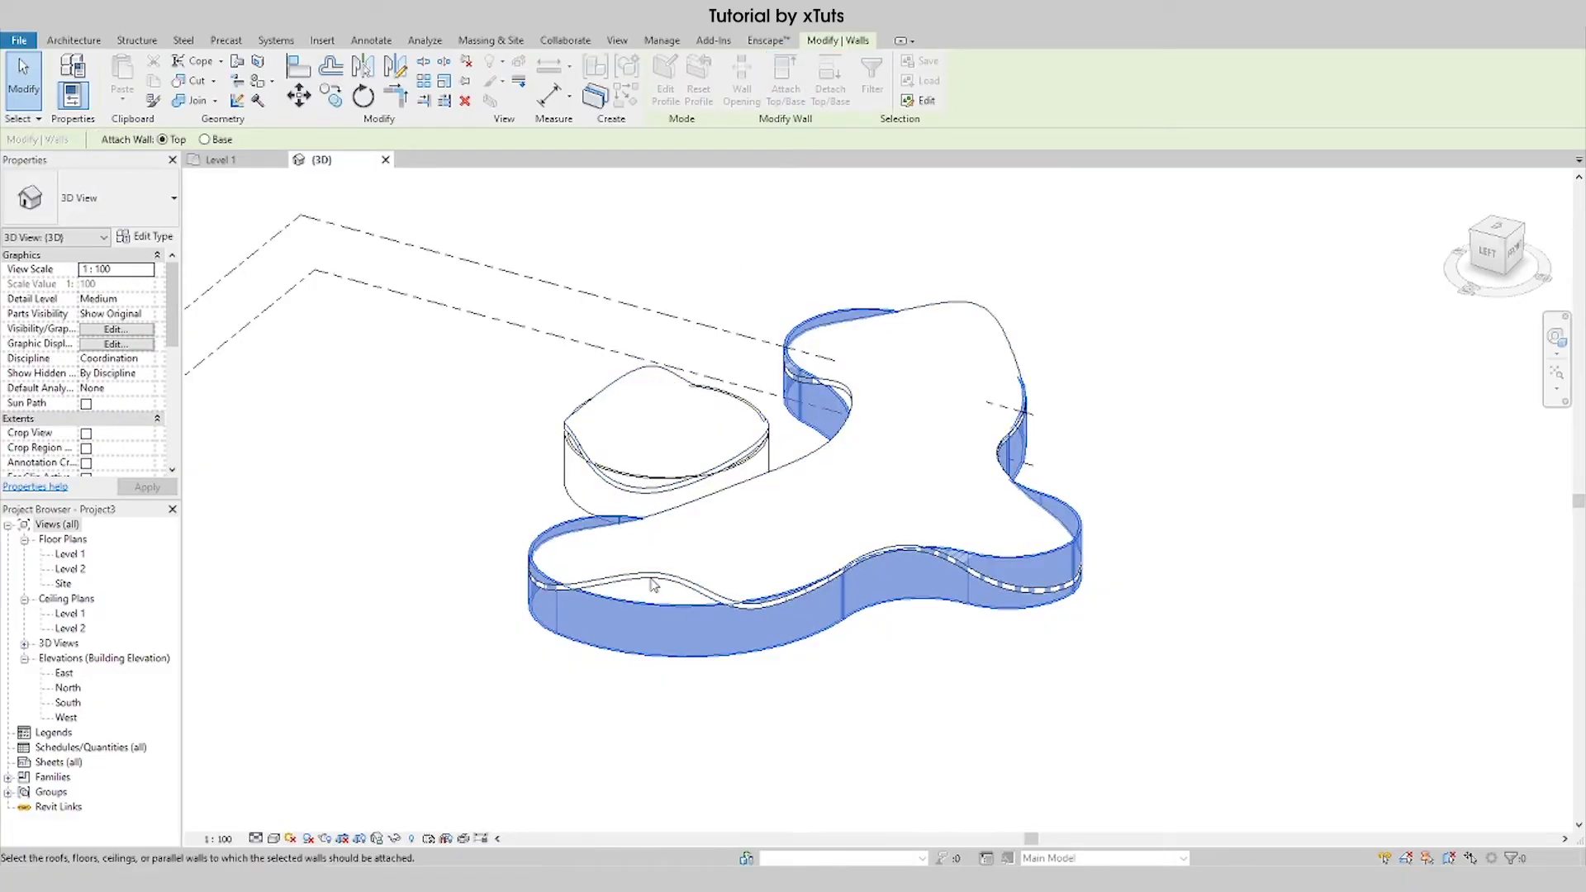
pyautogui.click(783, 586)
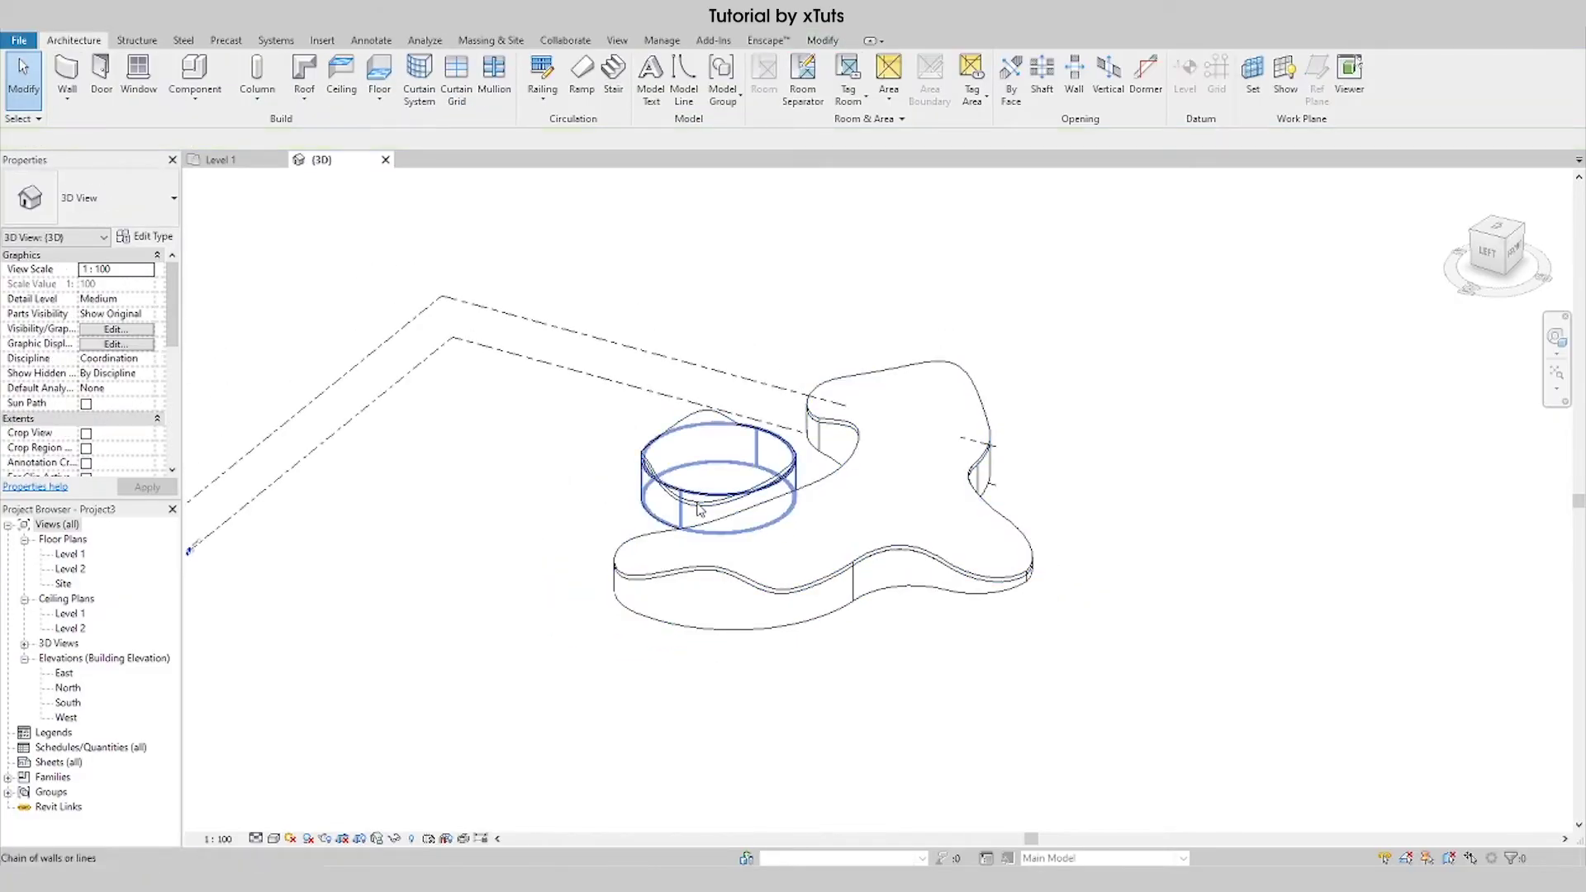
# Step: Attach the small cylinder's round walls to the roof, unjoining elements on the error
pyautogui.click(700, 510)
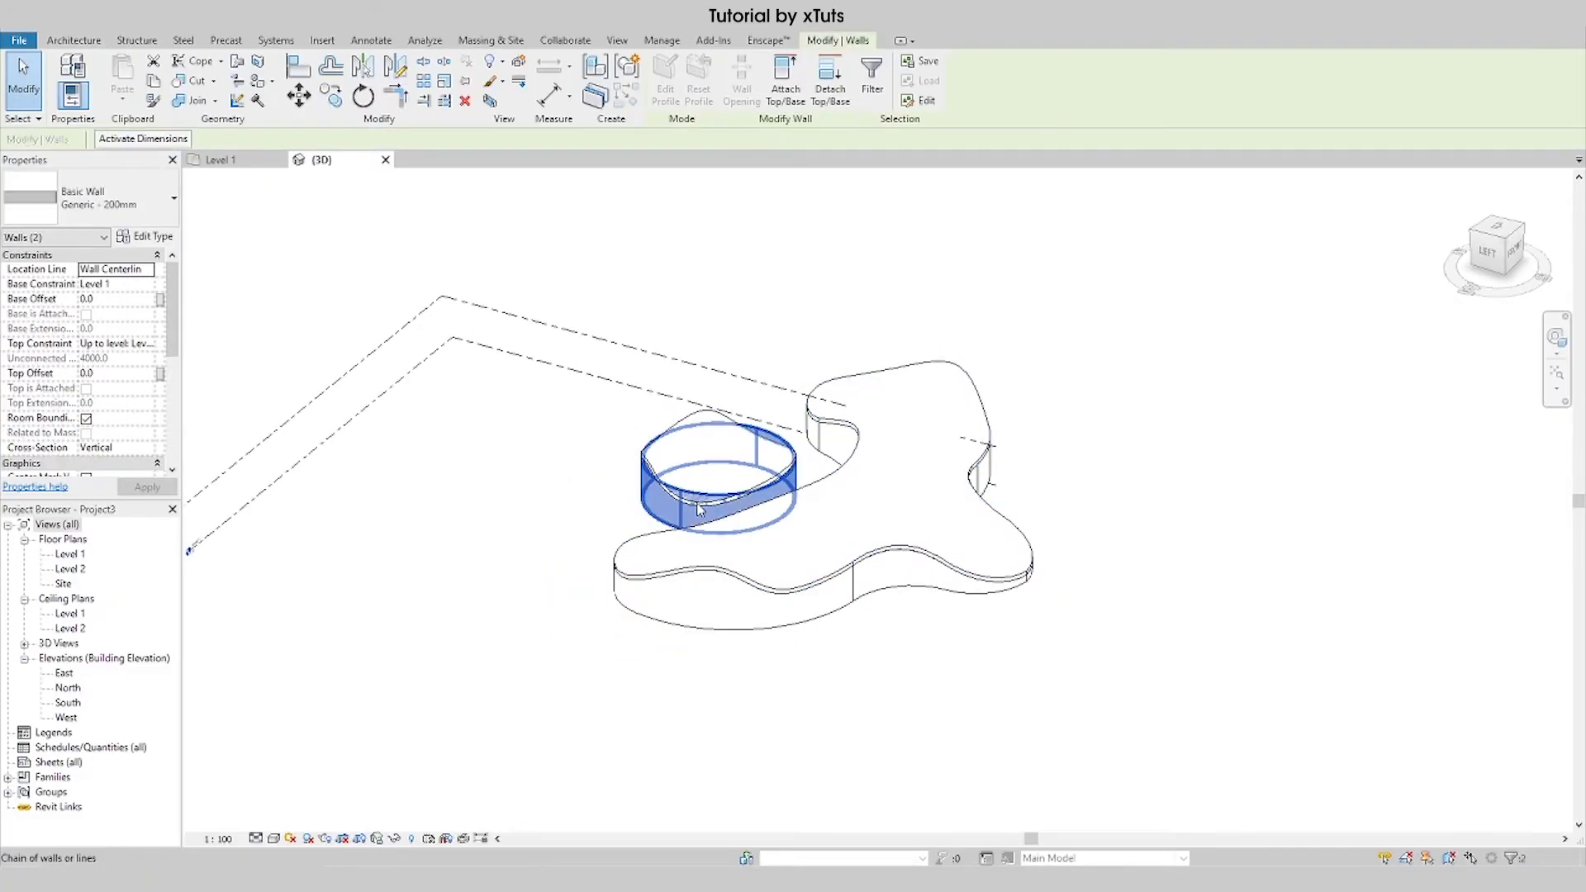
pyautogui.click(783, 93)
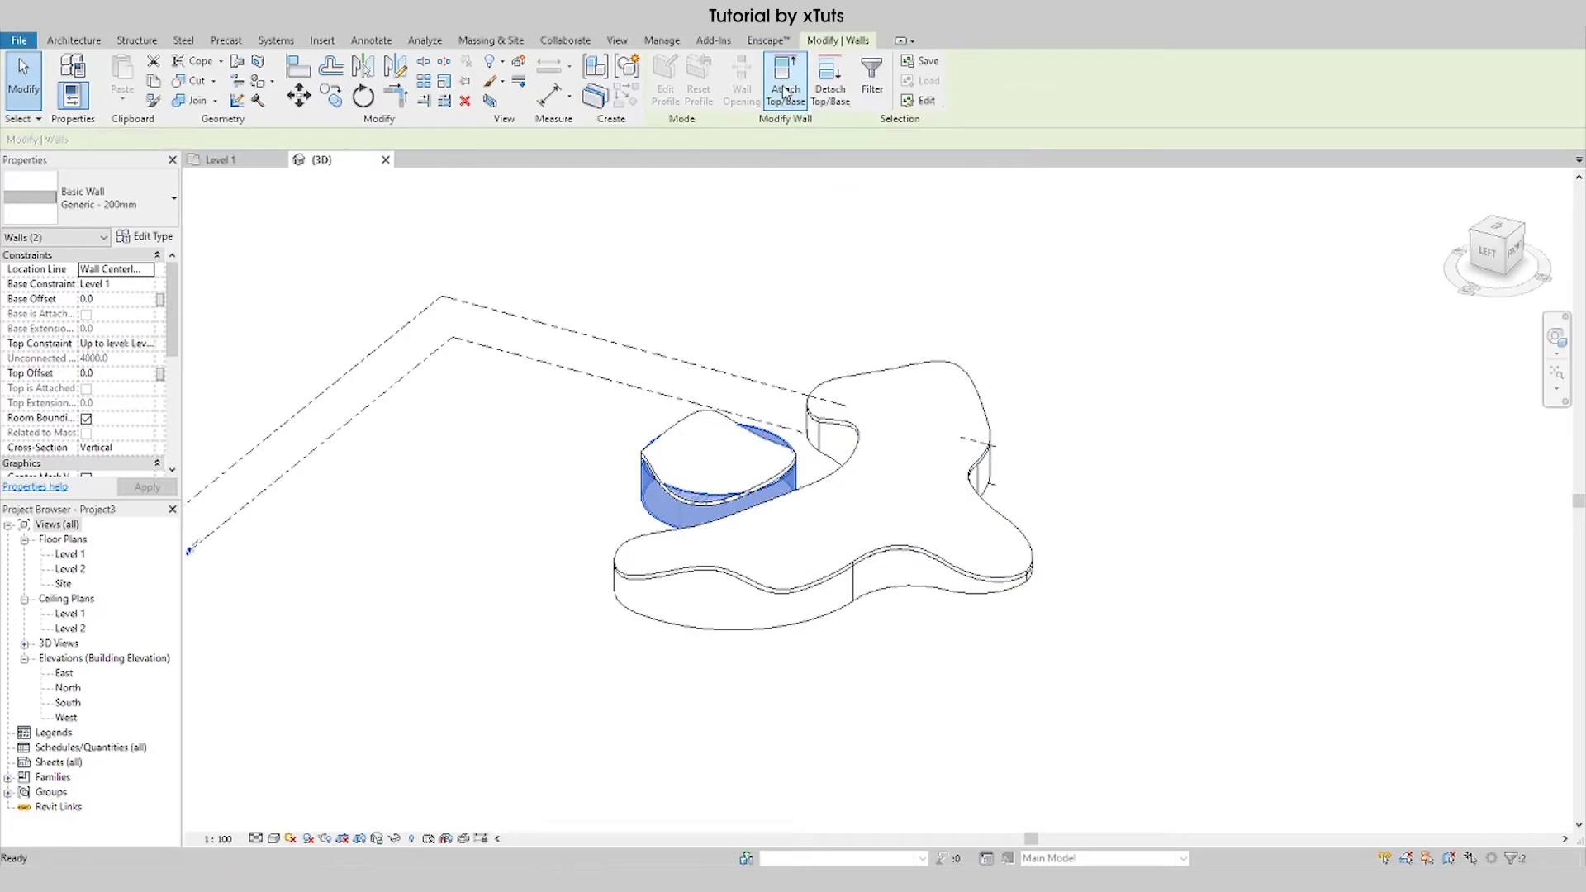
pyautogui.click(712, 419)
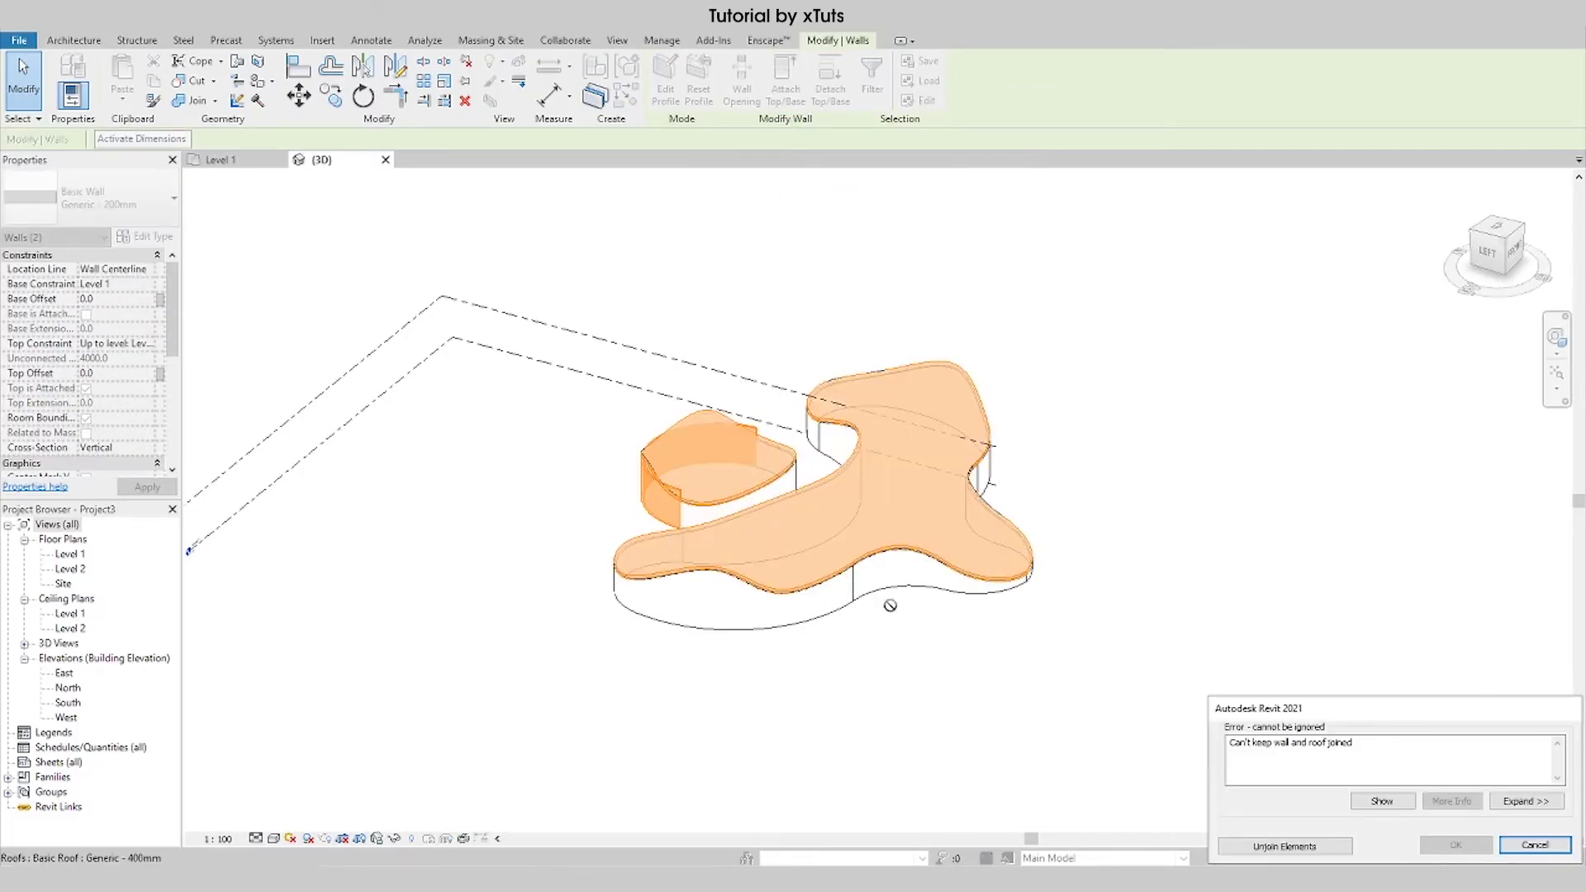
pyautogui.click(1315, 848)
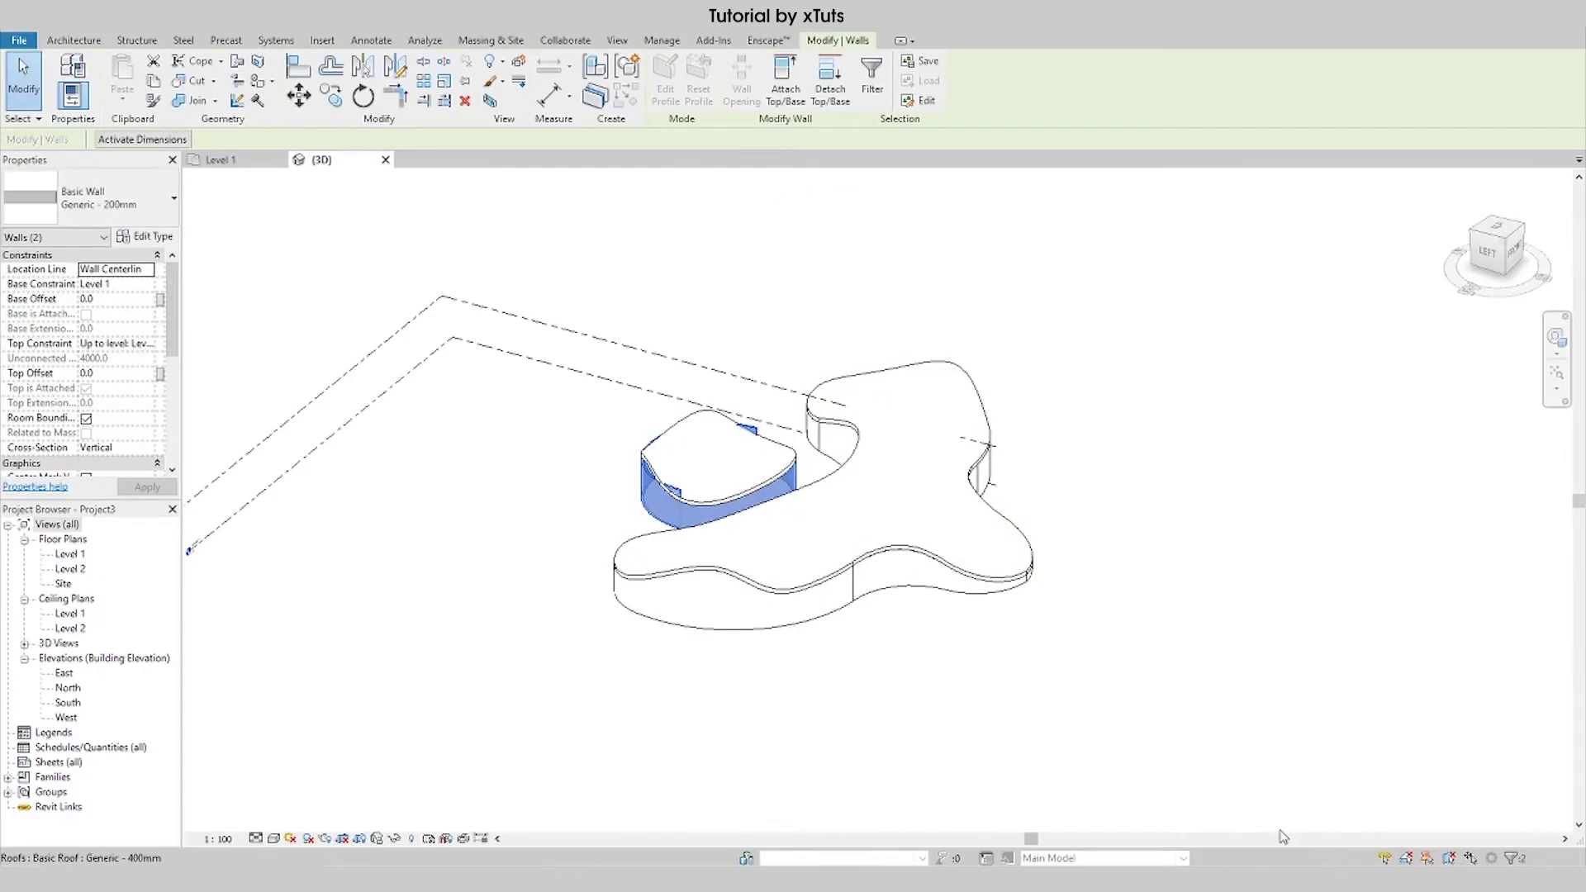
pyautogui.scroll(2, 702, 497)
pyautogui.scroll(3, 702, 497)
pyautogui.press('Escape')
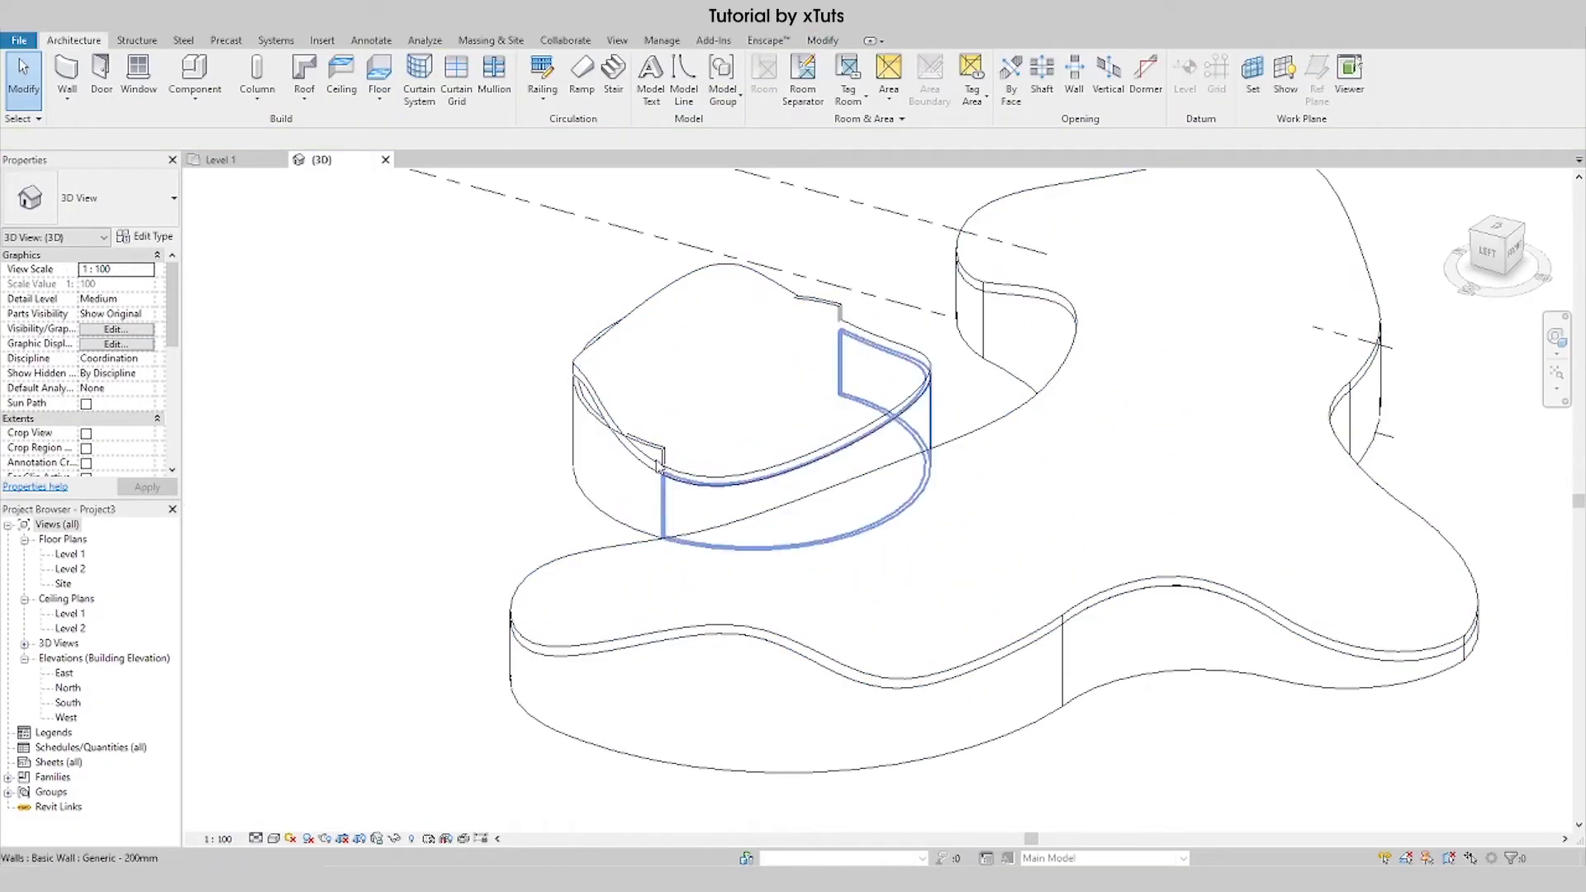
# Step: Attach the remaining curved wall segment to the roof, unjoining elements on the error
pyautogui.click(649, 461)
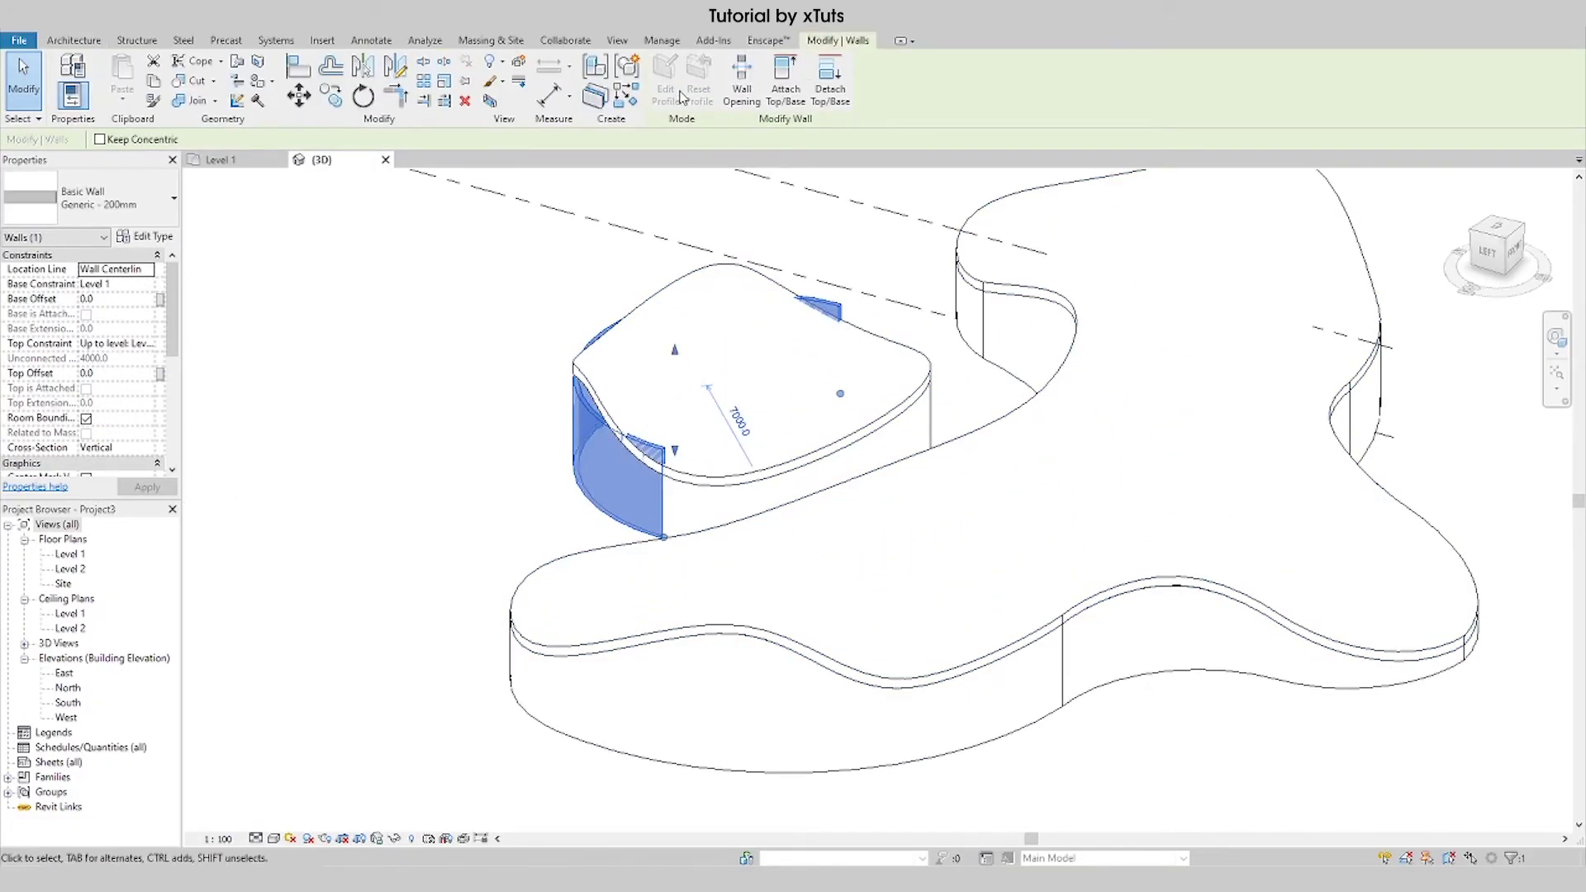
pyautogui.click(785, 79)
pyautogui.click(691, 281)
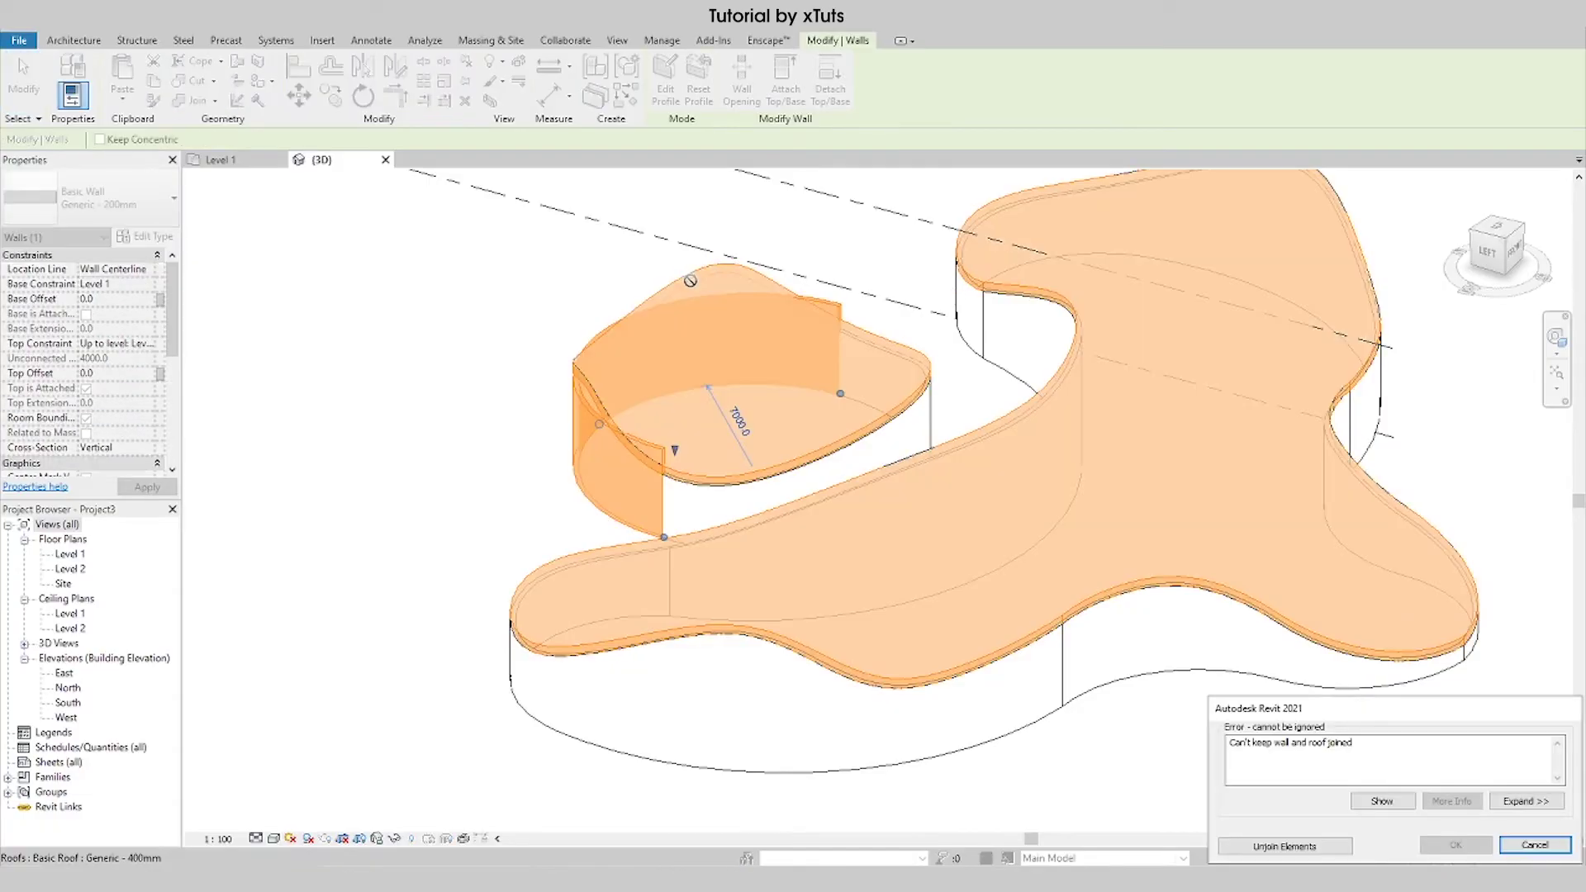
pyautogui.click(1322, 846)
# Step: Drag the arc wall's end around the small circle to about 350 degrees
pyautogui.moveTo(1116, 628)
pyautogui.keyDown('shift'); pyautogui.mouseDown(button='middle')
pyautogui.moveTo(847, 584)
pyautogui.moveTo(308, 623)
pyautogui.mouseUp(button='middle'); pyautogui.keyUp('shift')
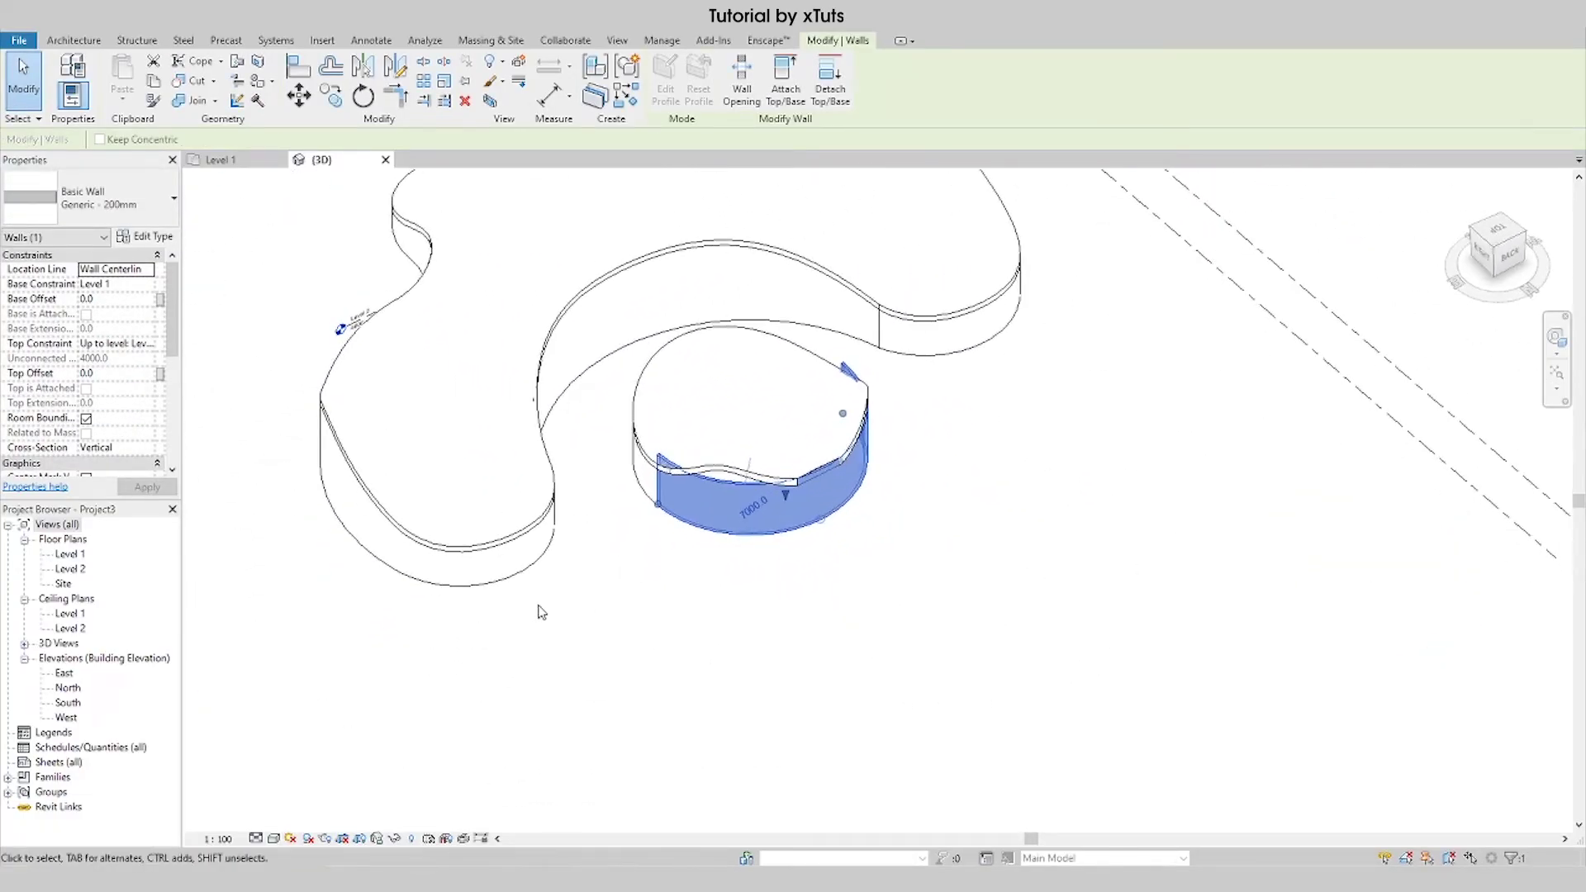
pyautogui.click(764, 541)
pyautogui.click(667, 496)
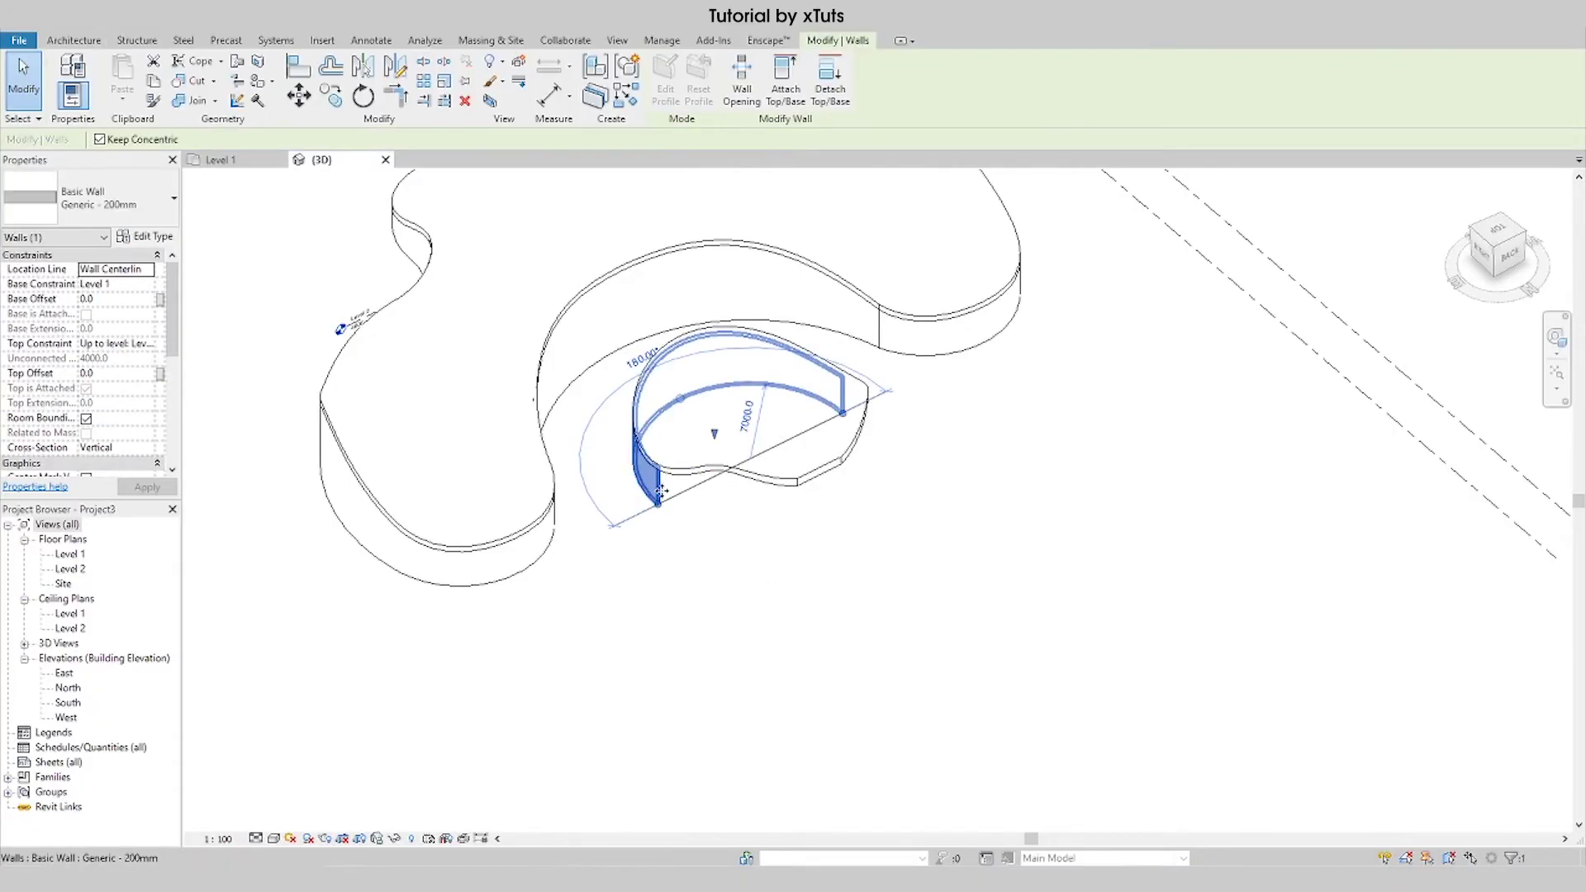
pyautogui.moveTo(750, 531)
pyautogui.keyDown('shift'); pyautogui.mouseDown(button='middle')
pyautogui.moveTo(796, 595)
pyautogui.moveTo(1254, 658)
pyautogui.moveTo(732, 616)
pyautogui.moveTo(913, 566)
pyautogui.moveTo(1080, 565)
pyautogui.mouseUp(button='middle'); pyautogui.keyUp('shift')
pyautogui.moveTo(812, 494)
pyautogui.mouseDown()
pyautogui.moveTo(851, 489)
pyautogui.moveTo(946, 397)
pyautogui.moveTo(828, 259)
pyautogui.moveTo(730, 258)
pyautogui.mouseUp()
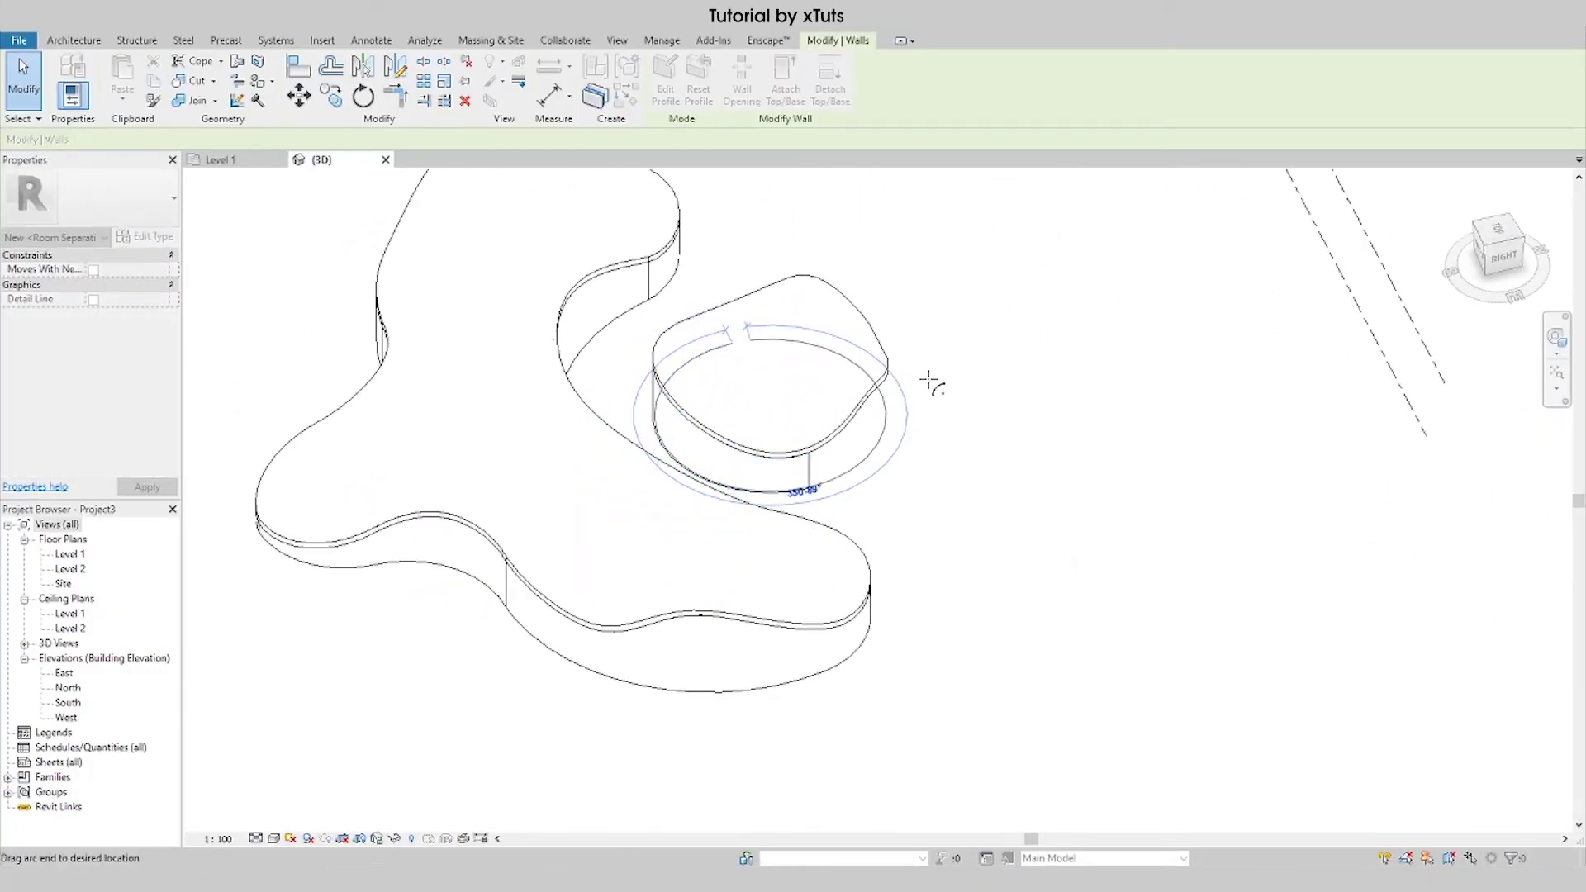
# Step: Set the 3D view's visual style to Shaded
pyautogui.scroll(1, 501, 508)
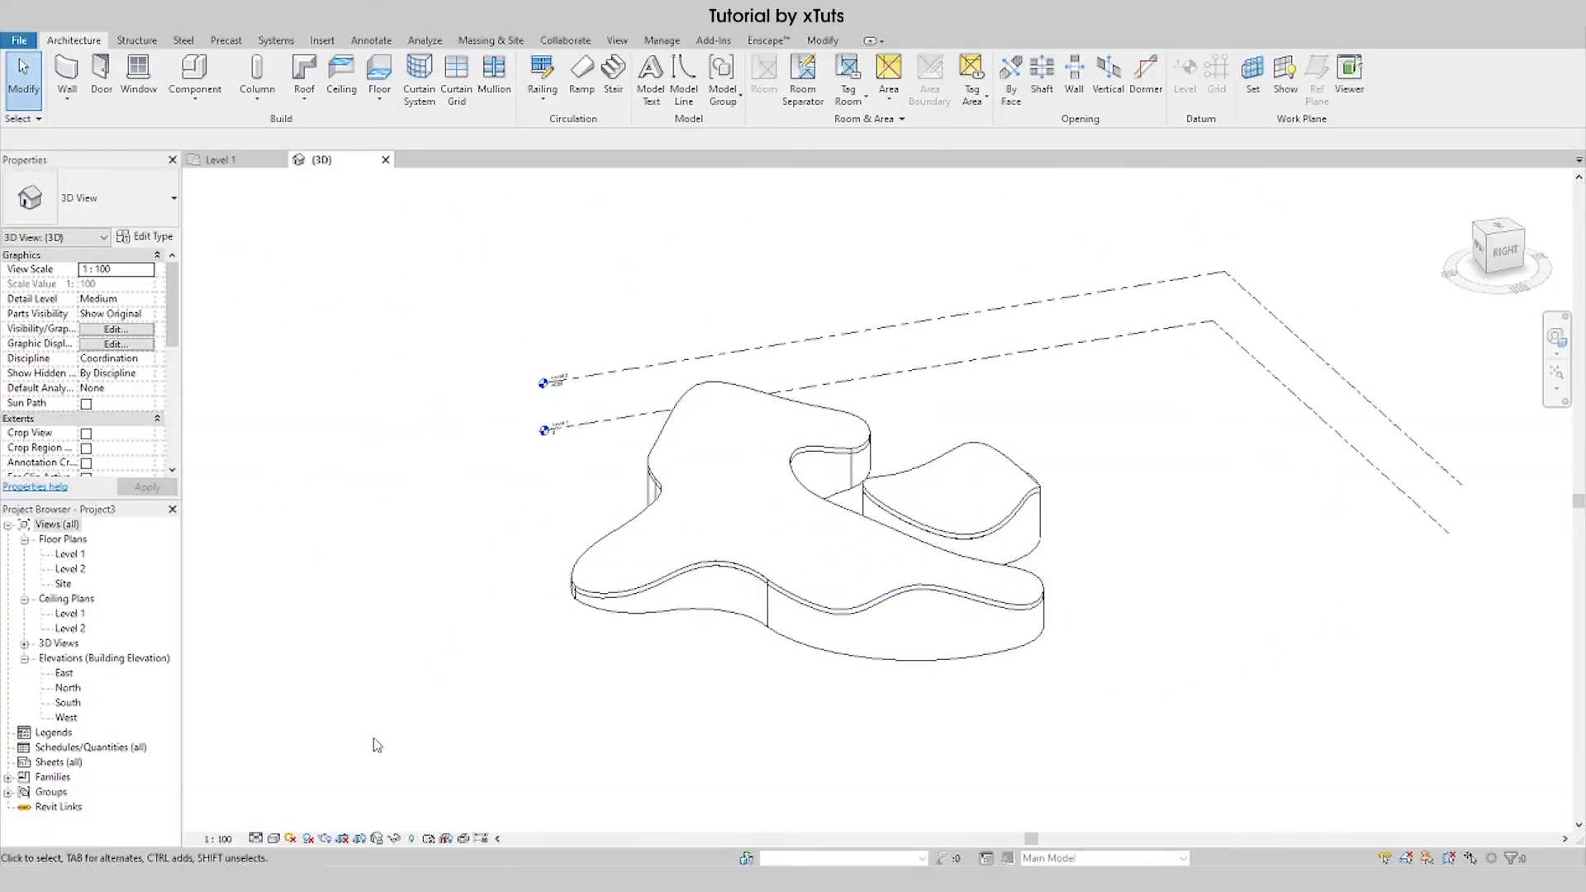
pyautogui.click(267, 840)
pyautogui.click(310, 819)
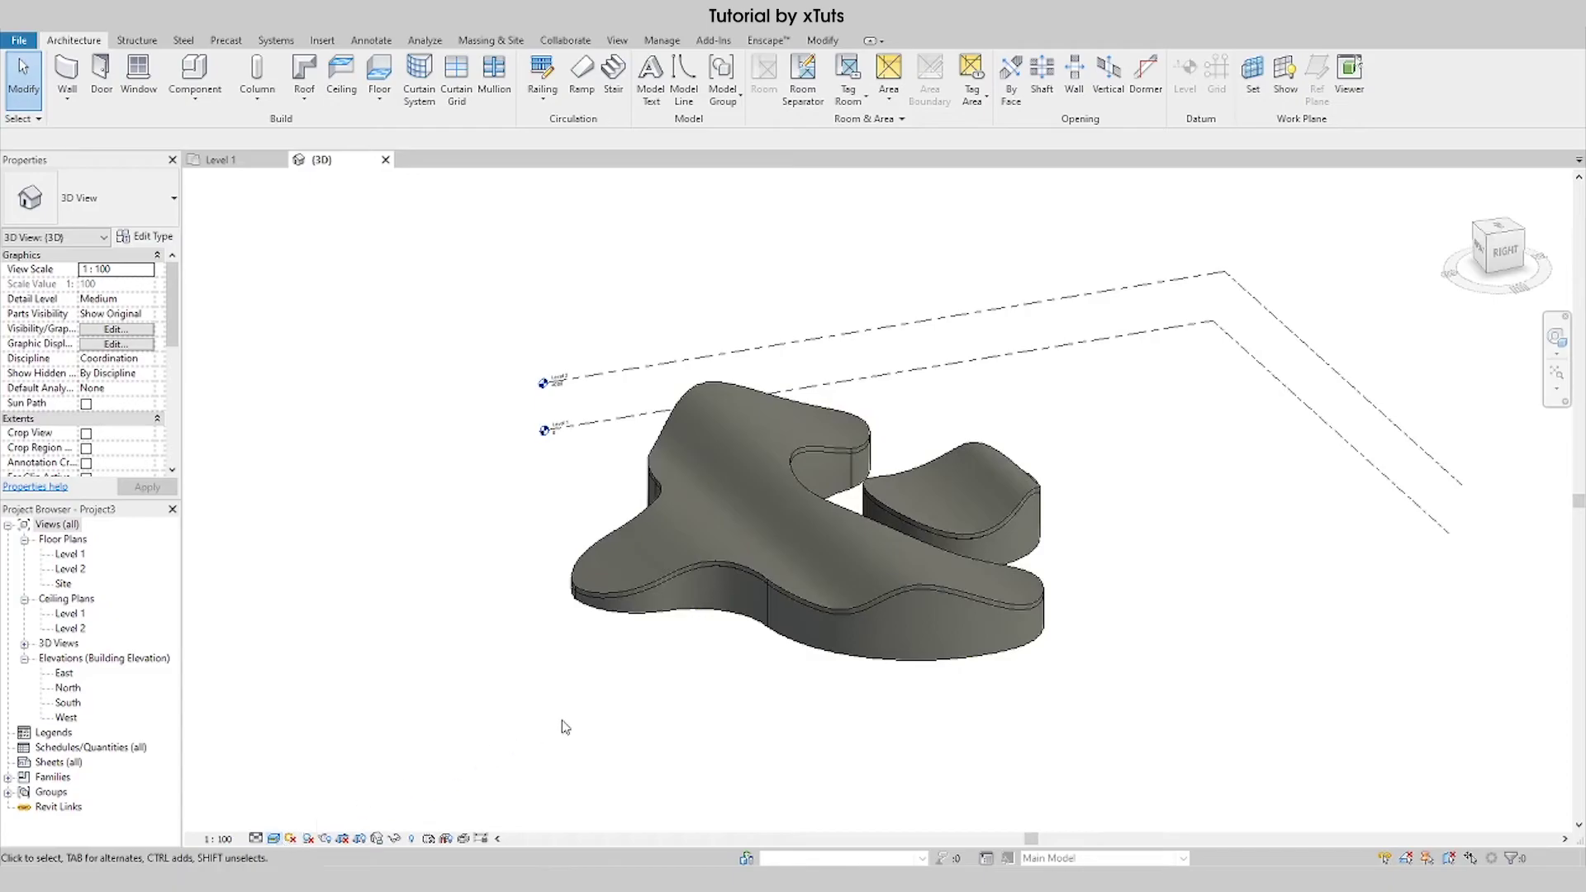
pyautogui.scroll(2, 871, 690)
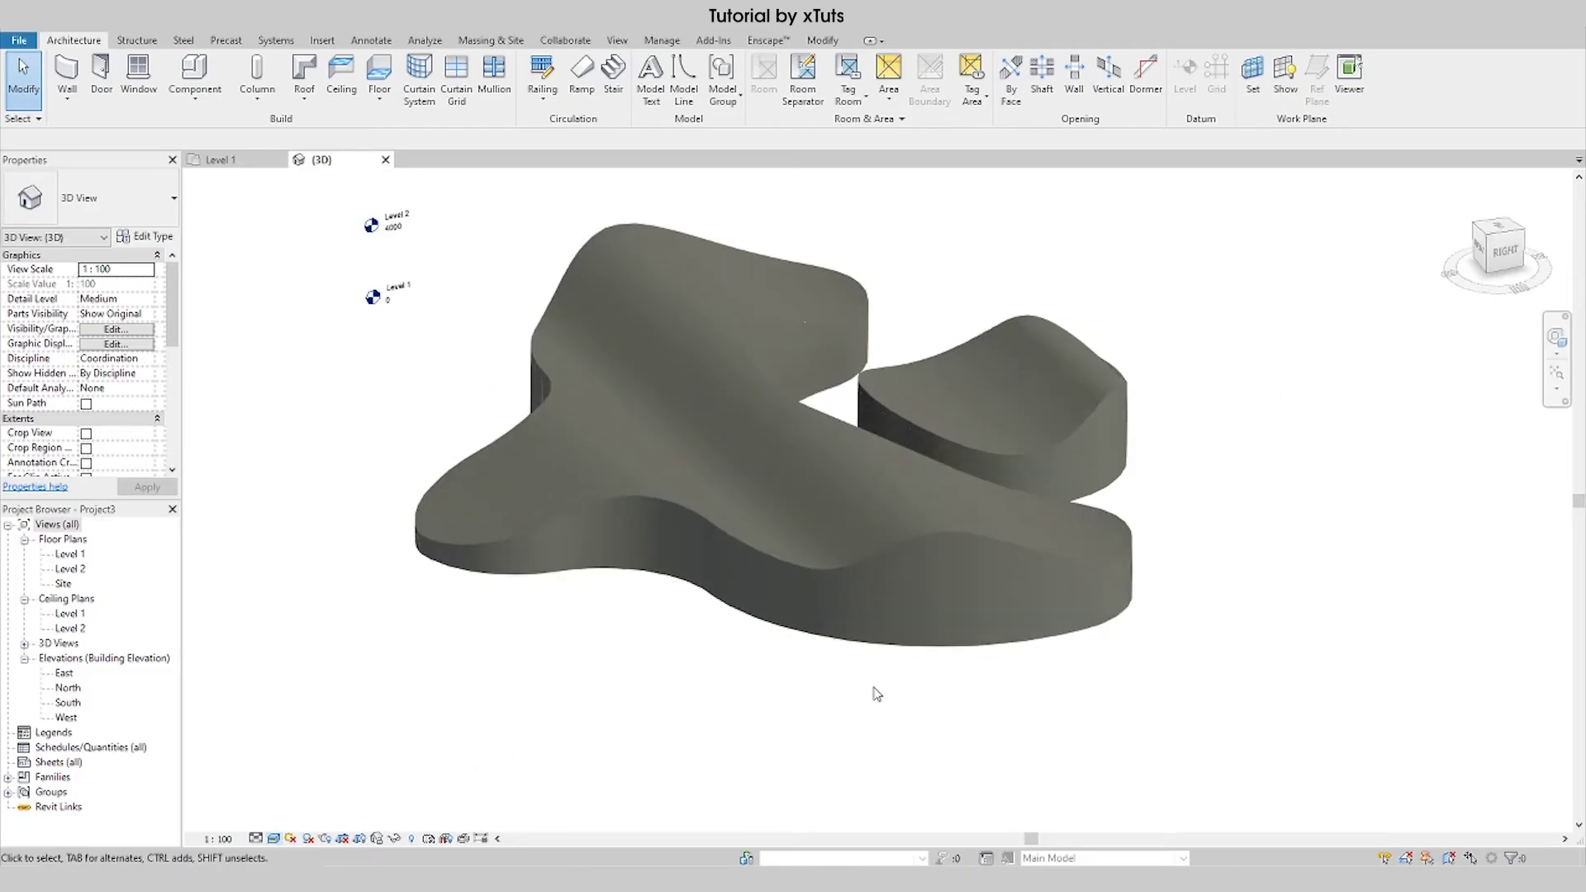
pyautogui.scroll(-3, 896, 673)
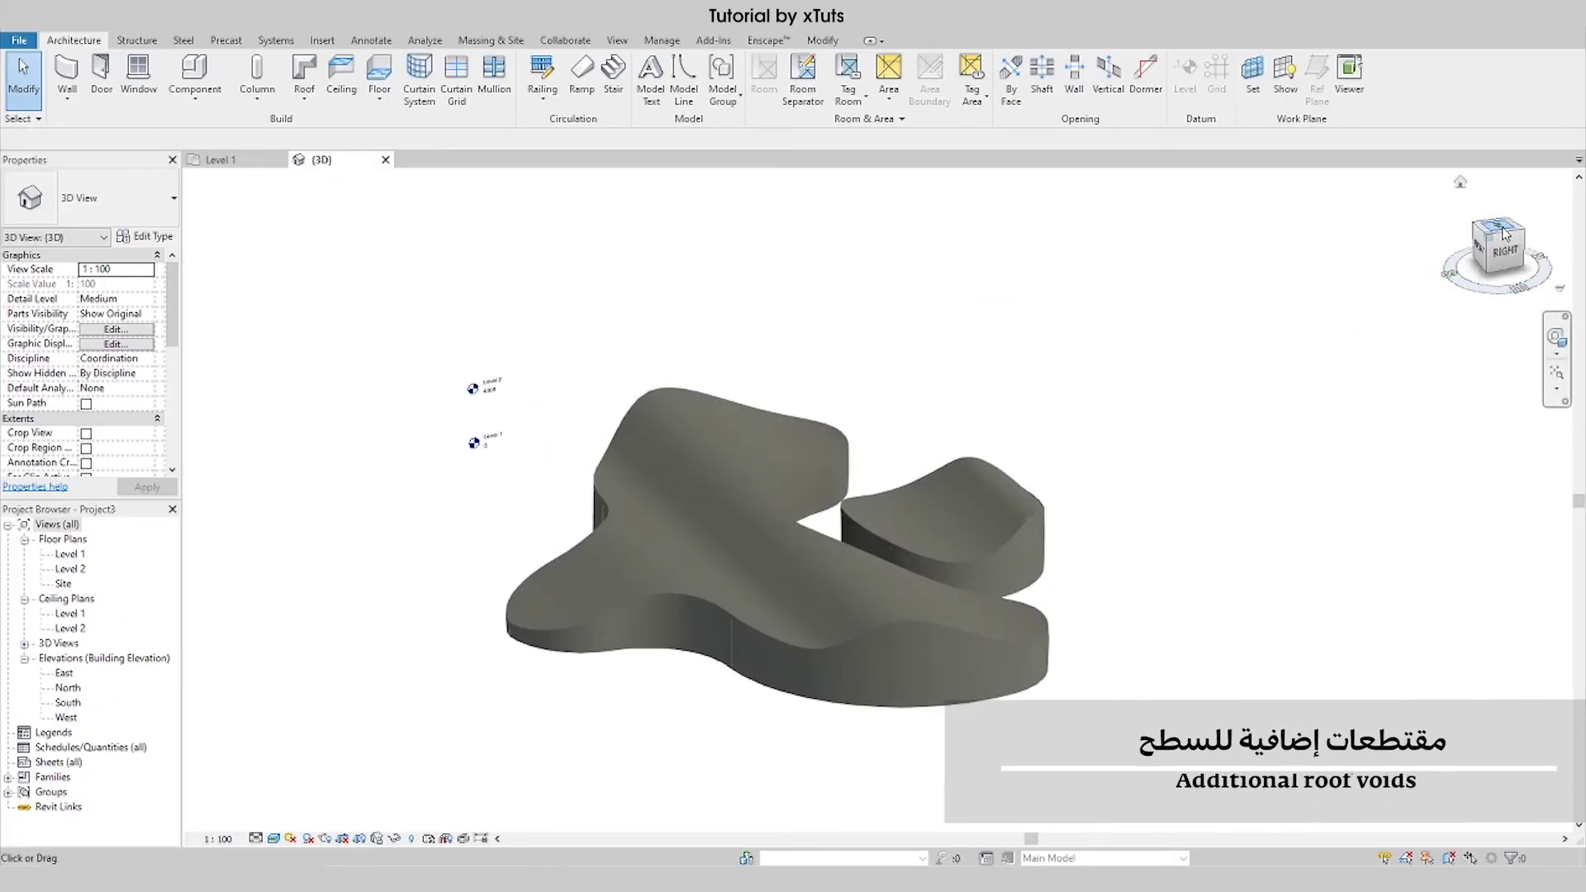
# Step: From the top view, select the Curve Roof mass beneath the roof and Edit In-Place
pyautogui.click(1503, 234)
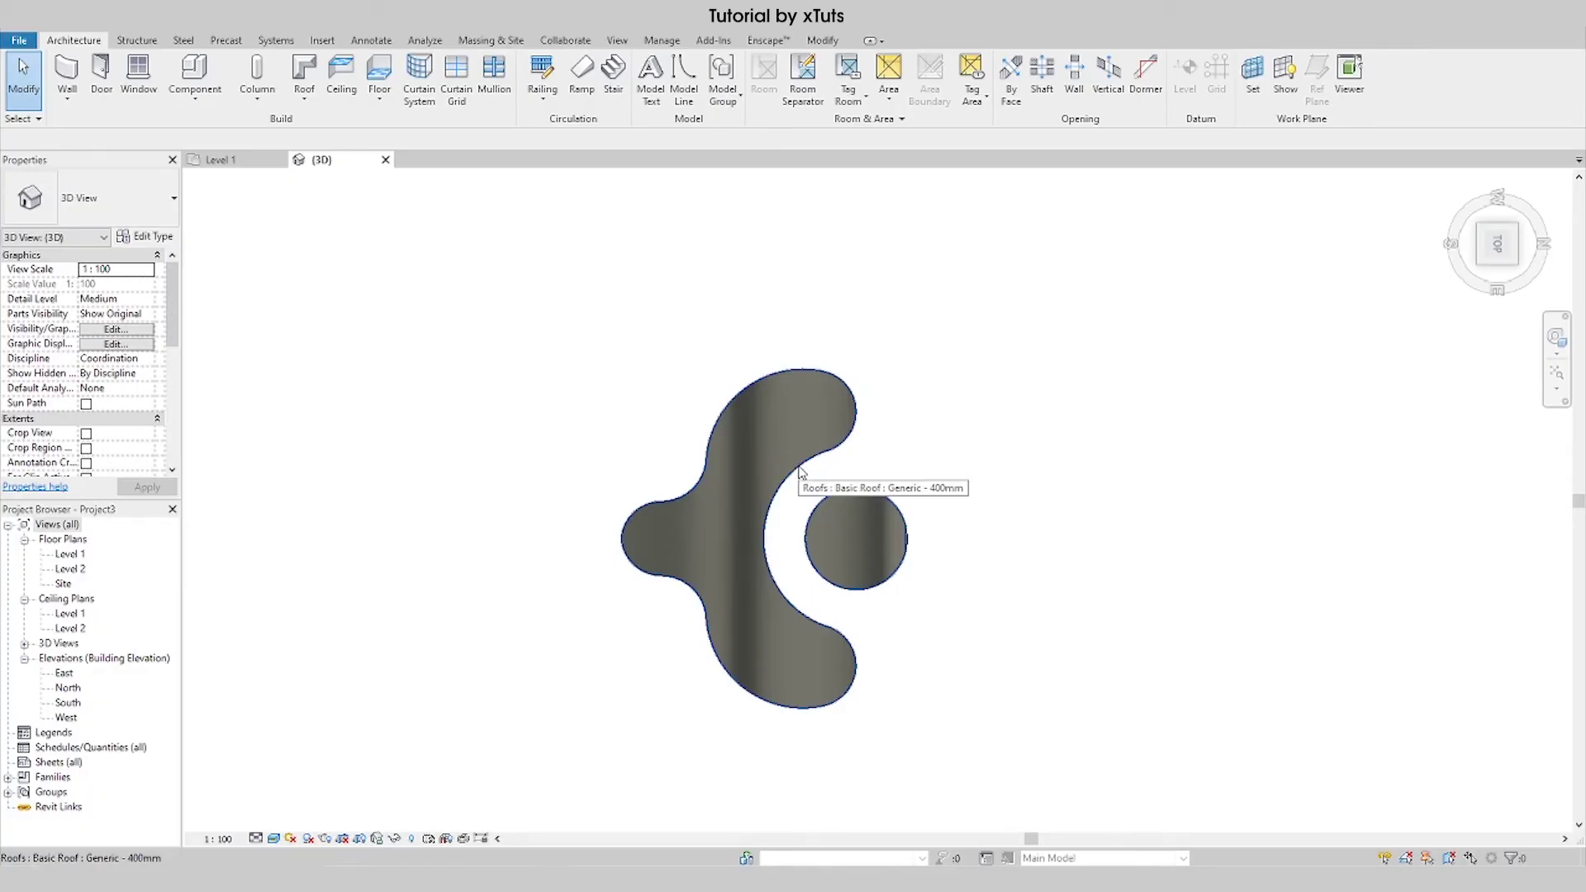
pyautogui.press('Tab')
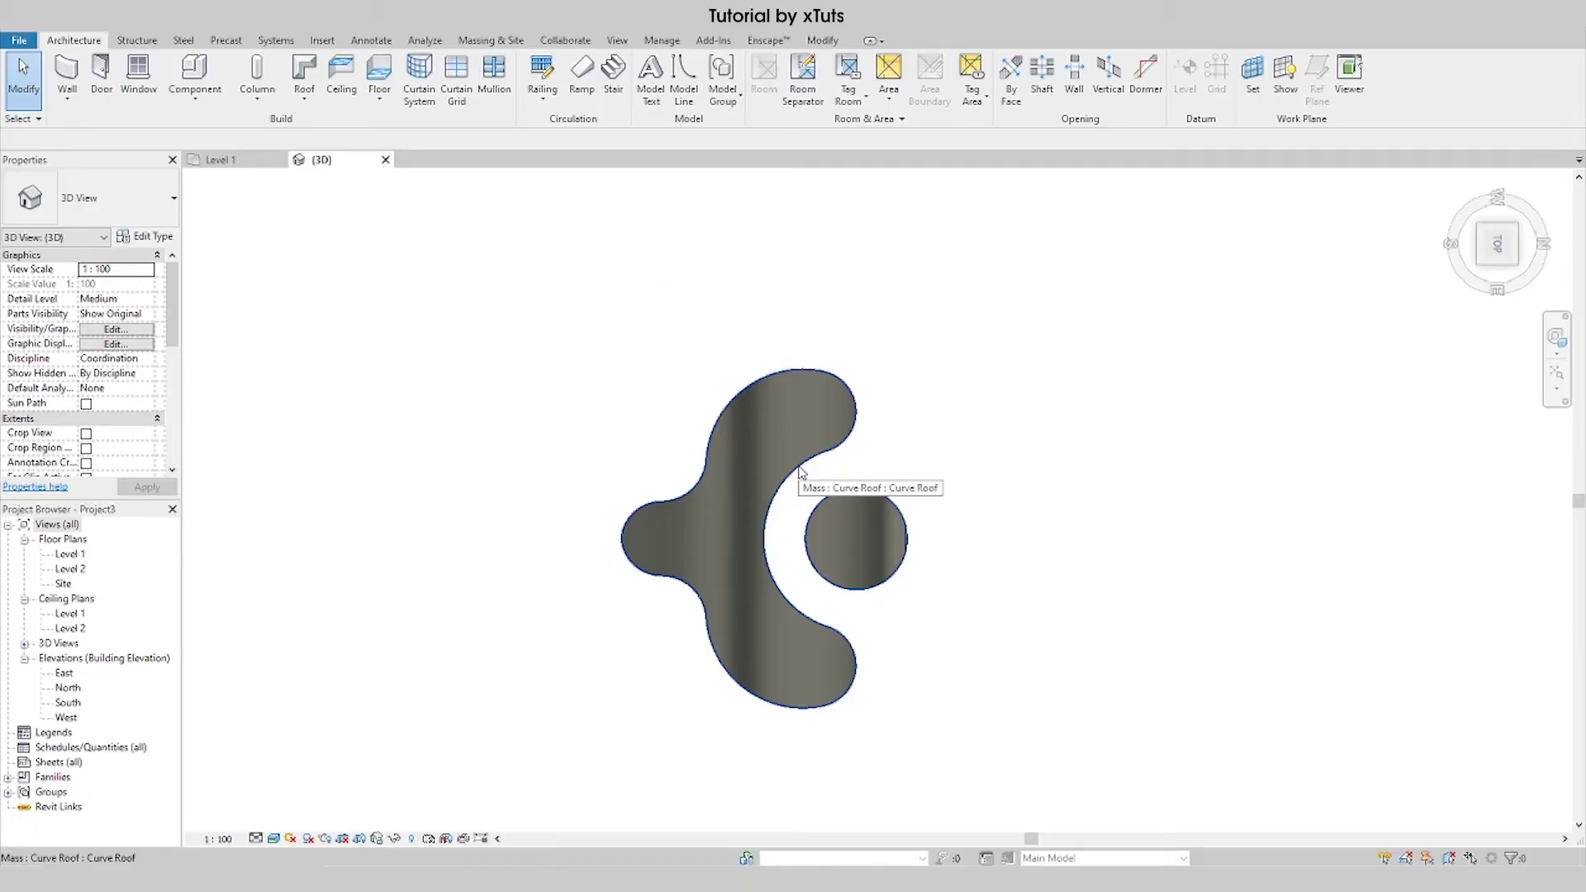
pyautogui.click(800, 468)
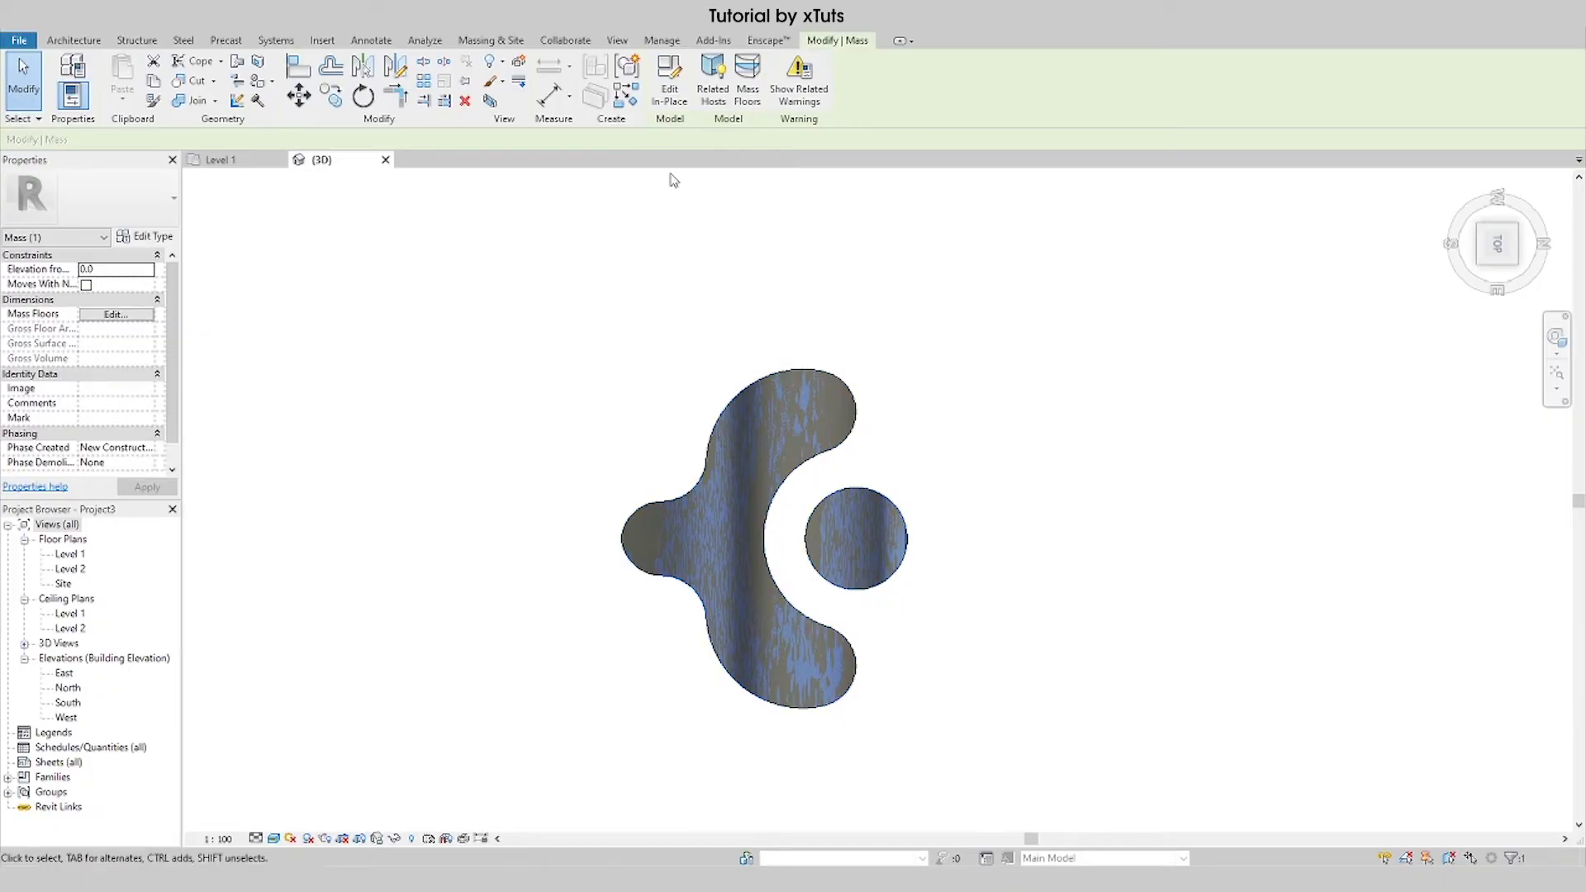
pyautogui.click(671, 93)
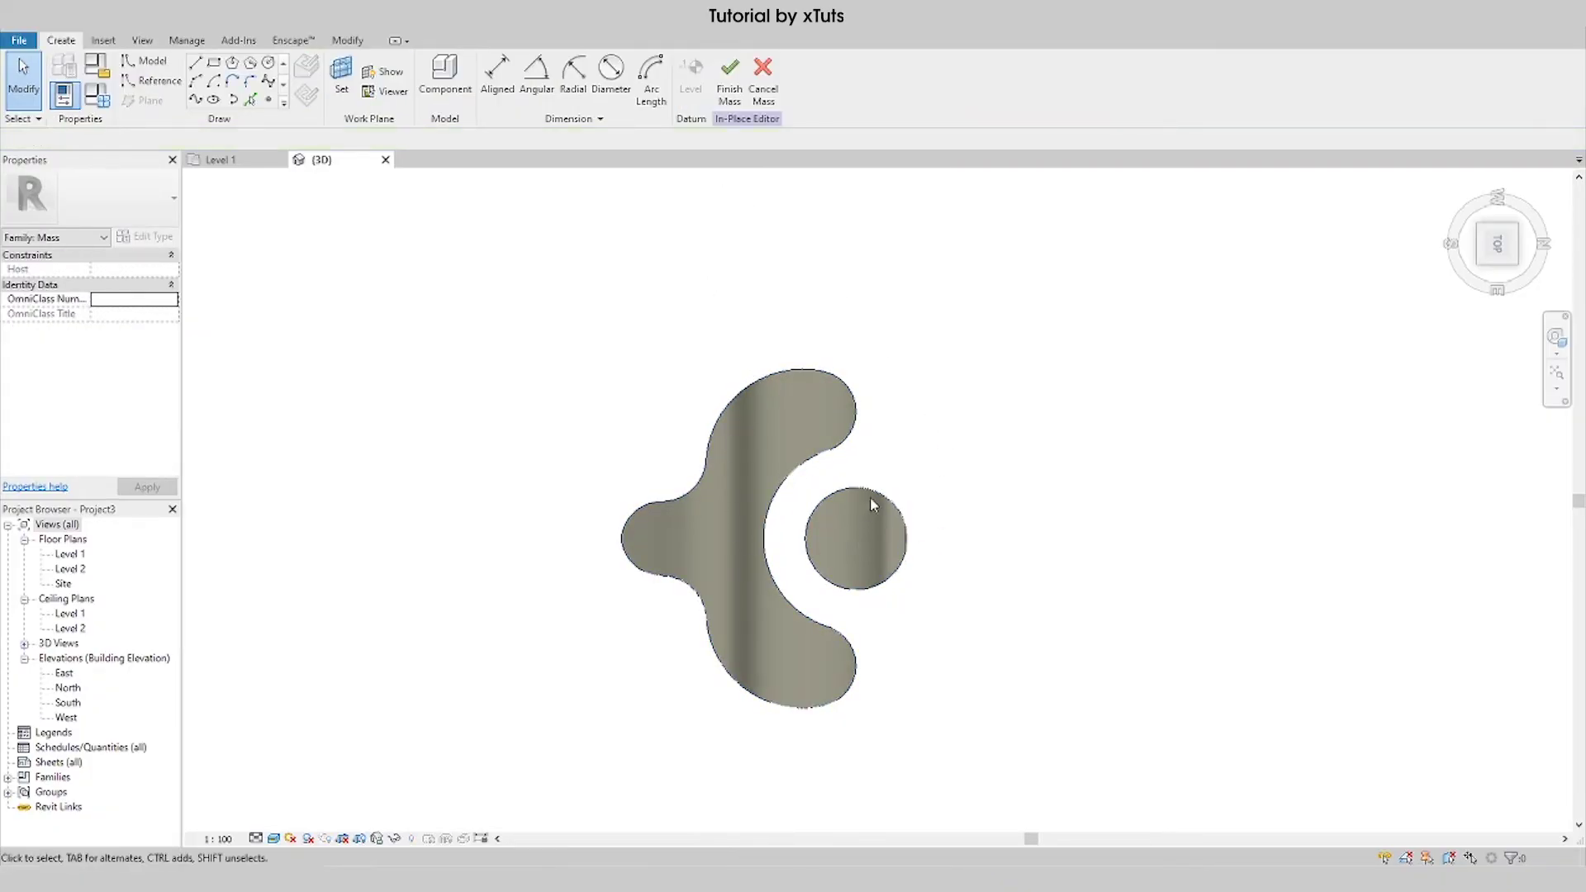
pyautogui.scroll(2, 916, 487)
pyautogui.scroll(-1, 908, 466)
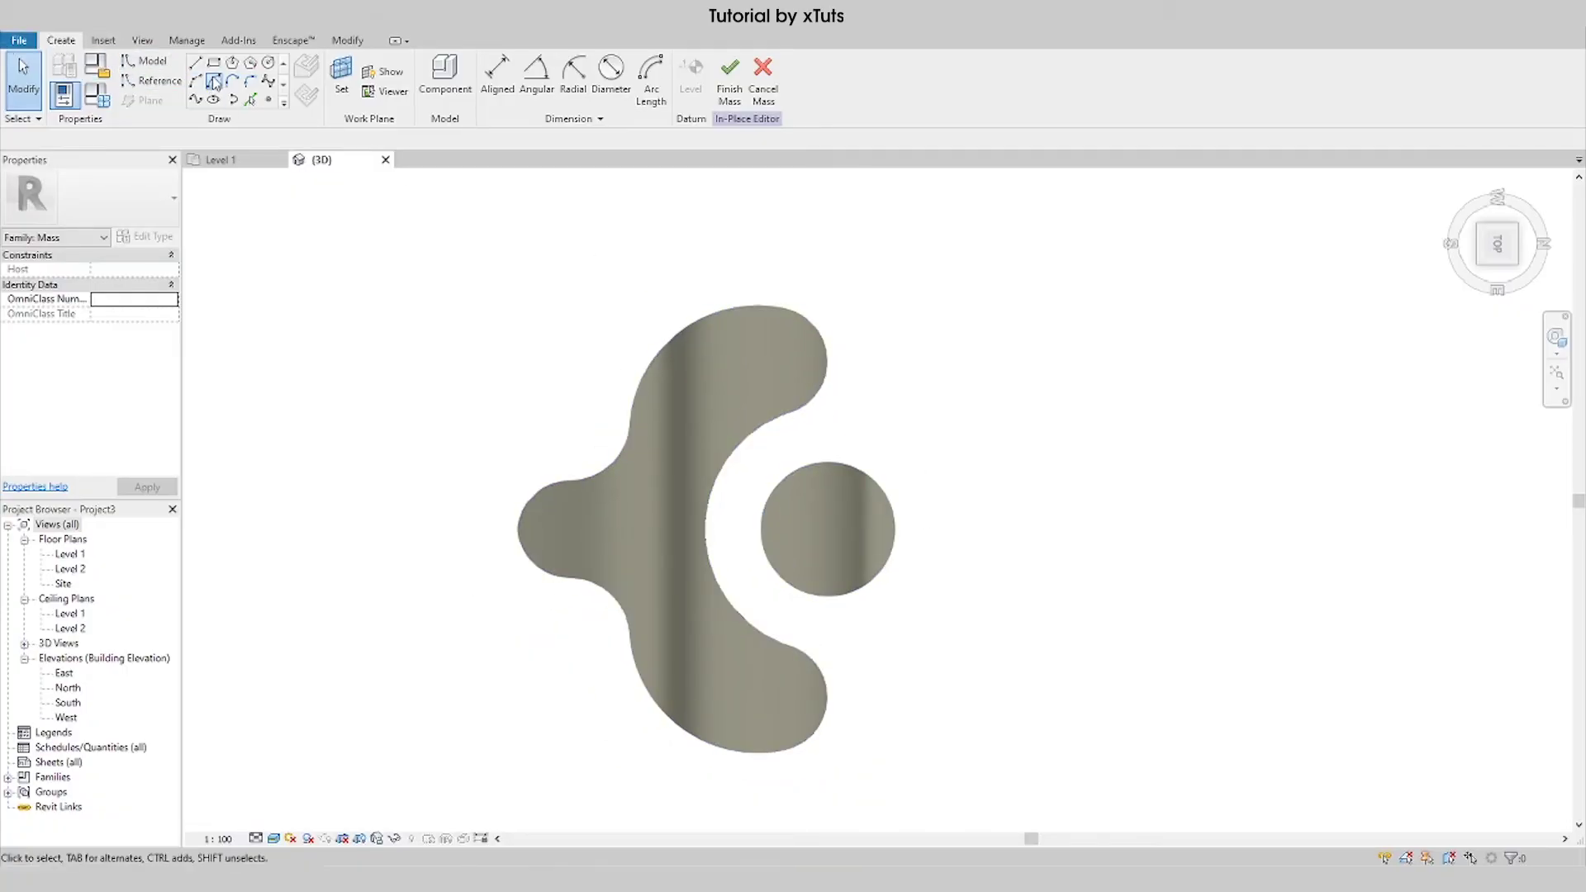
# Step: Draw circles in the mass's upper-right and bottom lobes, then orbit to an angled view
pyautogui.click(269, 63)
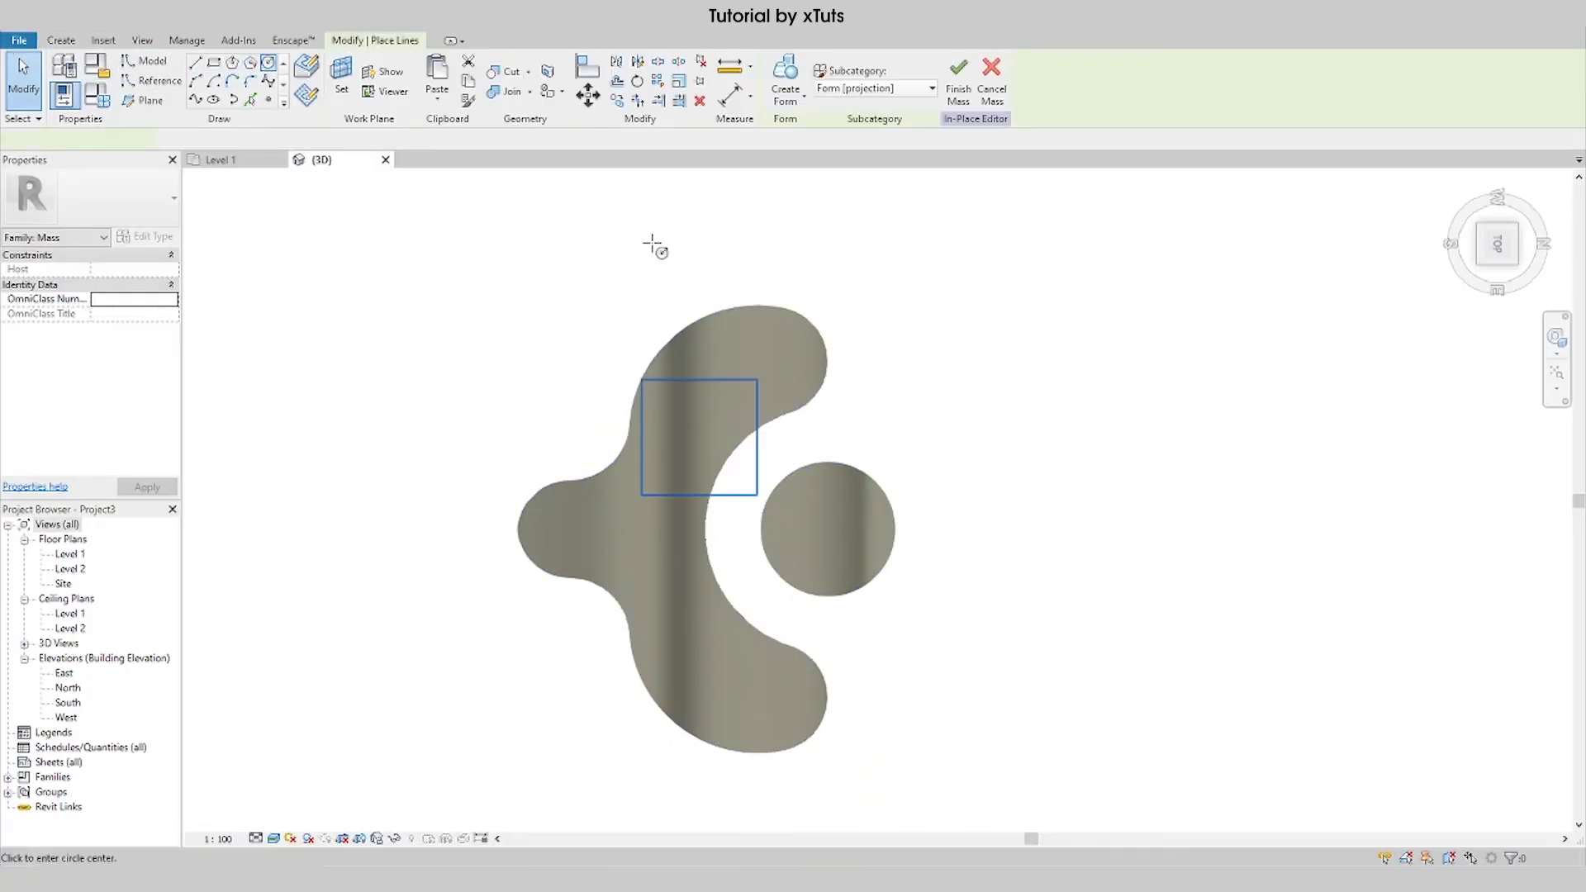
pyautogui.click(778, 360)
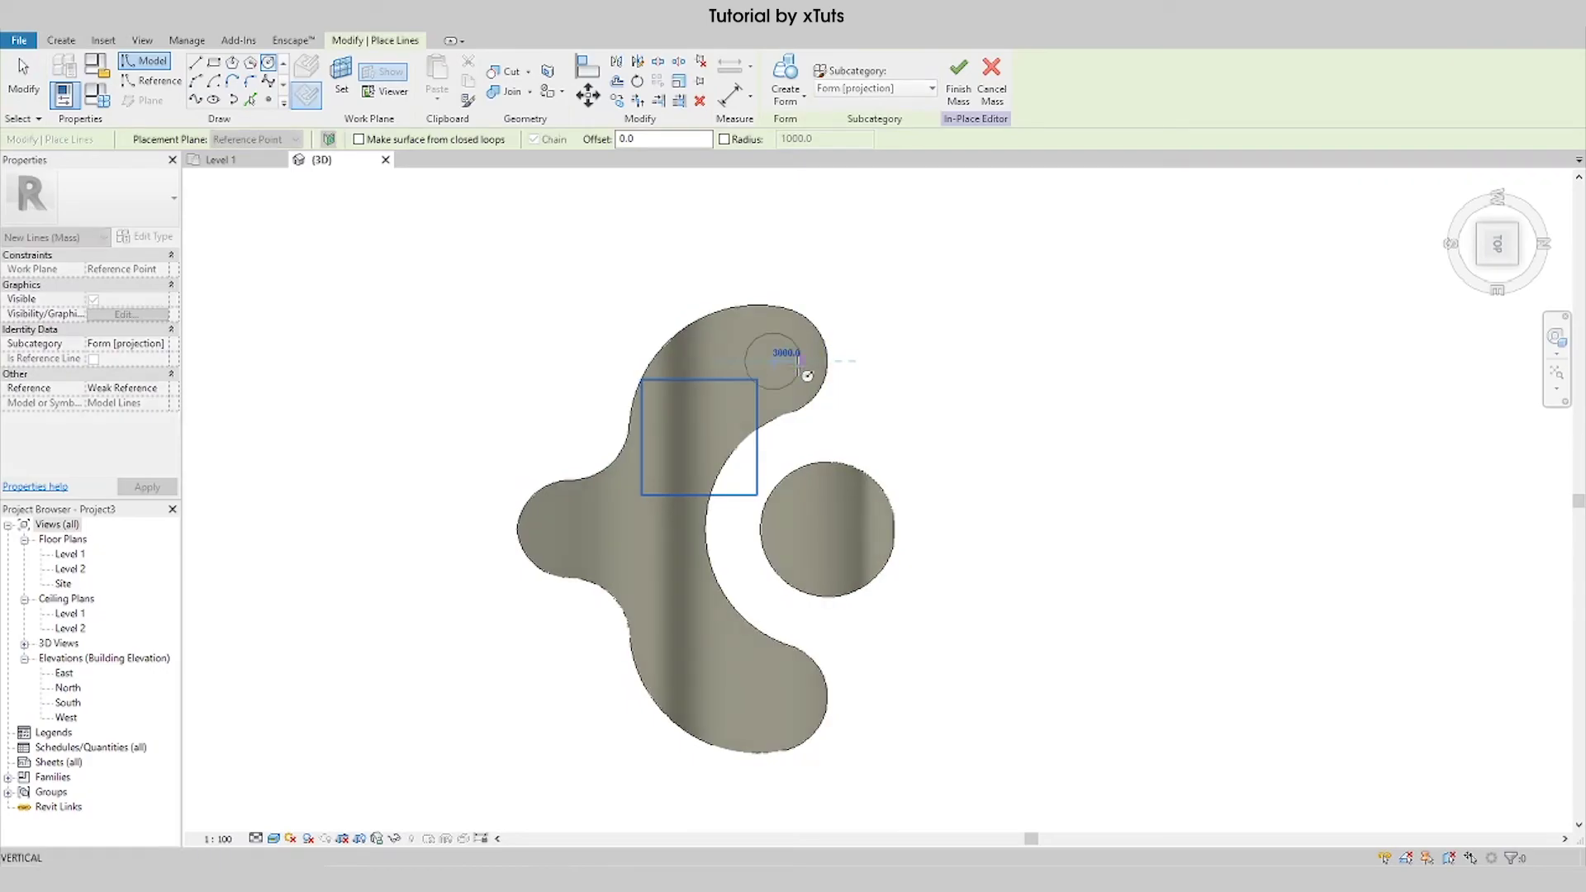
pyautogui.click(792, 715)
pyautogui.click(800, 704)
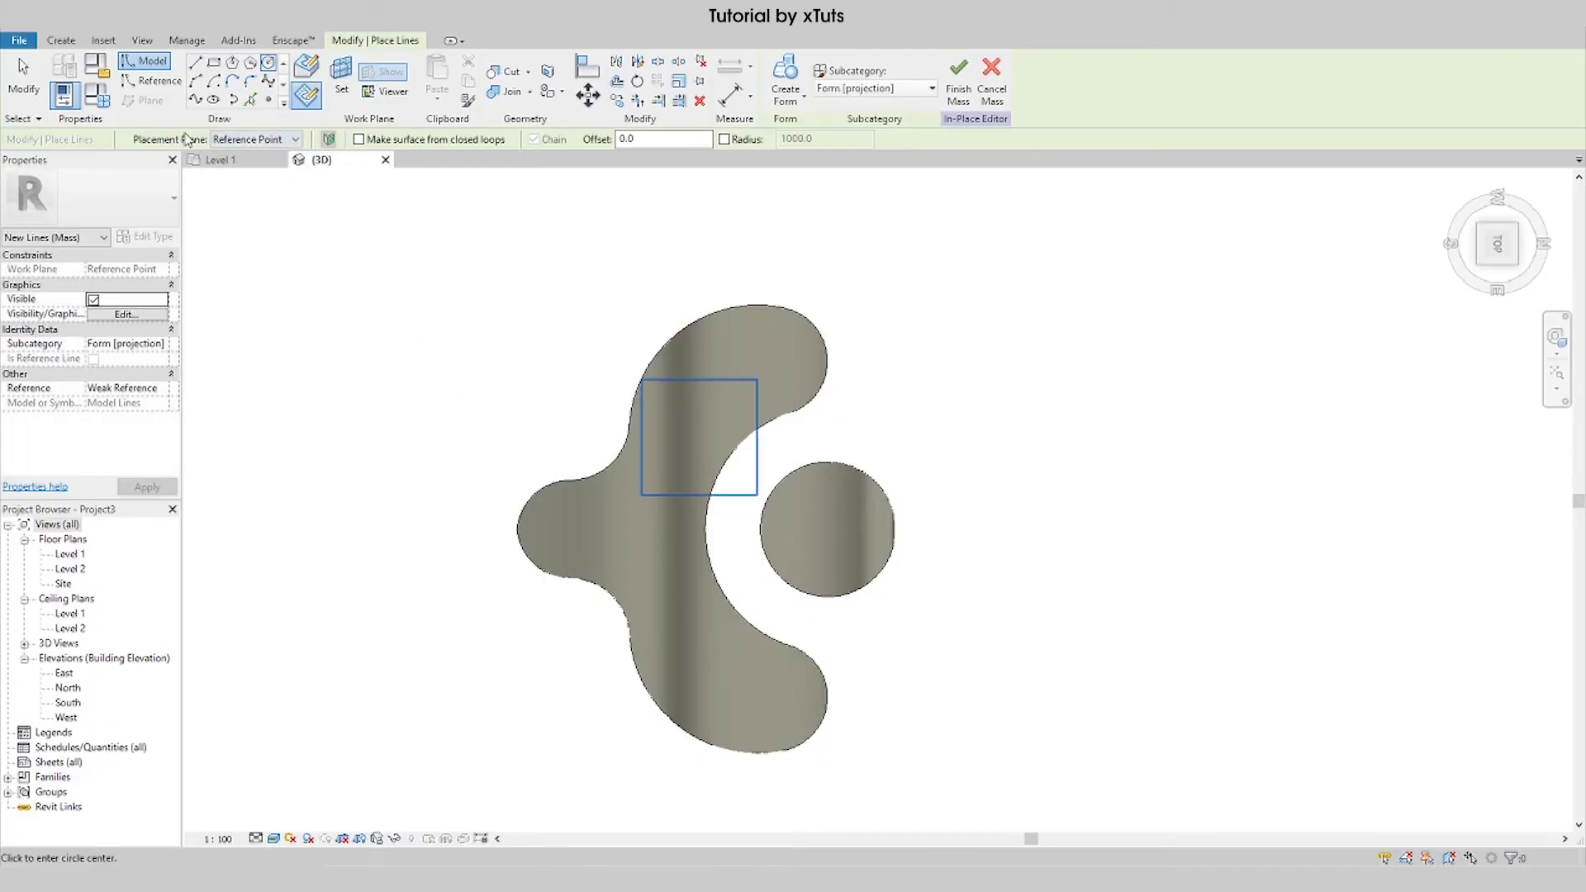
pyautogui.press('Escape')
pyautogui.press('Escape')
pyautogui.press('Escape')
pyautogui.moveTo(860, 460)
pyautogui.keyDown('shift'); pyautogui.mouseDown(button='middle')
pyautogui.moveTo(878, 447)
pyautogui.moveTo(880, 463)
pyautogui.mouseUp(button='middle'); pyautogui.keyUp('shift')
# Step: Turn the right-hand circle into a void cylinder
pyautogui.scroll(2, 881, 481)
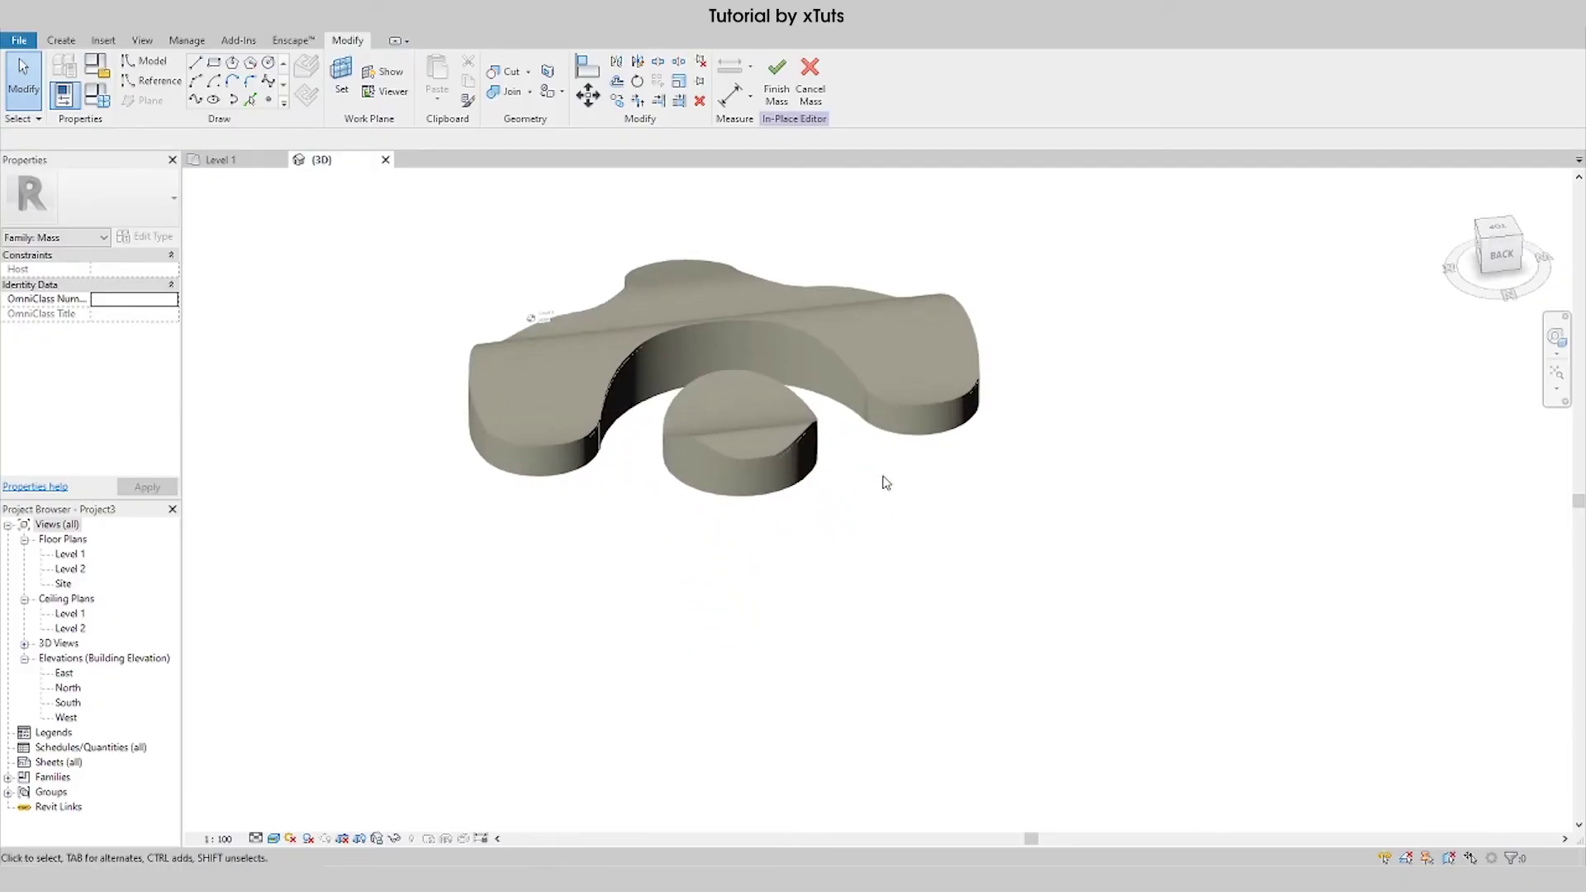
pyautogui.click(886, 452)
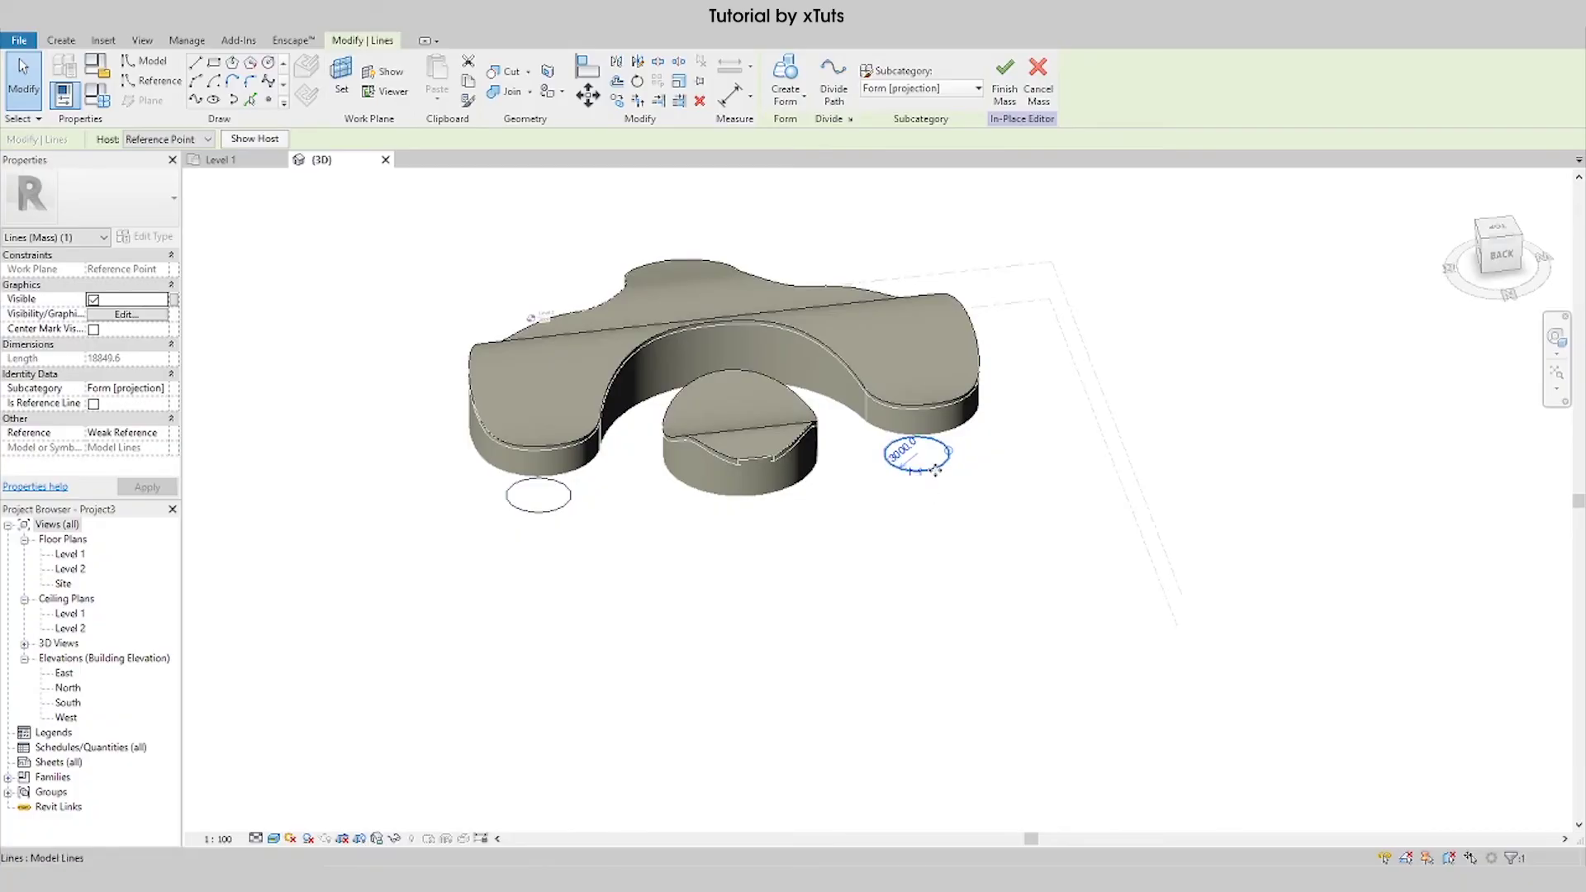
pyautogui.click(785, 95)
pyautogui.click(809, 228)
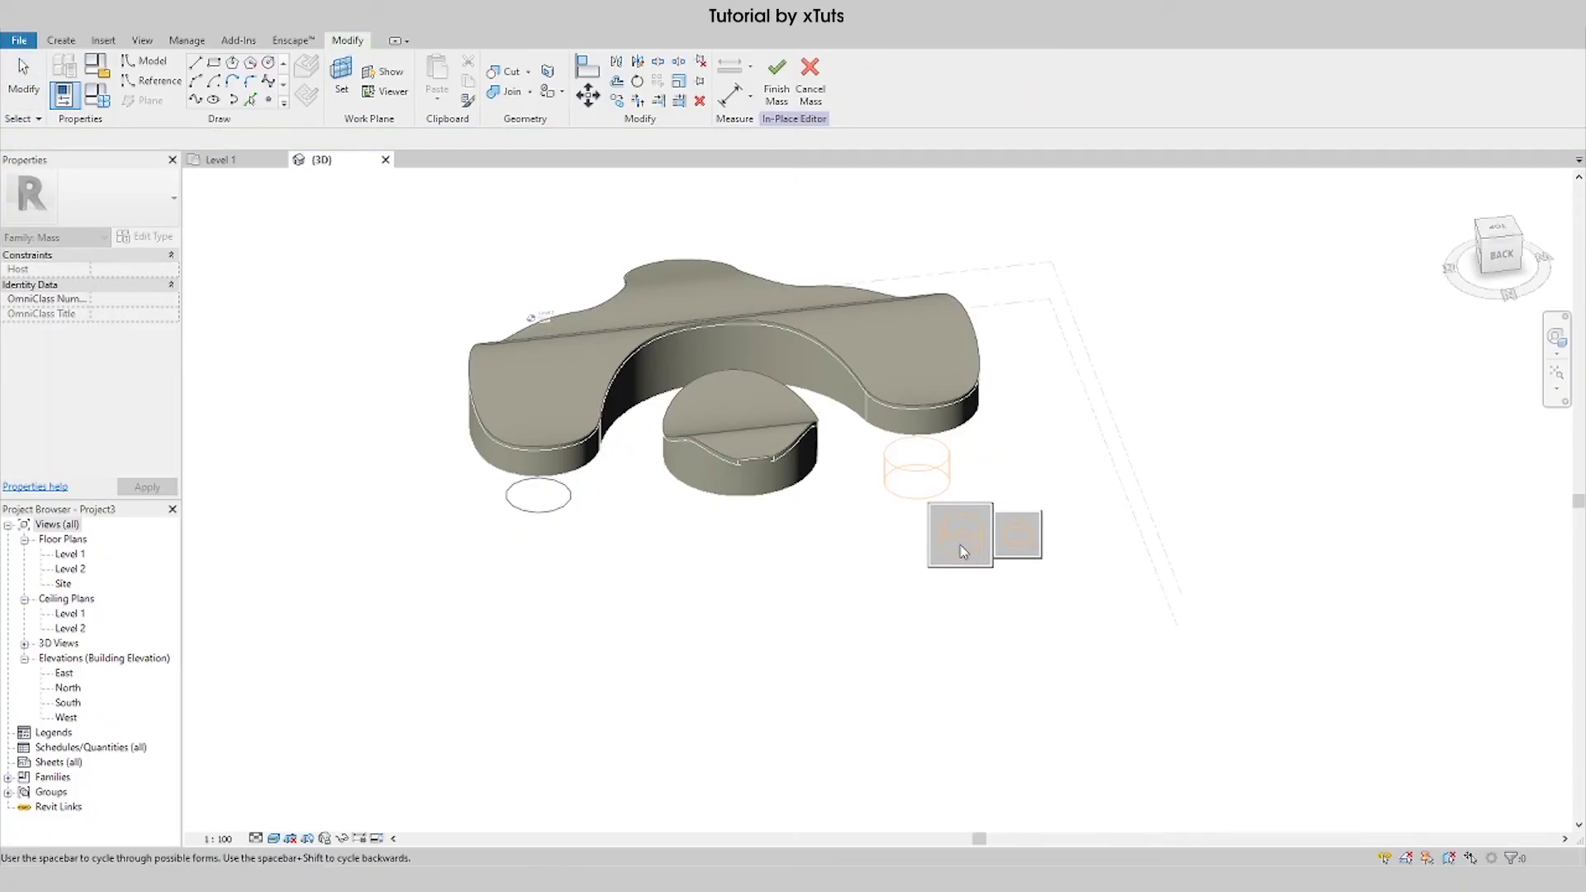
pyautogui.click(960, 546)
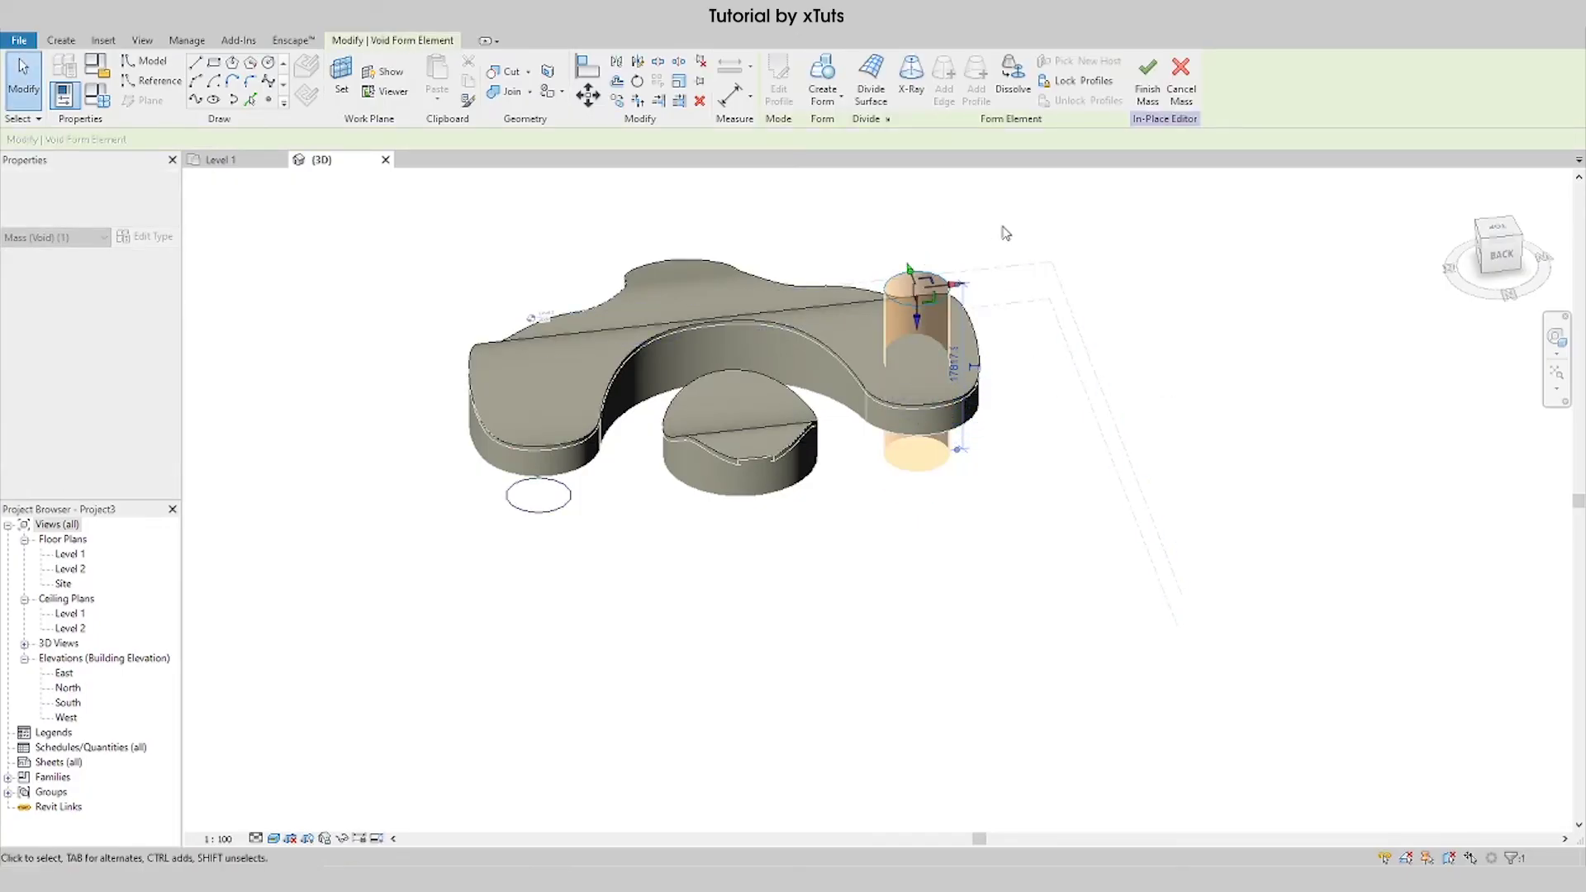
pyautogui.click(1272, 309)
# Step: Turn the left-hand circle into a void cylinder and raise its top above the mass
pyautogui.click(569, 500)
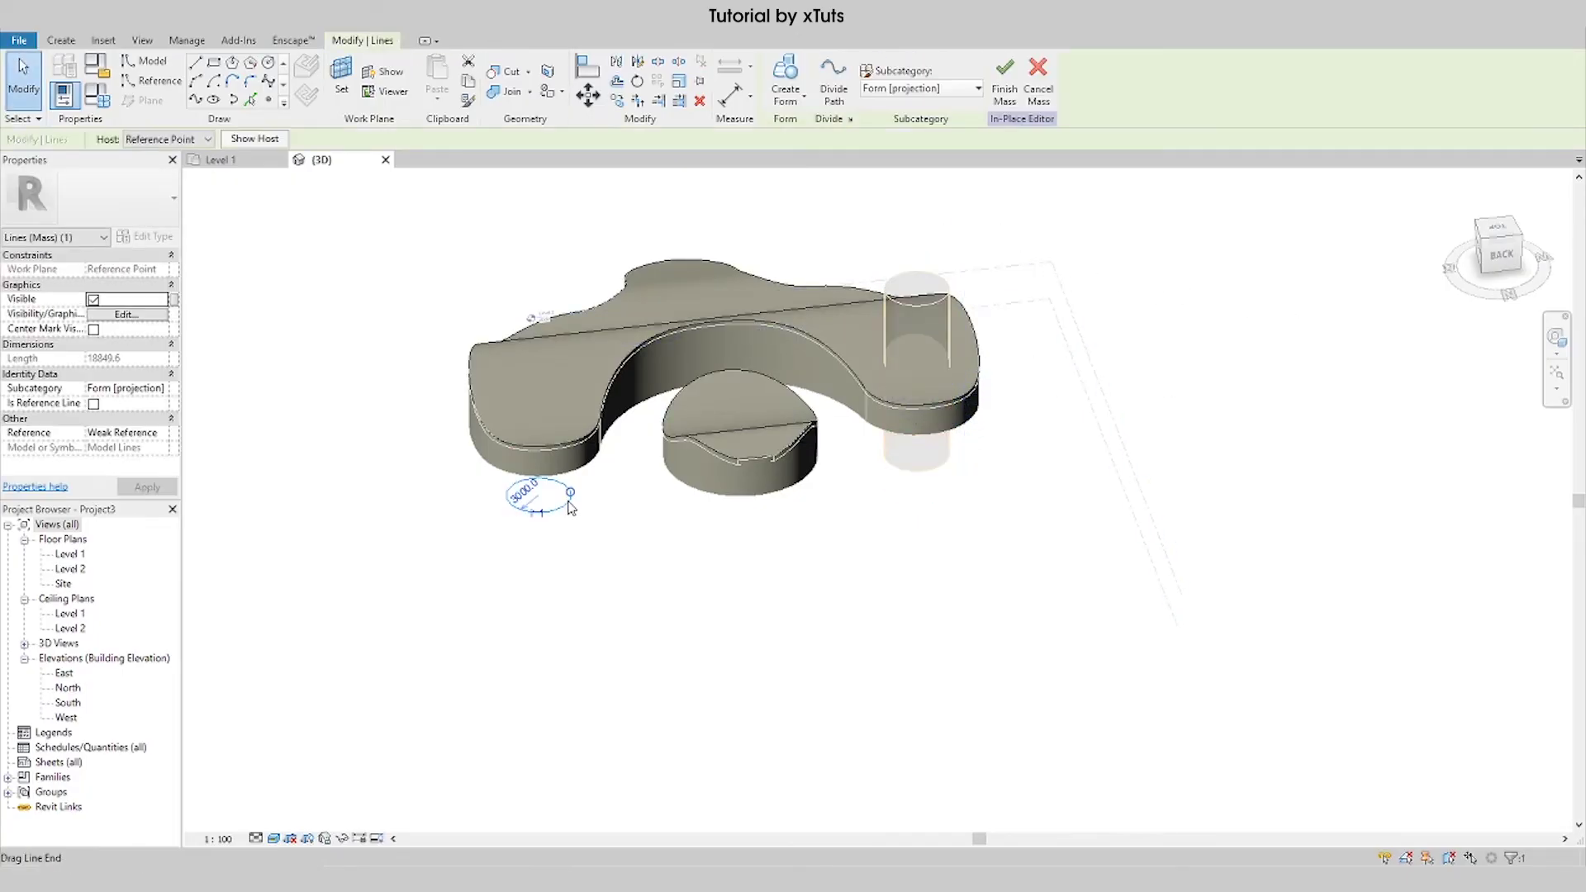
pyautogui.click(796, 115)
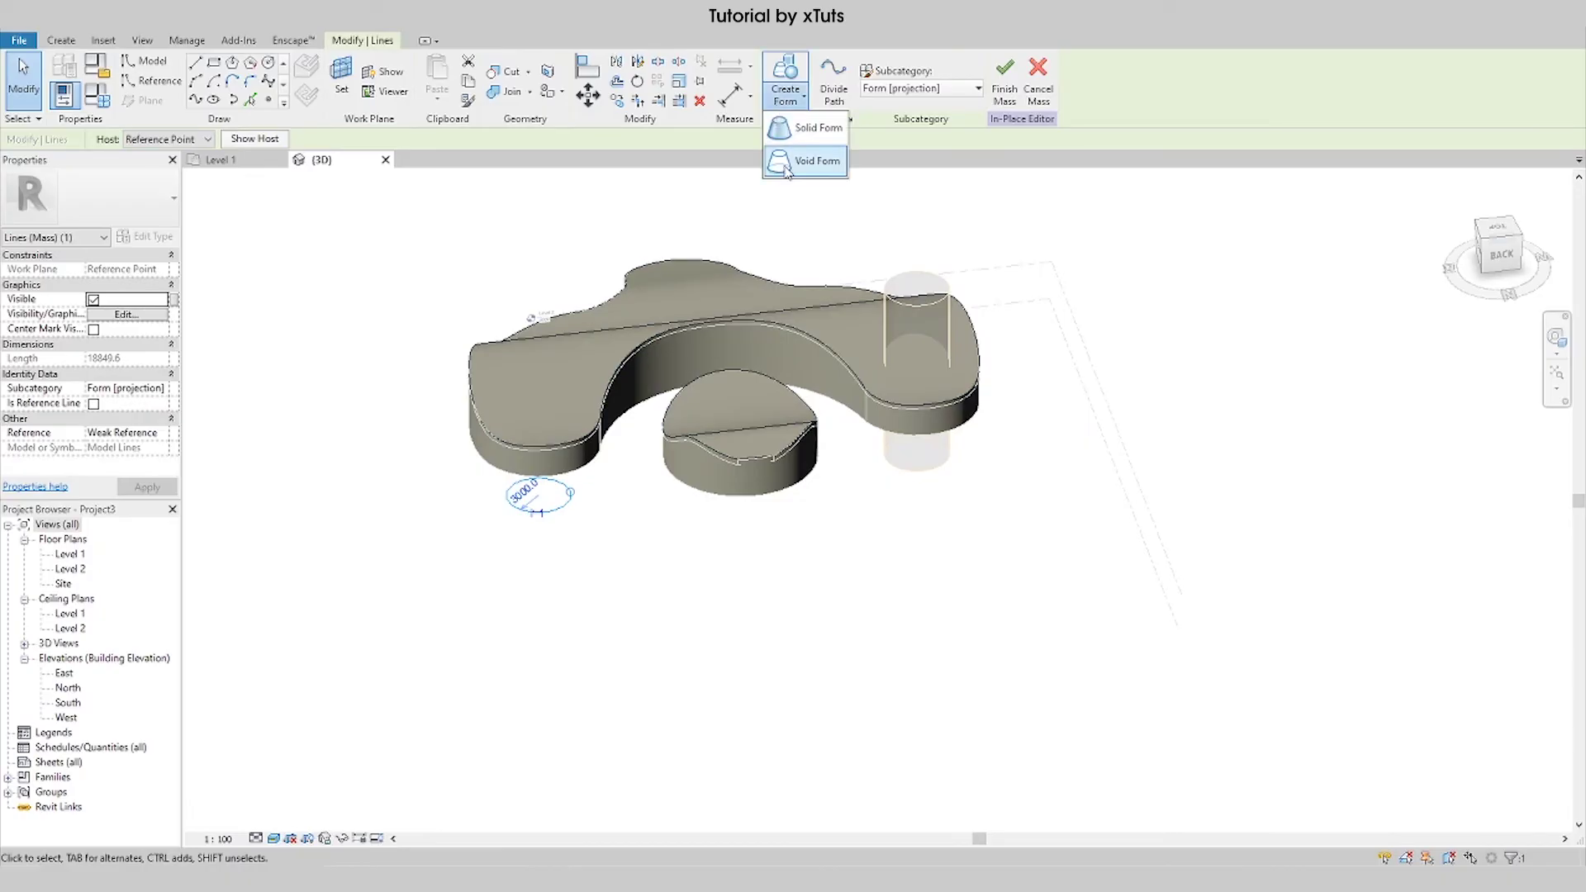
pyautogui.click(795, 162)
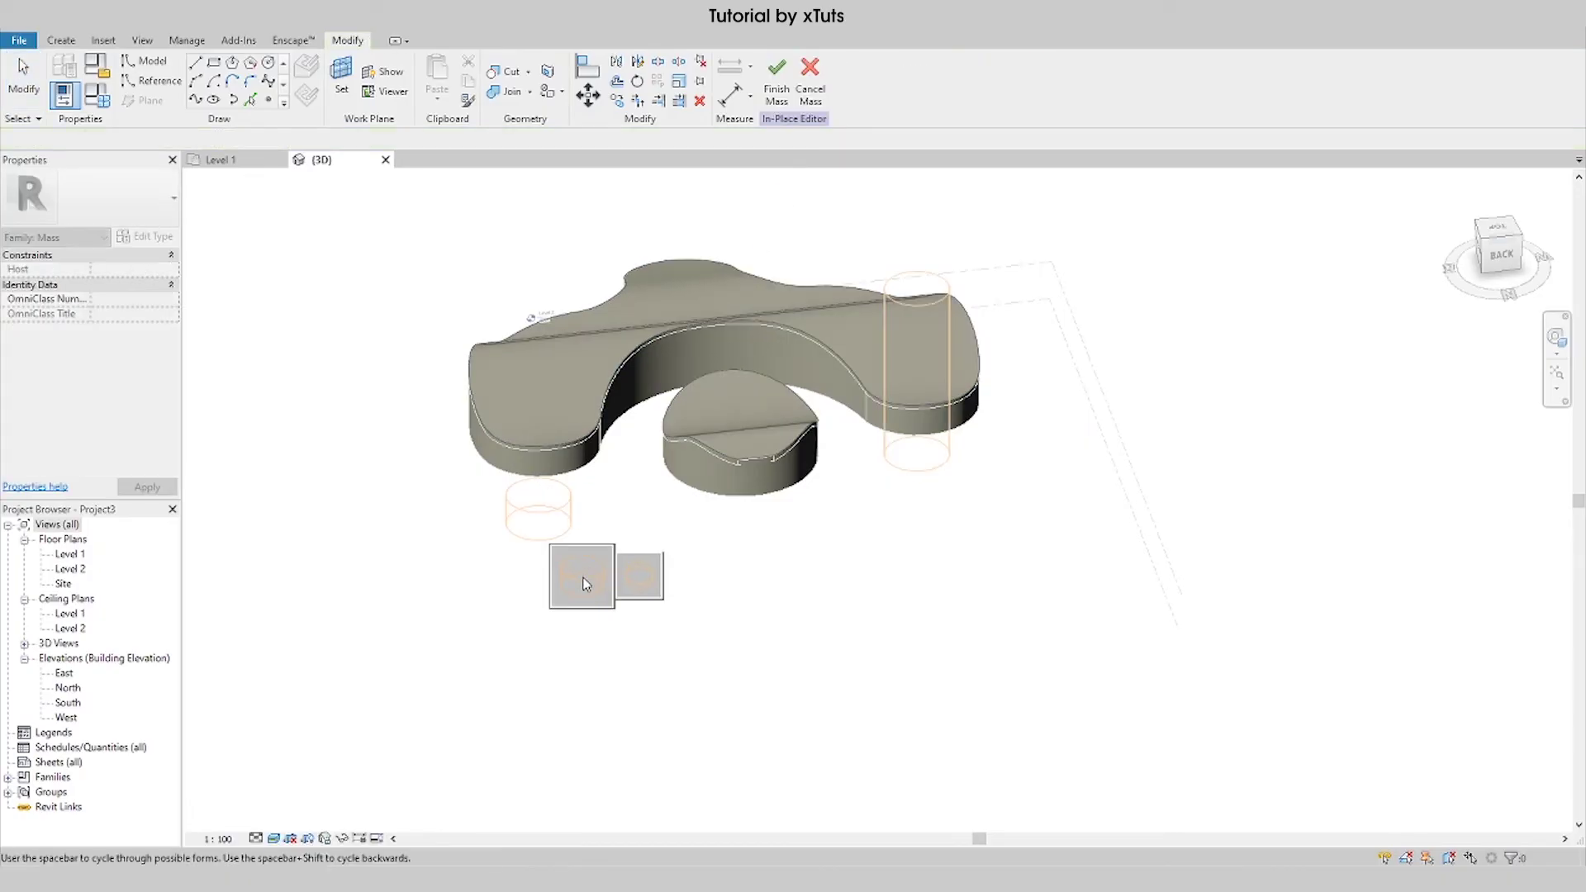
pyautogui.click(584, 584)
pyautogui.click(537, 487)
pyautogui.moveTo(538, 487)
pyautogui.mouseDown()
pyautogui.moveTo(545, 266)
pyautogui.moveTo(575, 242)
pyautogui.mouseUp()
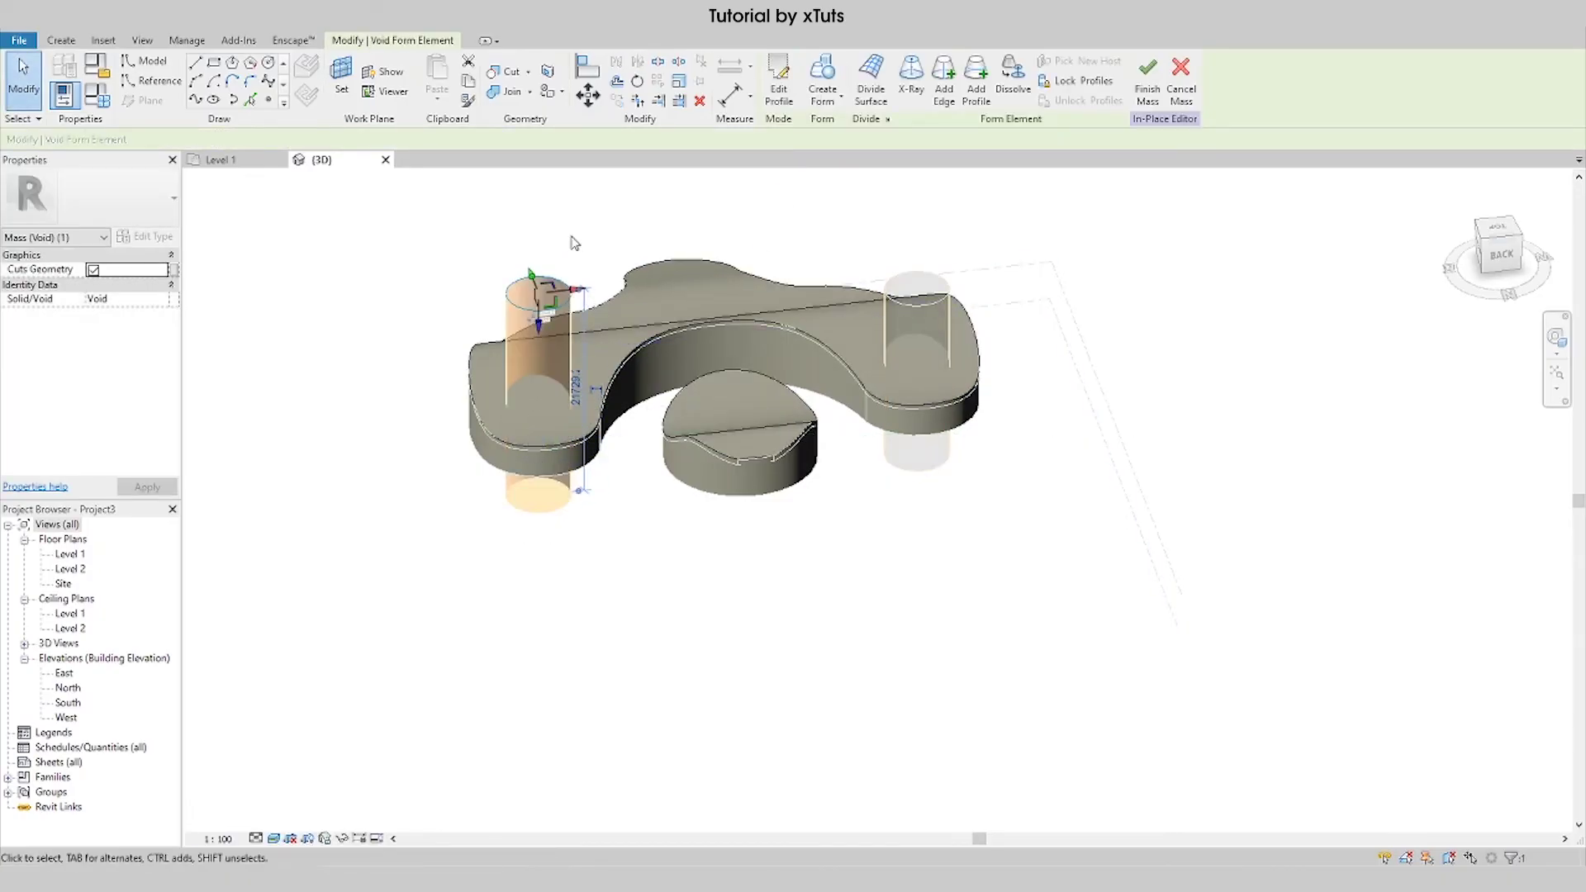
pyautogui.click(588, 222)
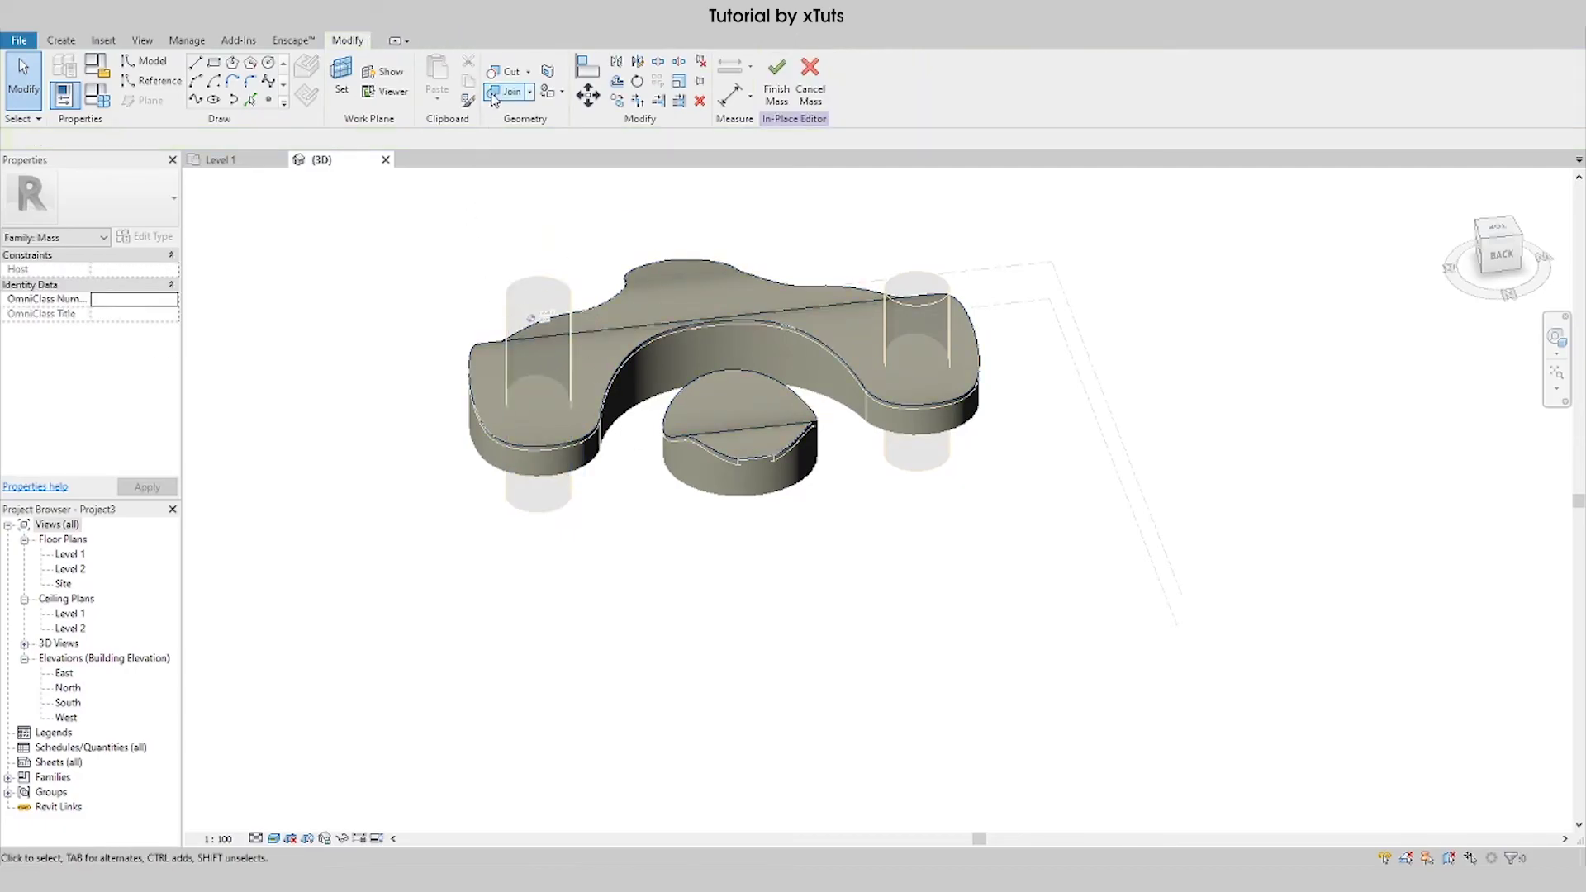
# Step: Use Cut Geometry so the left and right void cylinders cut the Curve Roof mass
pyautogui.click(502, 77)
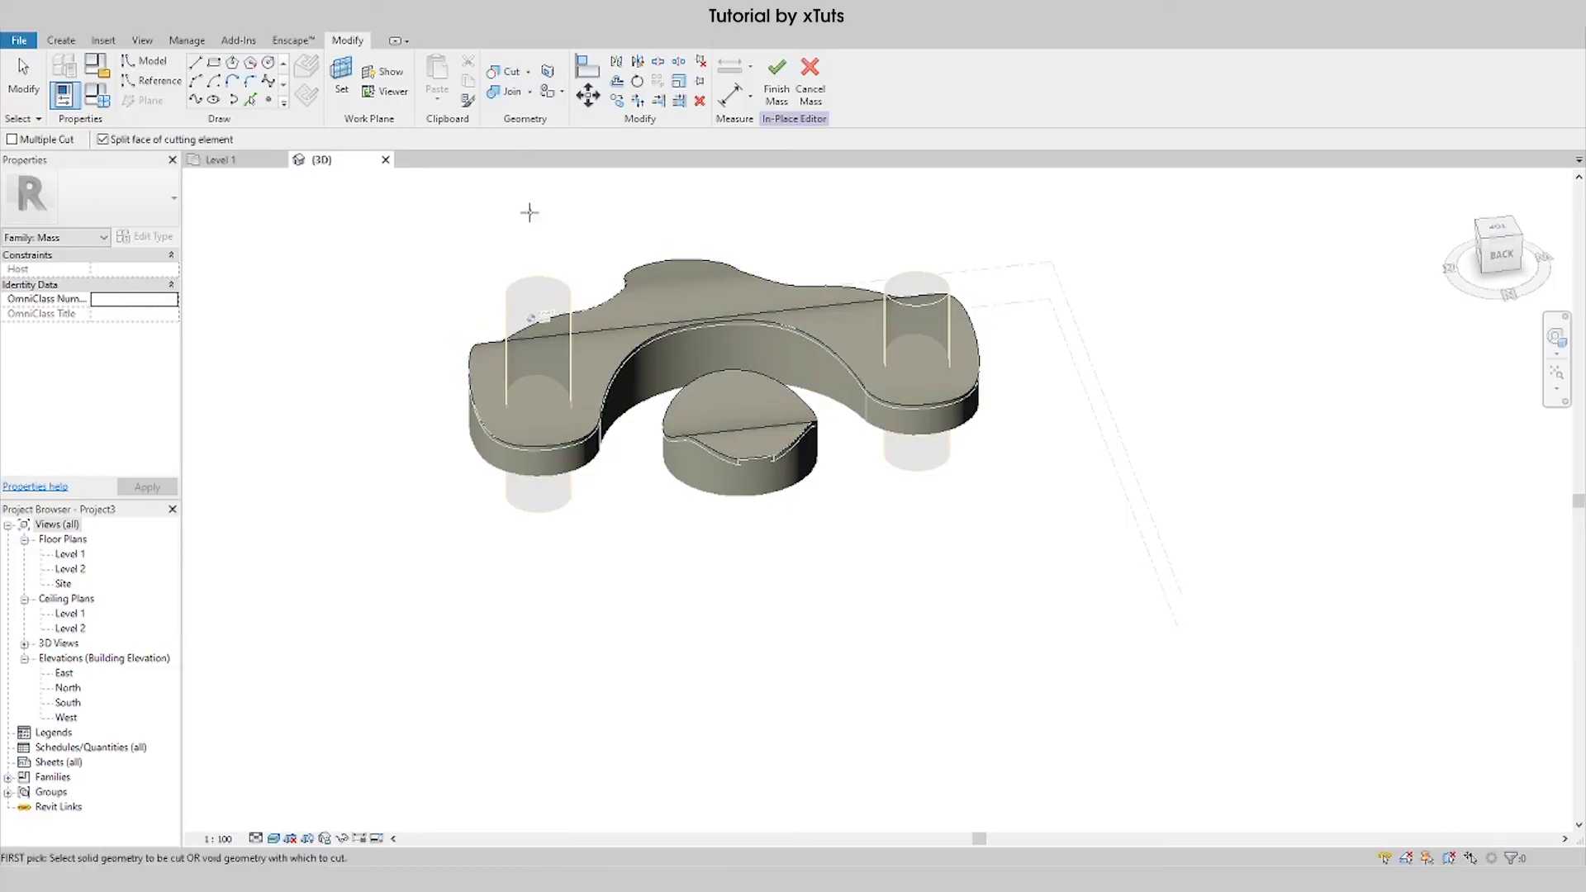
pyautogui.click(557, 363)
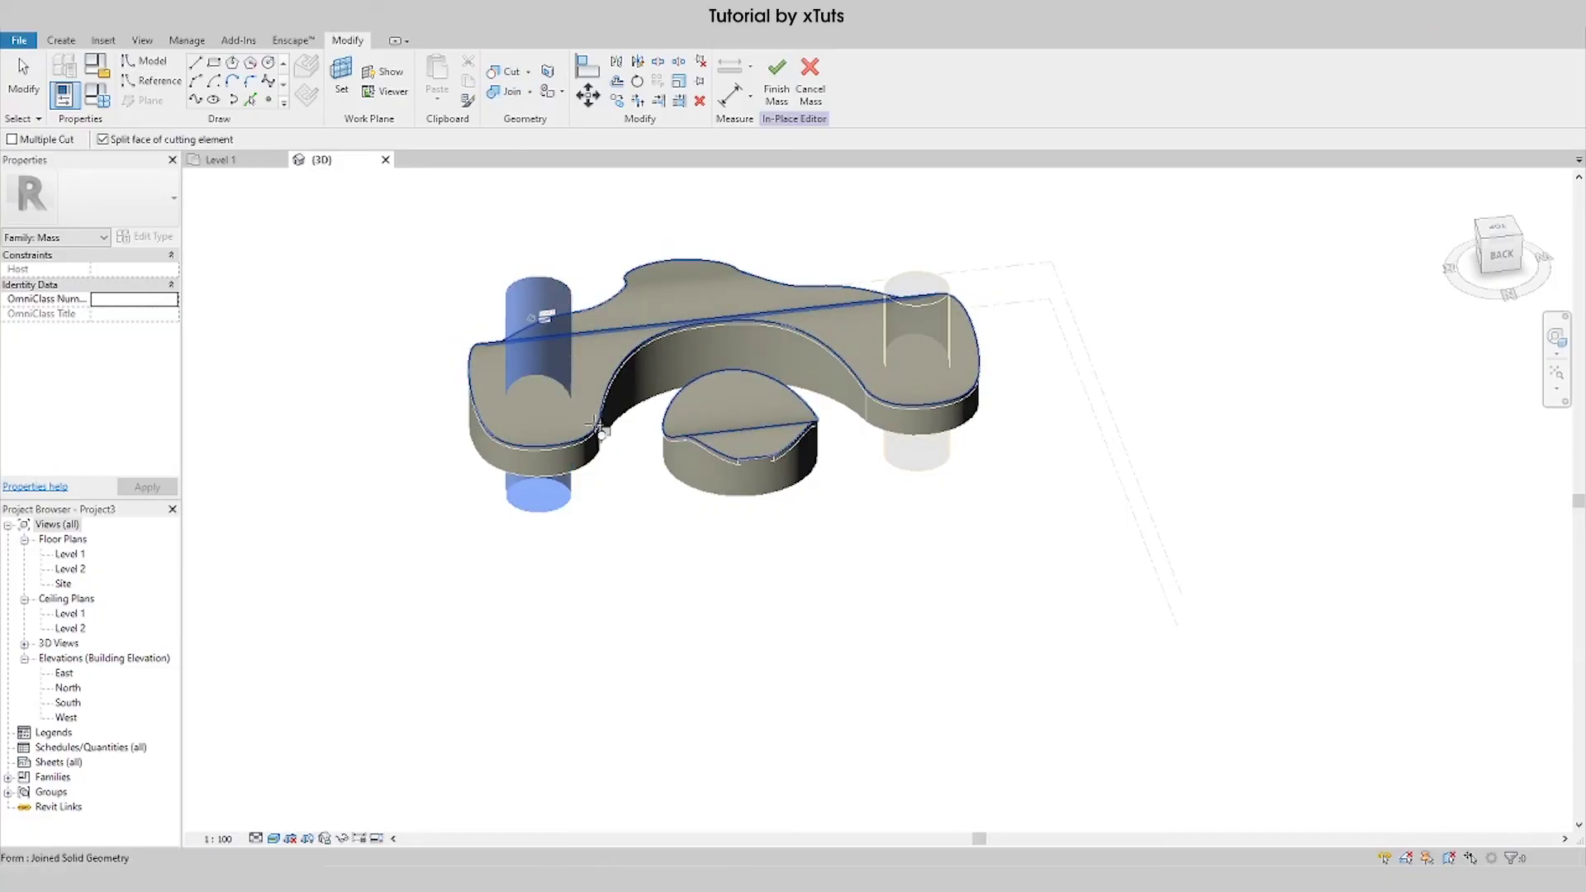
pyautogui.click(598, 446)
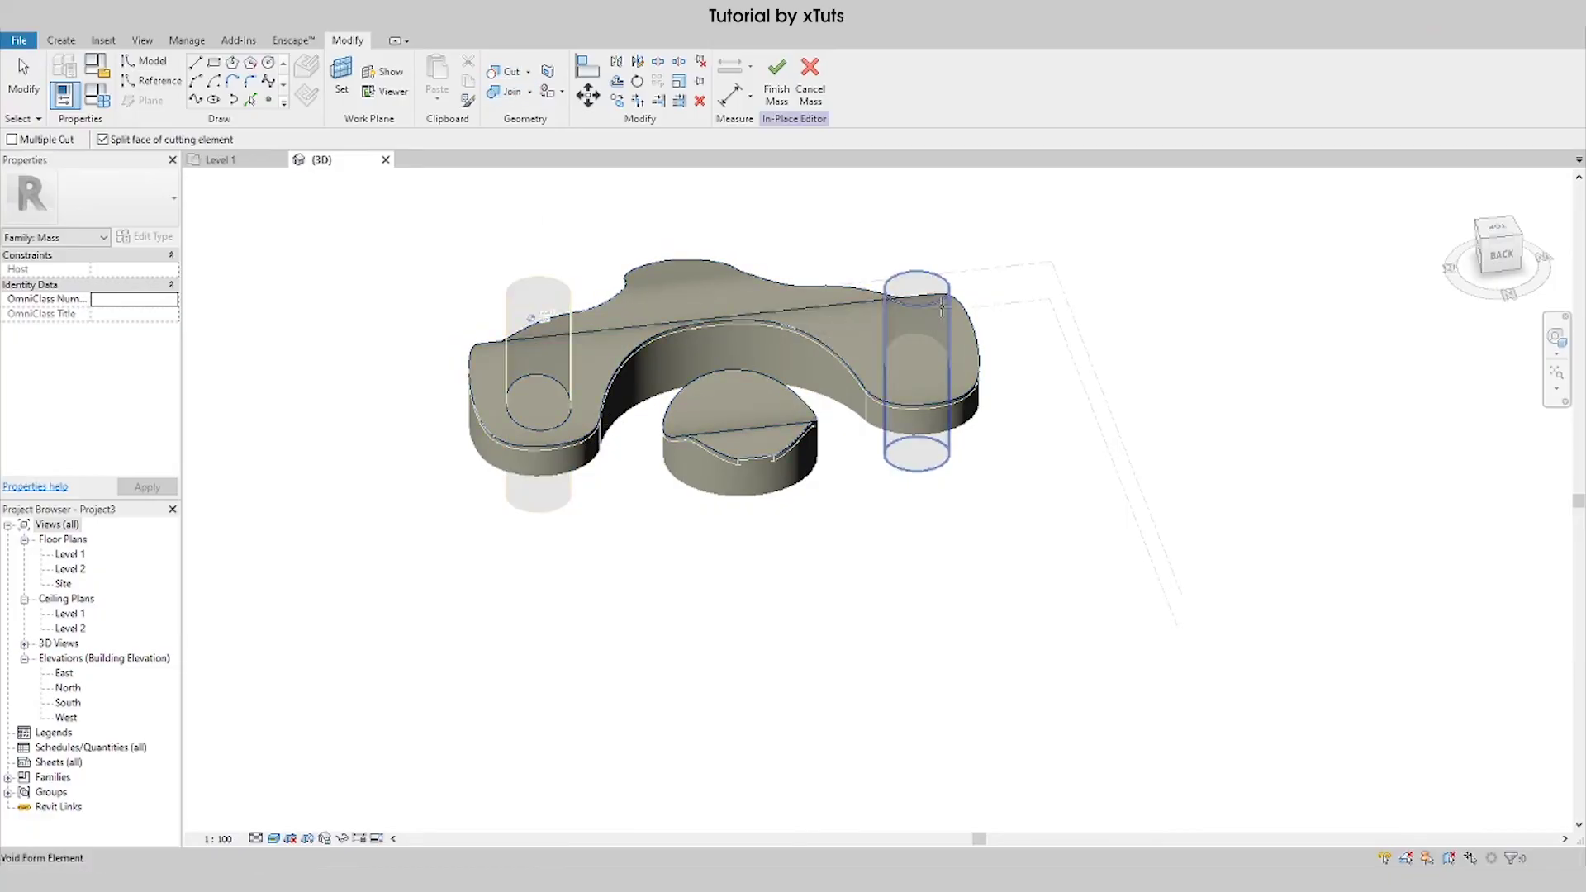
pyautogui.click(943, 304)
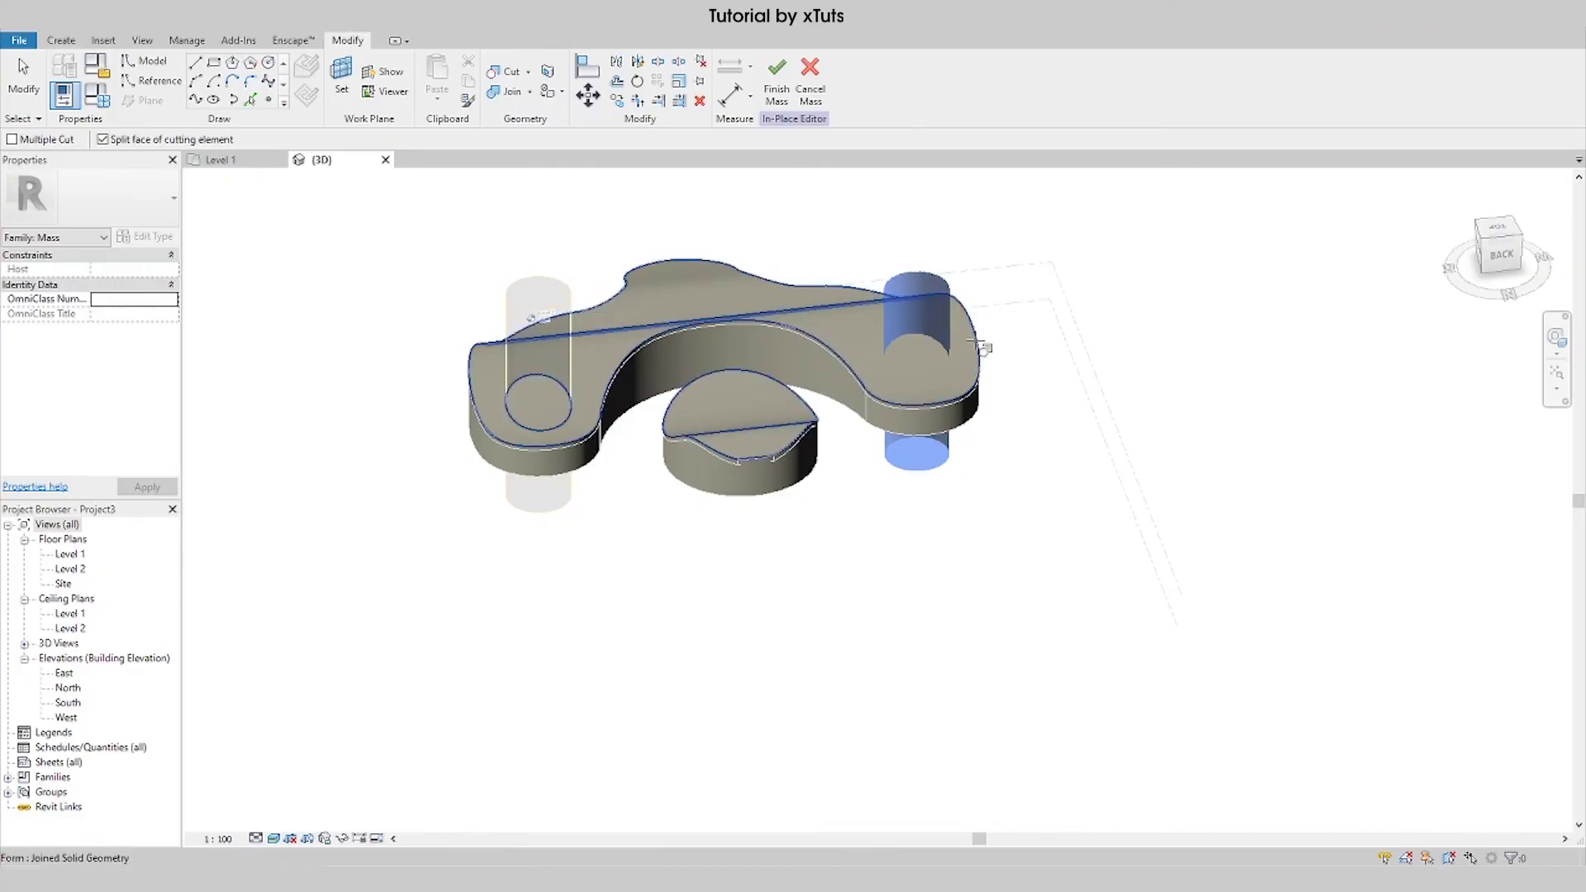
pyautogui.click(981, 348)
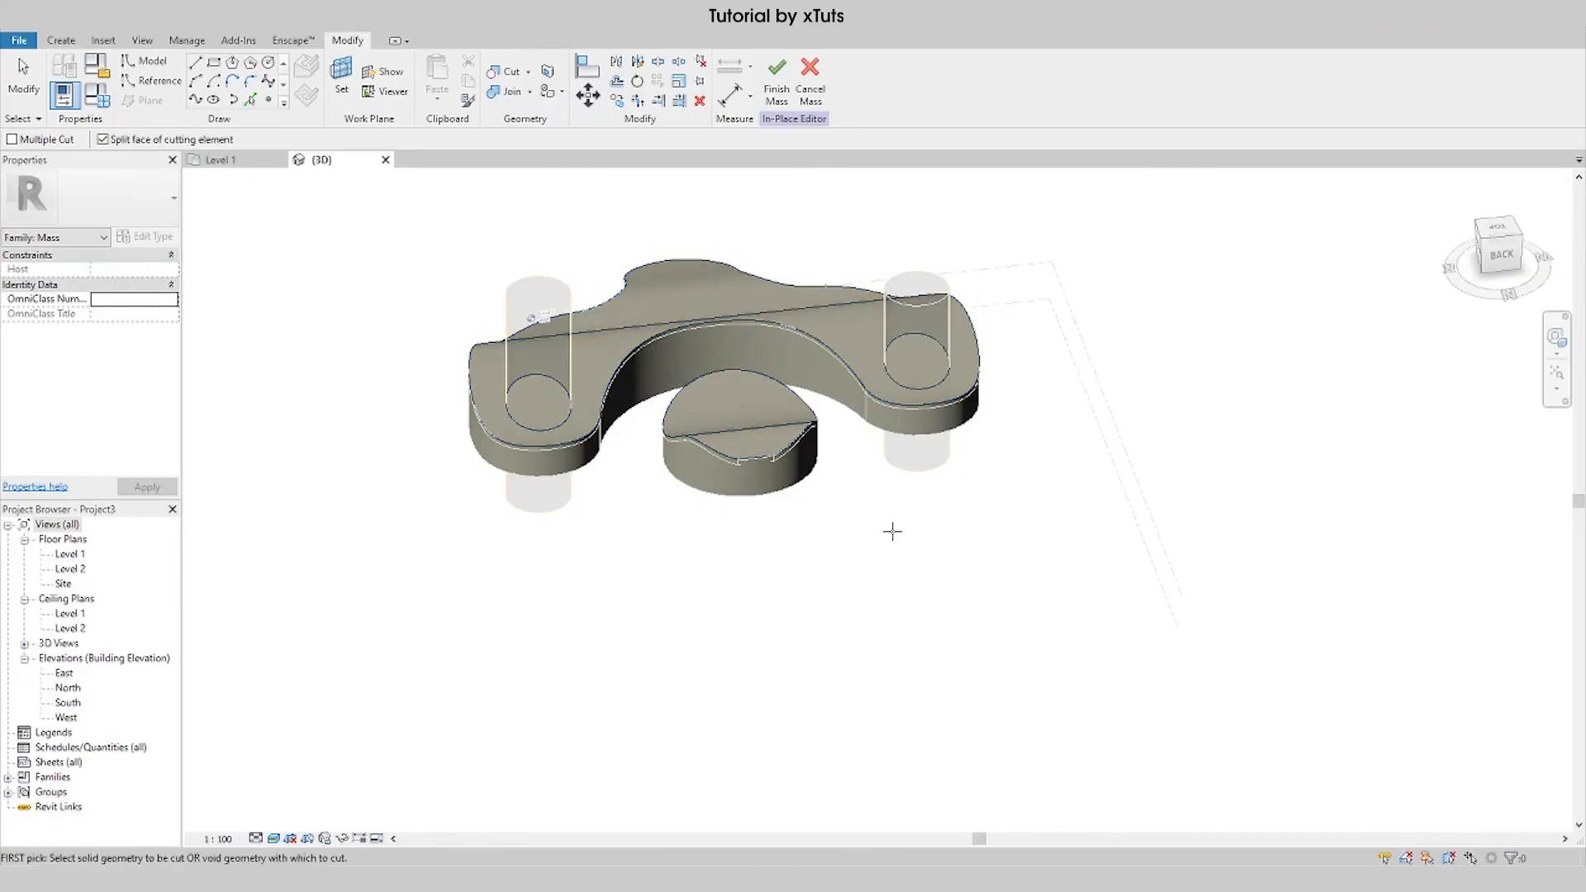
pyautogui.moveTo(893, 532)
pyautogui.keyDown('shift'); pyautogui.mouseDown(button='middle')
pyautogui.moveTo(1023, 550)
pyautogui.moveTo(1062, 531)
pyautogui.mouseUp(button='middle'); pyautogui.keyUp('shift')
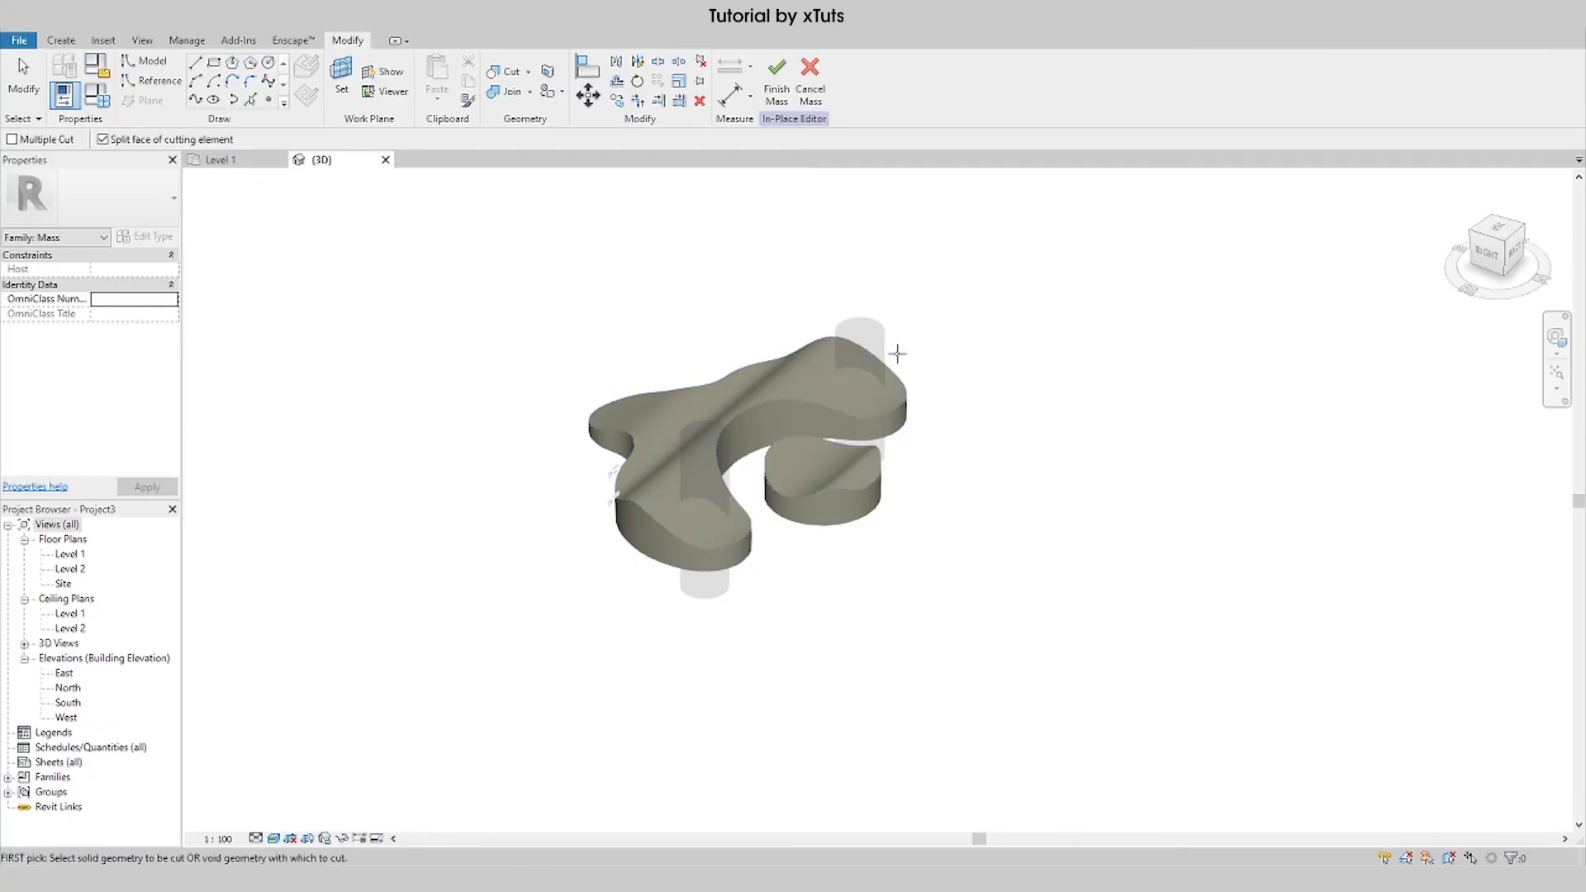
pyautogui.press('Escape')
pyautogui.scroll(2, 725, 472)
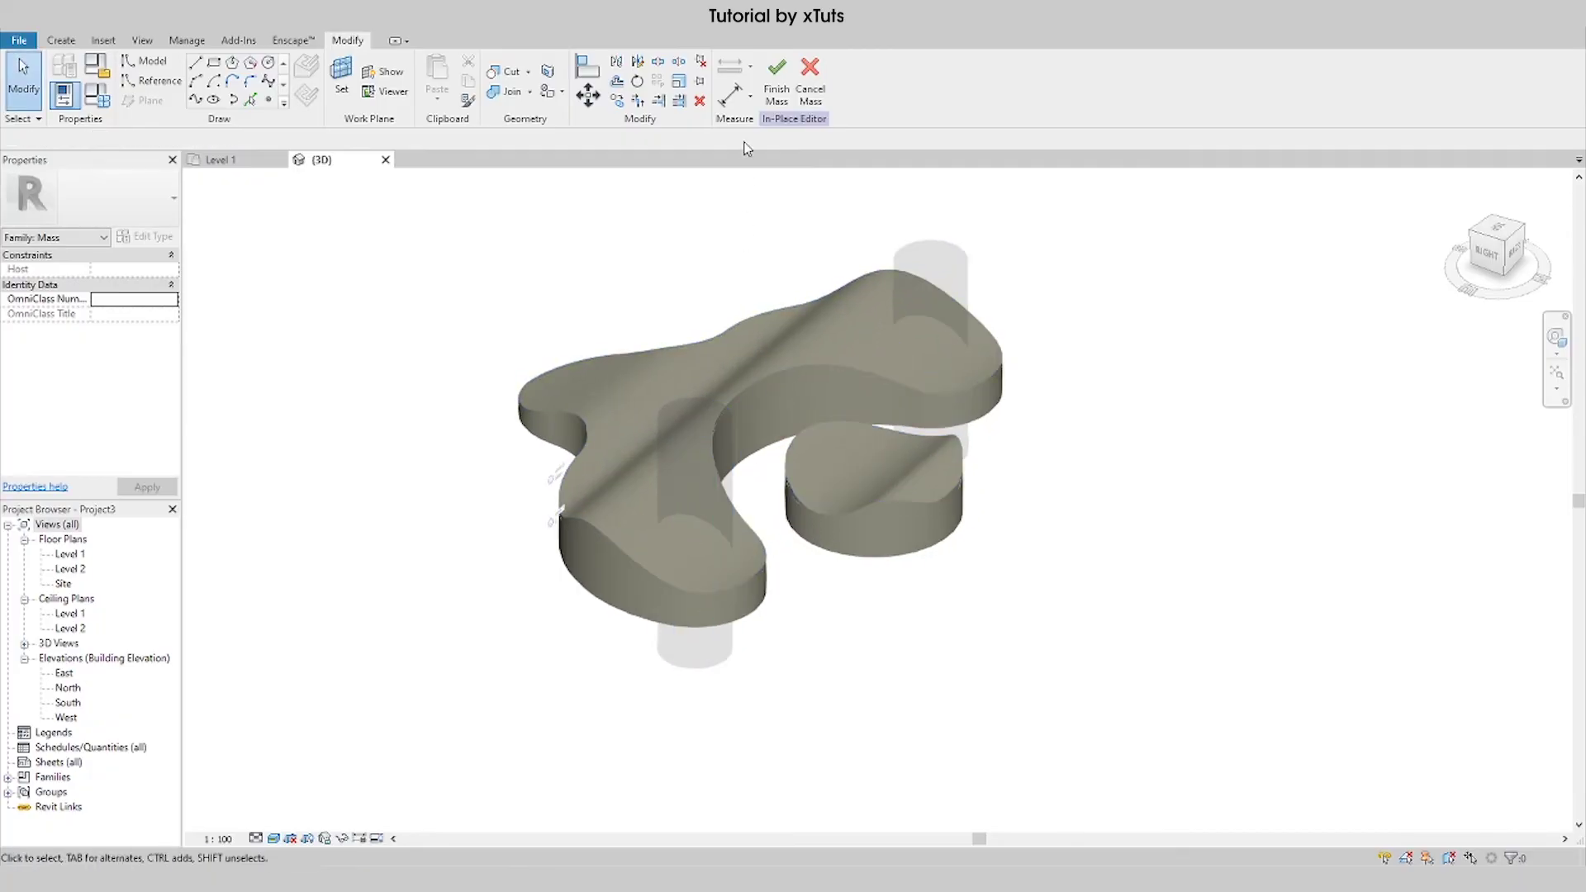
# Step: Finish the mass and update the wavy roof to its faces so the two circular holes appear
pyautogui.click(770, 100)
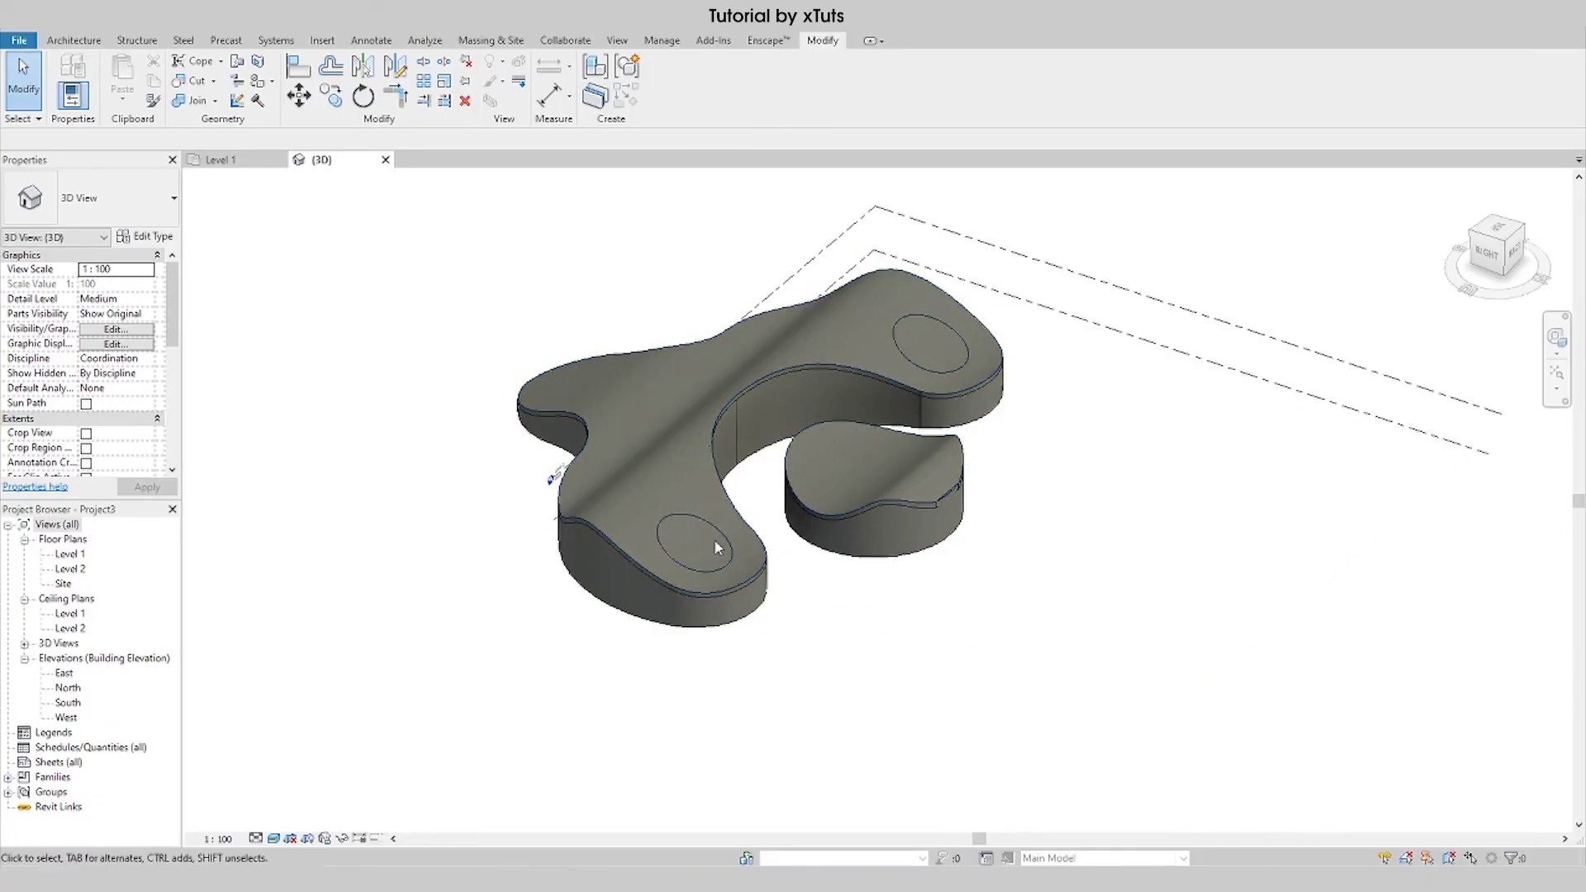
pyautogui.click(622, 550)
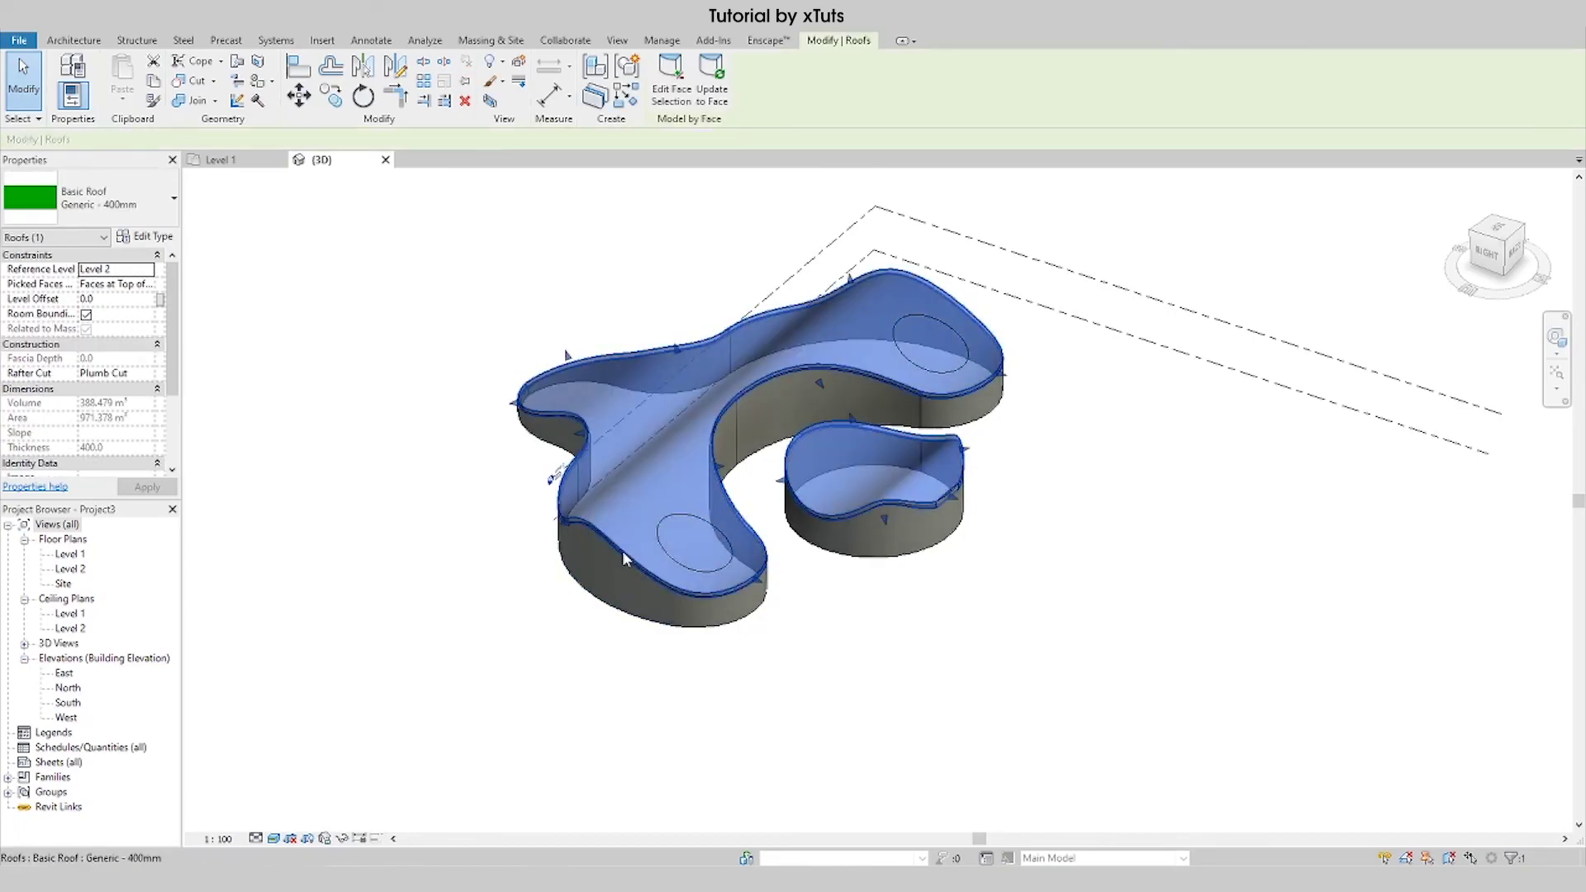
pyautogui.click(717, 105)
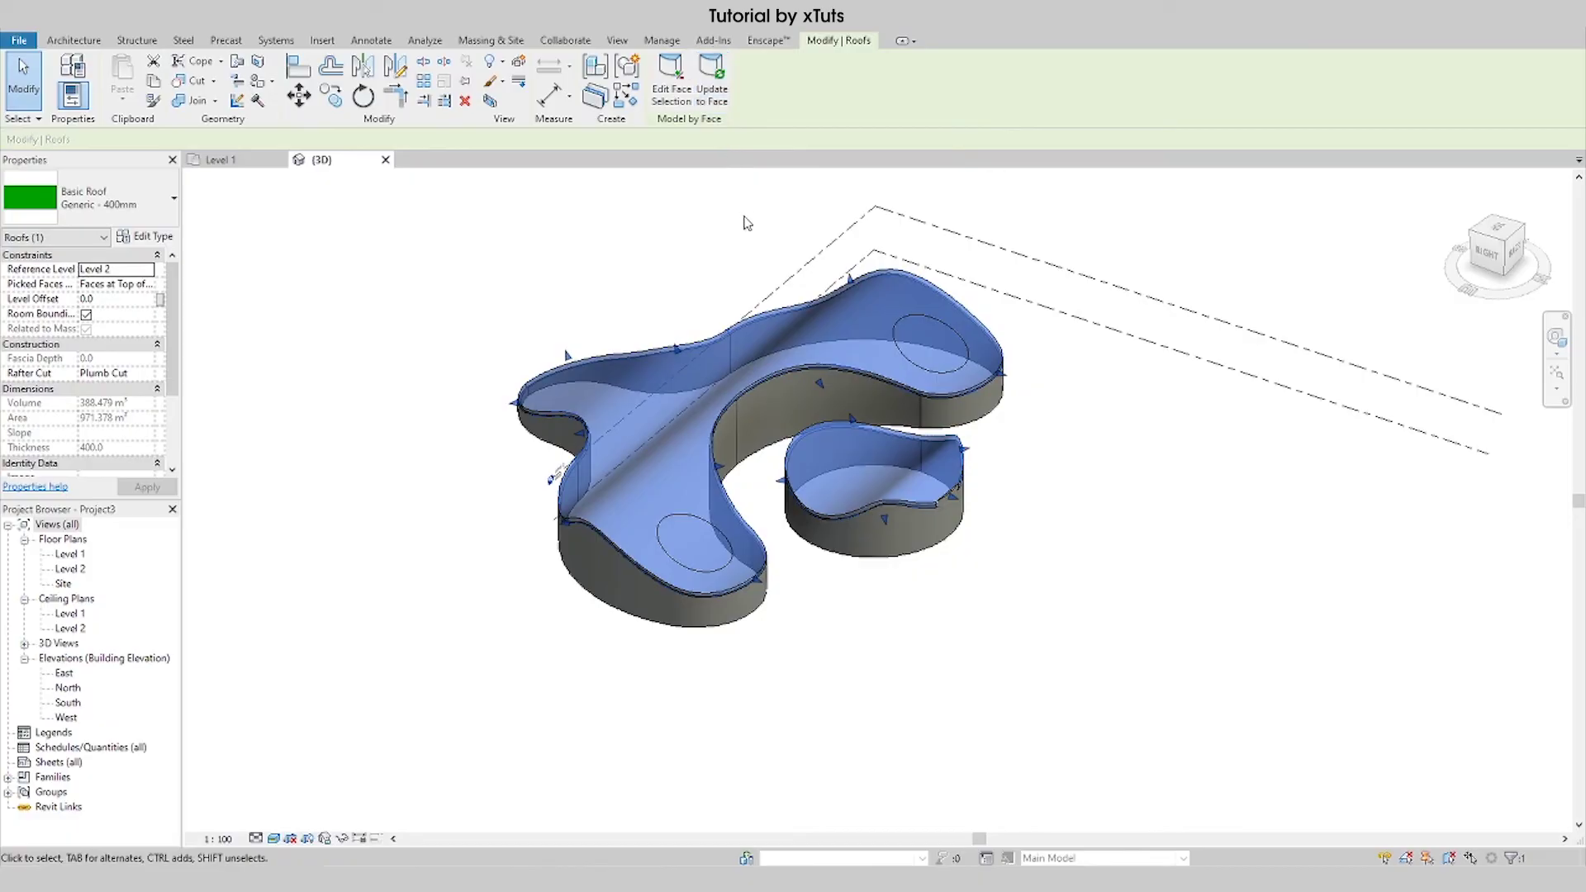
pyautogui.click(1117, 550)
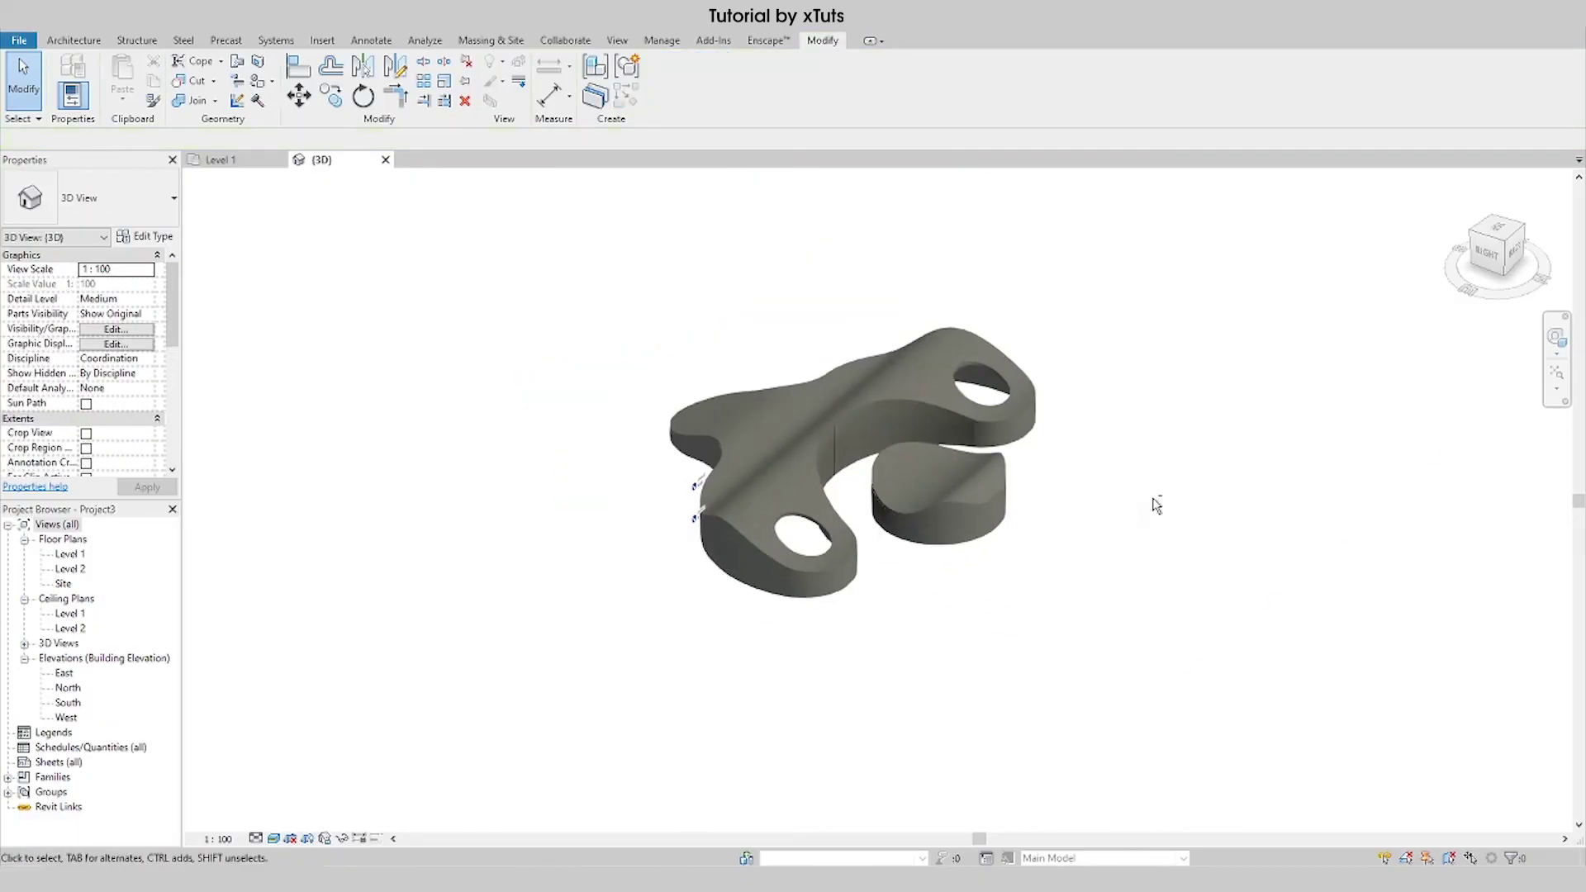